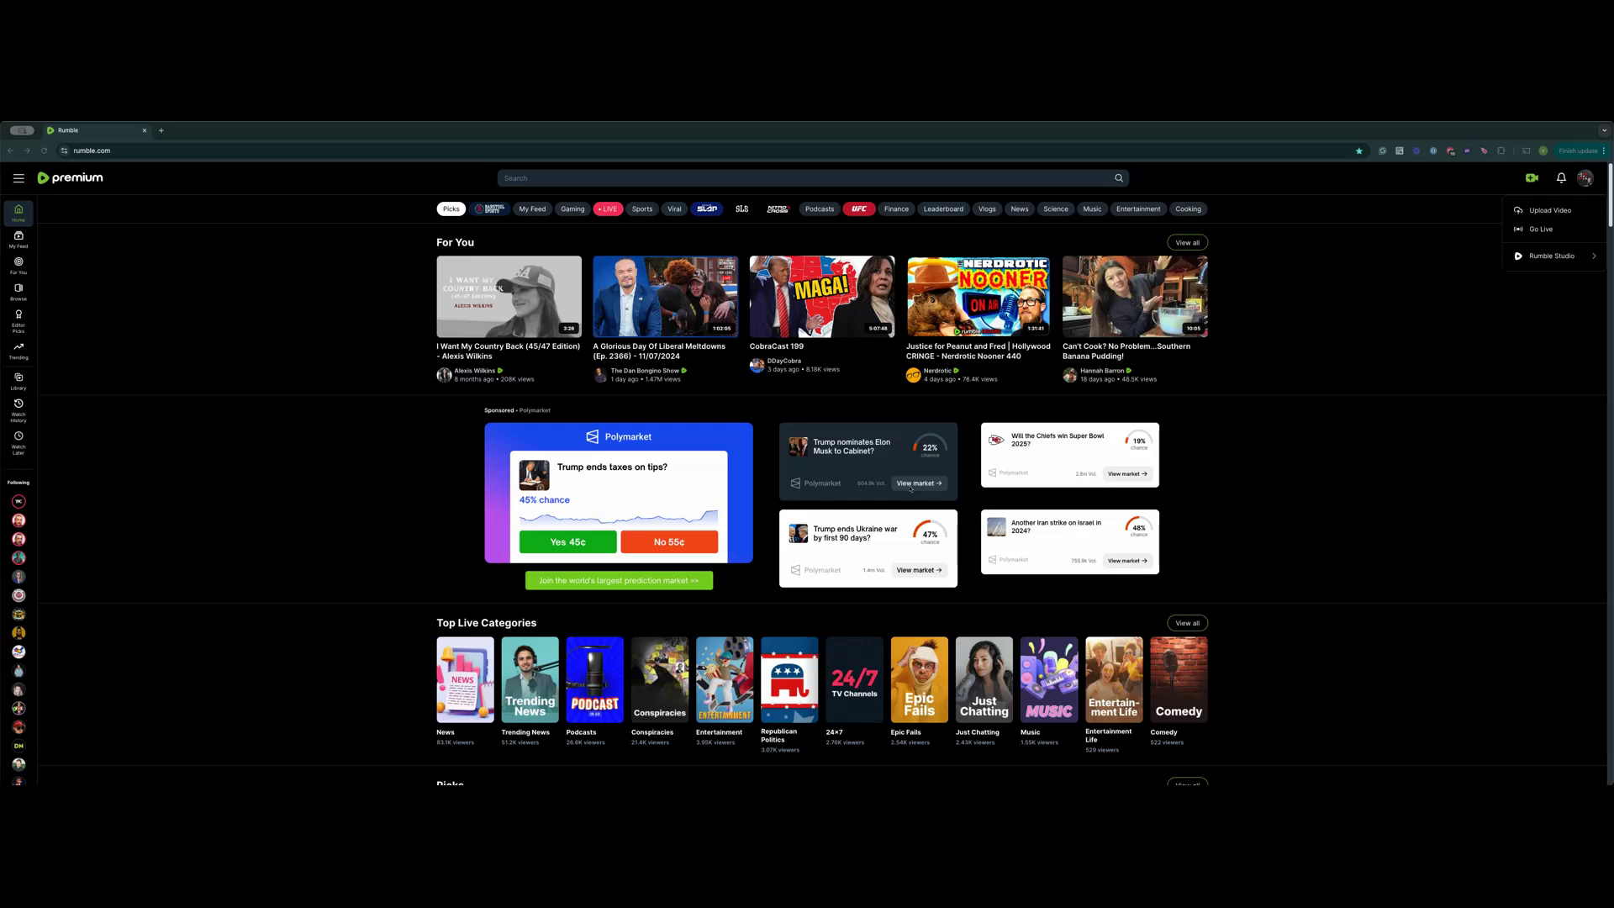
Open Rumble Studio from the Rumble homepage and bring up the Manage destinations settings.
click(1529, 180)
click(1530, 180)
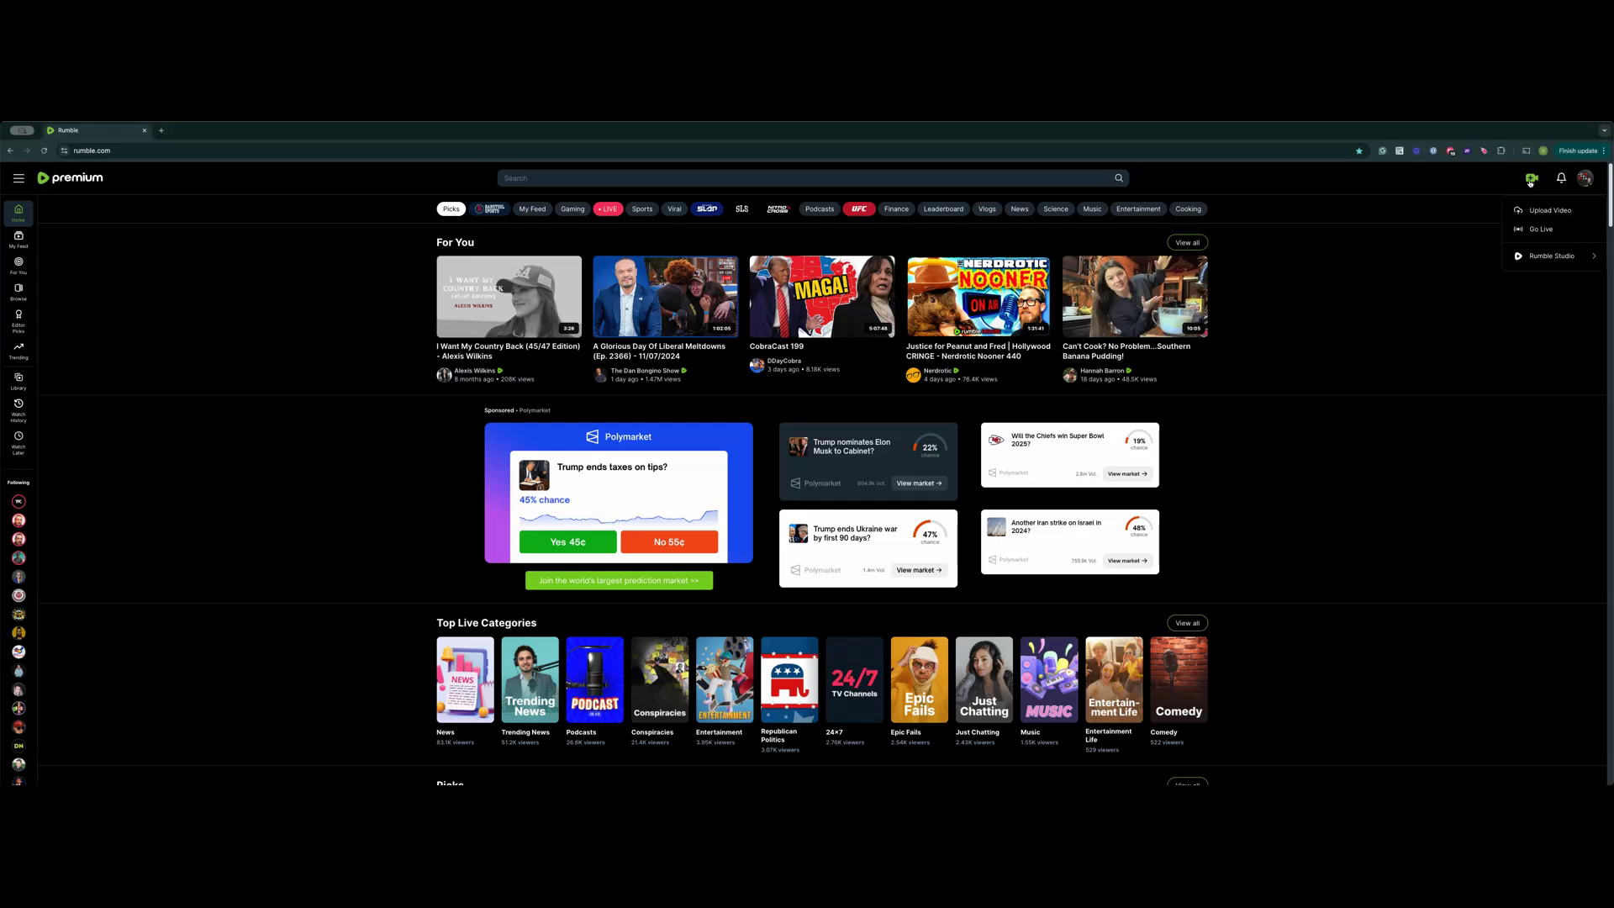
click(1544, 258)
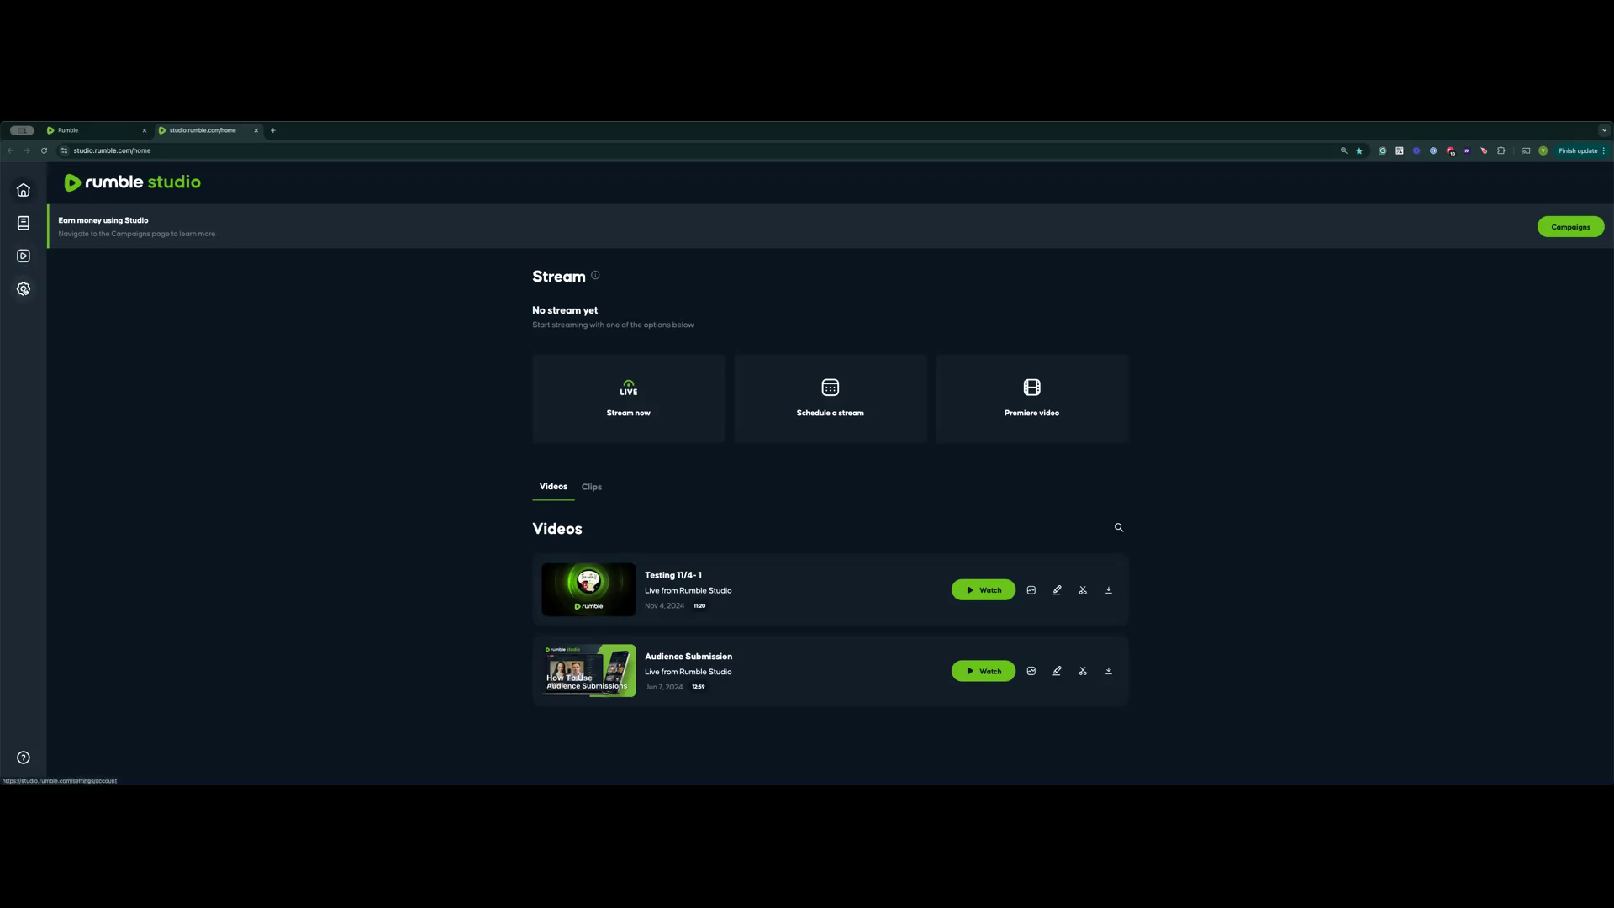
click(24, 288)
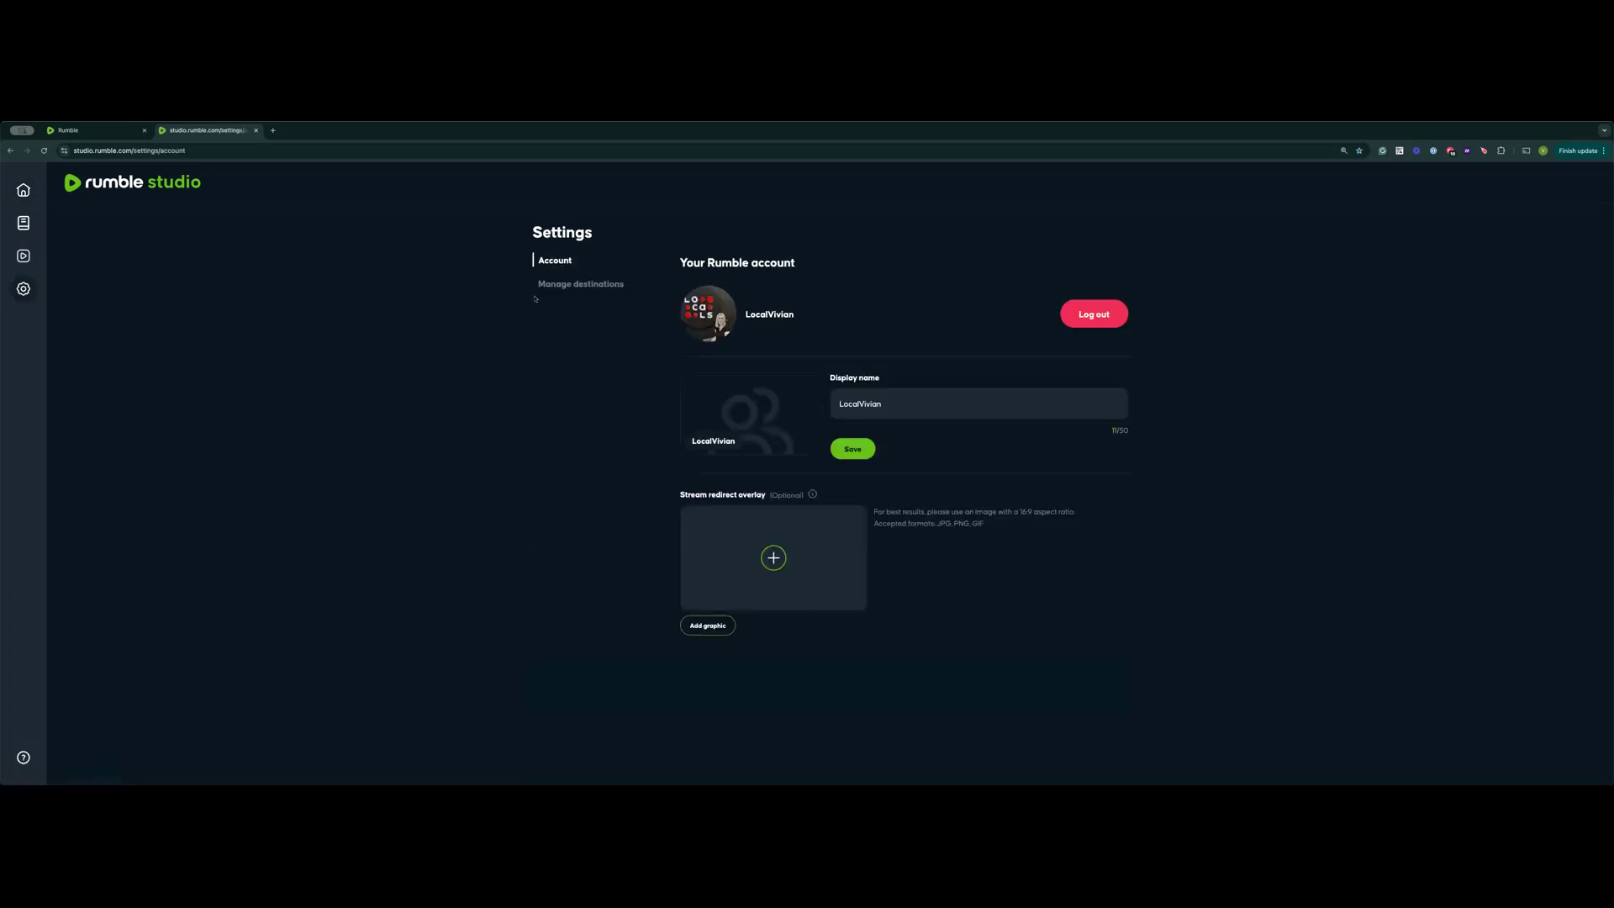
click(570, 285)
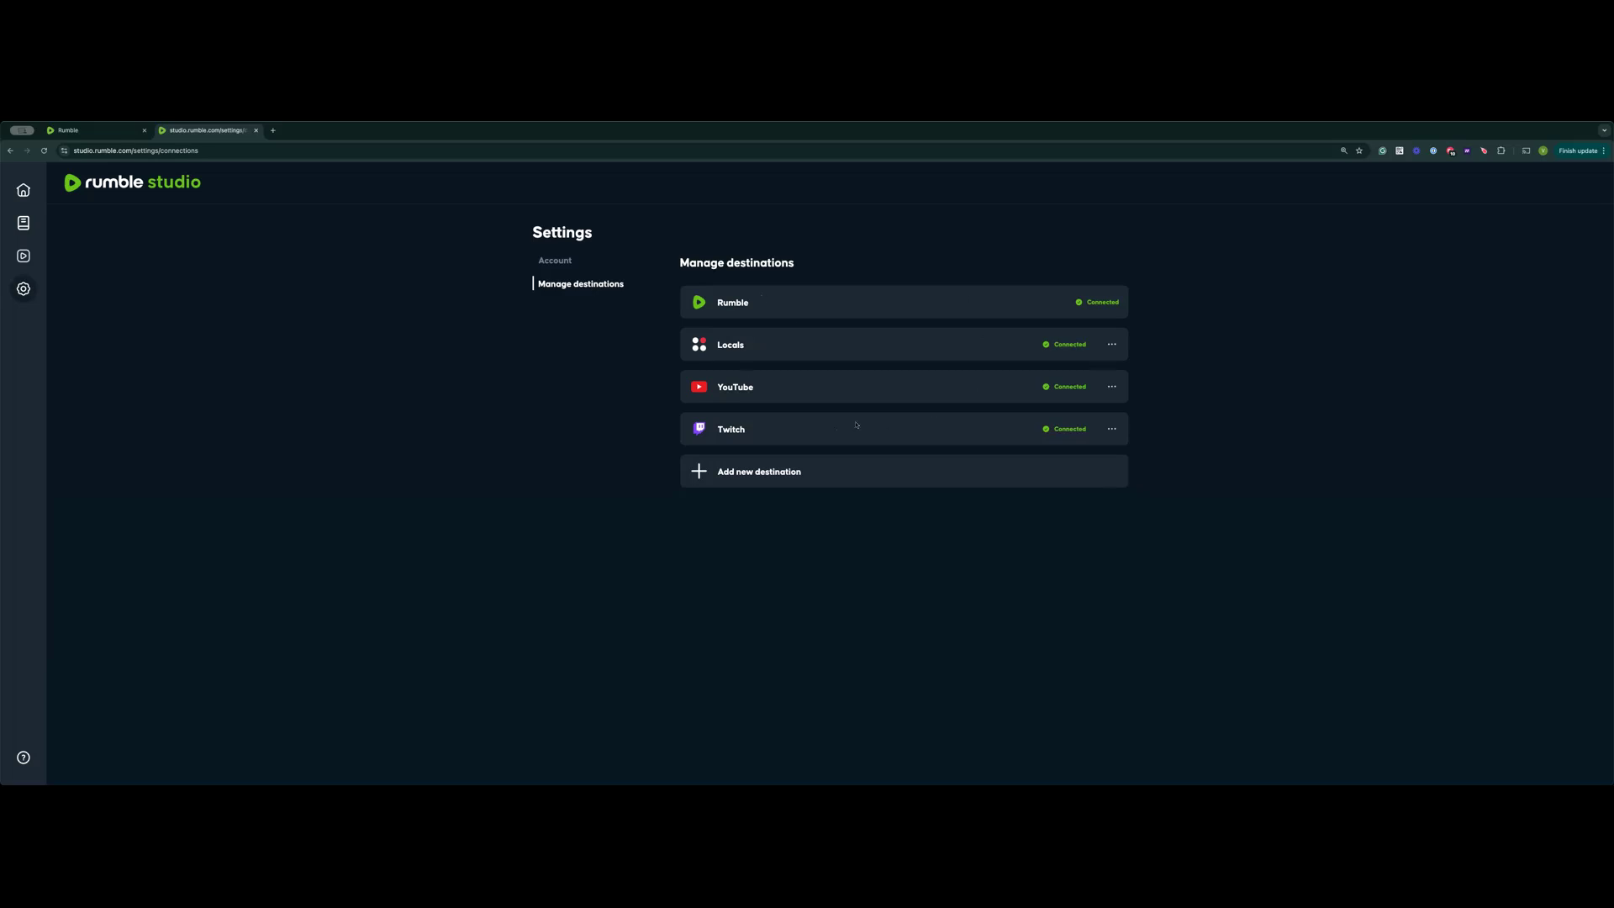
Examine the form for adding a custom RTMP destination and close it without adding one.
click(767, 474)
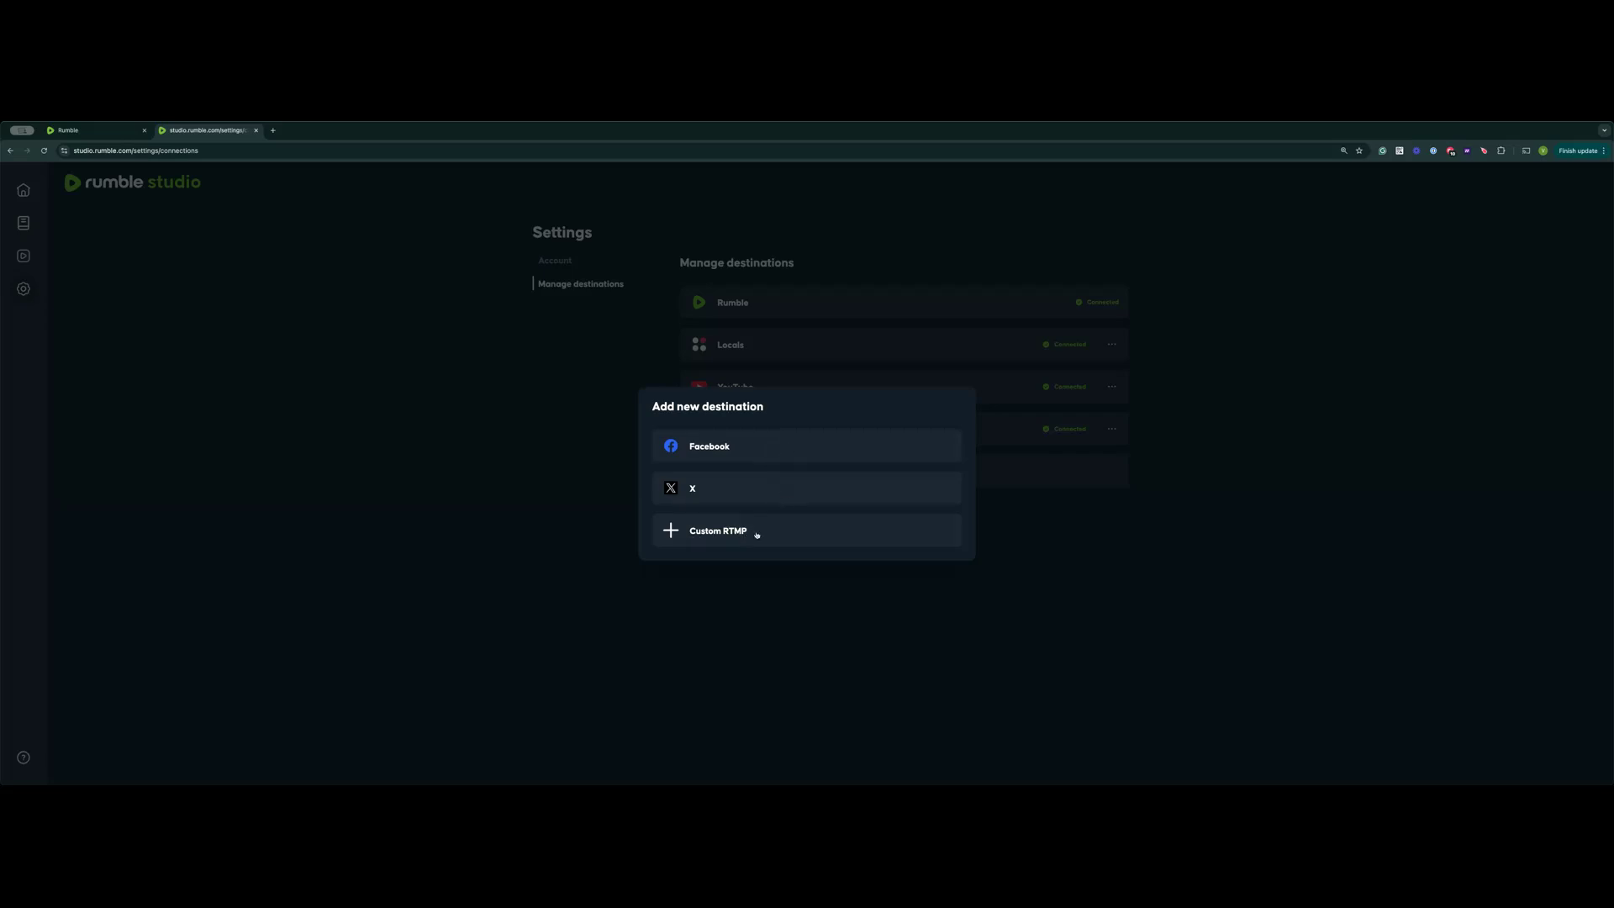
click(717, 534)
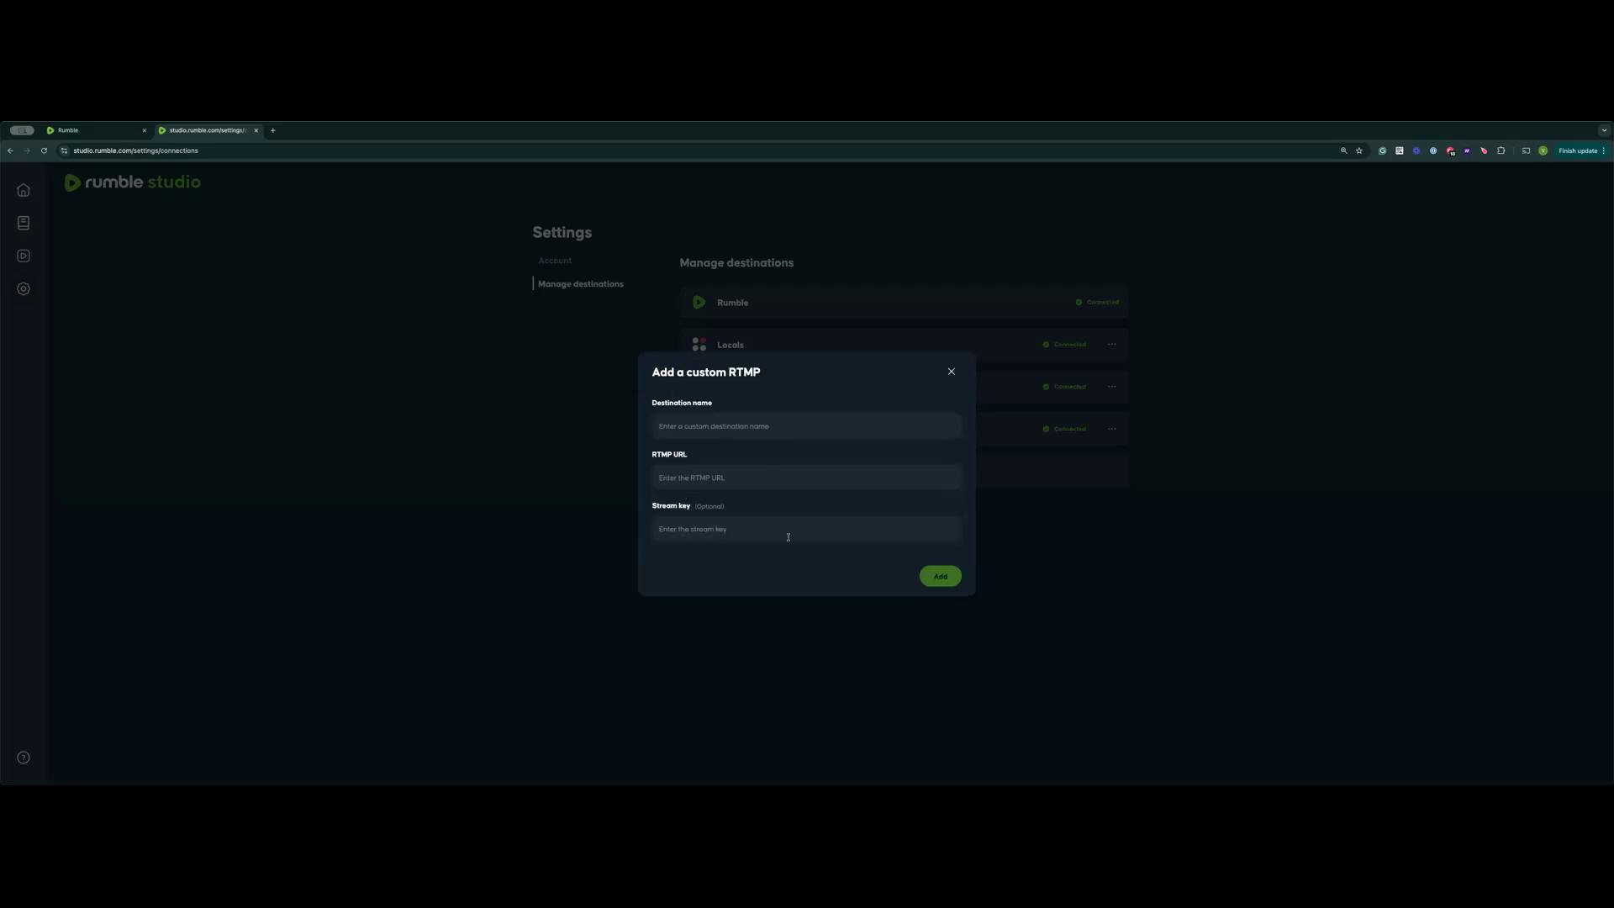
click(952, 372)
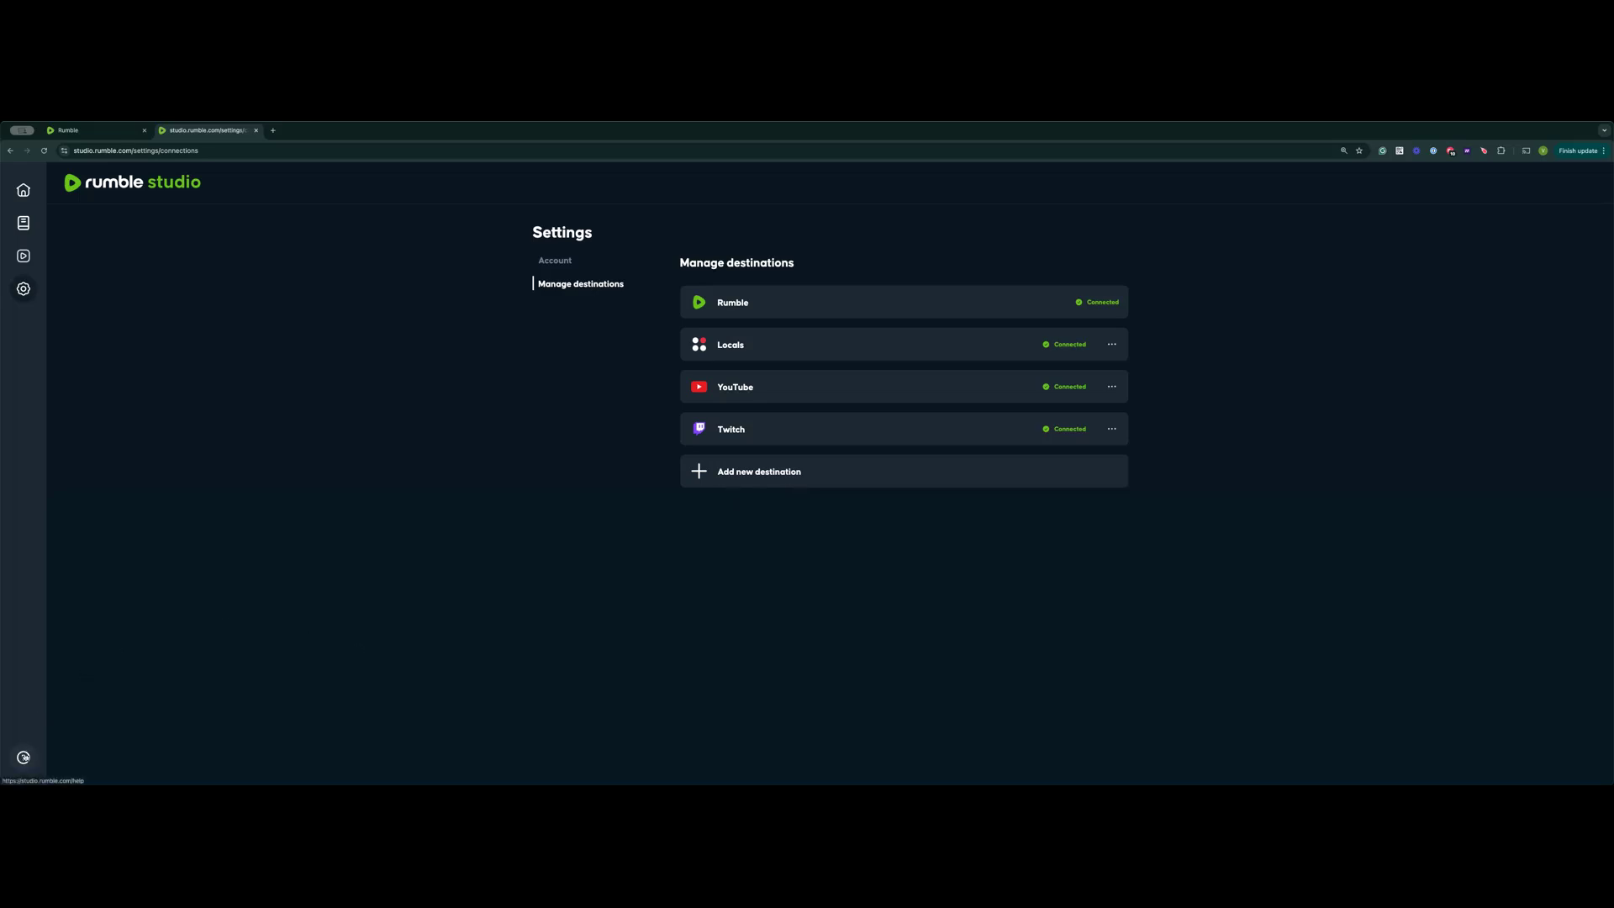
Look over the Help center guides and return to the Studio settings.
click(24, 757)
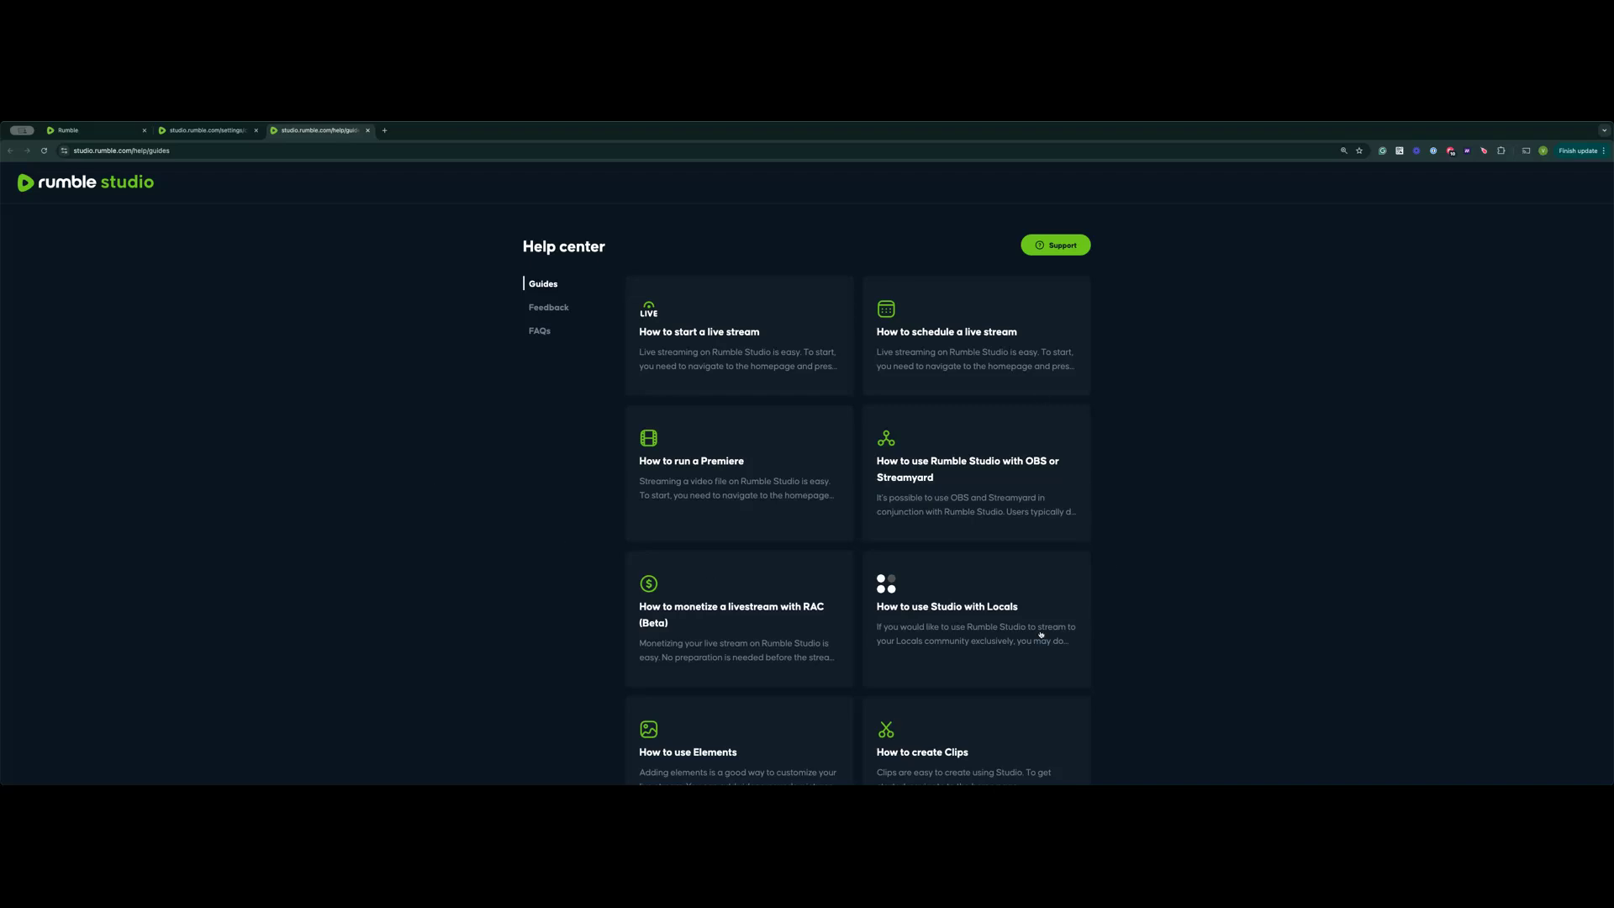
scroll(1041, 635, down, 1)
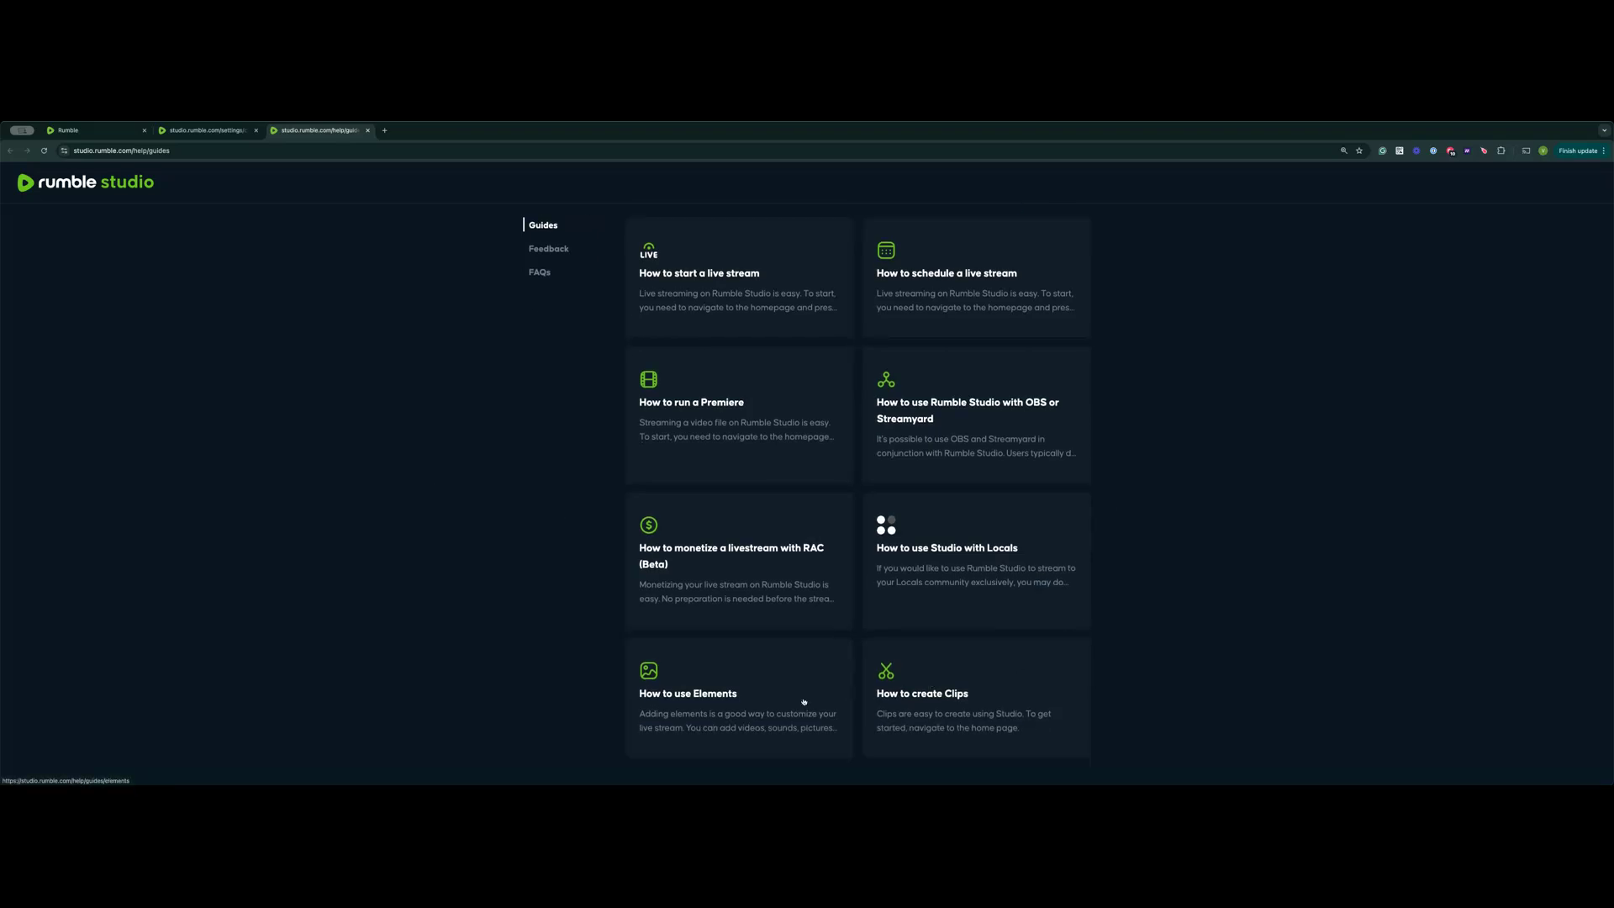
scroll(967, 709, up, 1)
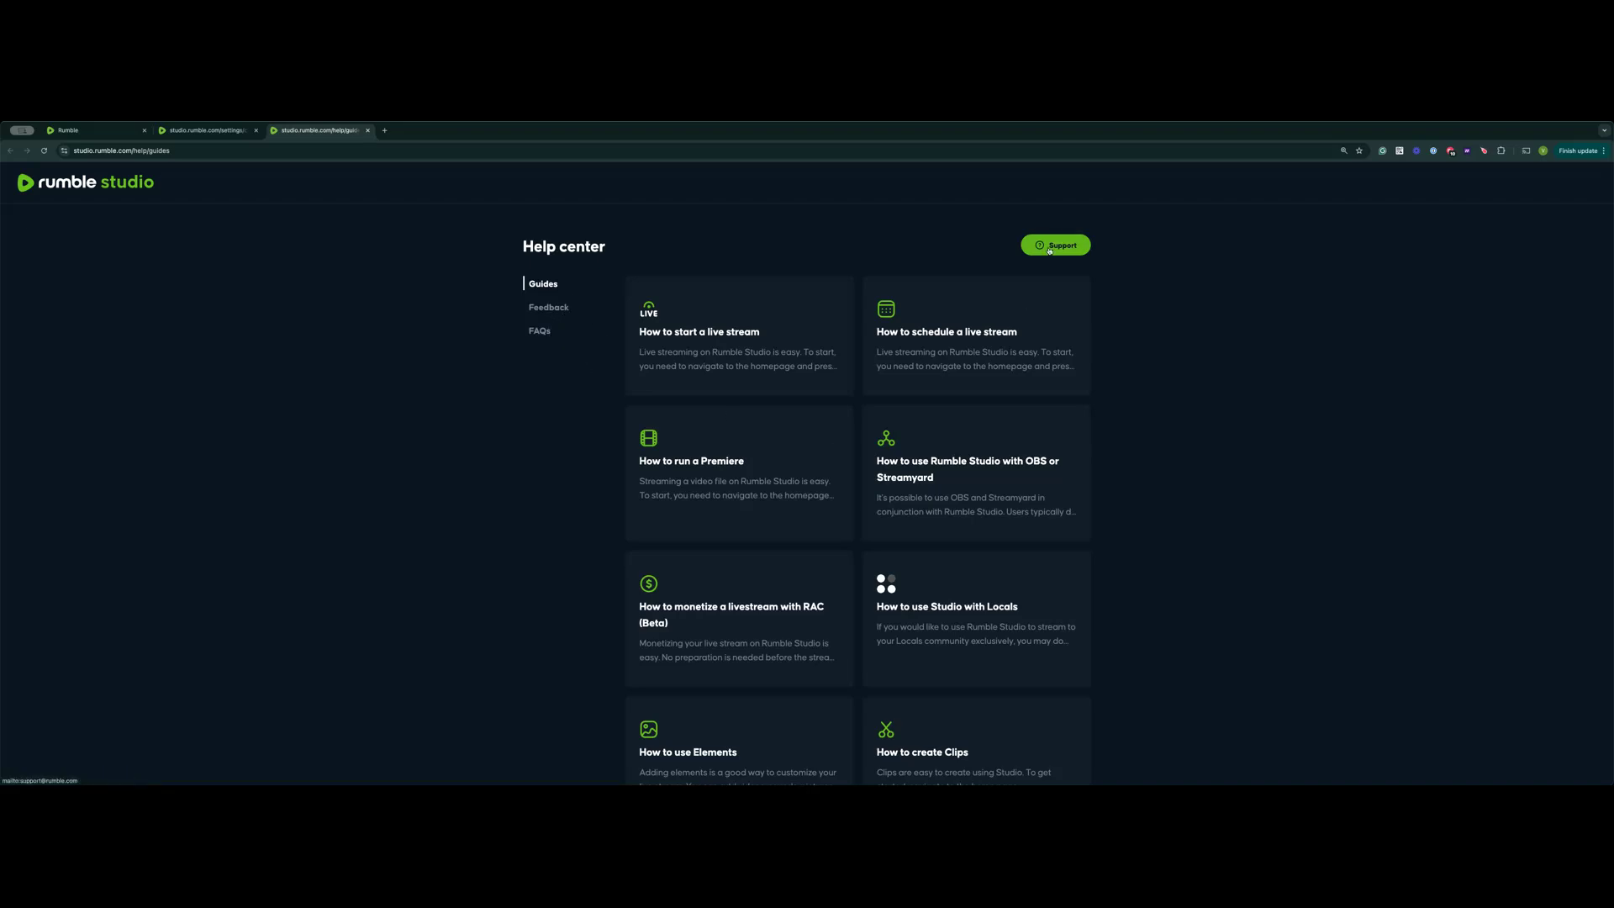
key(ctrl+w)
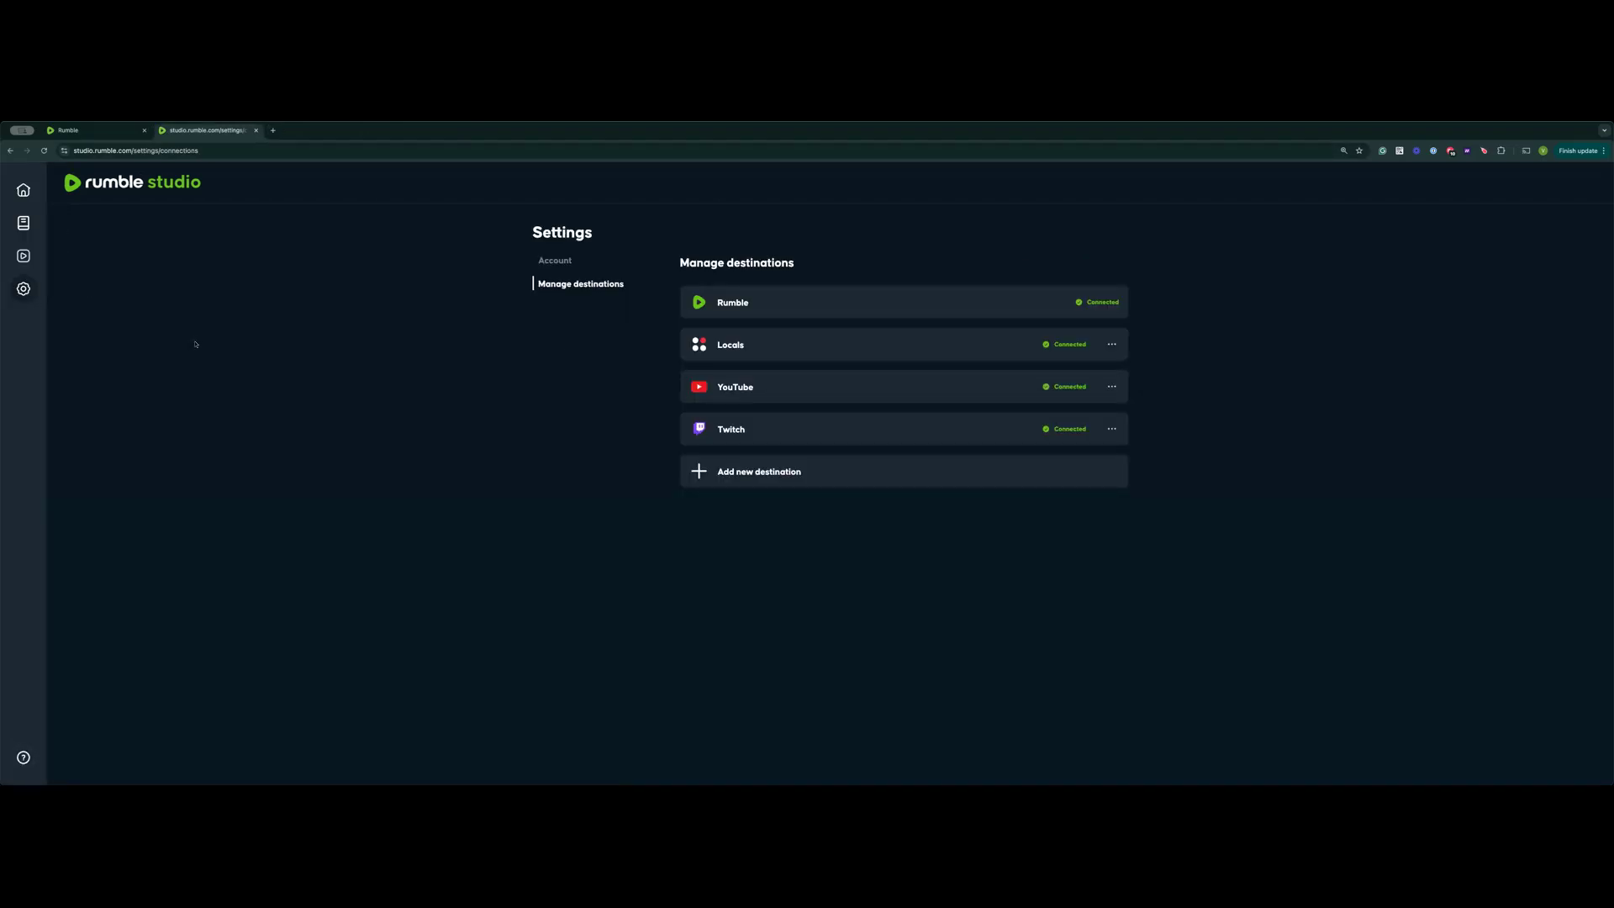
Start a new theme in the Library, name it Testing and give it the daffodil photo as background.
click(25, 225)
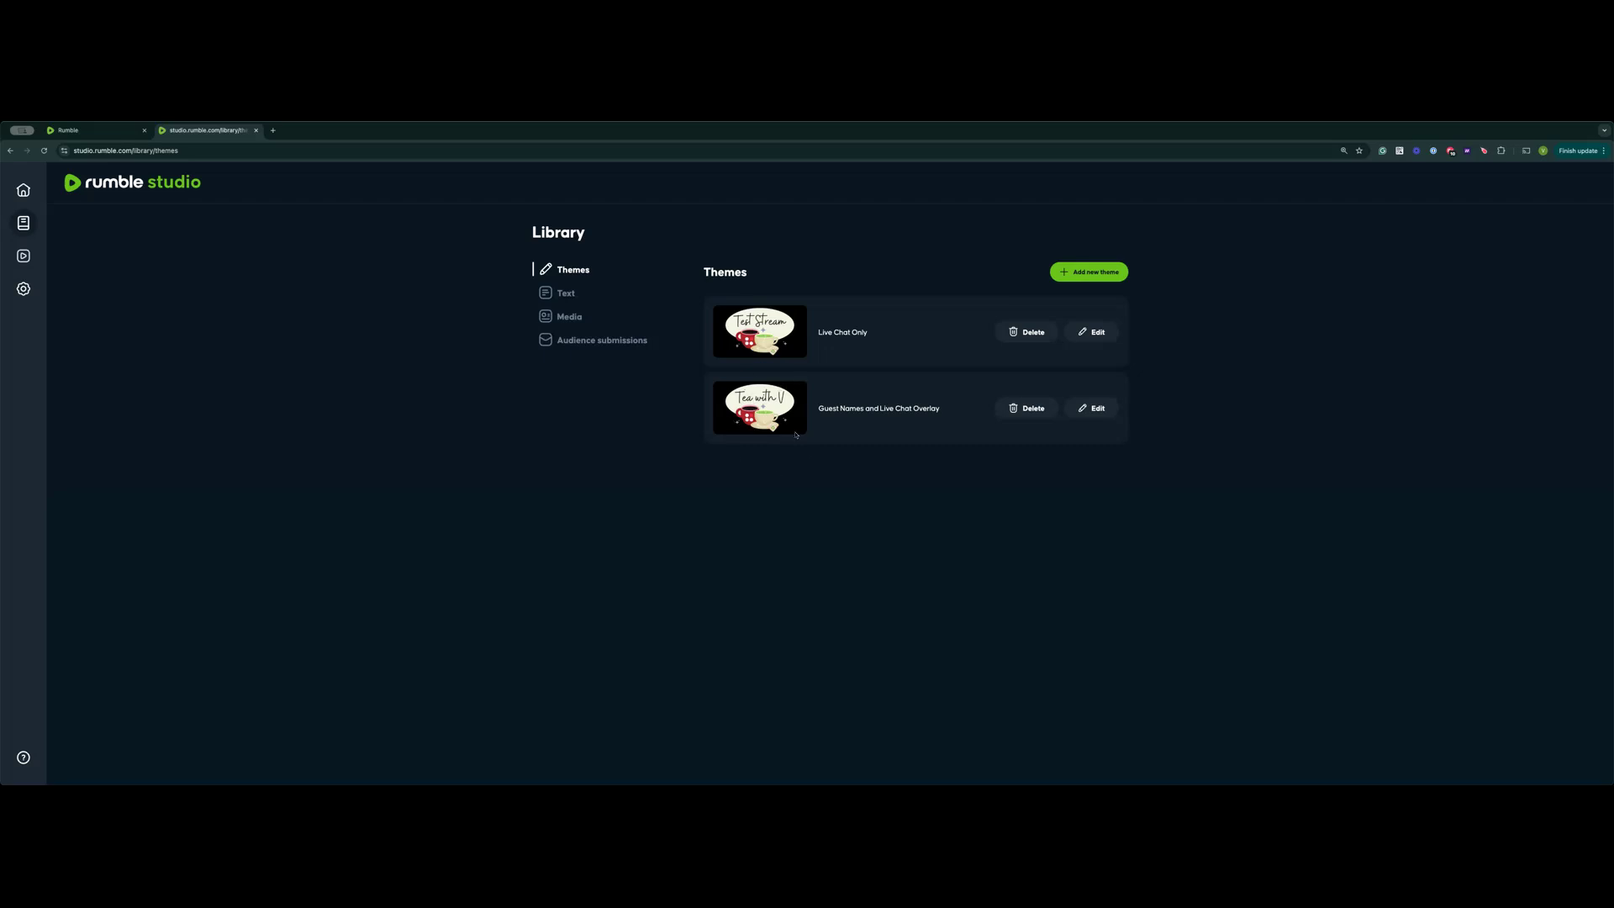
click(1087, 271)
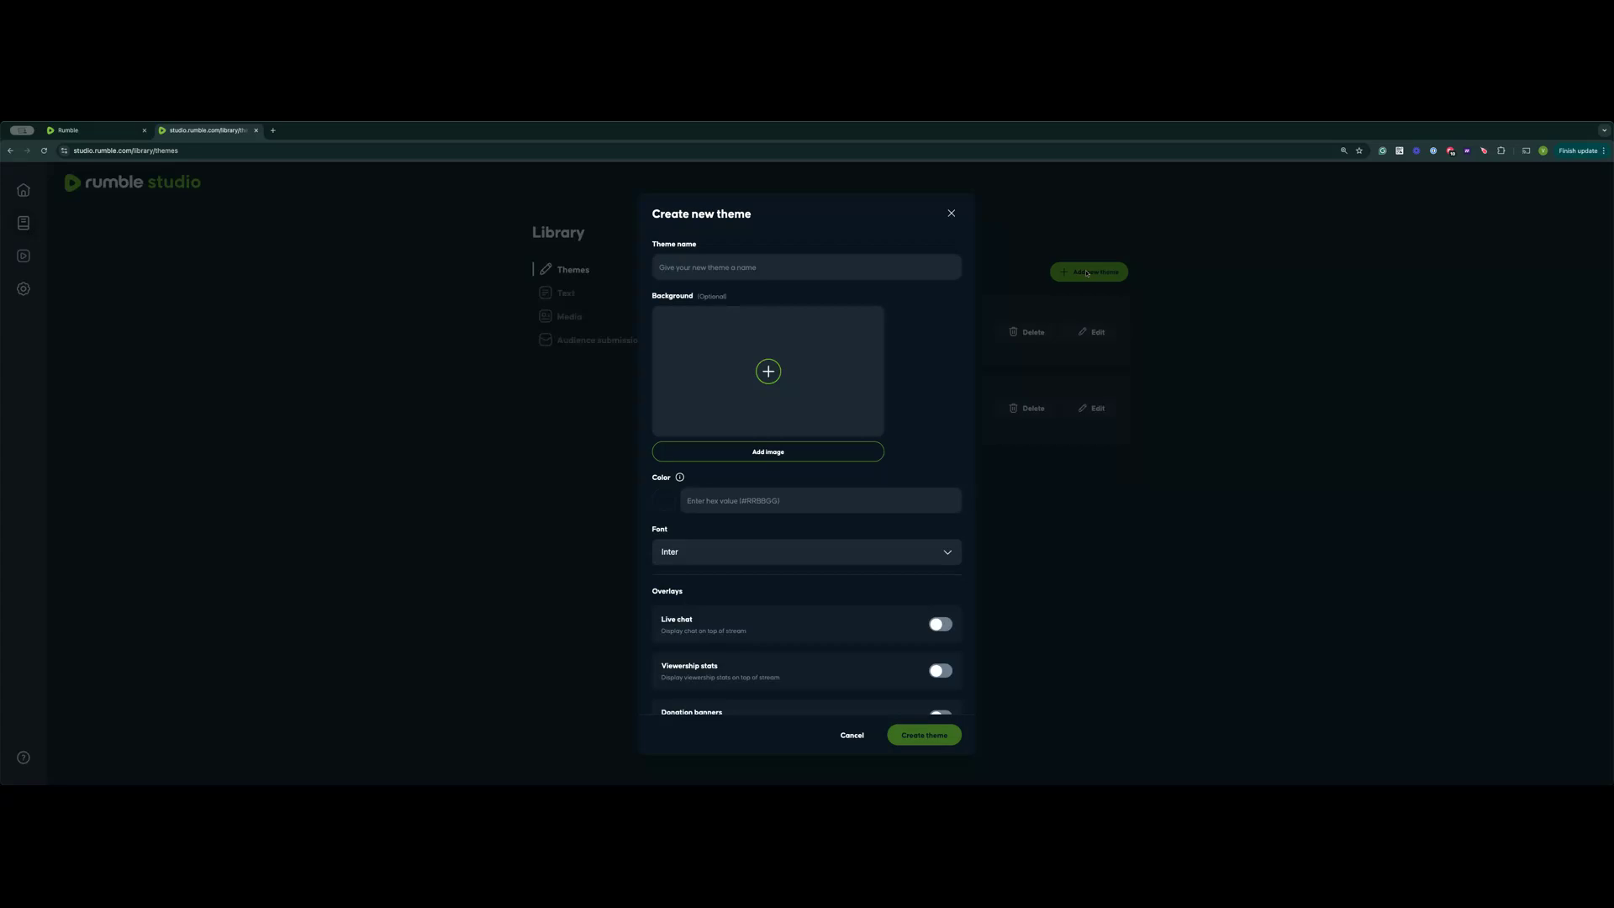
click(726, 267)
text(Testing)
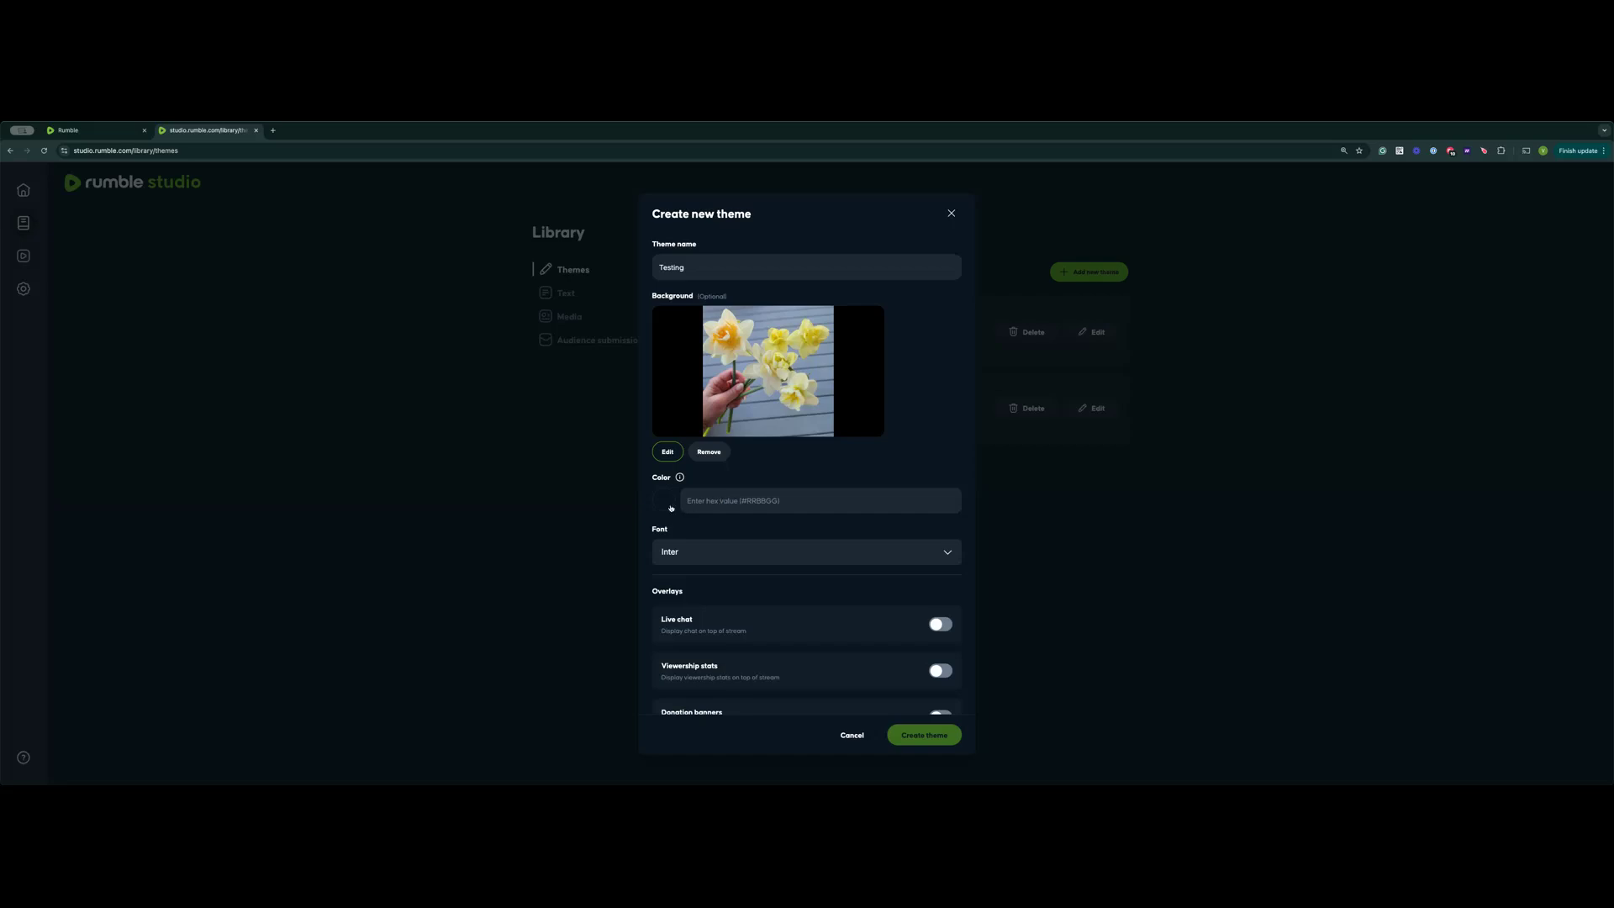
Set the theme color to the green #16af35.
click(671, 508)
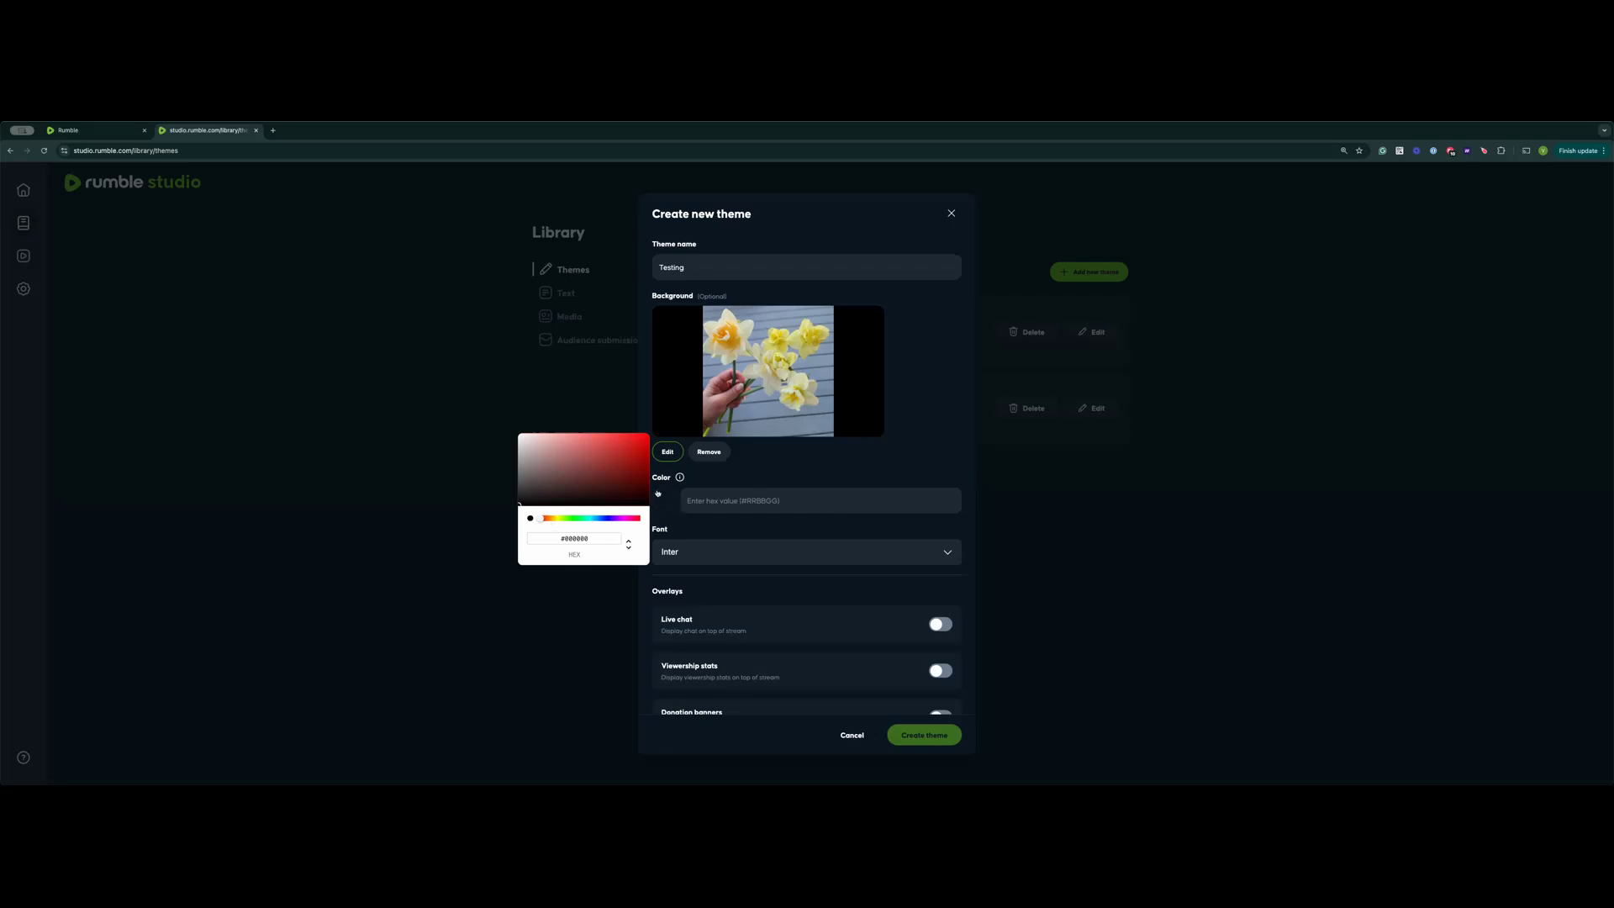
mouse_move(575, 494)
mouse_down()
mouse_move(612, 479)
mouse_move(577, 519)
mouse_up()
click(580, 517)
click(623, 437)
drag(624, 442, 633, 456)
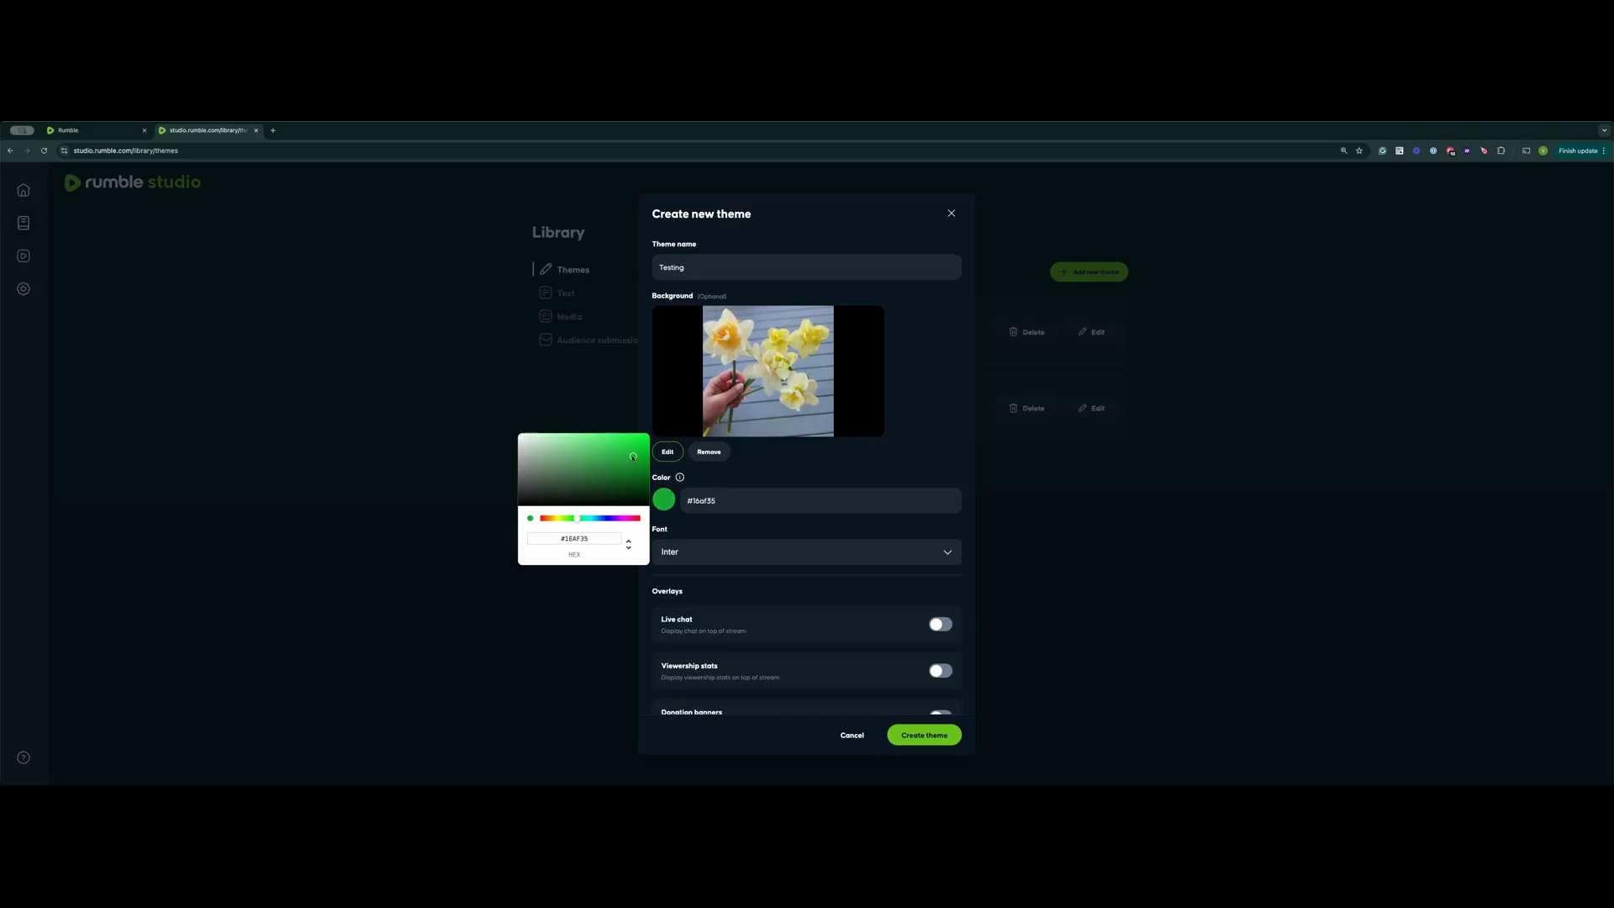
click(857, 470)
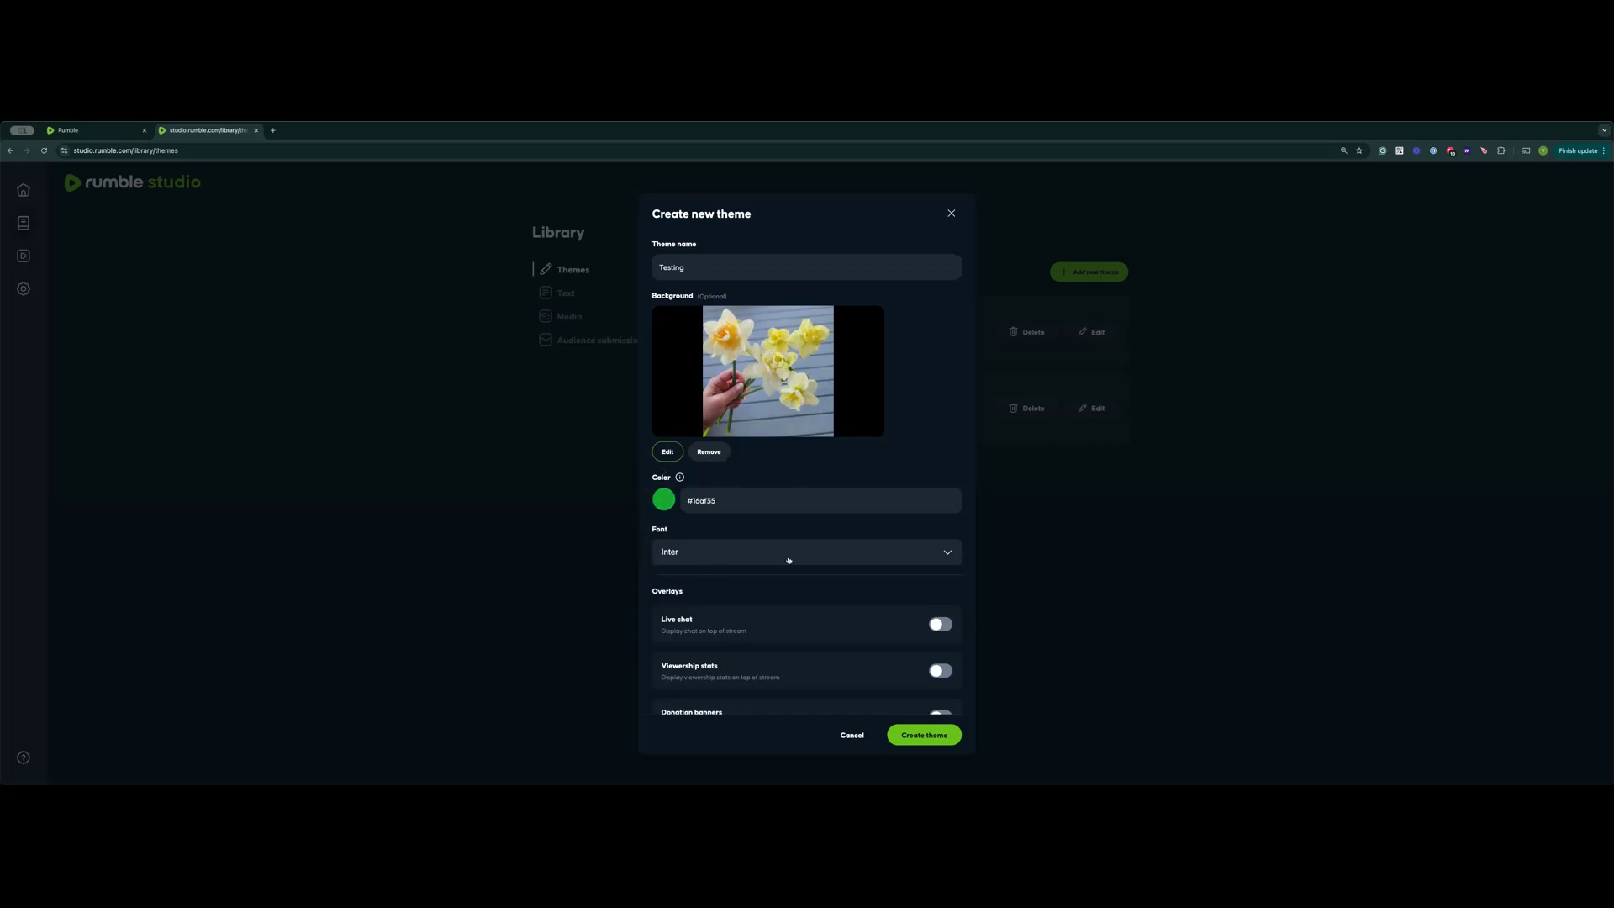
Set the theme font to Montserrat.
scroll(736, 450, down, 3)
click(735, 448)
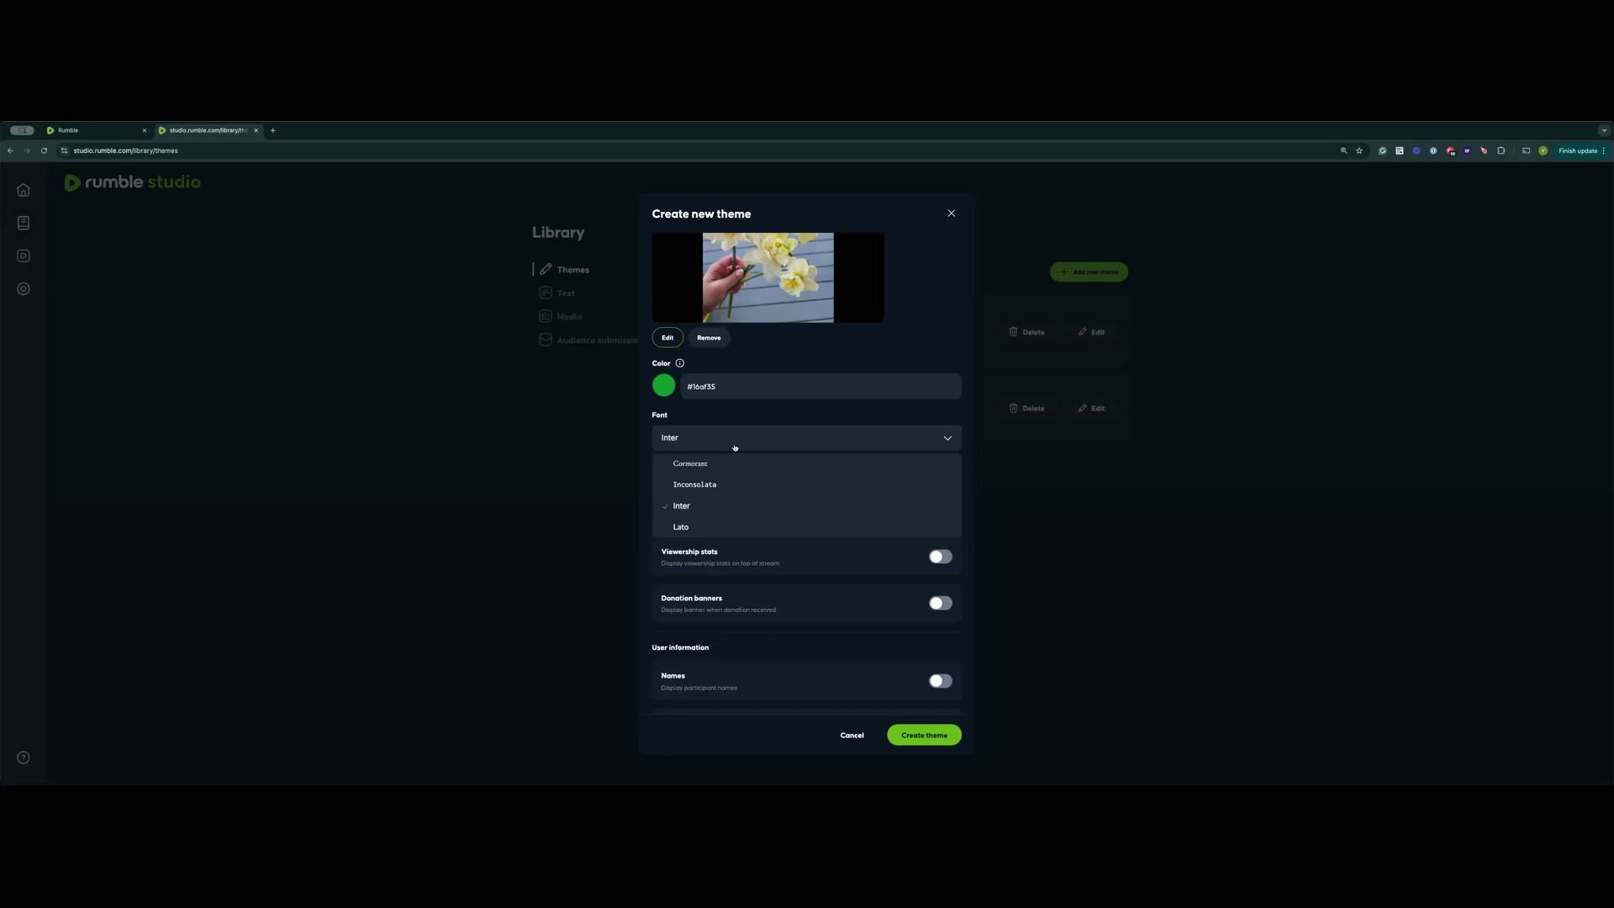
scroll(740, 484, down, 2)
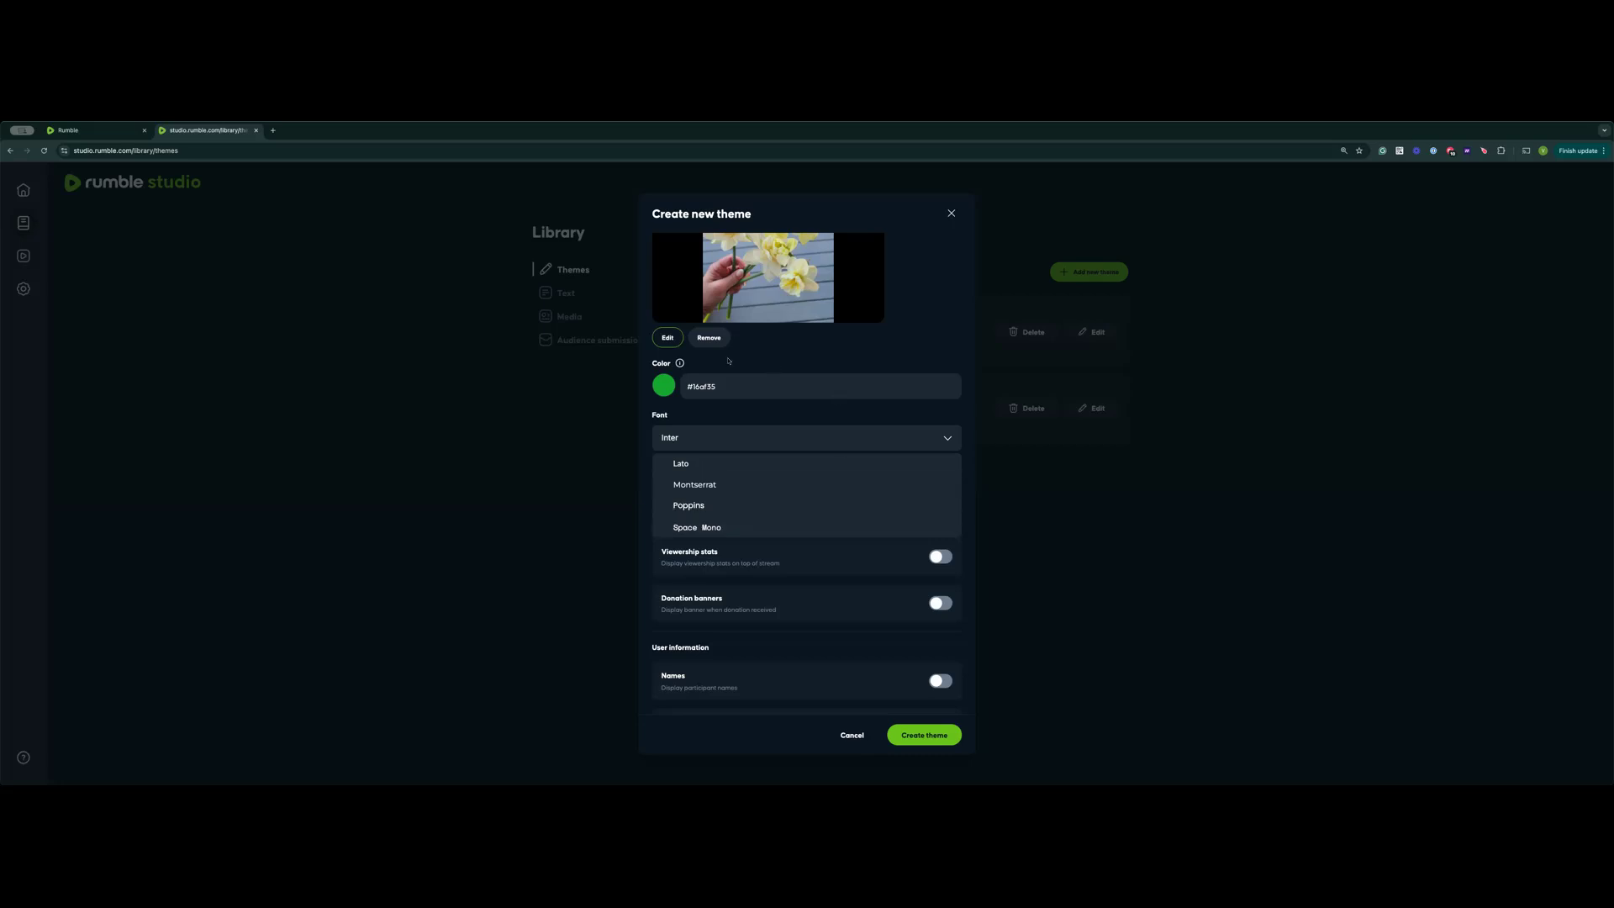
click(753, 486)
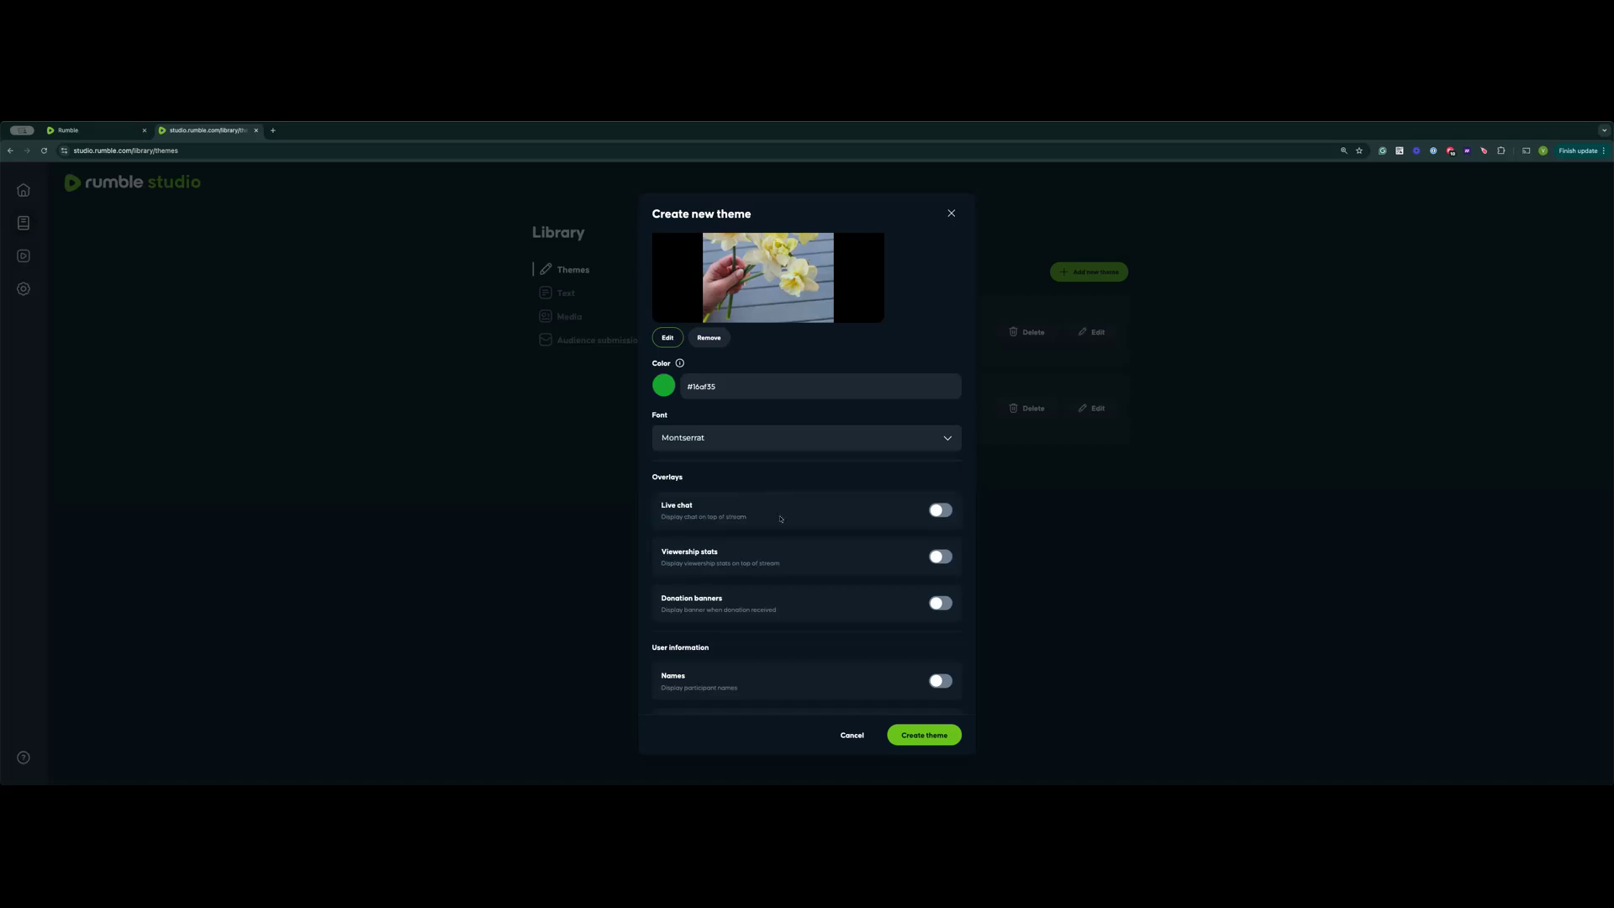
Enable the display of participant names and create the Testing theme.
scroll(780, 518, down, 1)
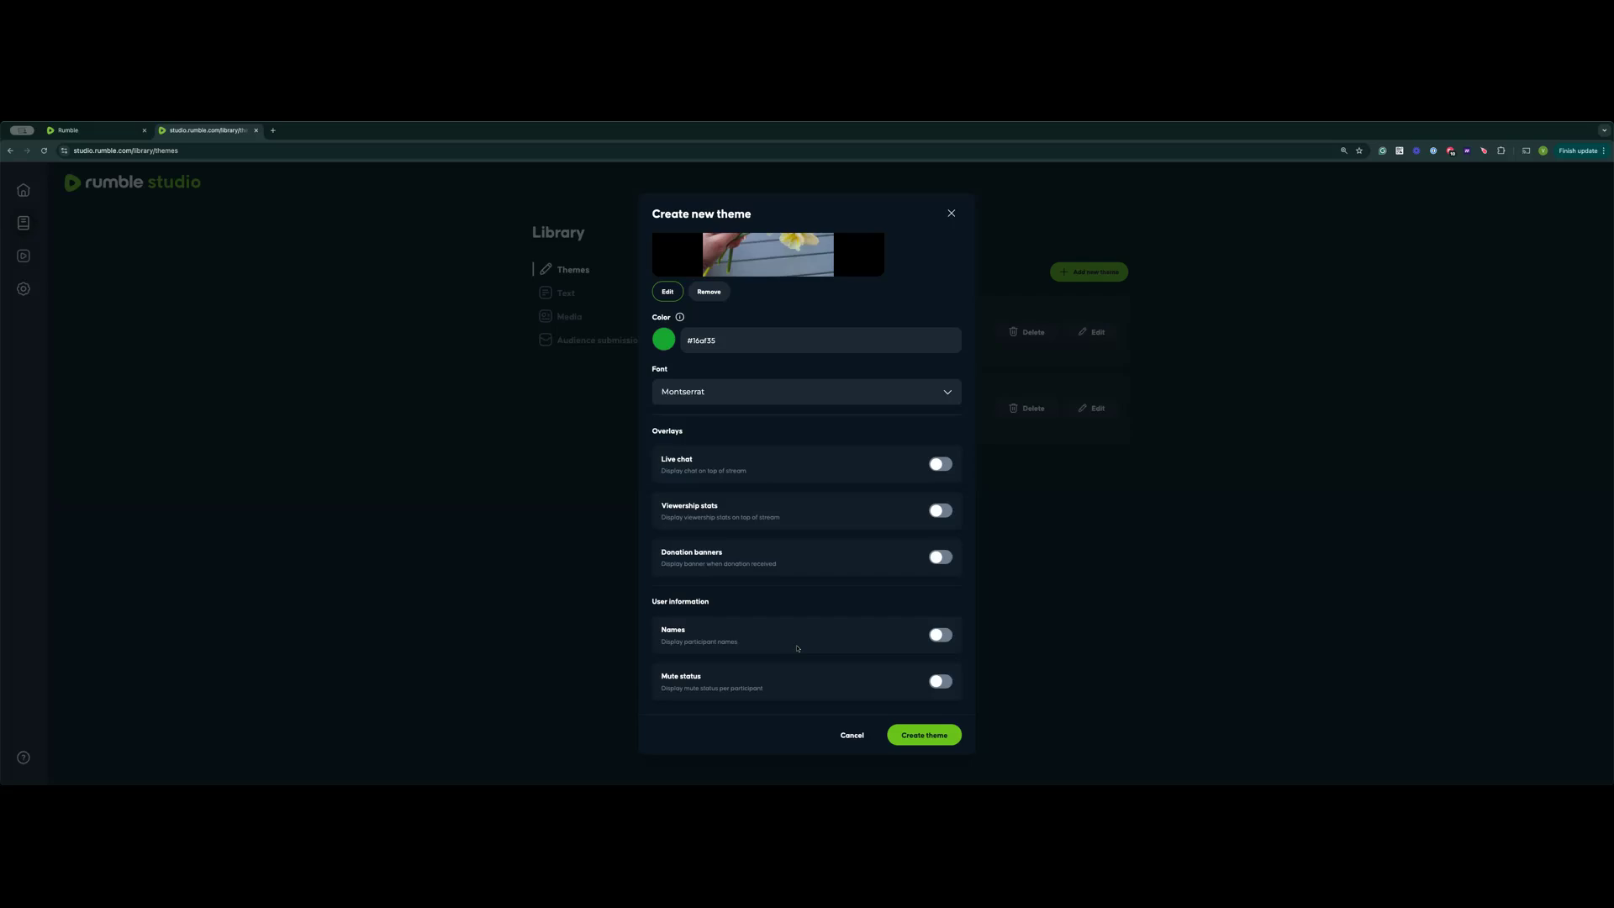
click(948, 640)
click(940, 737)
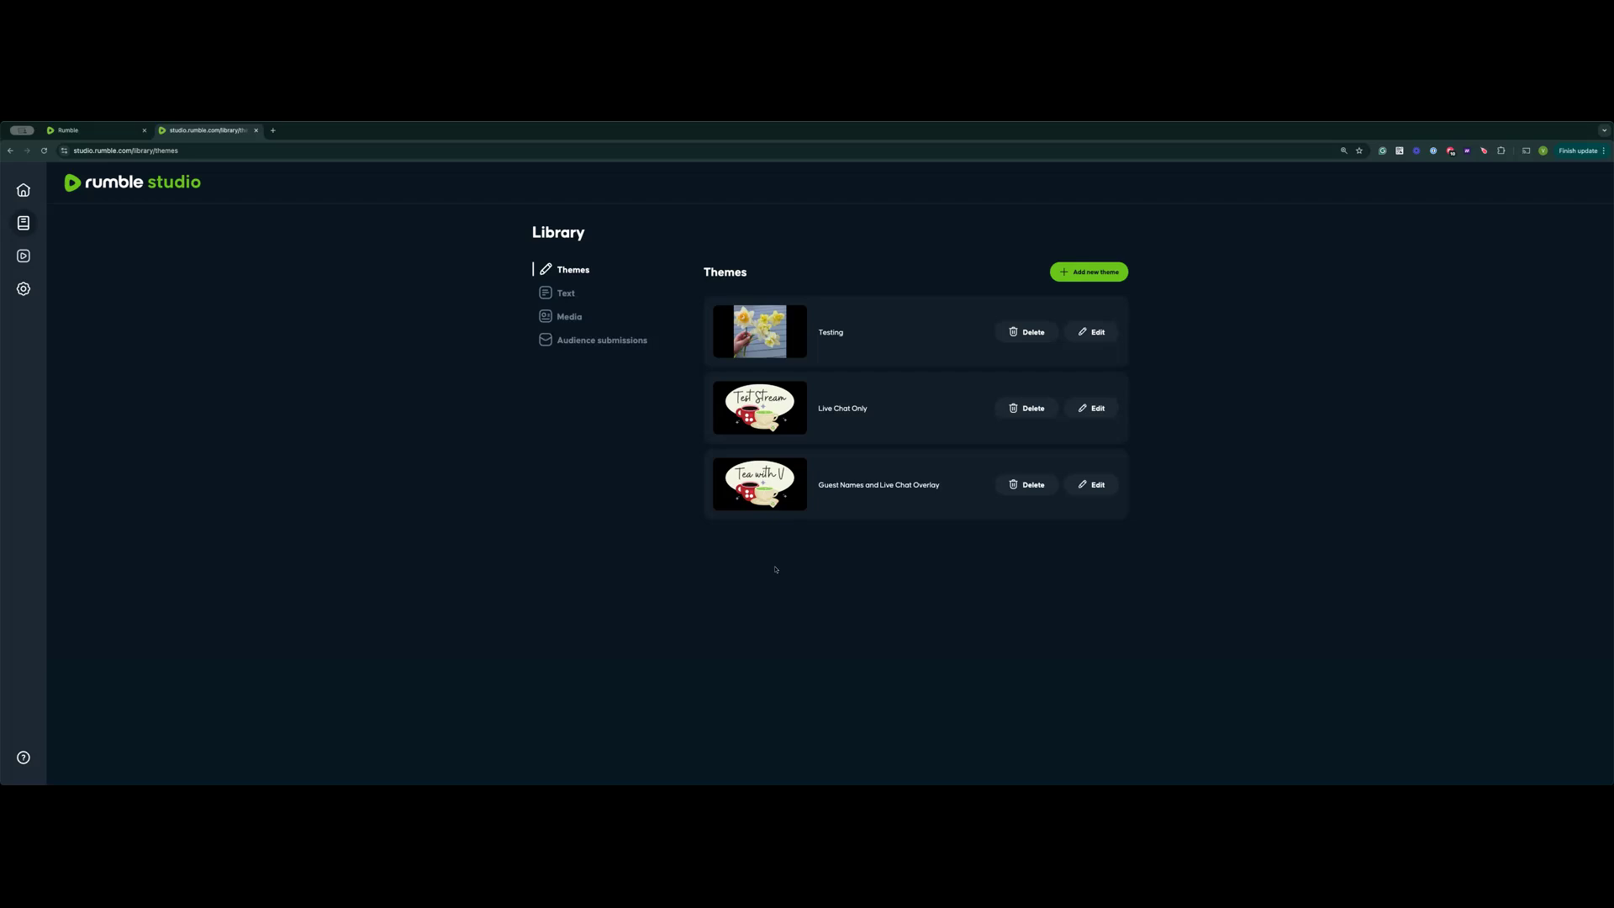
Start a new Library text reading "Thanks for watching my stream! Have a great day!".
click(570, 295)
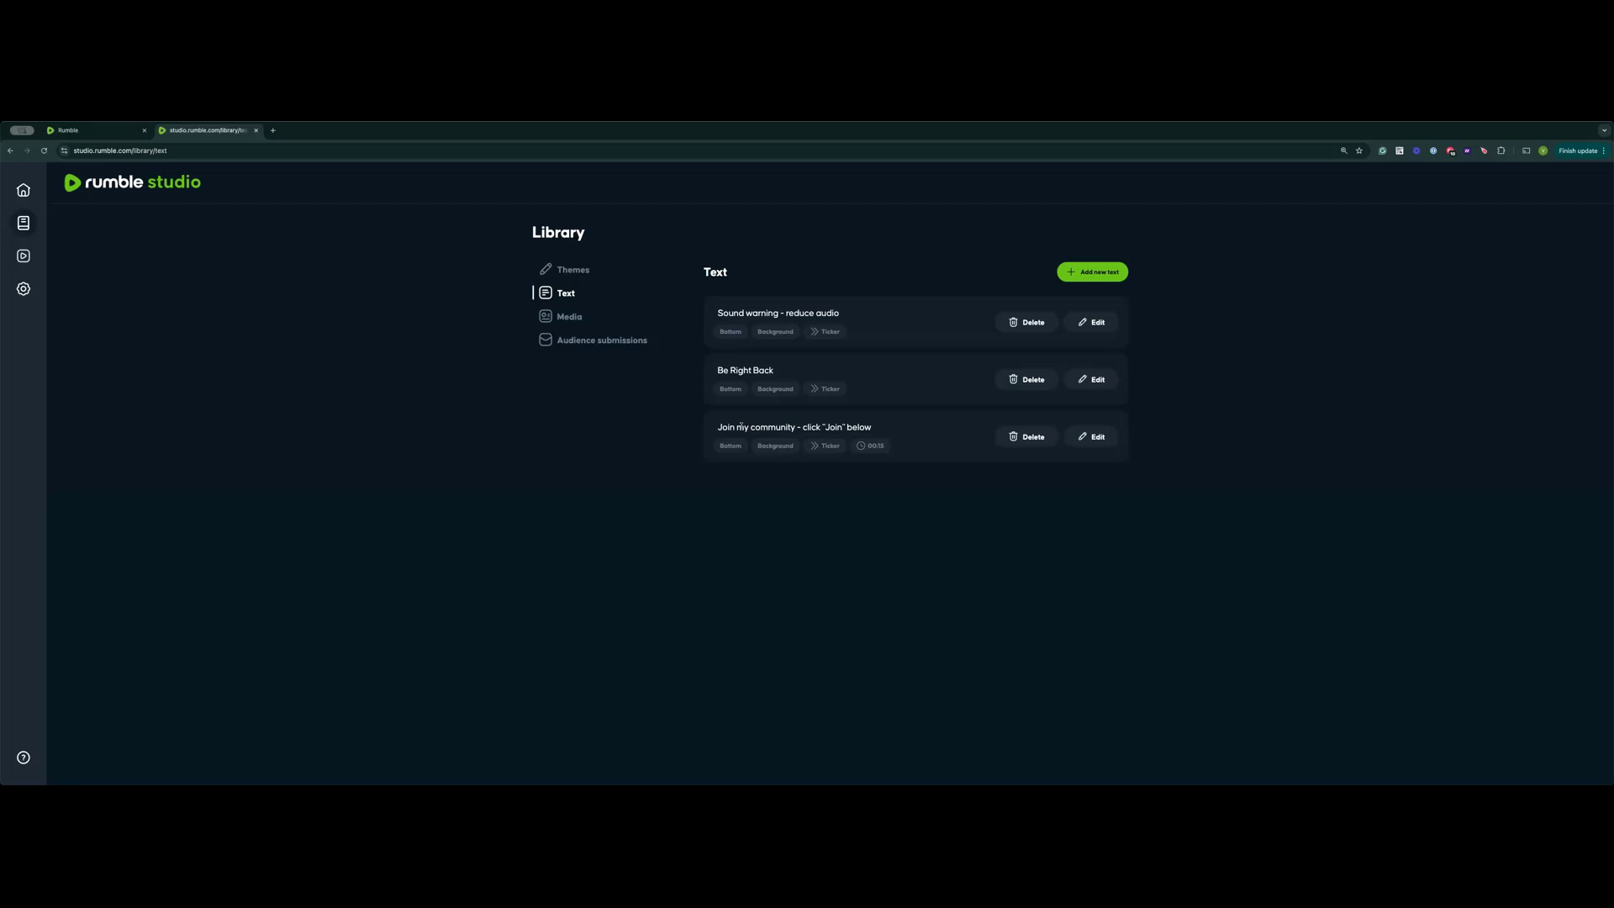
click(1099, 272)
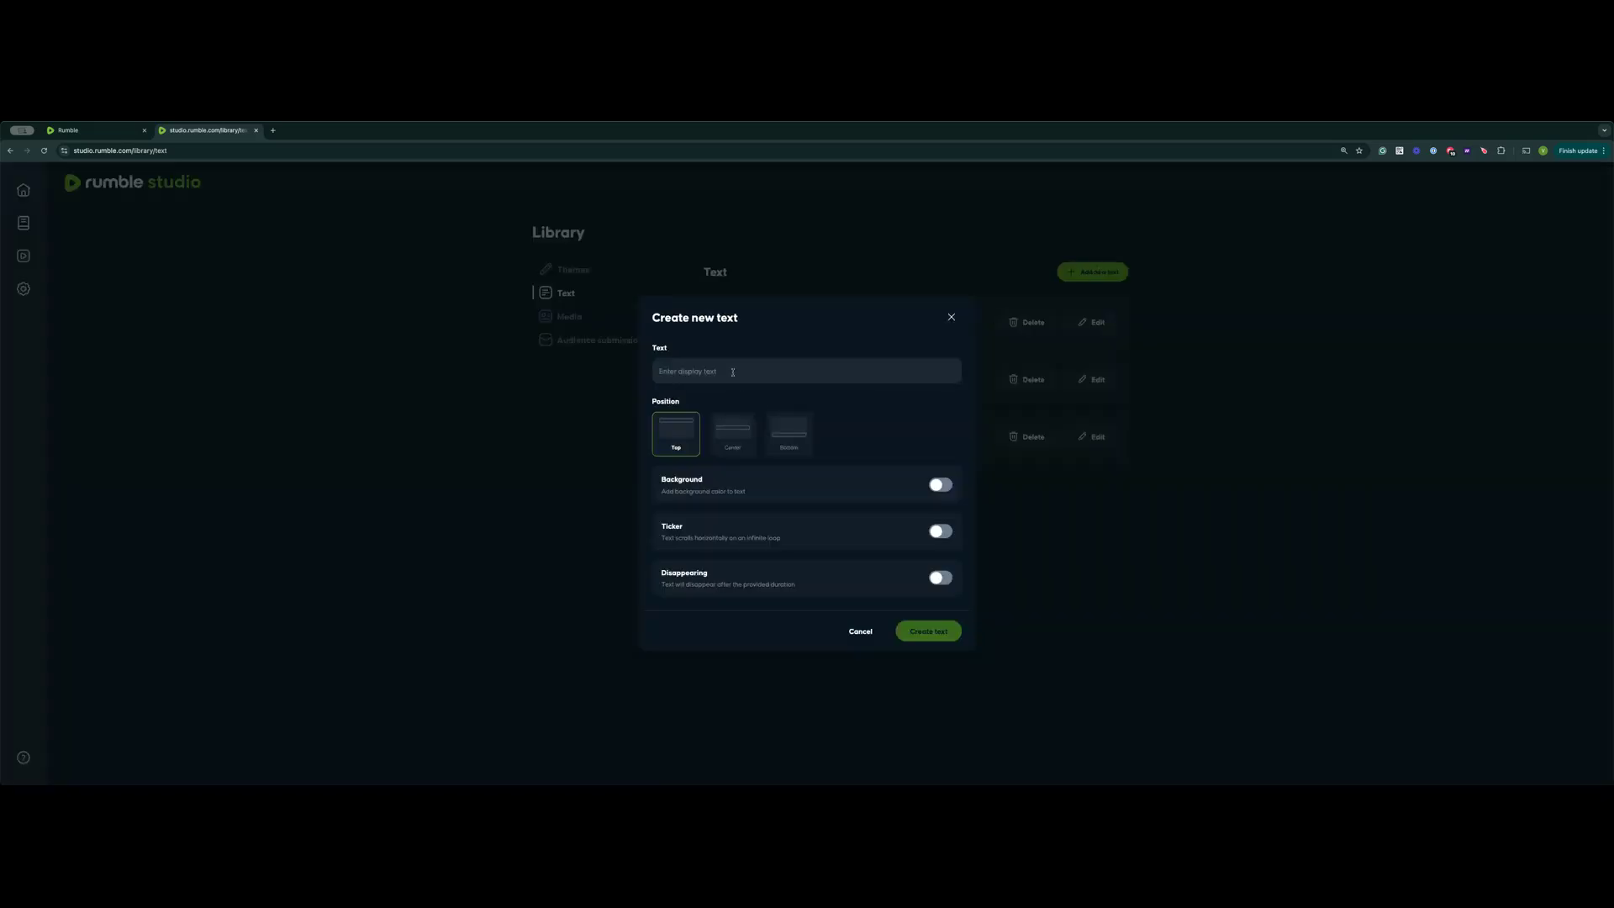
click(732, 372)
text(Thanks for watching my stream)
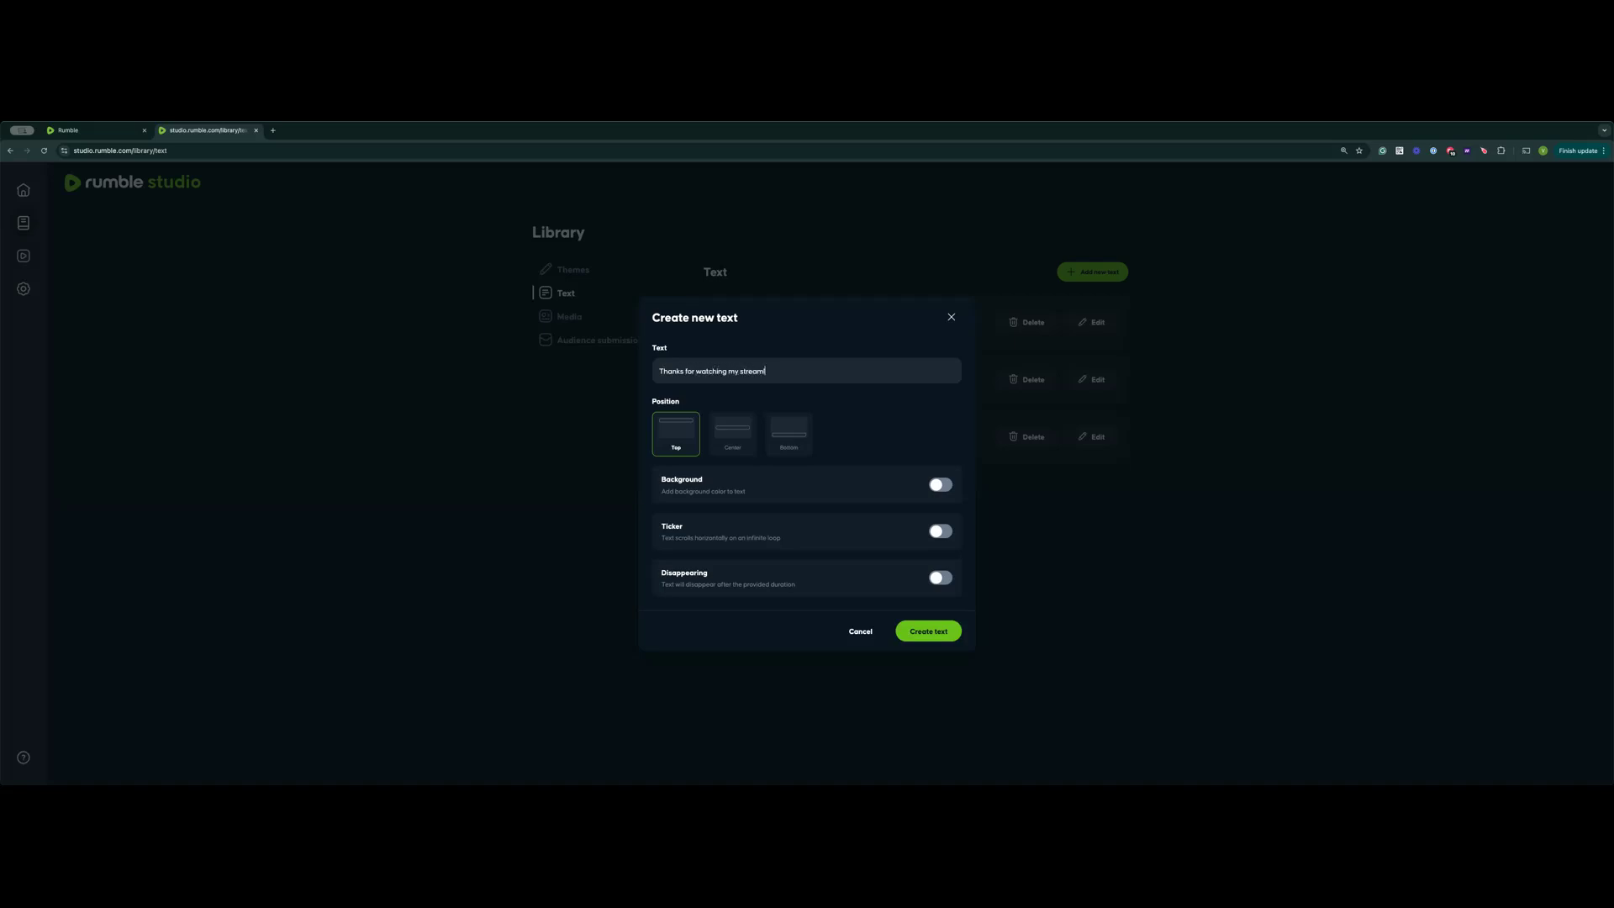
text(! Have a)
text( gera)
text(at ta)
key(BackSpace)
key(BackSpace)
text(da)
Place the new text at the Bottom position and enable its background and ticker.
click(795, 427)
click(941, 487)
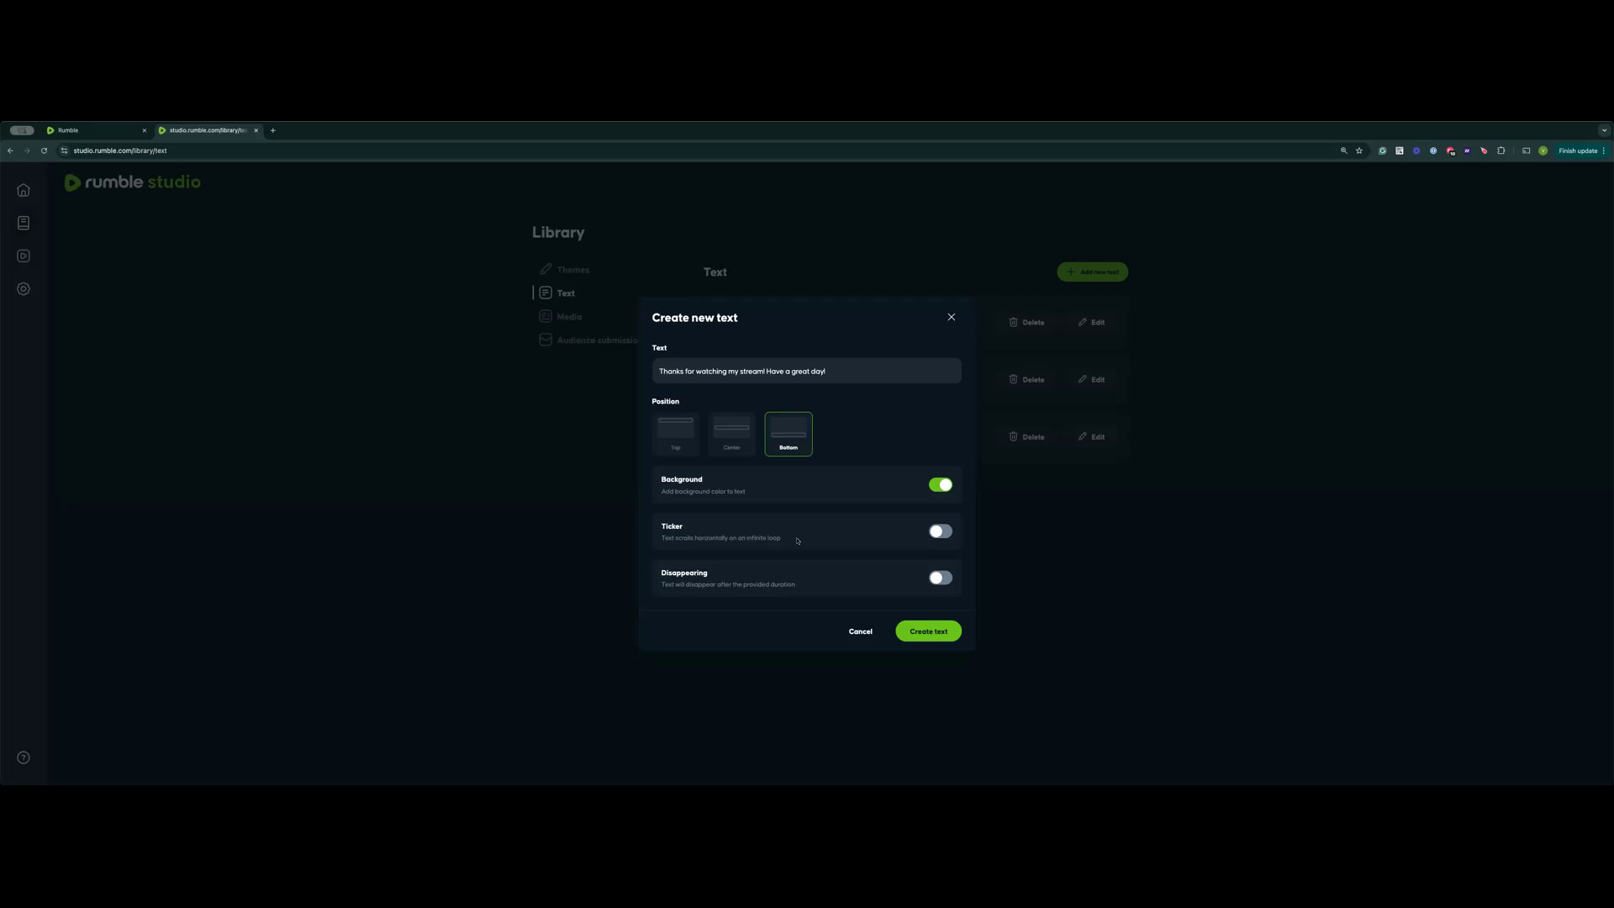
click(939, 534)
Make the text disappear after a display duration of 10 seconds and create it.
click(938, 578)
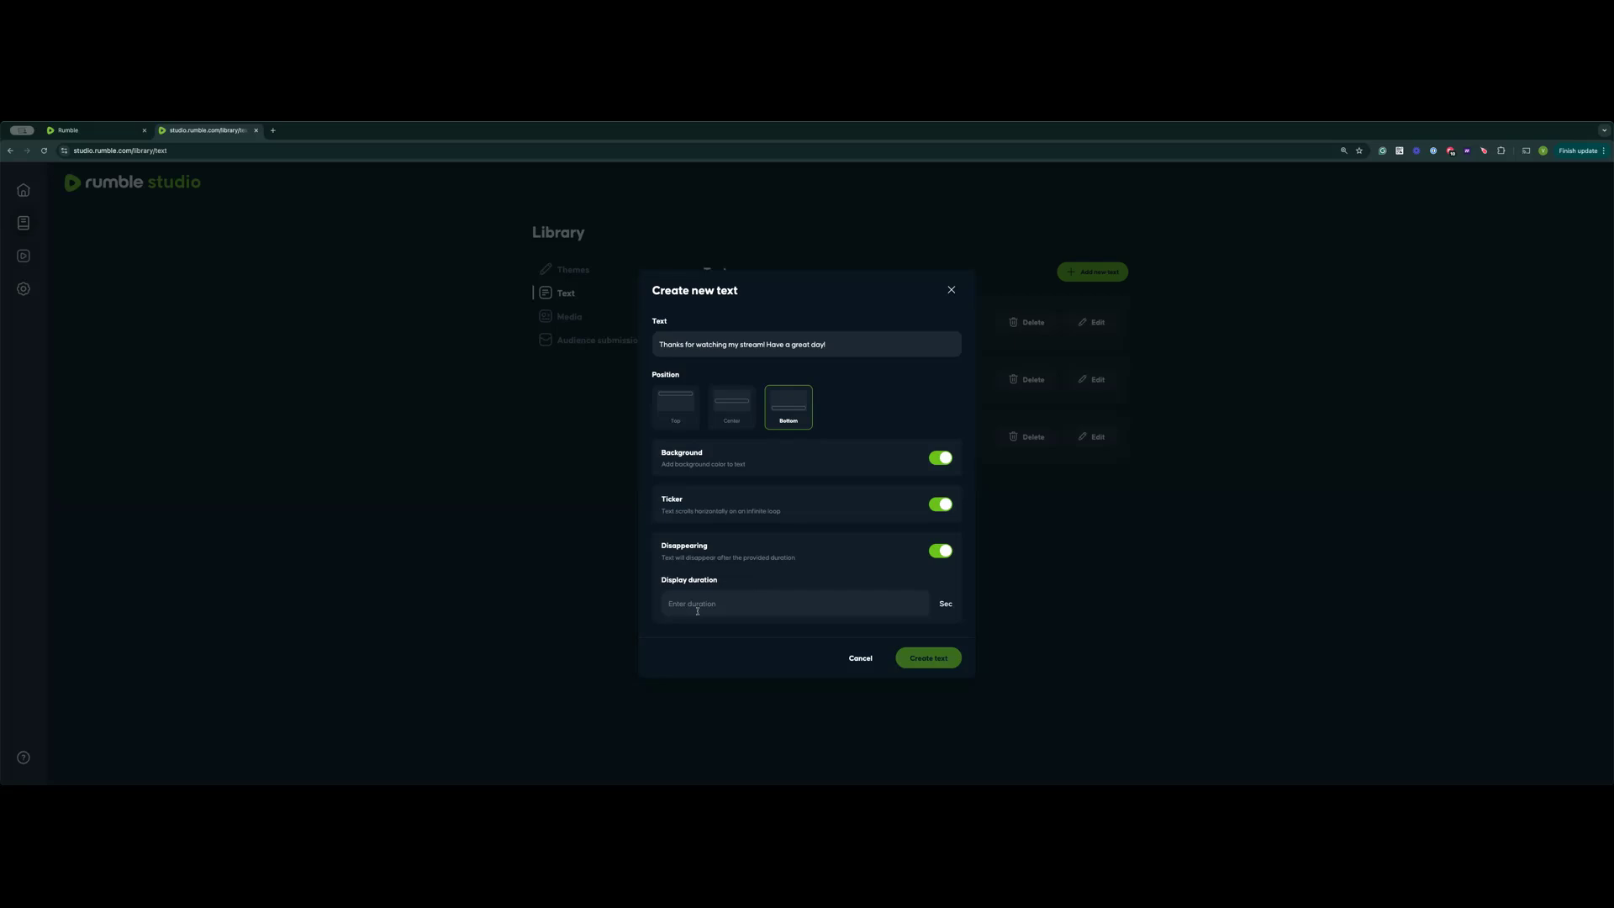
click(697, 611)
text(10)
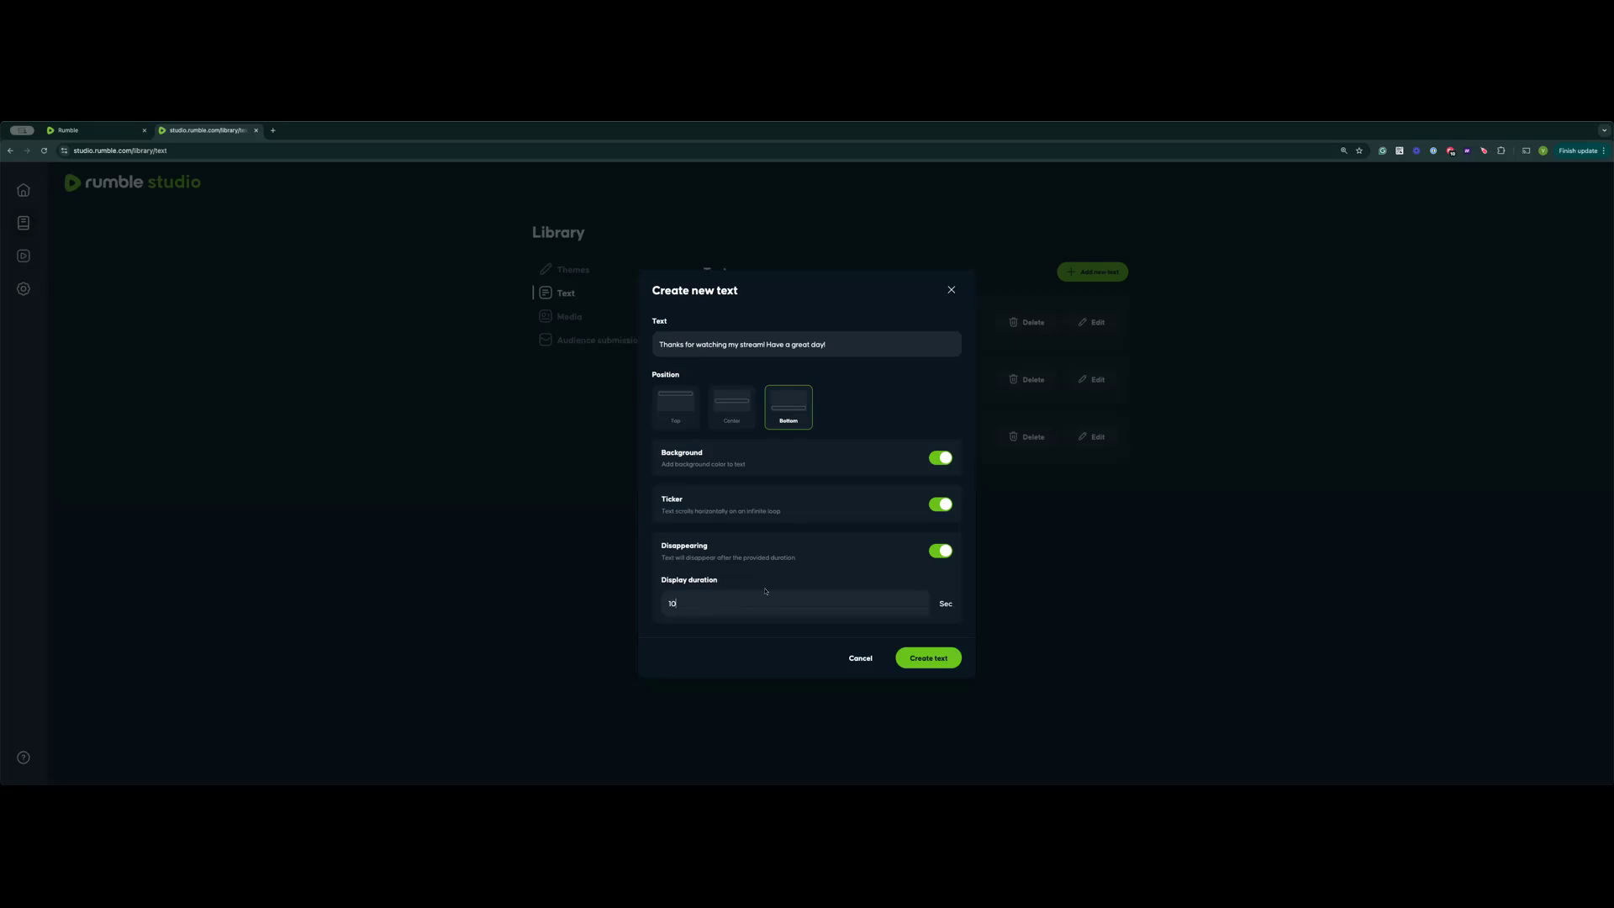
click(948, 658)
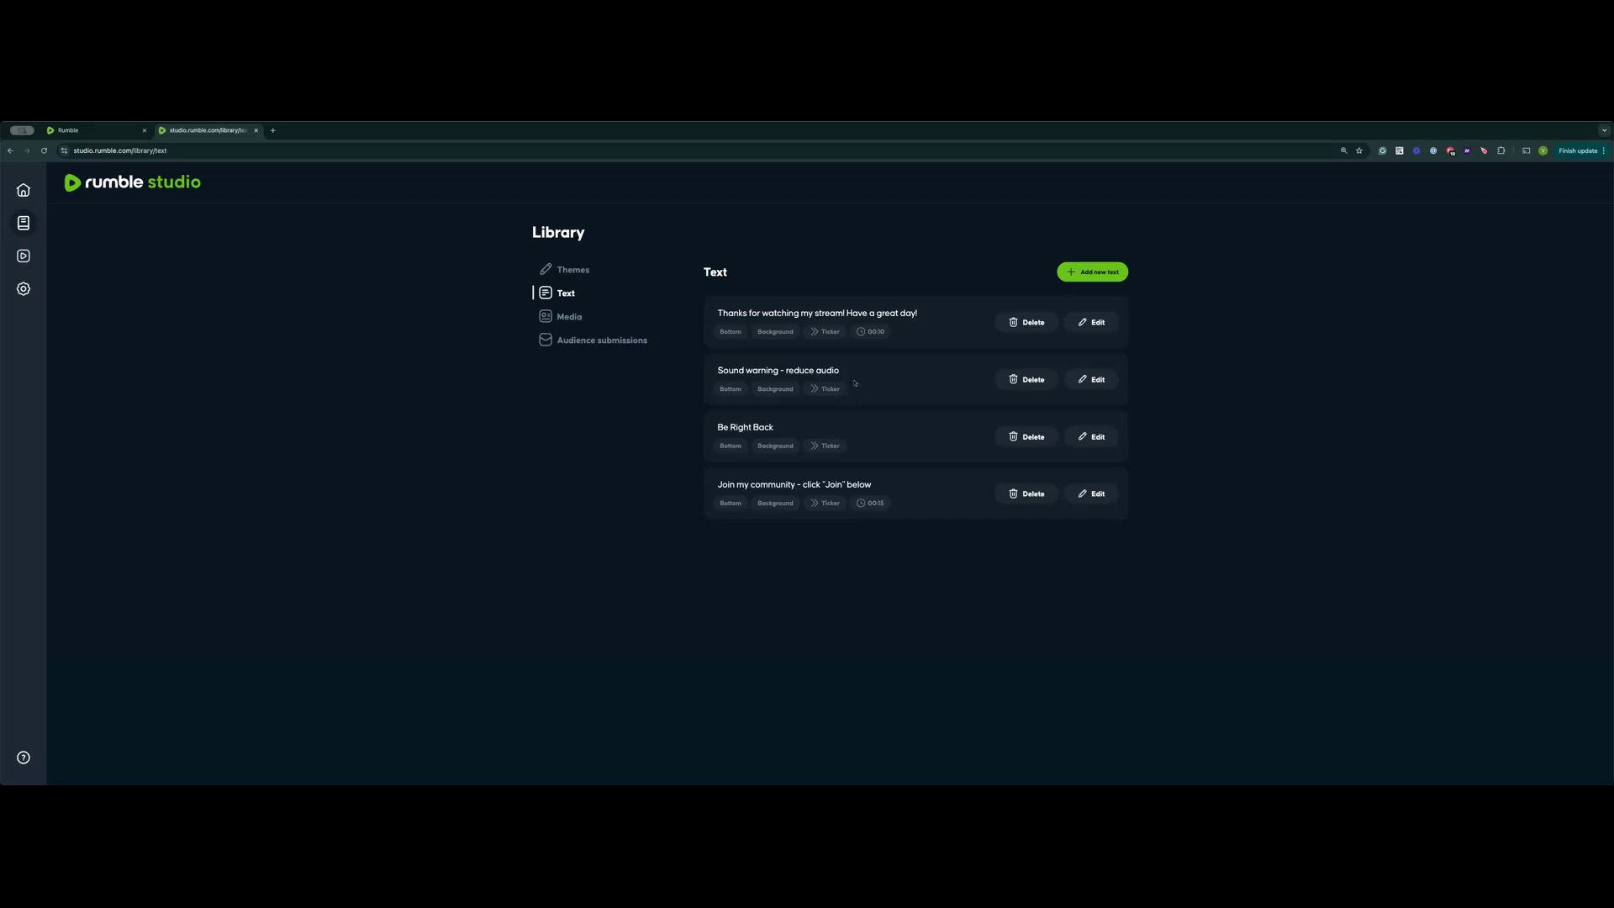
Examine the items in the Library's Media section and filter them to graphics.
click(569, 324)
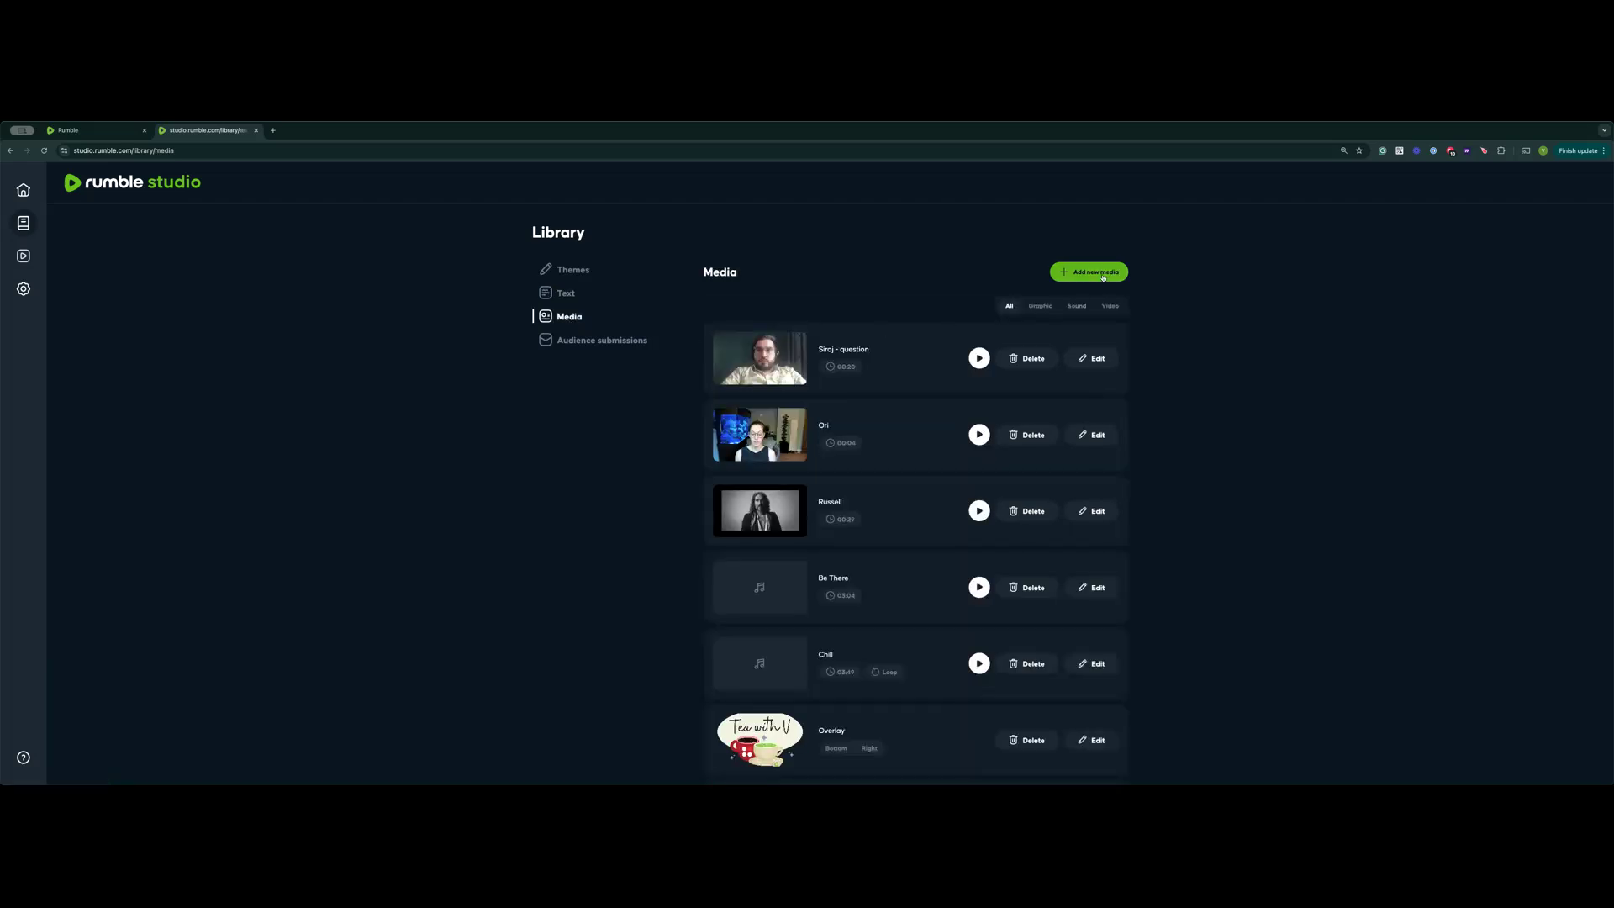
scroll(865, 481, down, 3)
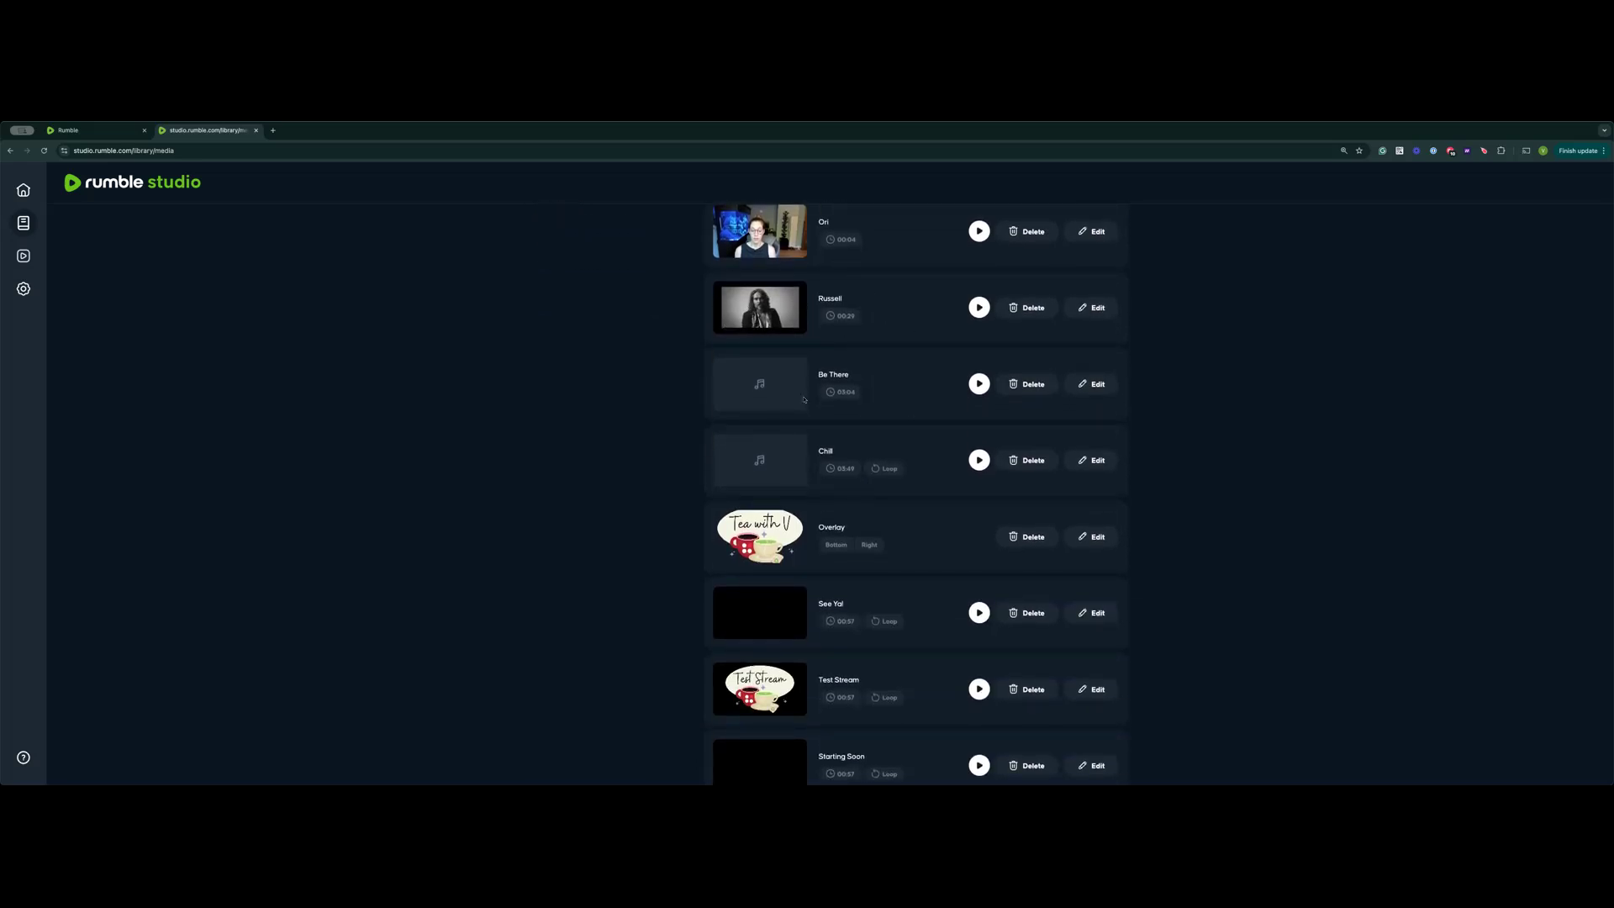
scroll(916, 493, down, 1)
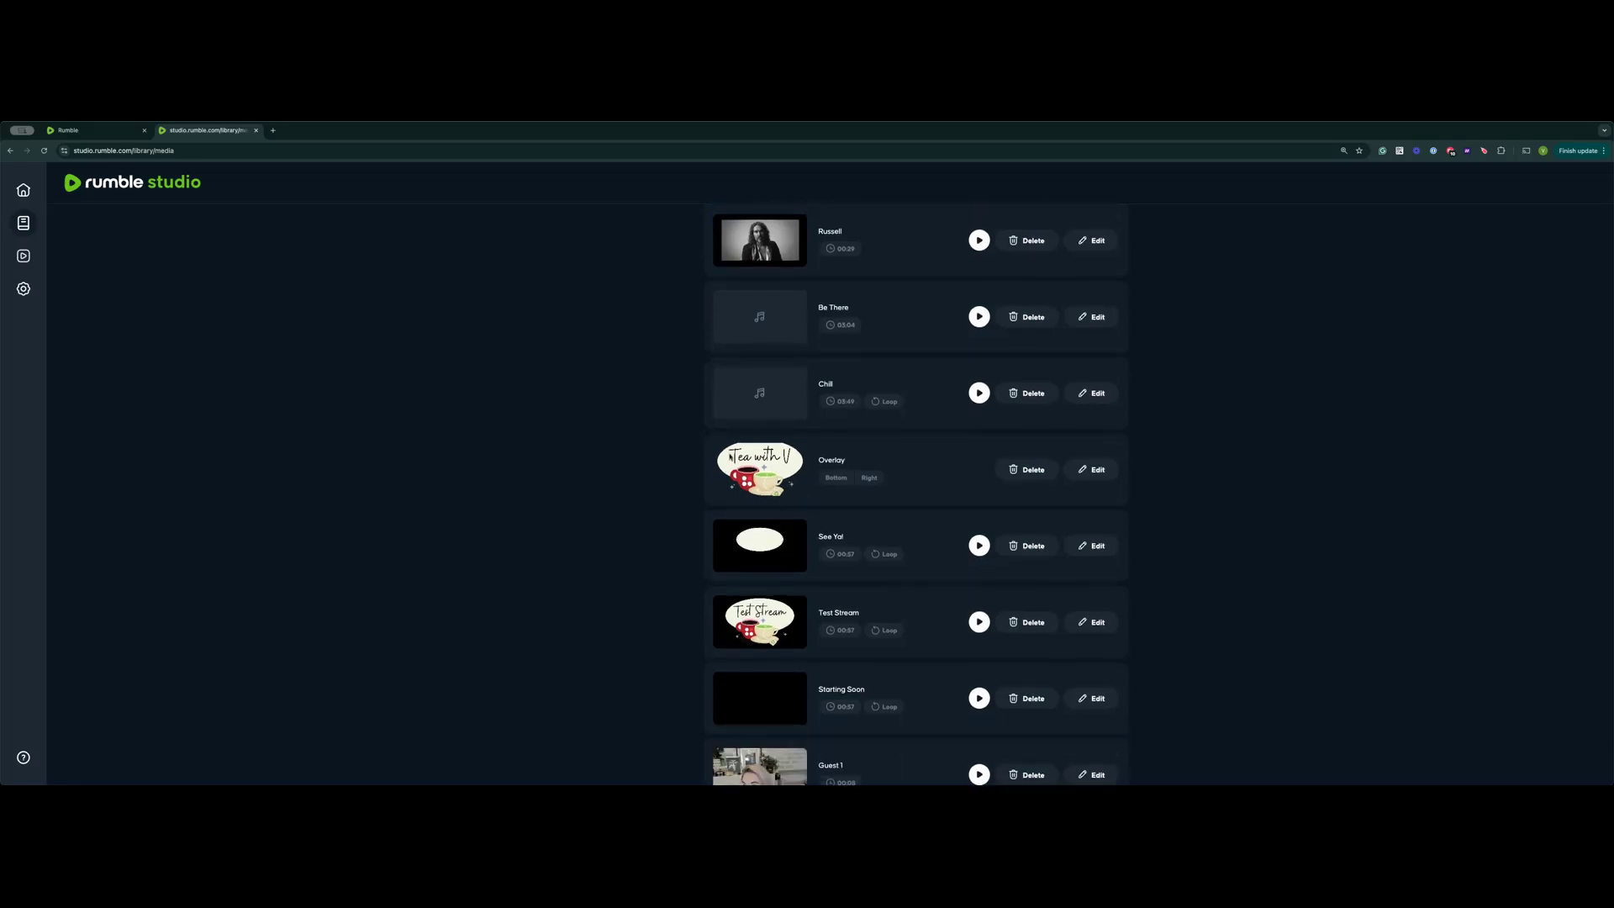
scroll(731, 456, down, 1)
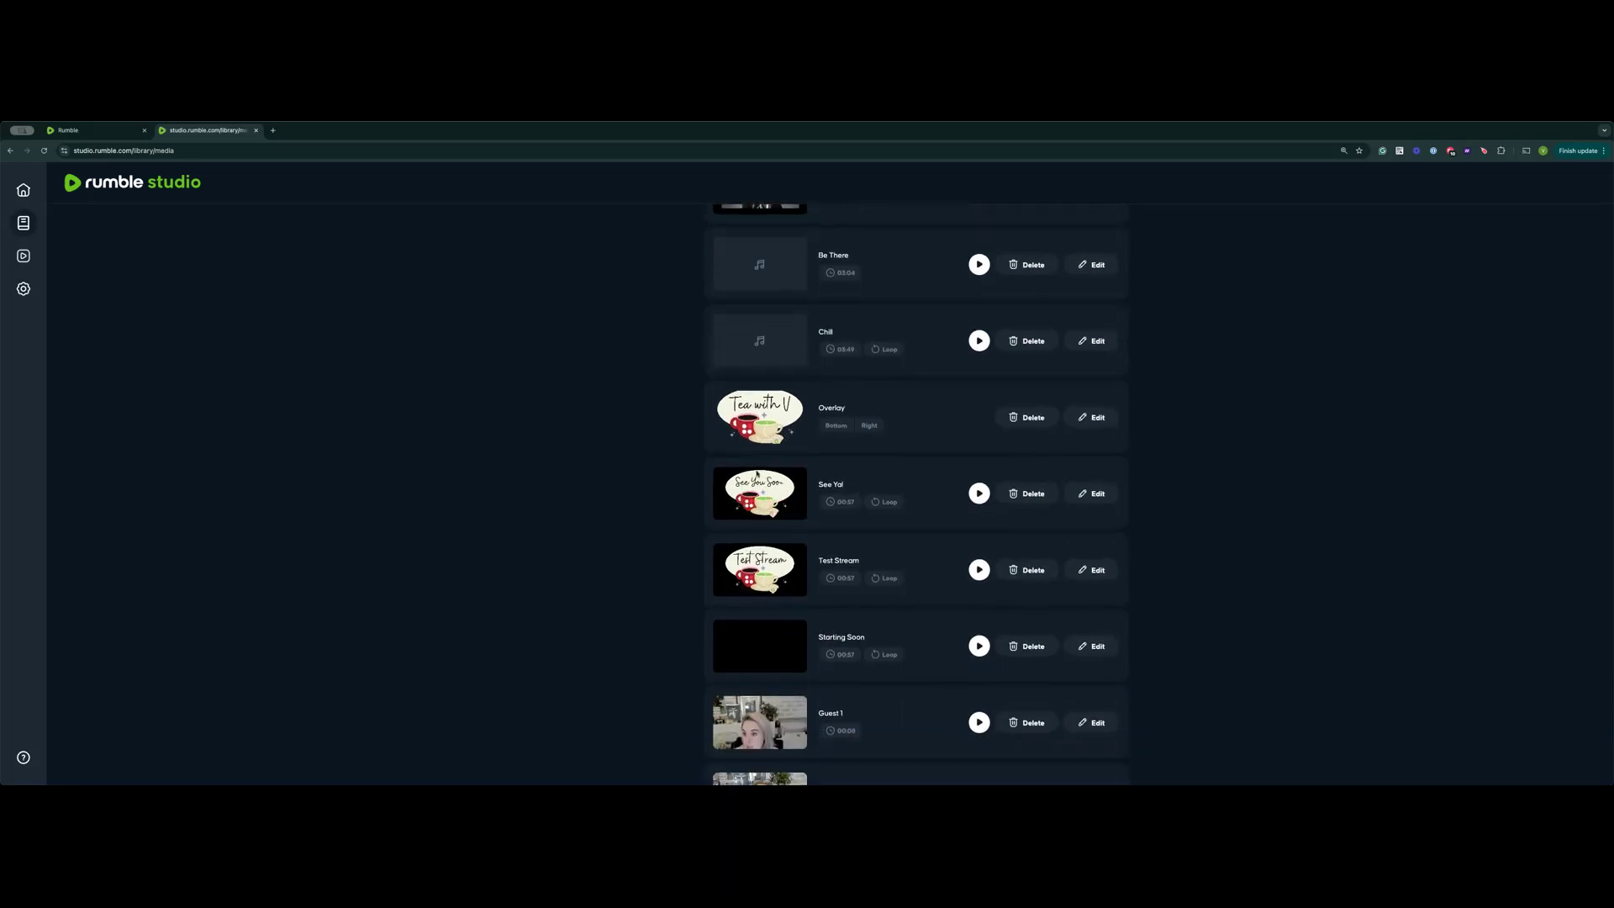
scroll(757, 474, down, 2)
scroll(769, 521, up, 6)
scroll(775, 554, up, 2)
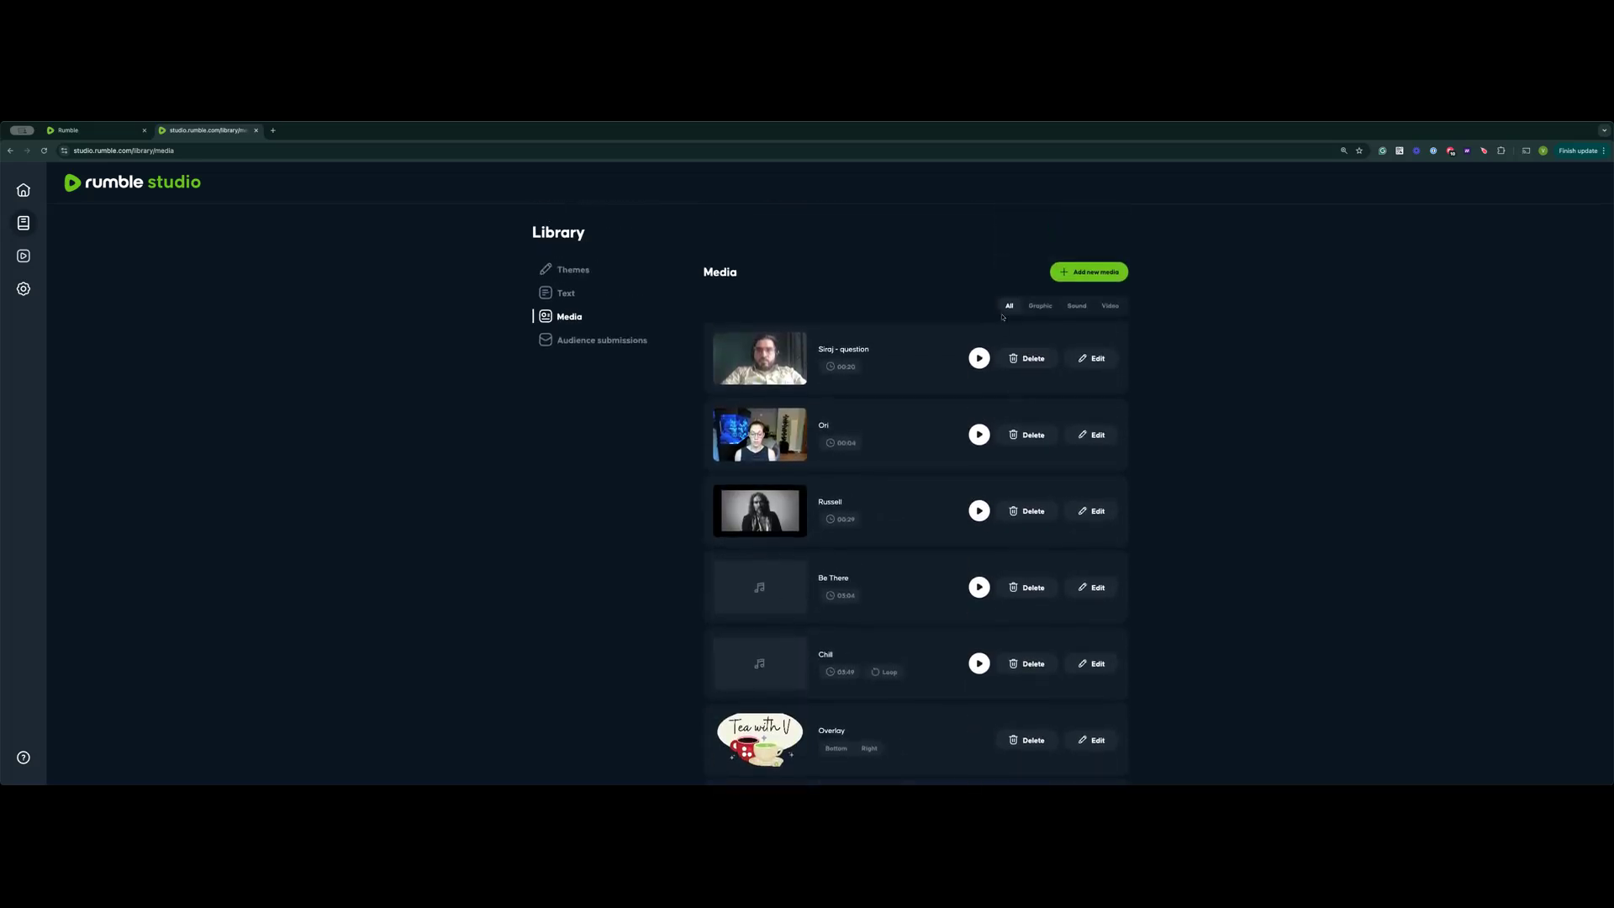
click(1042, 308)
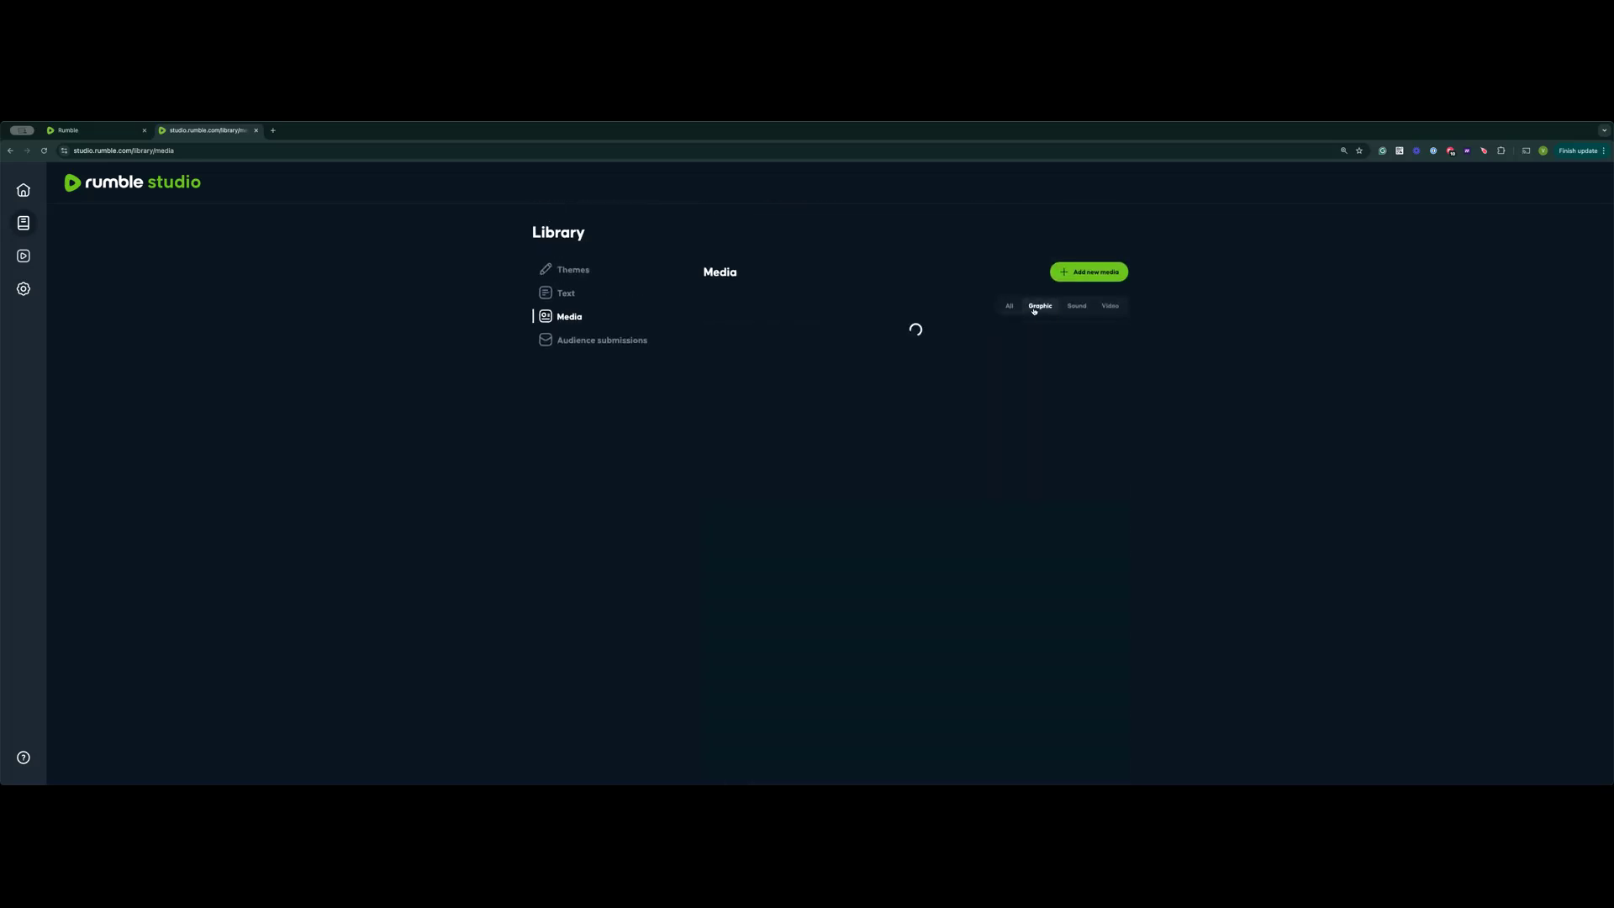
Look through the Library's sound and video media, and examine the complete list of media items.
click(1079, 307)
click(1111, 308)
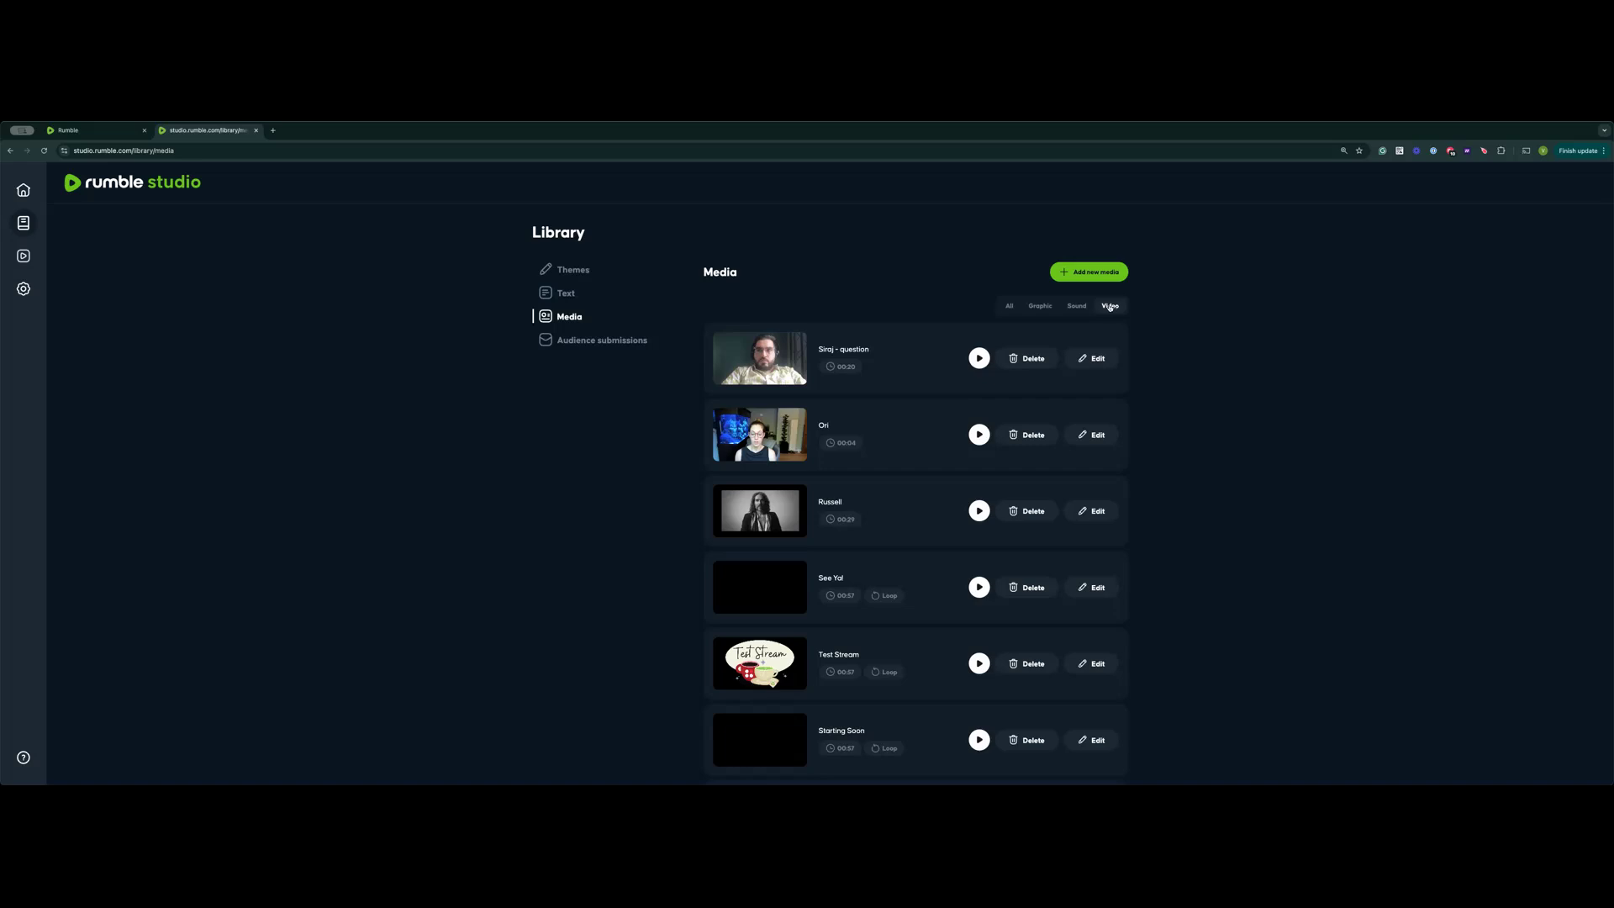
click(1012, 308)
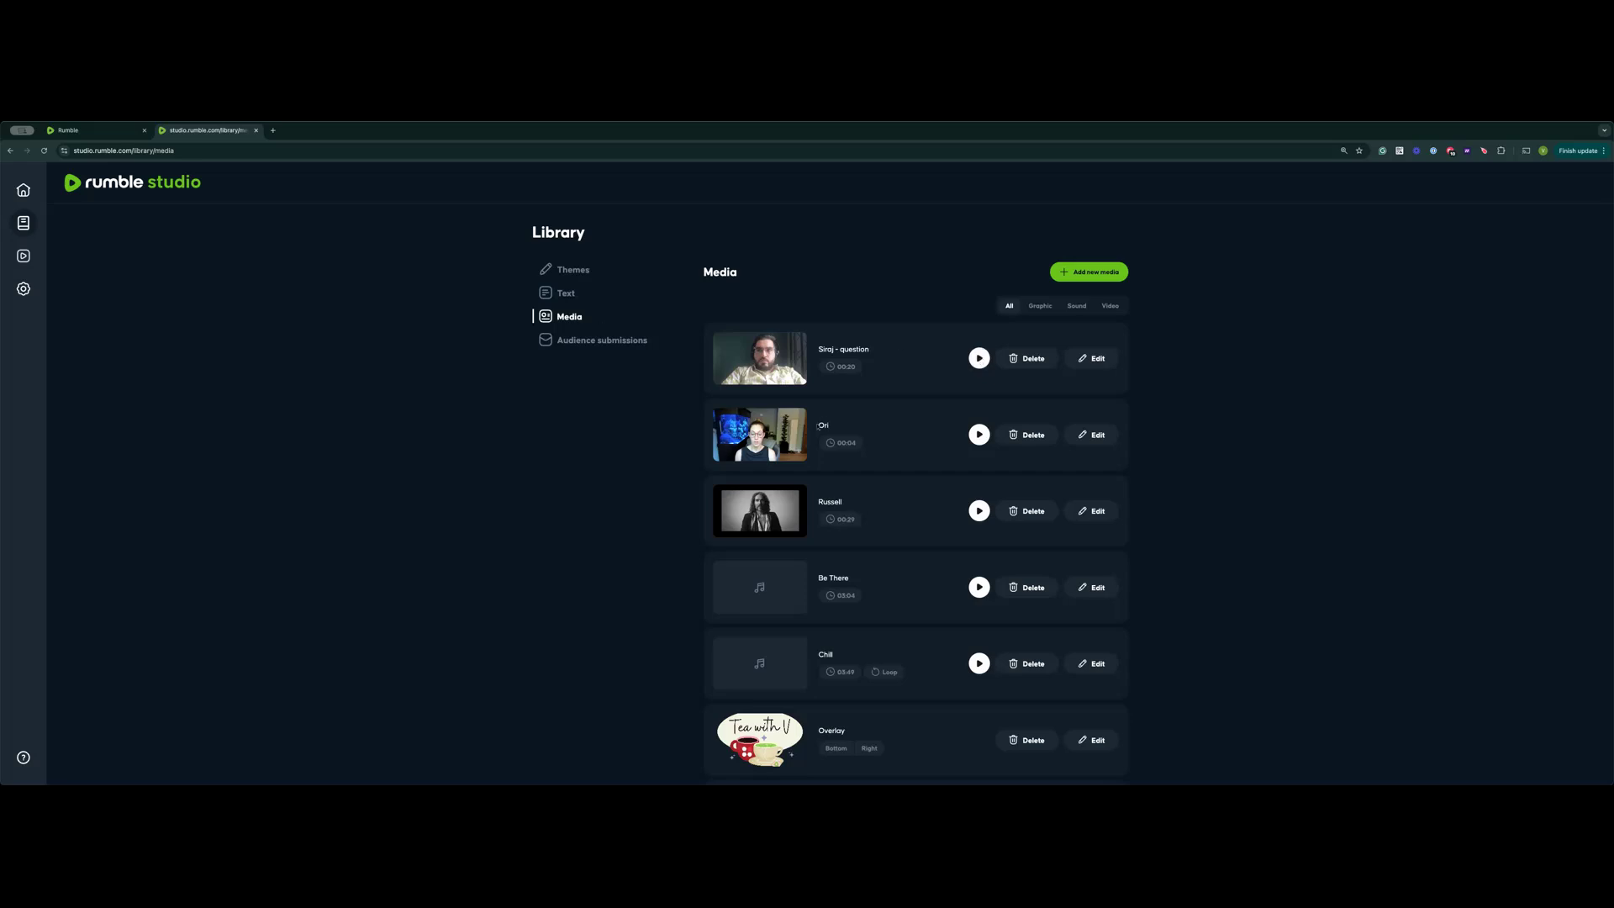
scroll(803, 491, down, 1)
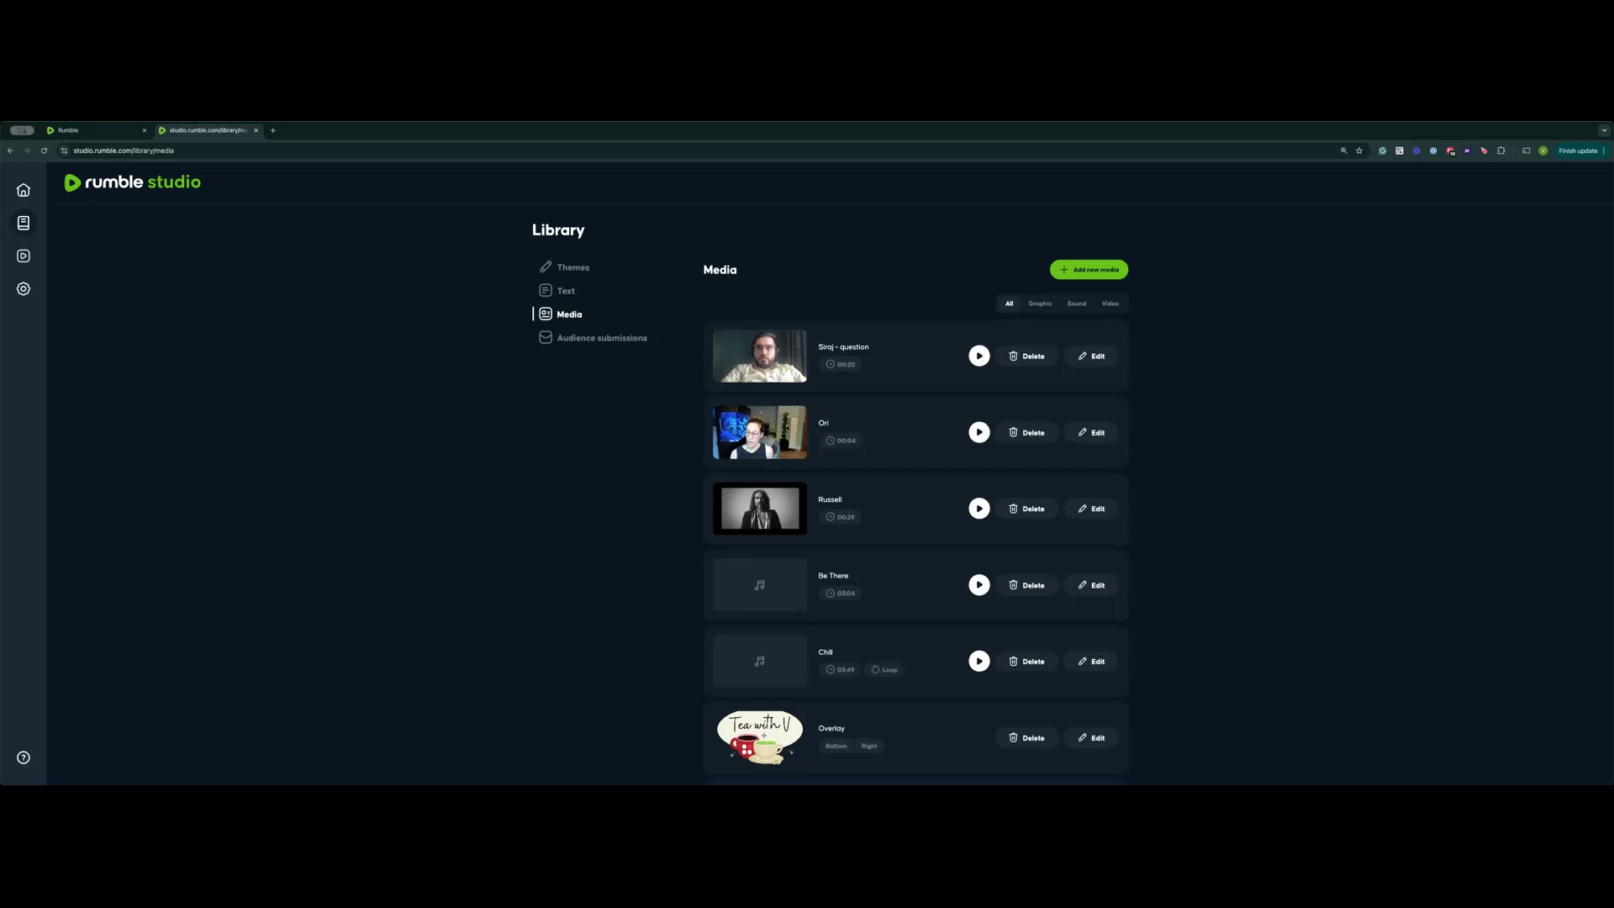
scroll(802, 497, down, 5)
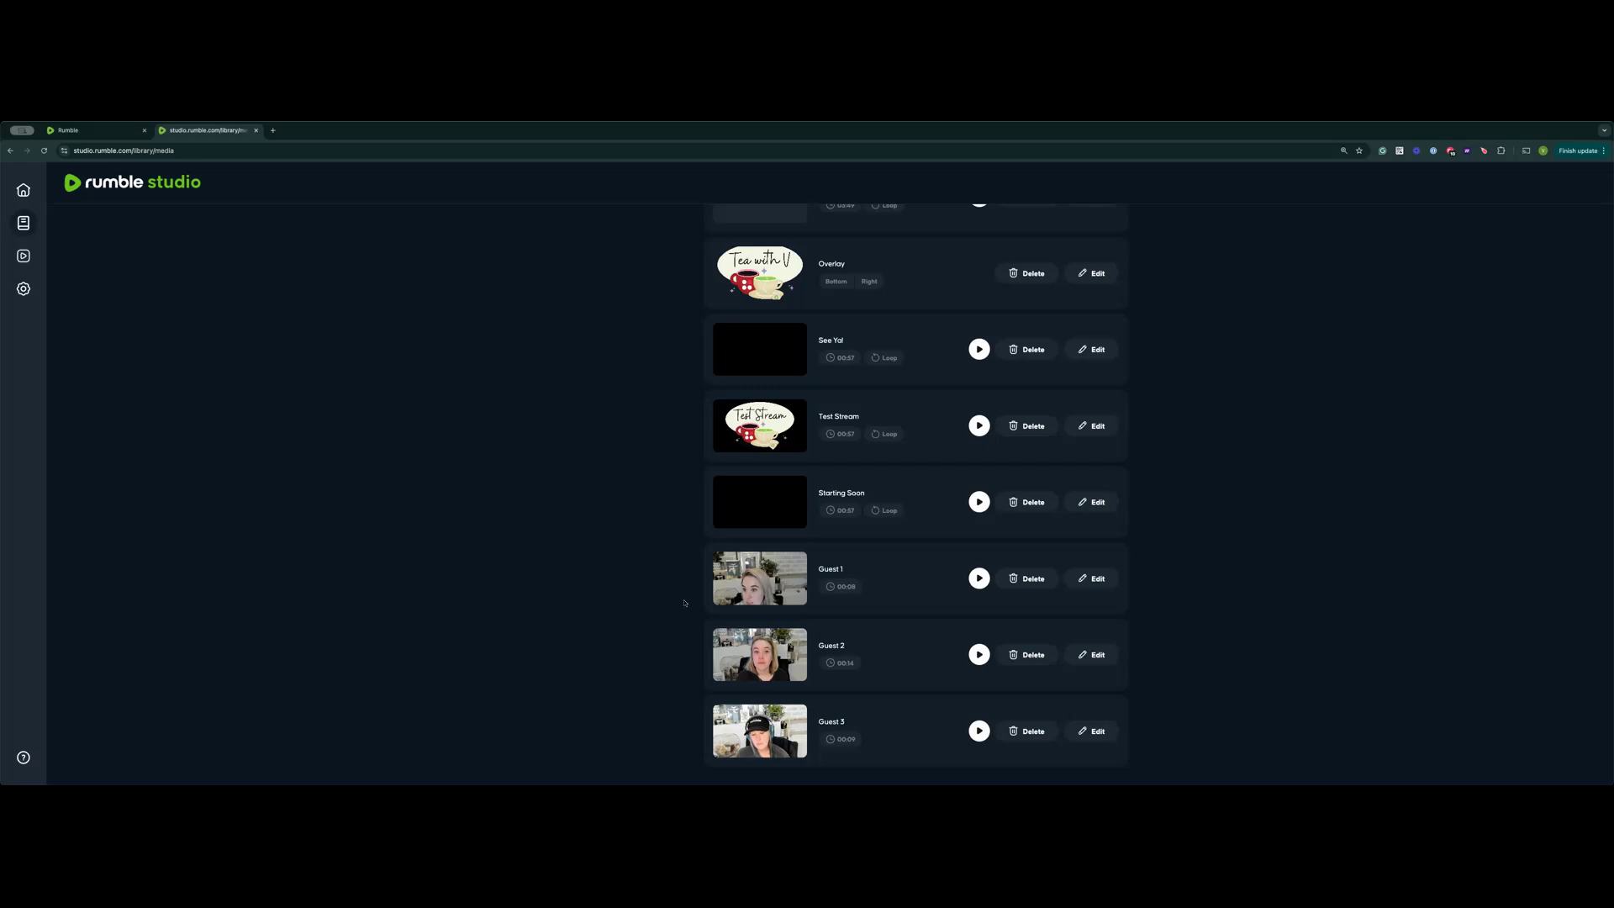
scroll(601, 649, up, 5)
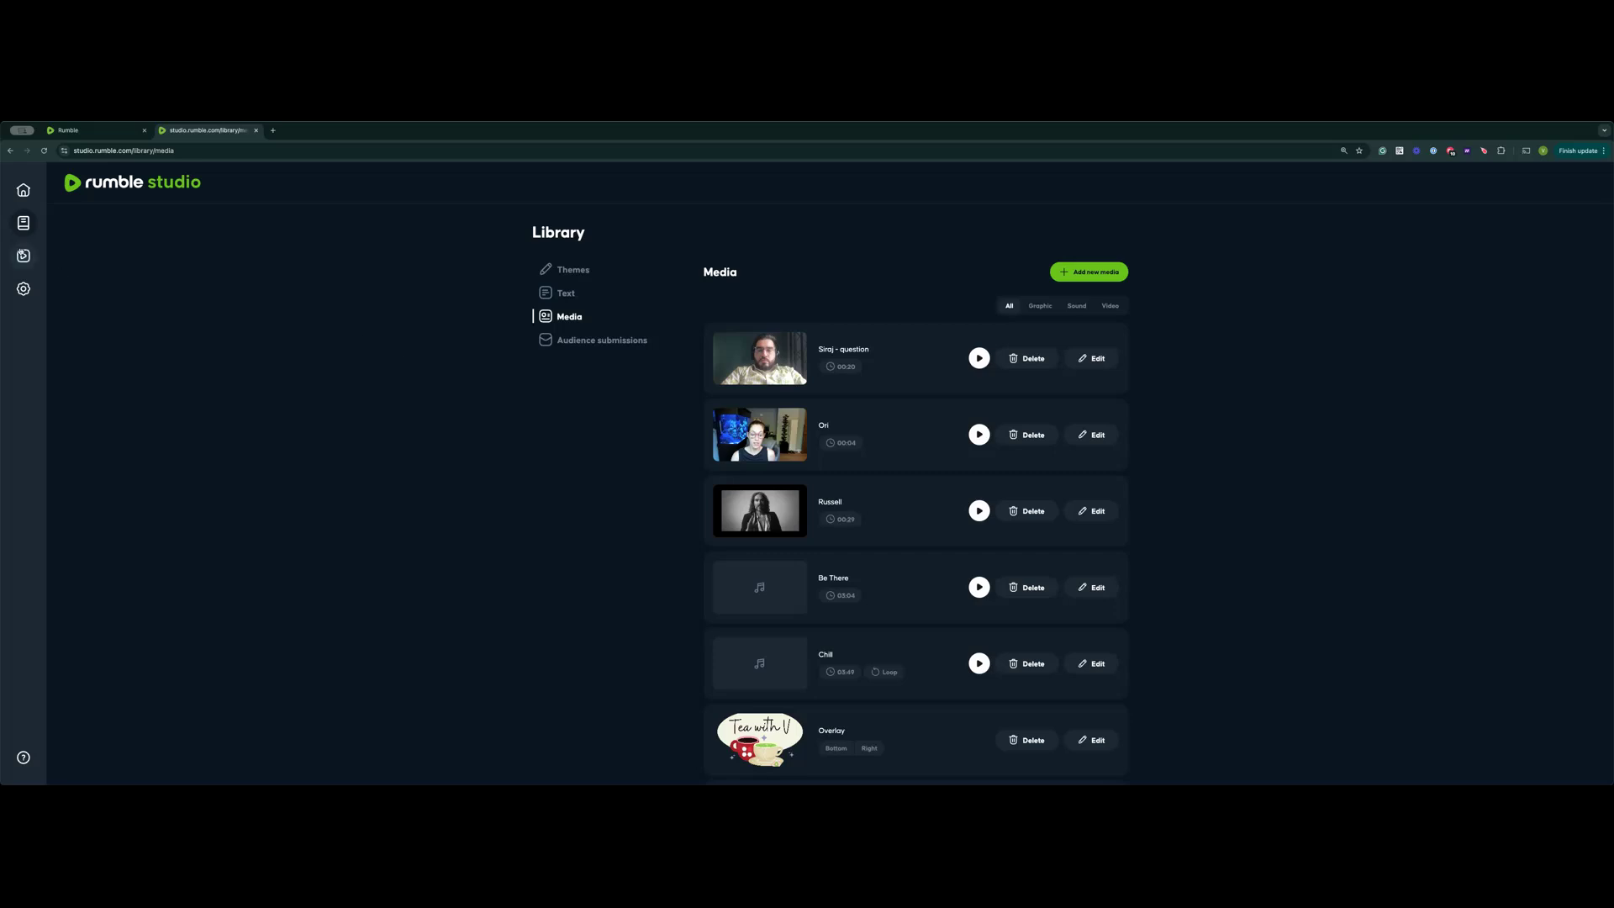
Review the available sponsorship campaigns on the Campaigns page and return to the Studio home page.
click(24, 256)
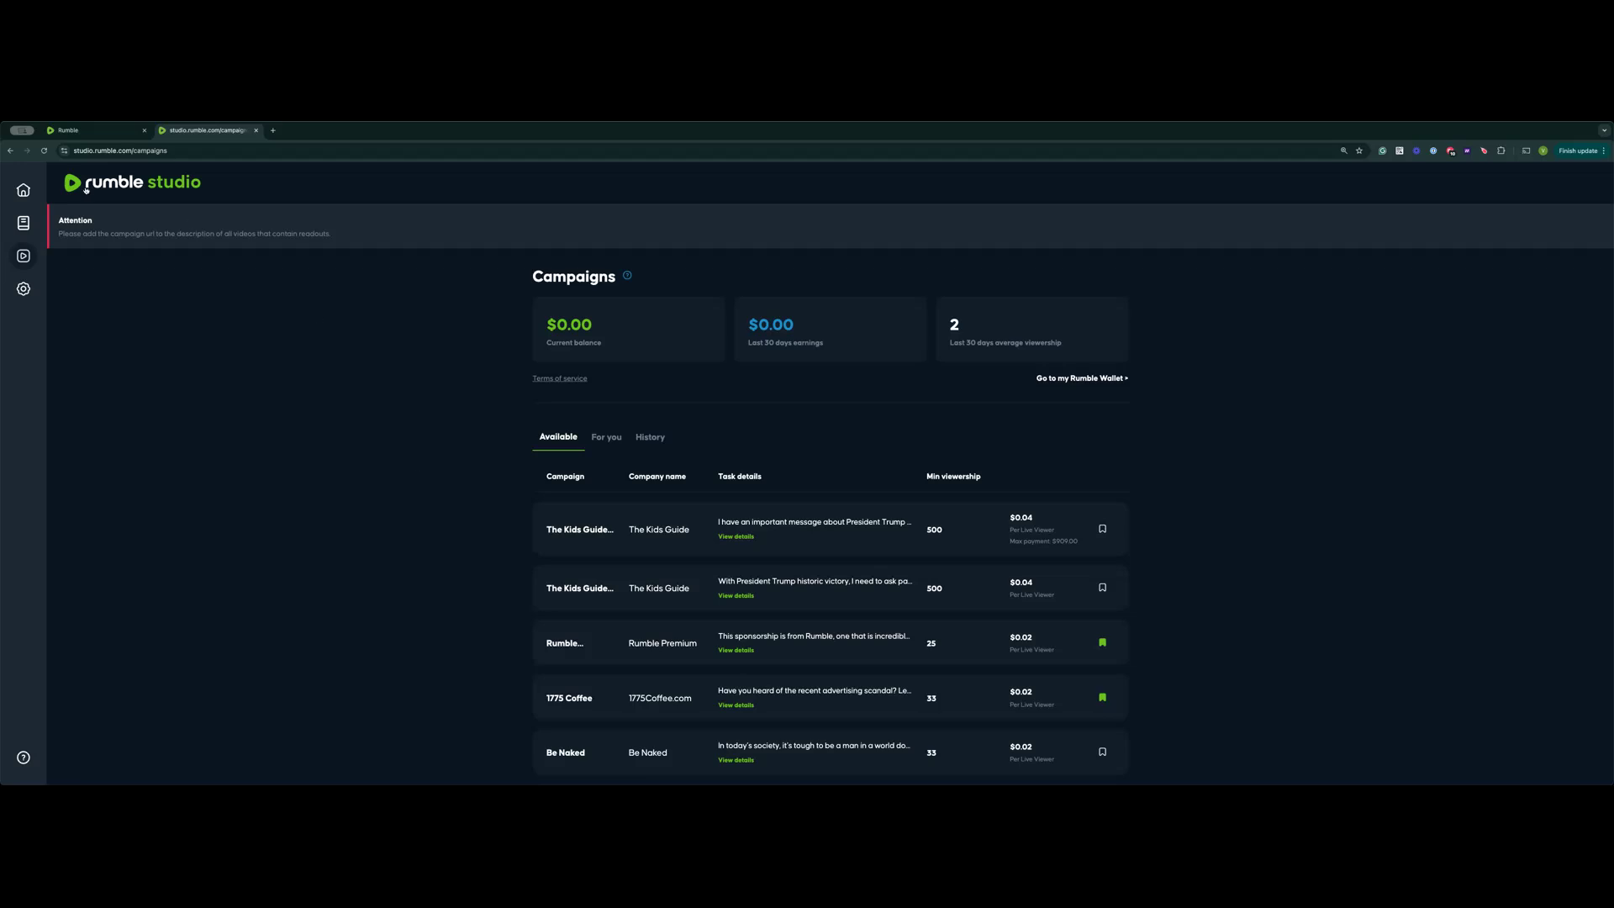
click(23, 190)
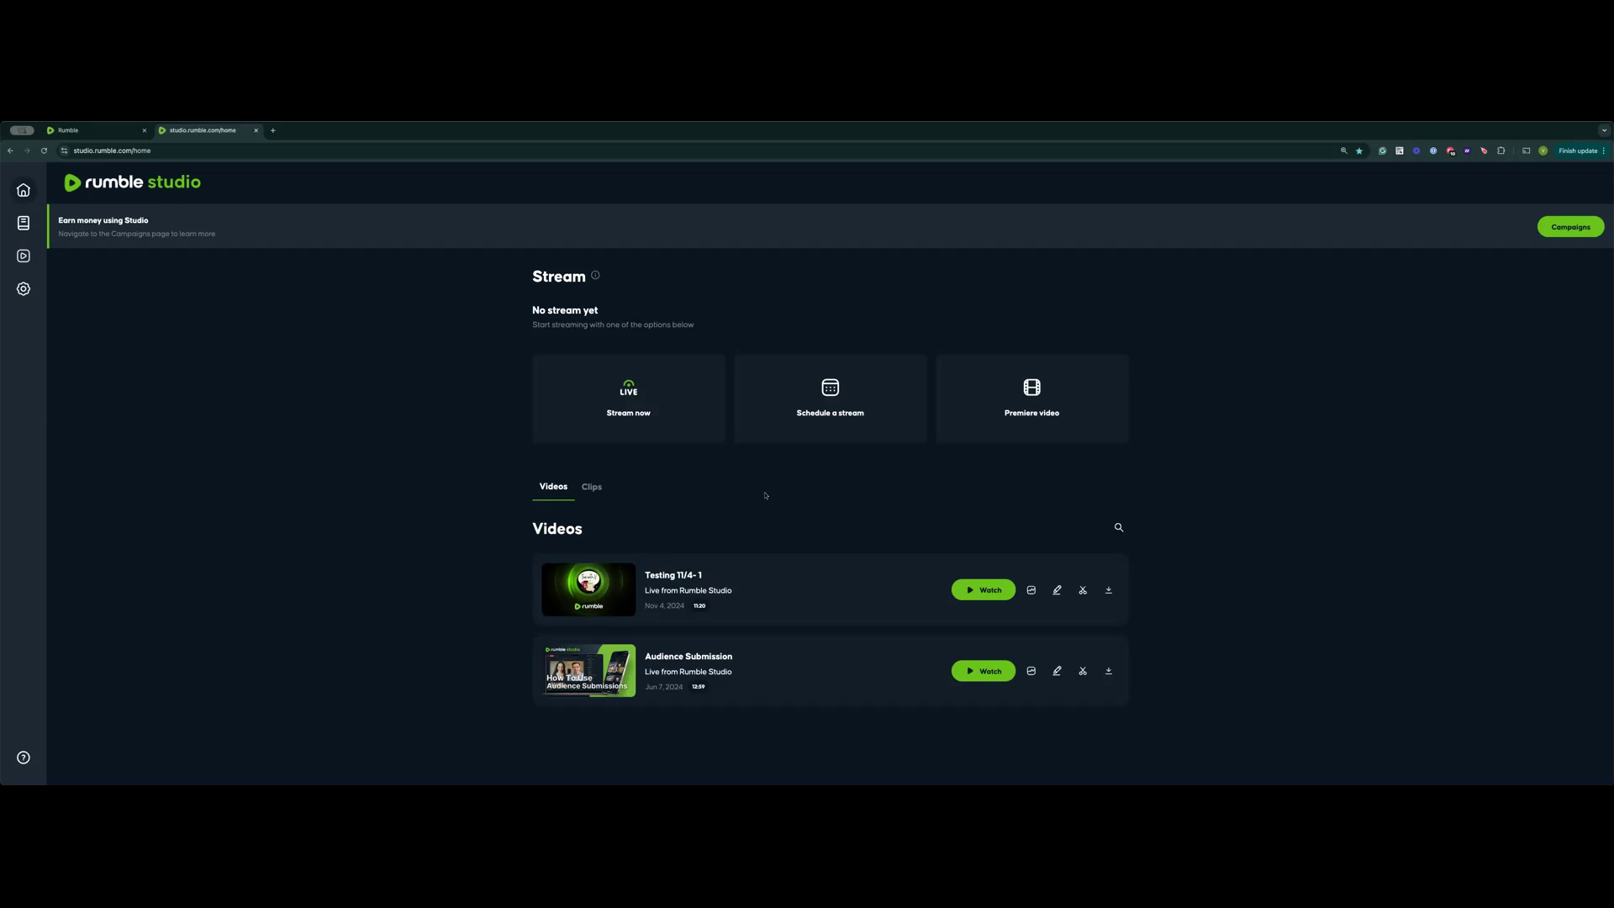
Start setting up an immediate stream, browsing the templates from previous streams and skipping template selection.
click(664, 432)
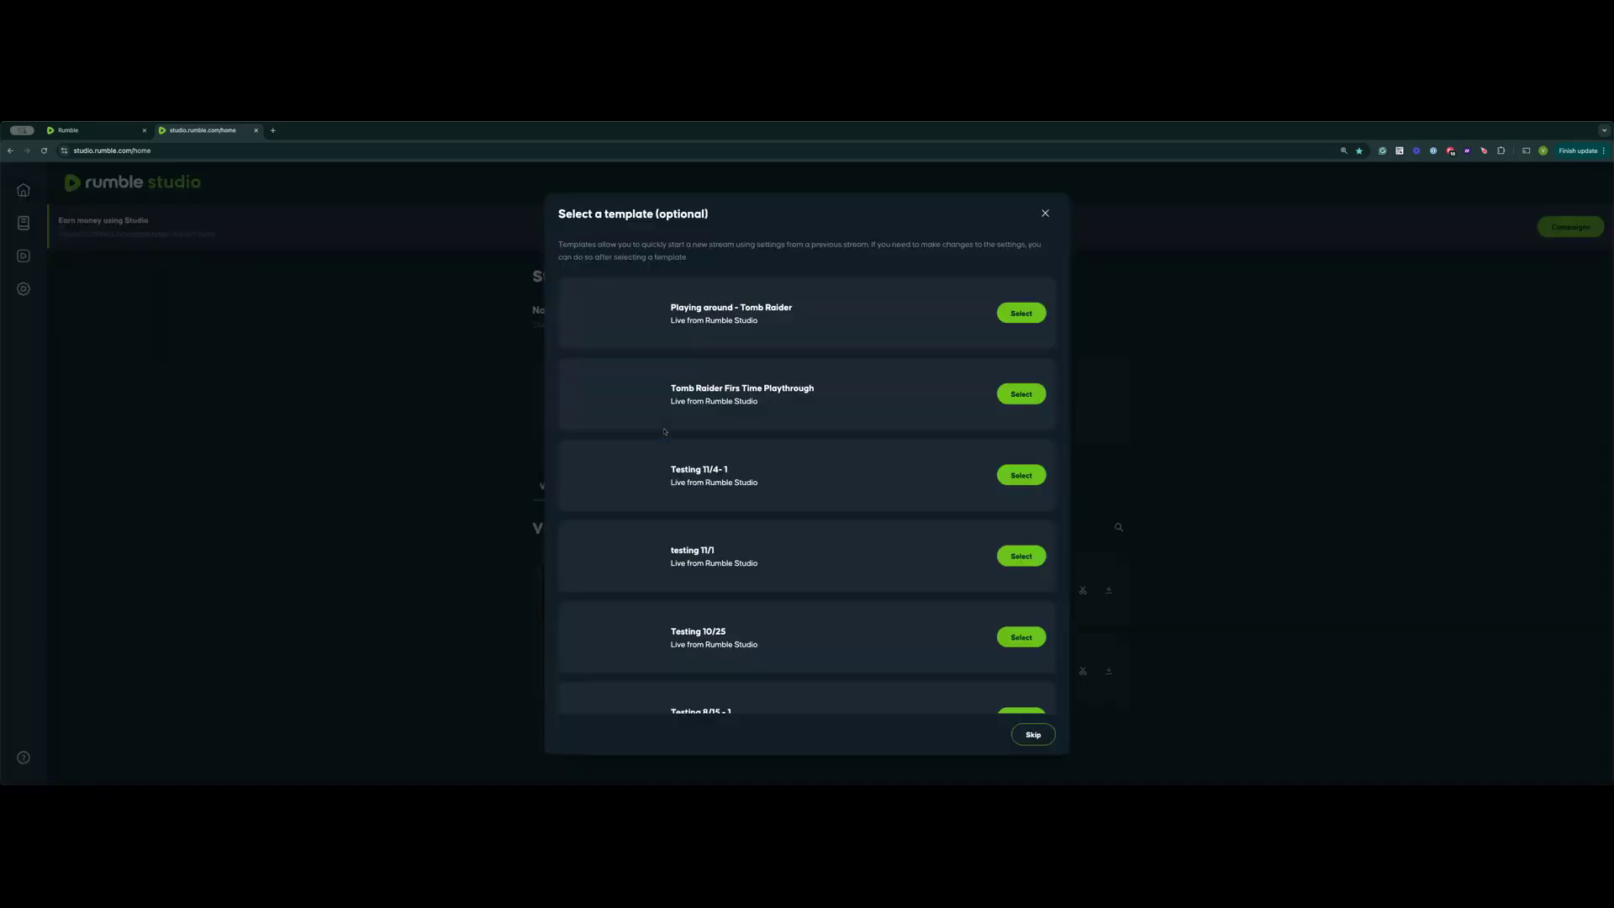
scroll(807, 548, down, 5)
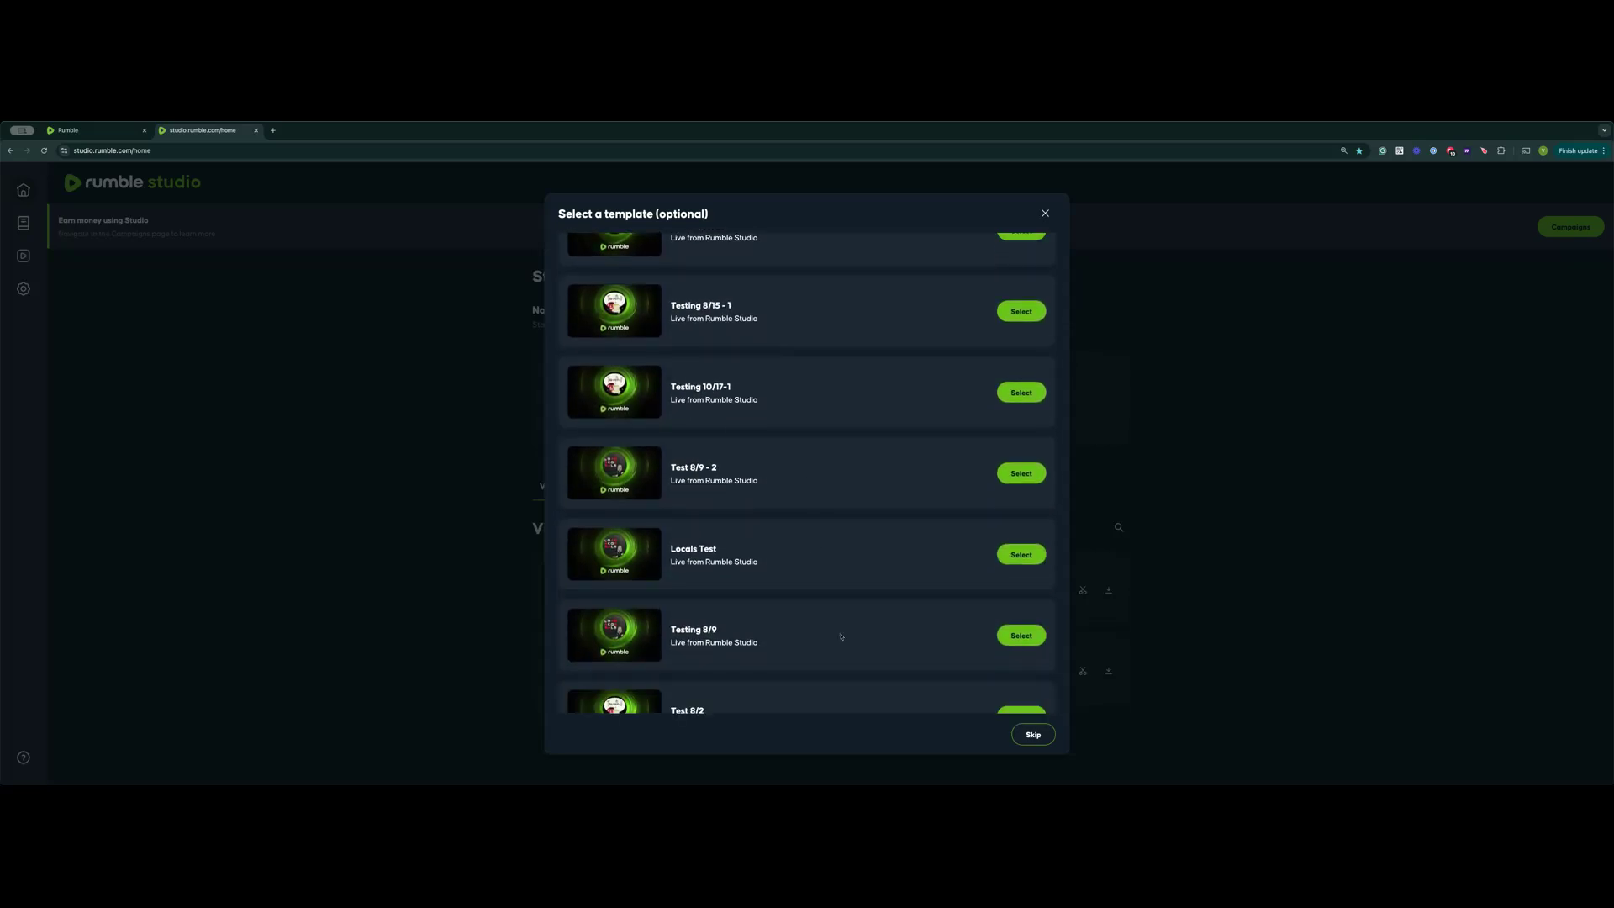
scroll(857, 663, up, 4)
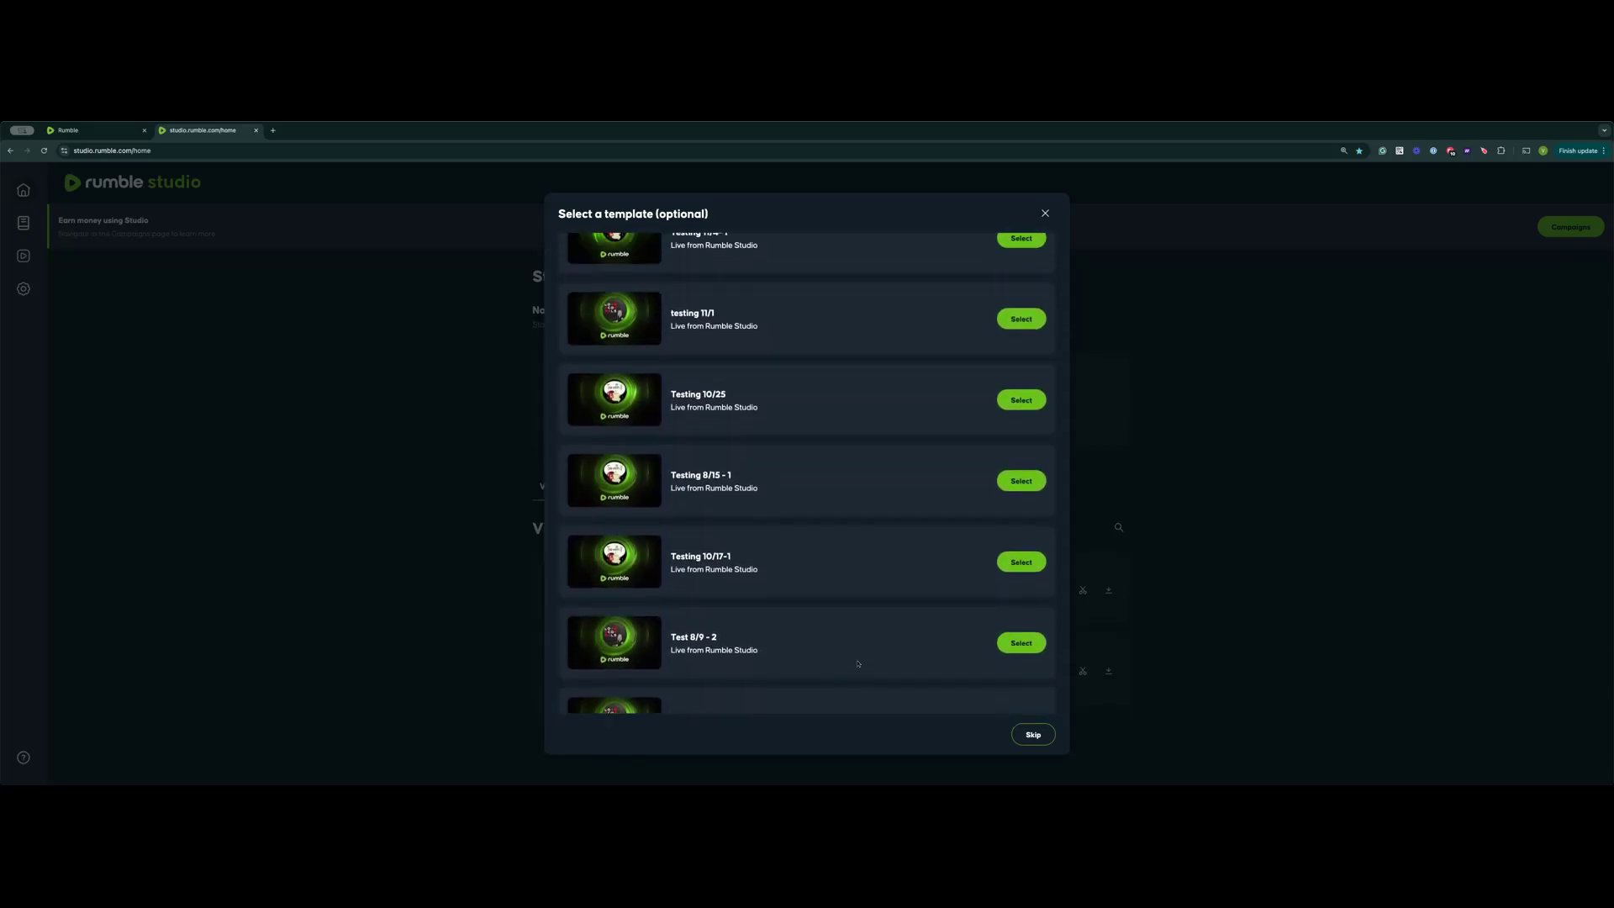
scroll(857, 663, up, 1)
scroll(857, 663, down, 2)
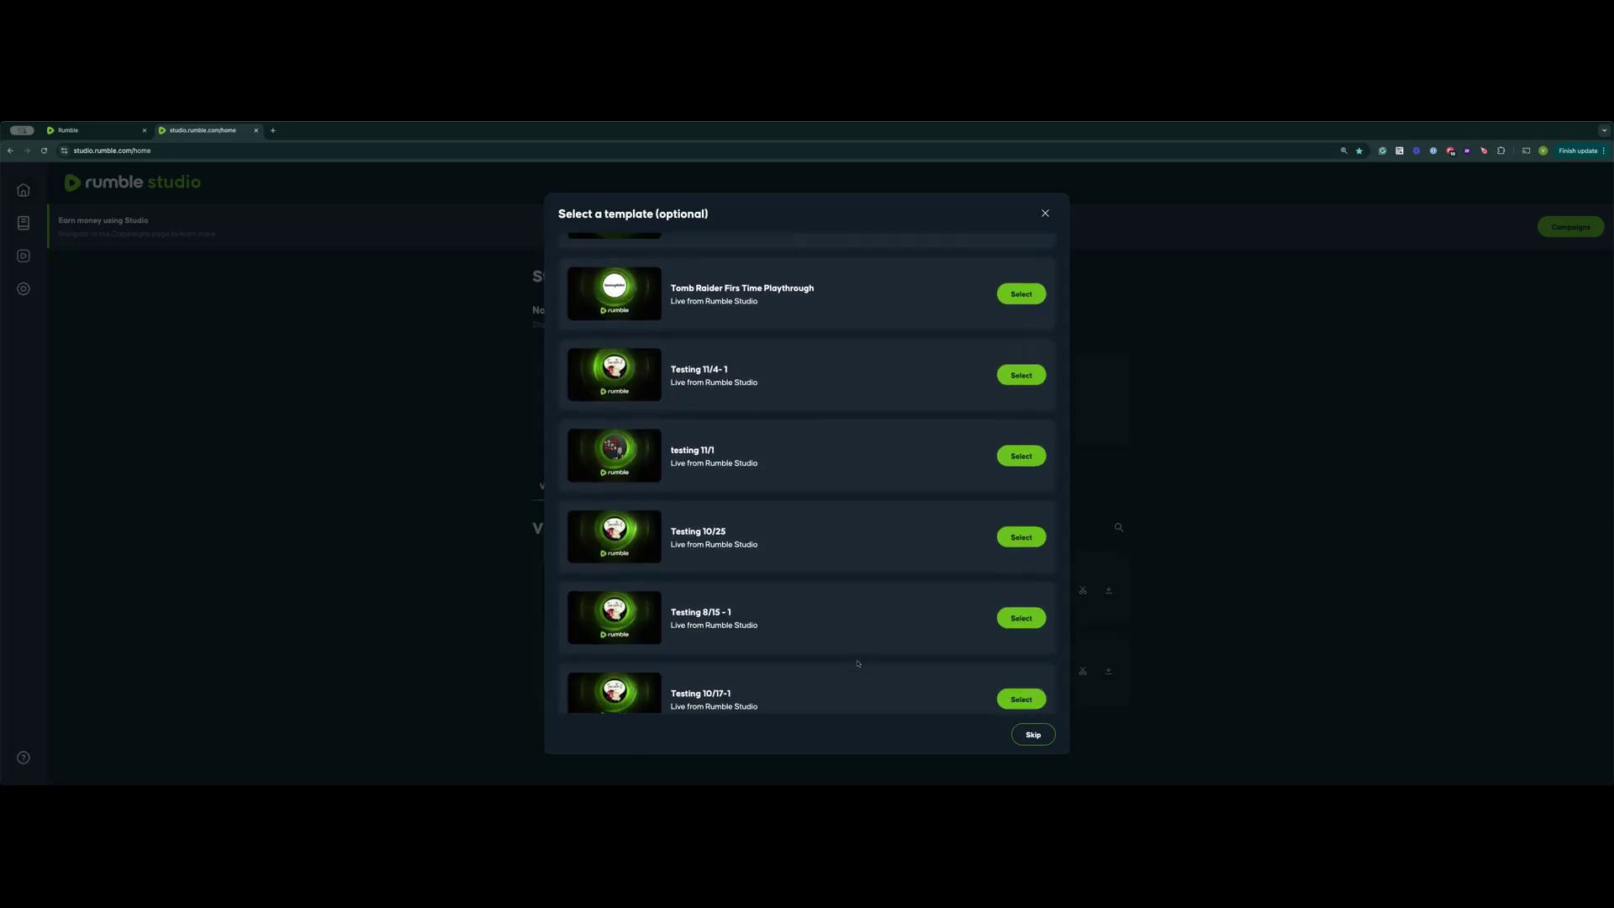
scroll(857, 663, down, 4)
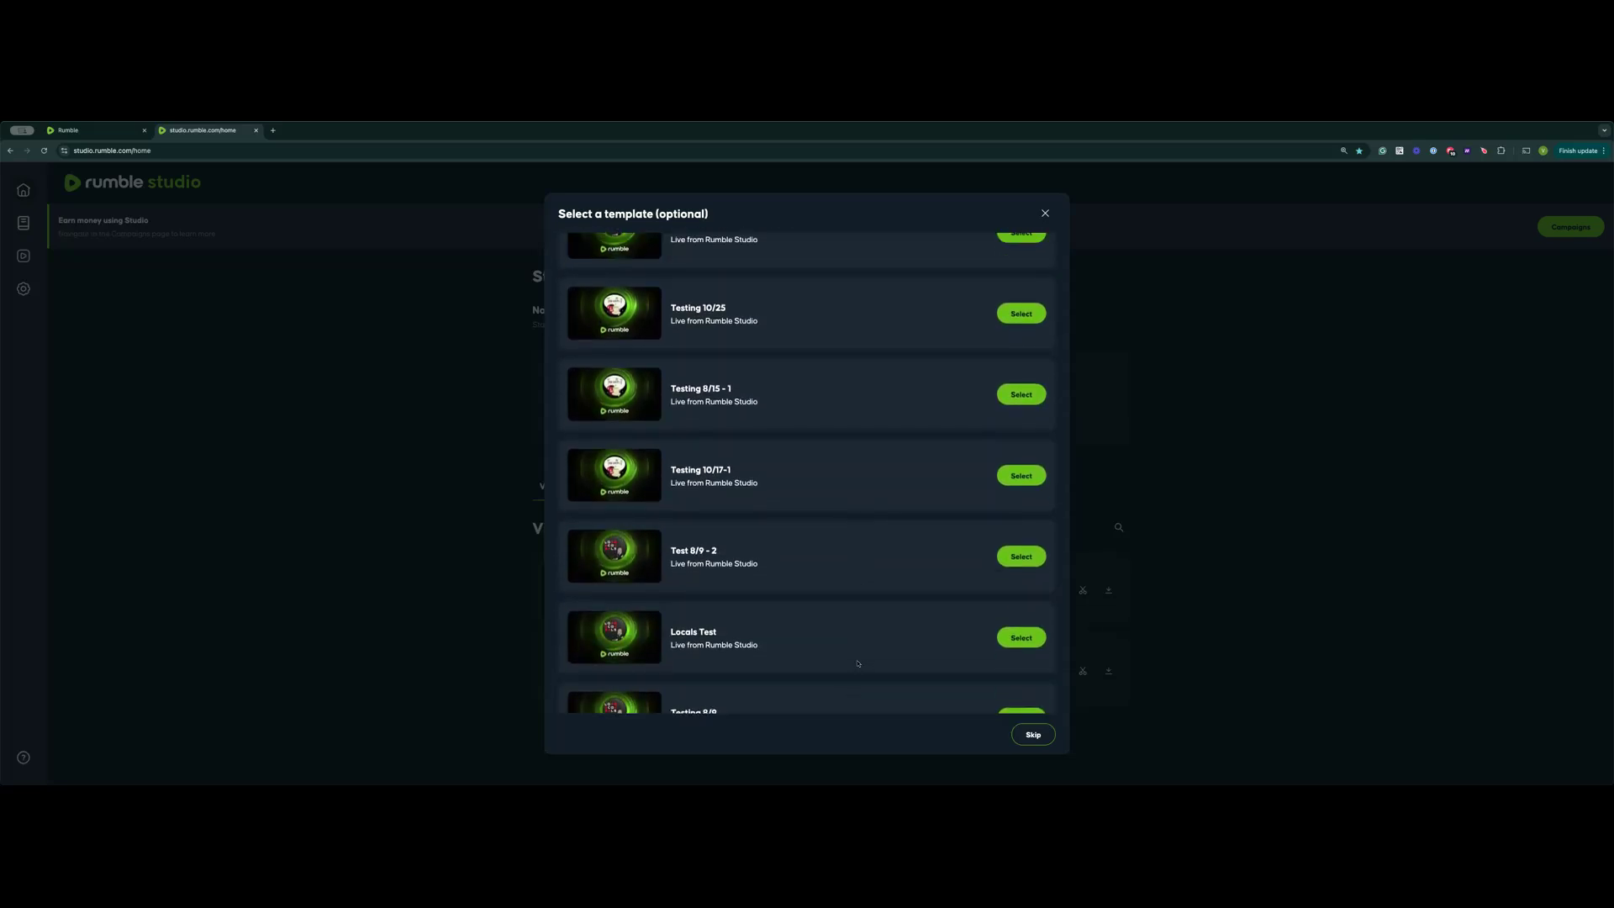
scroll(857, 663, down, 2)
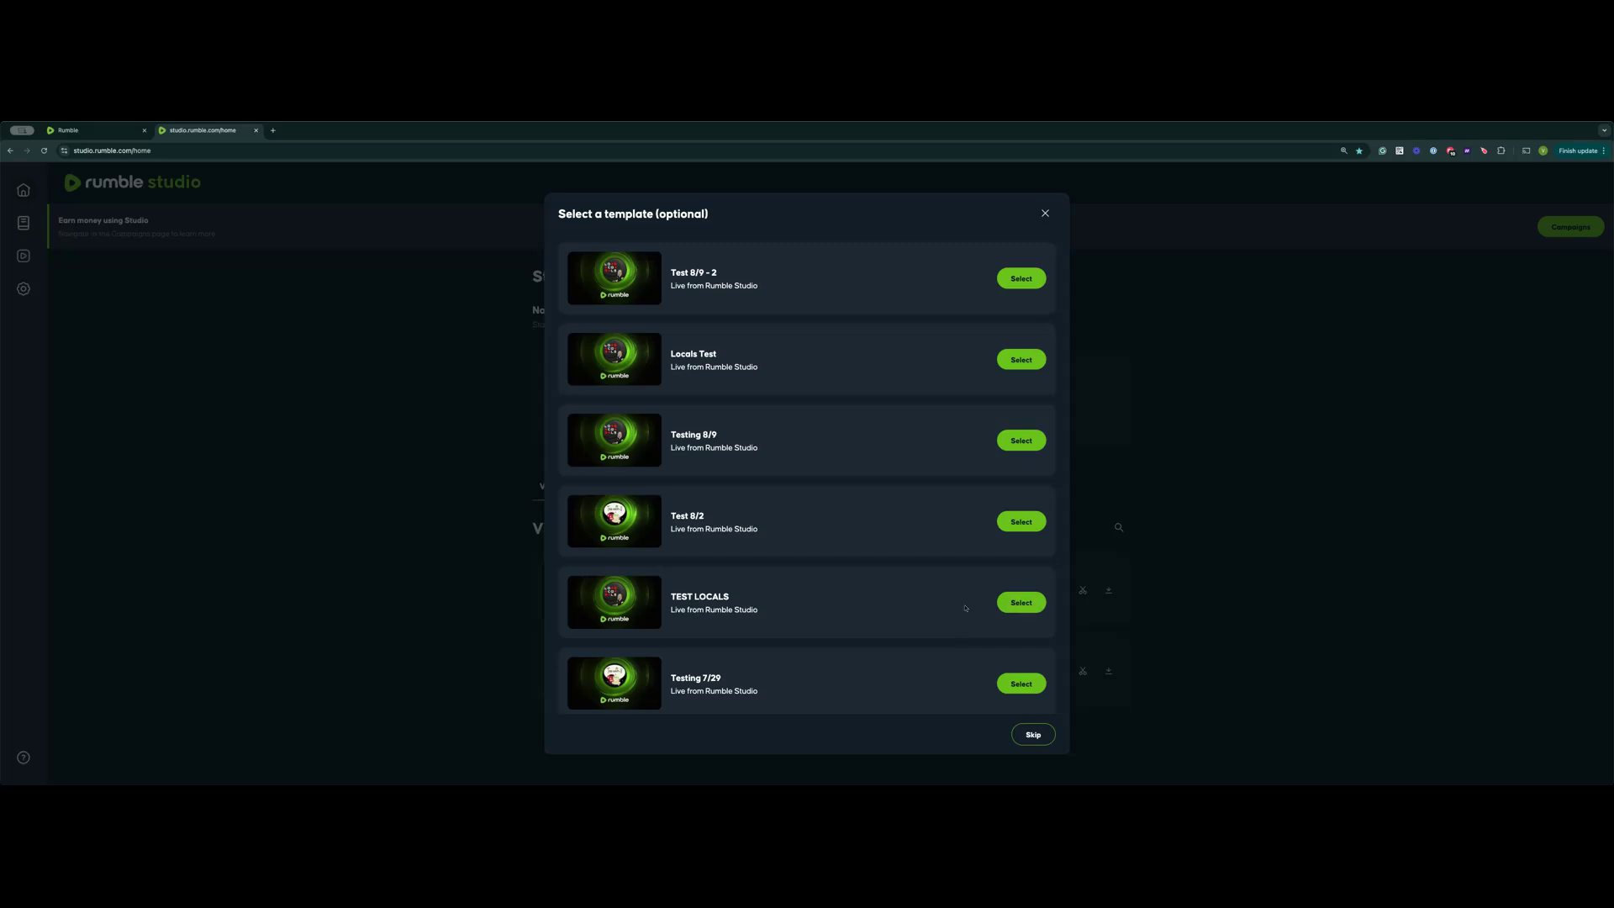
click(1034, 736)
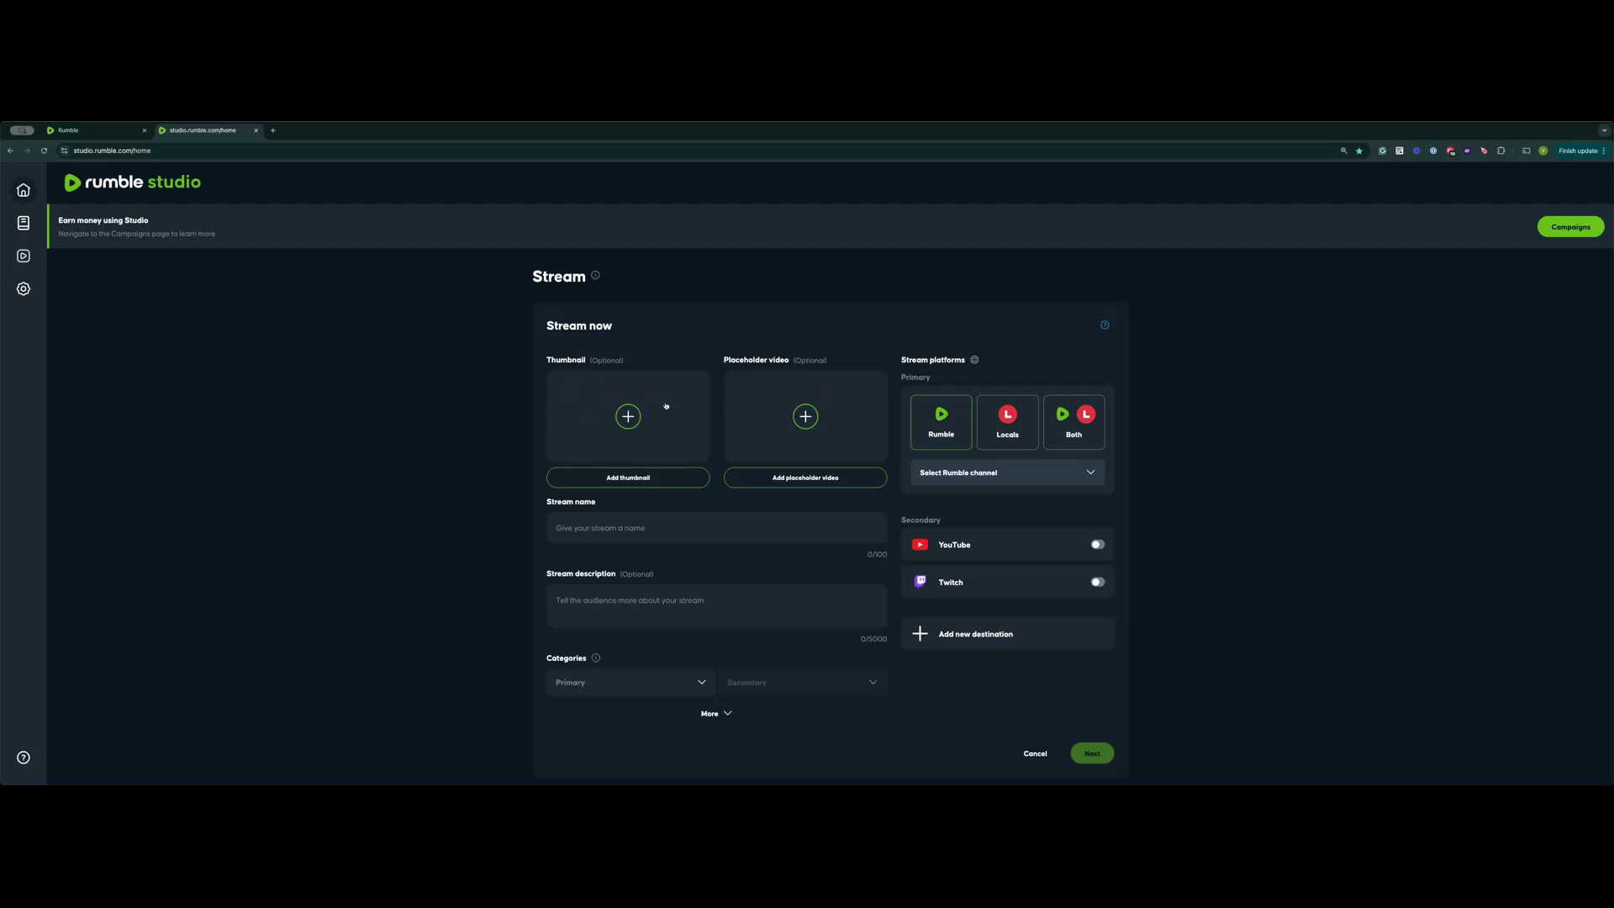
Switch to the Rumble site and look over the account's All Videos list.
click(92, 130)
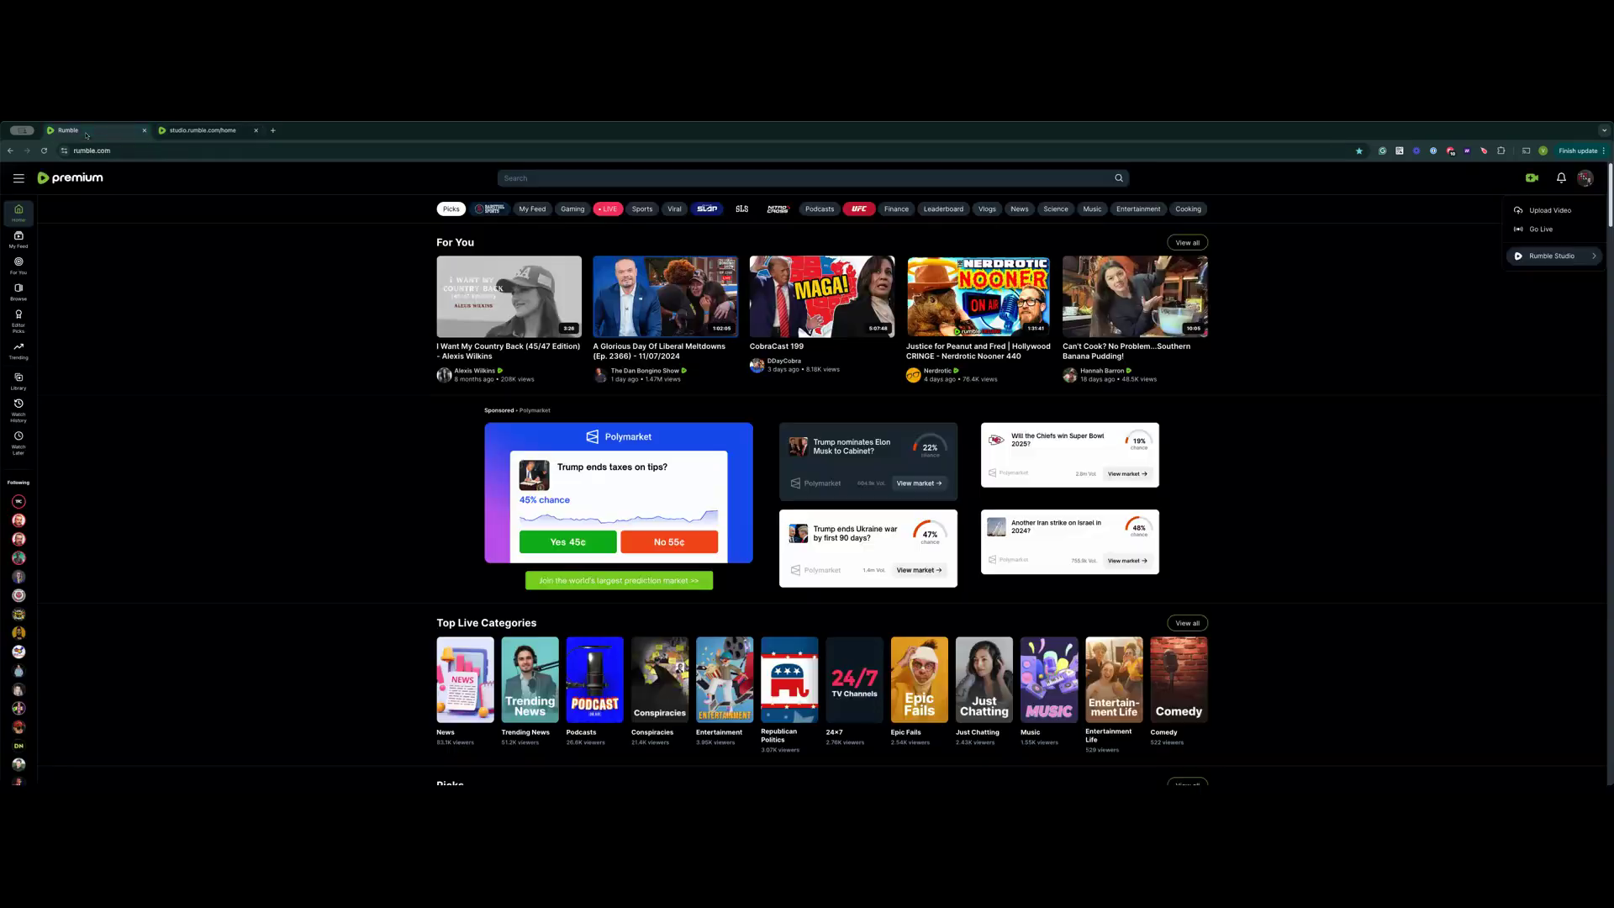
click(1580, 180)
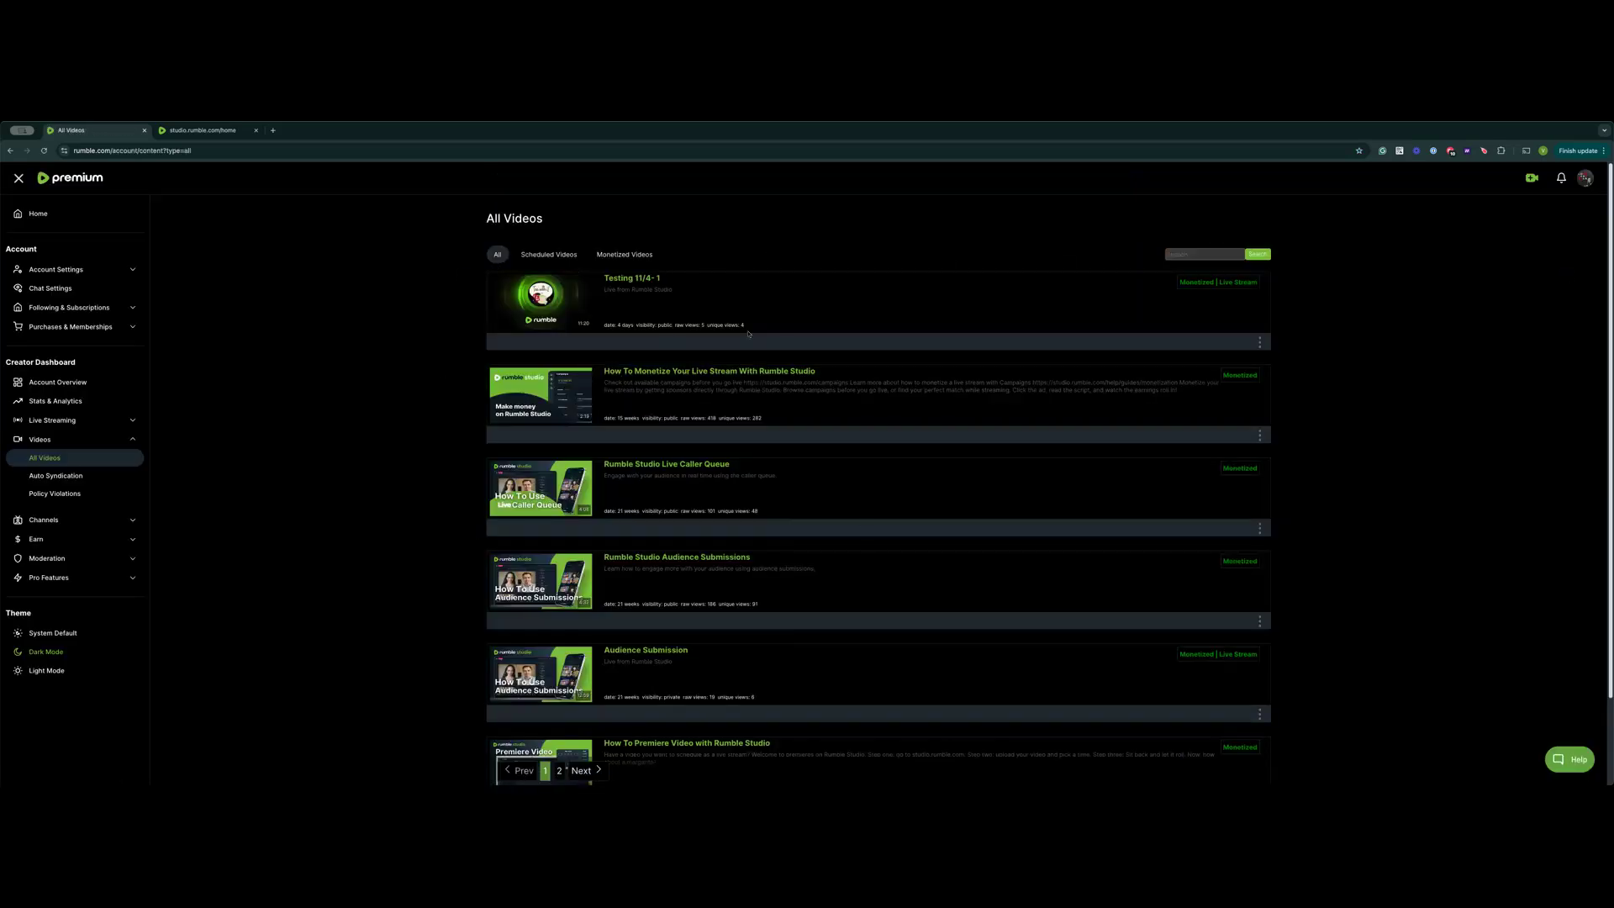
scroll(930, 555, down, 2)
scroll(930, 556, up, 2)
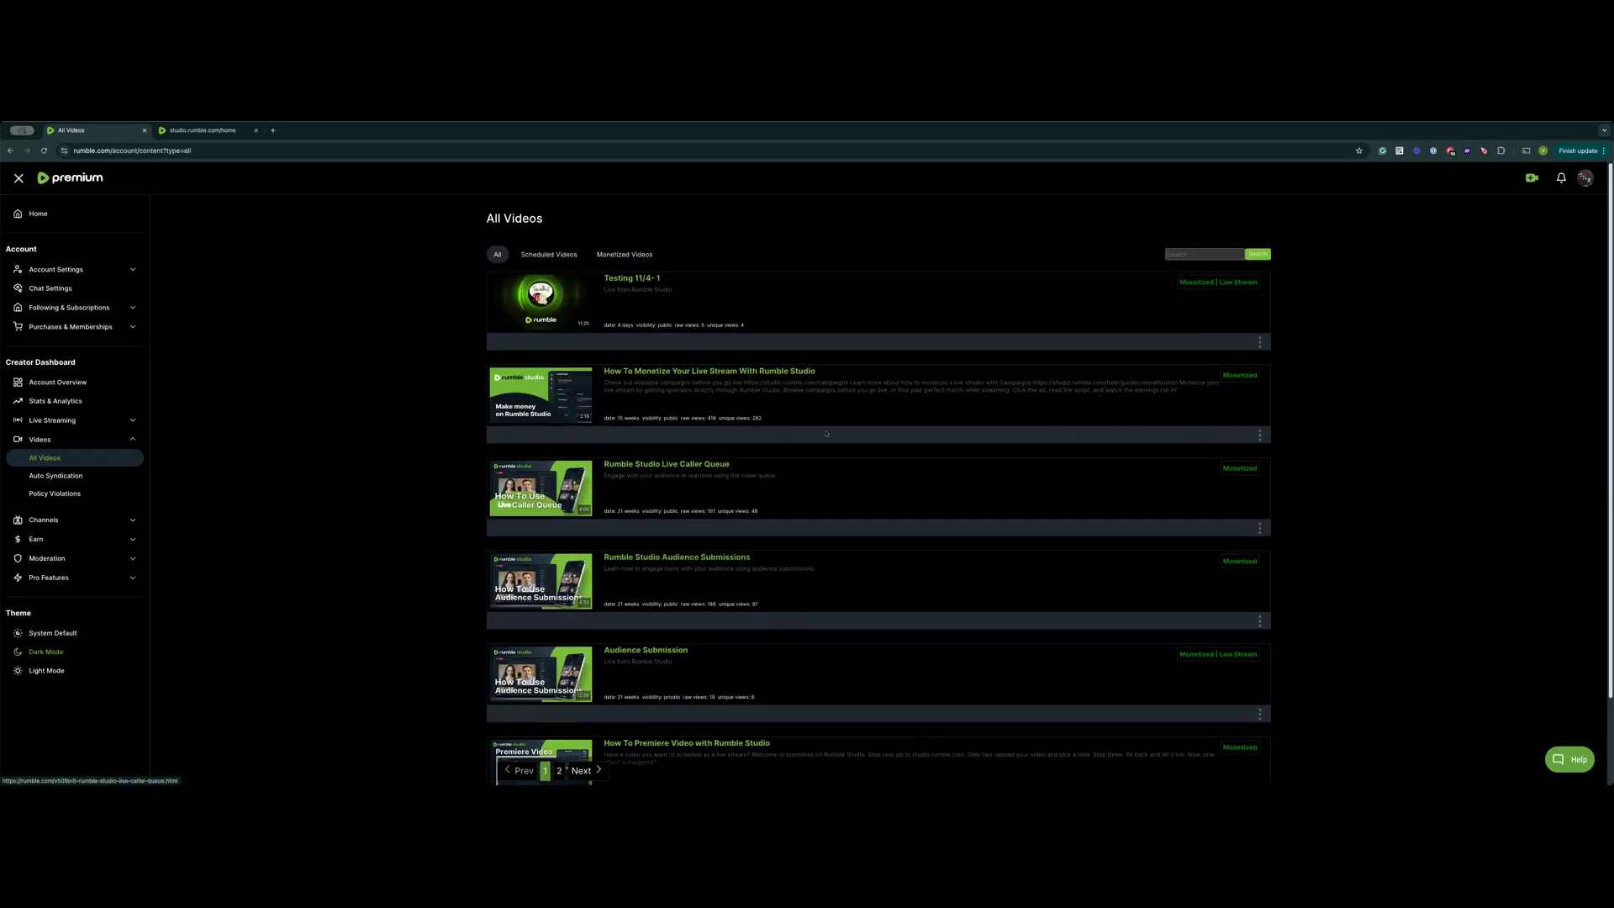
Open the "Testing 11/4- 1" live stream for editing, examine its details and settings, and close it without saving.
click(1260, 343)
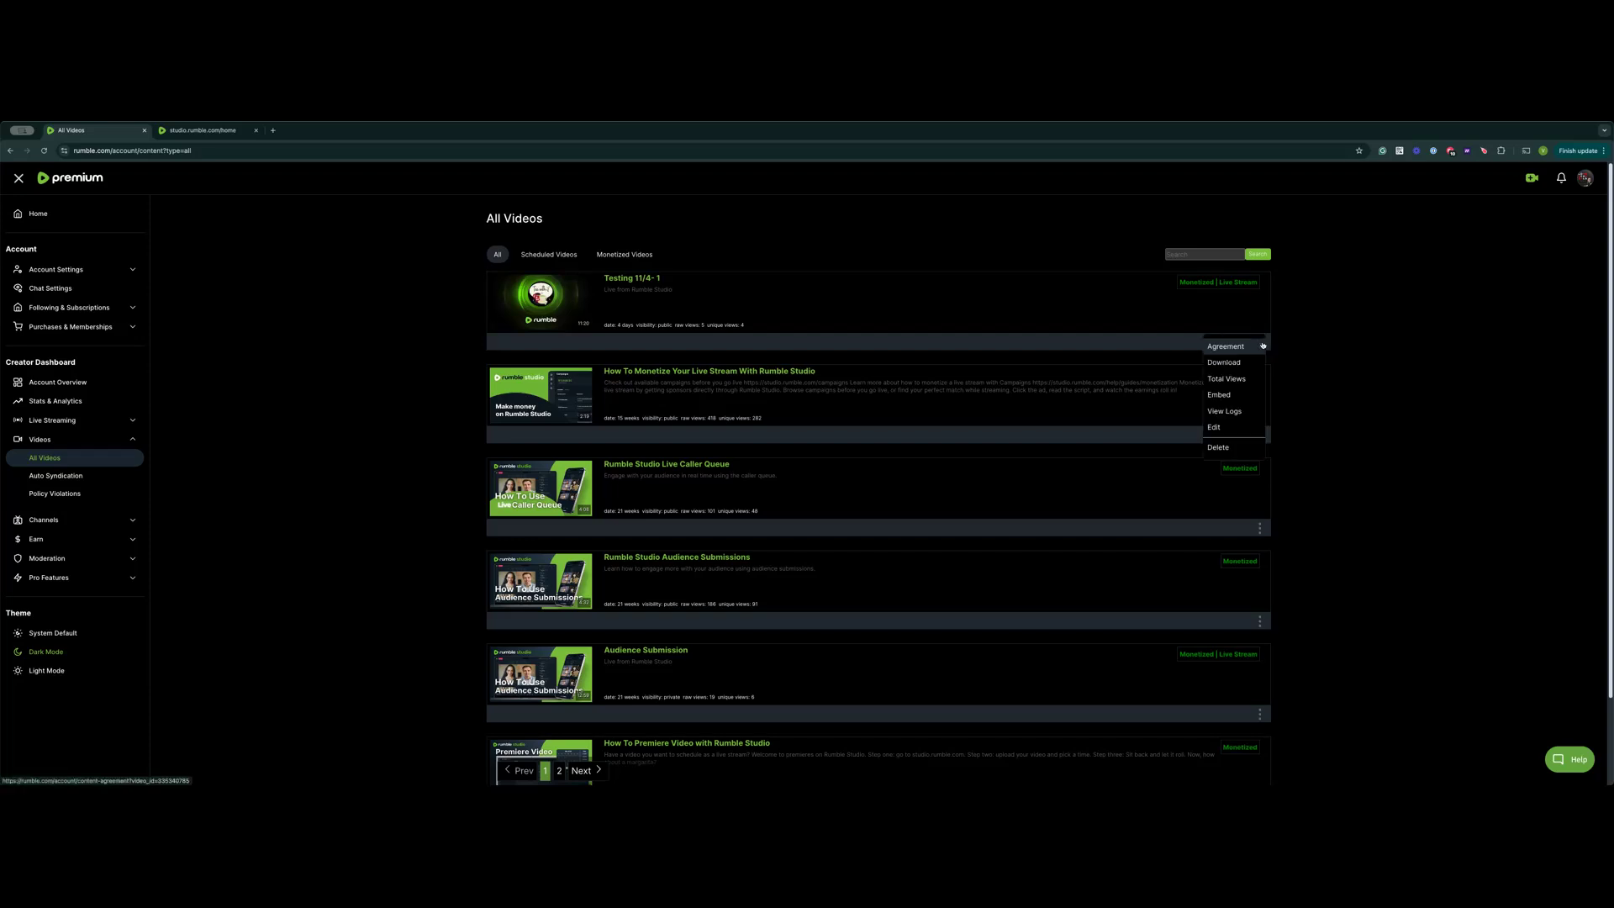
click(1221, 427)
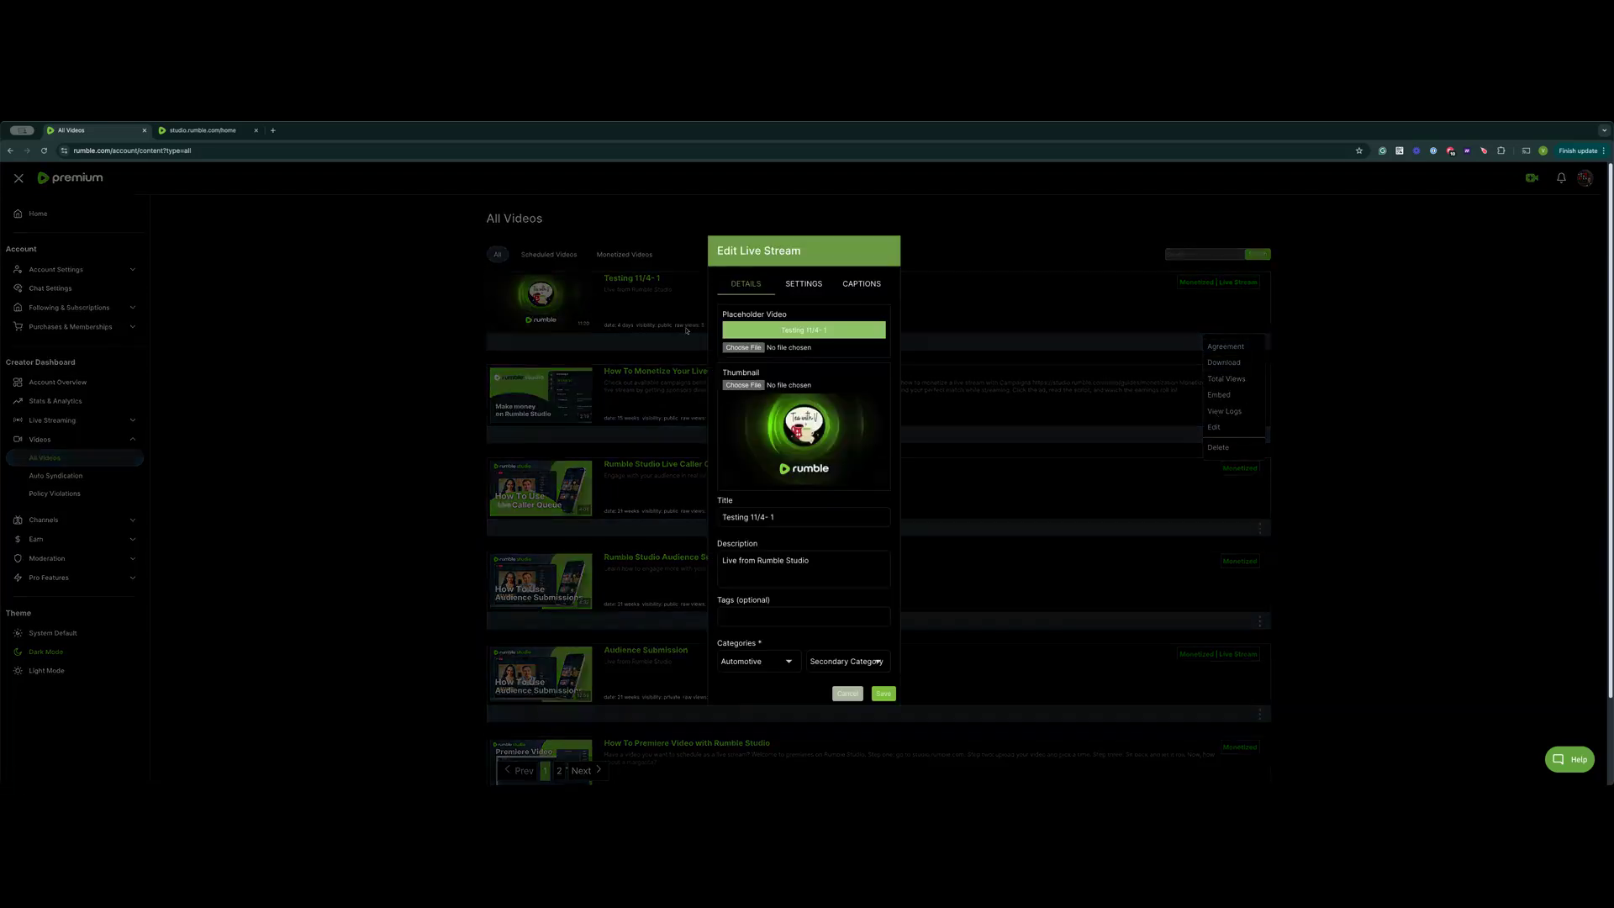
scroll(833, 505, down, 2)
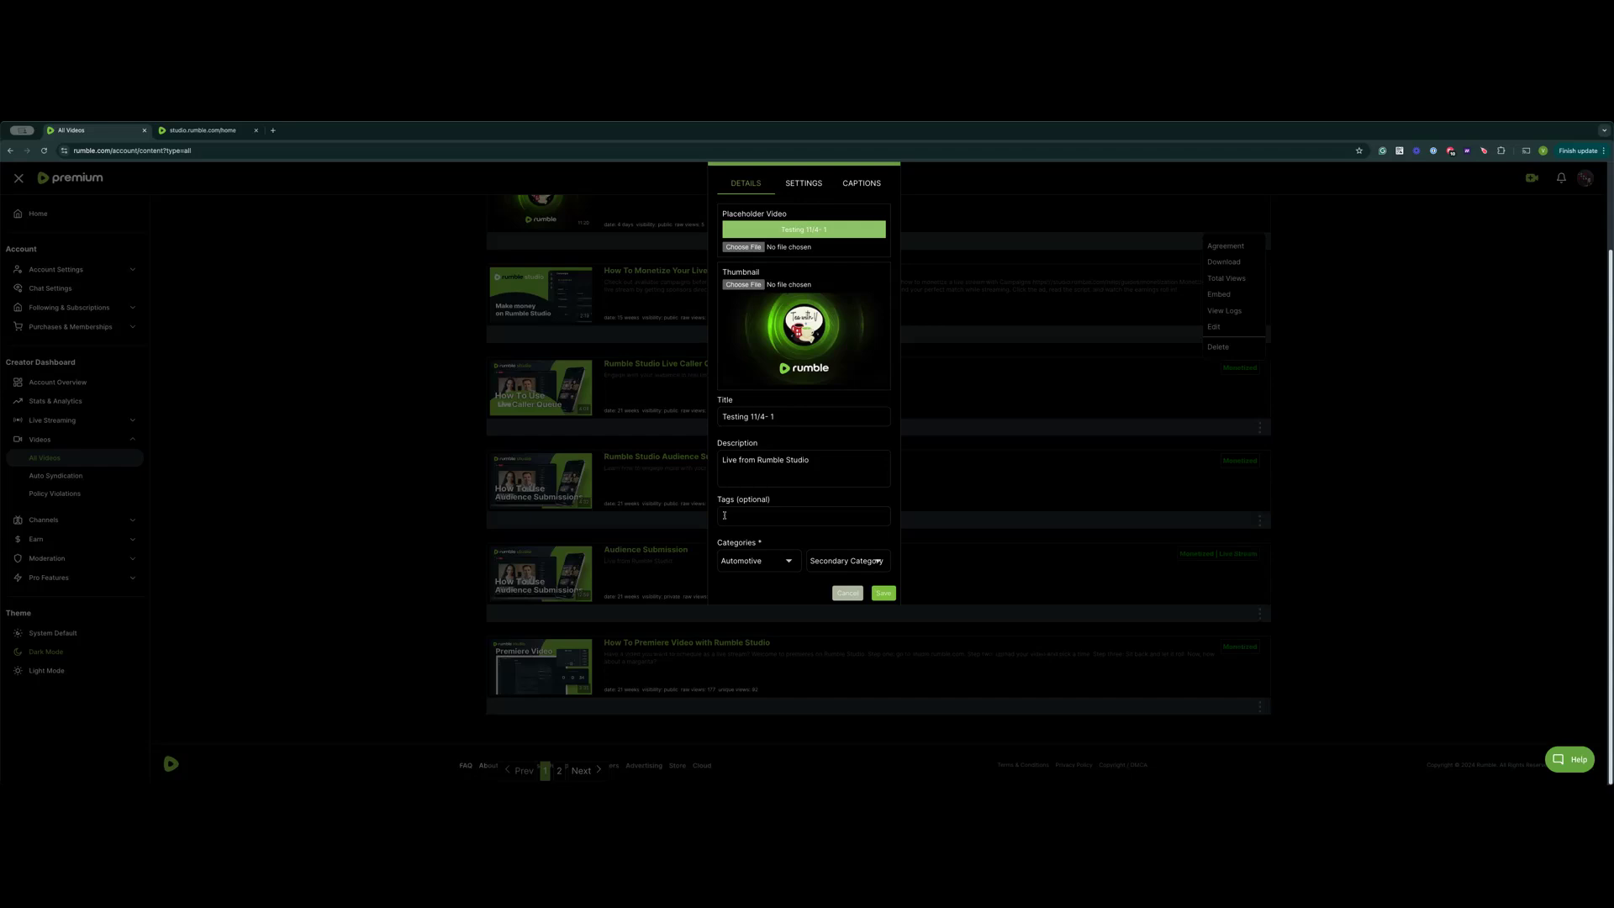
click(804, 184)
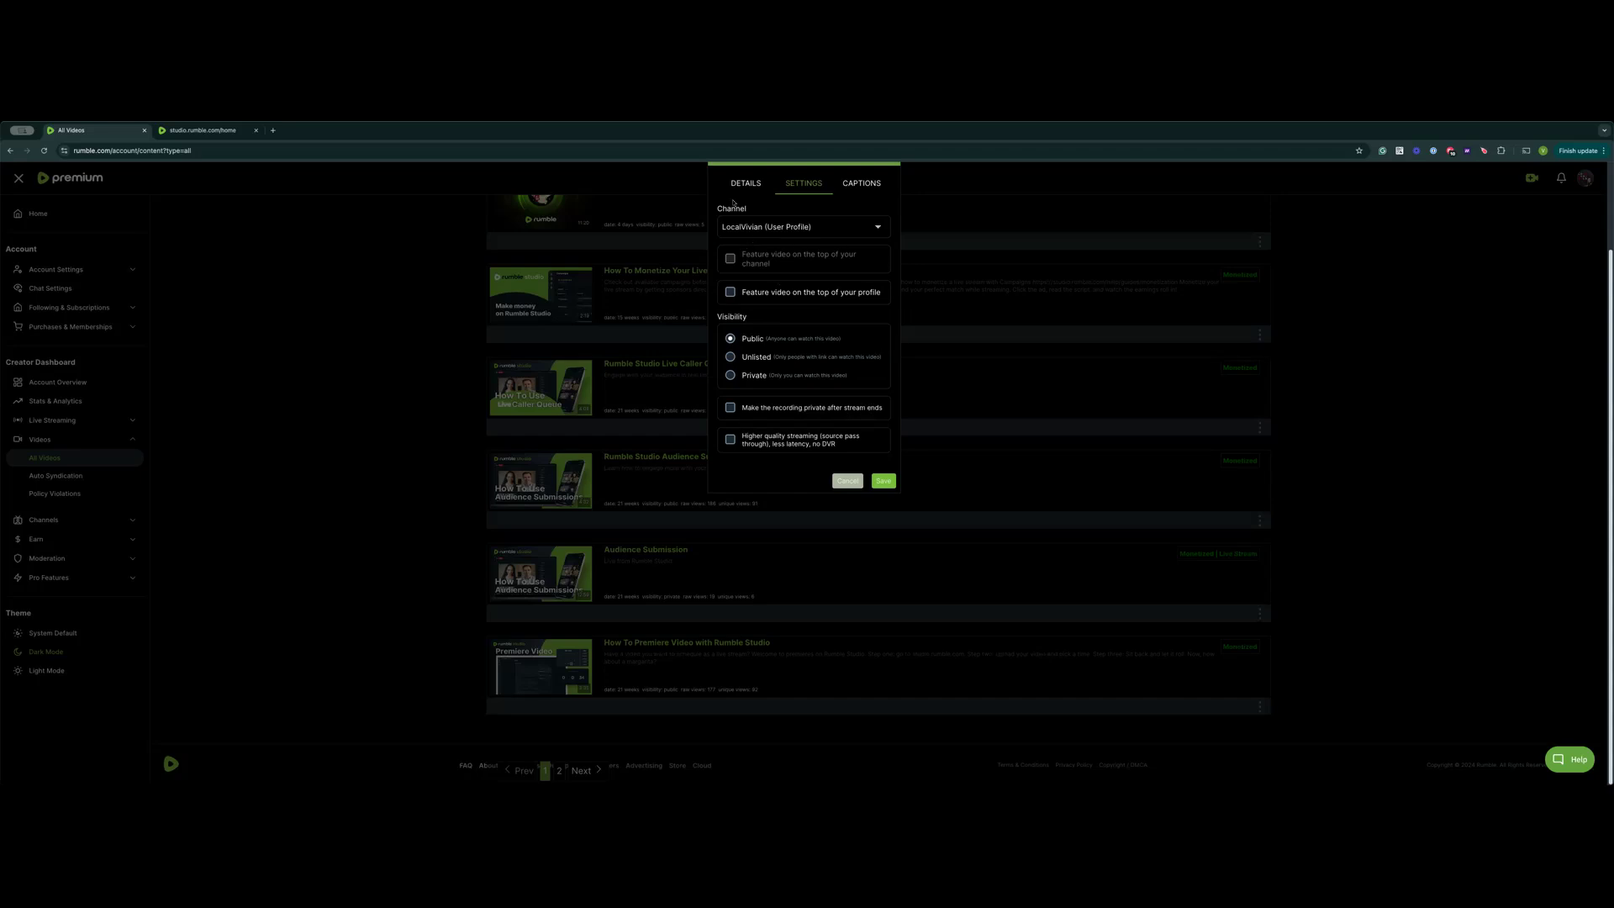
click(848, 480)
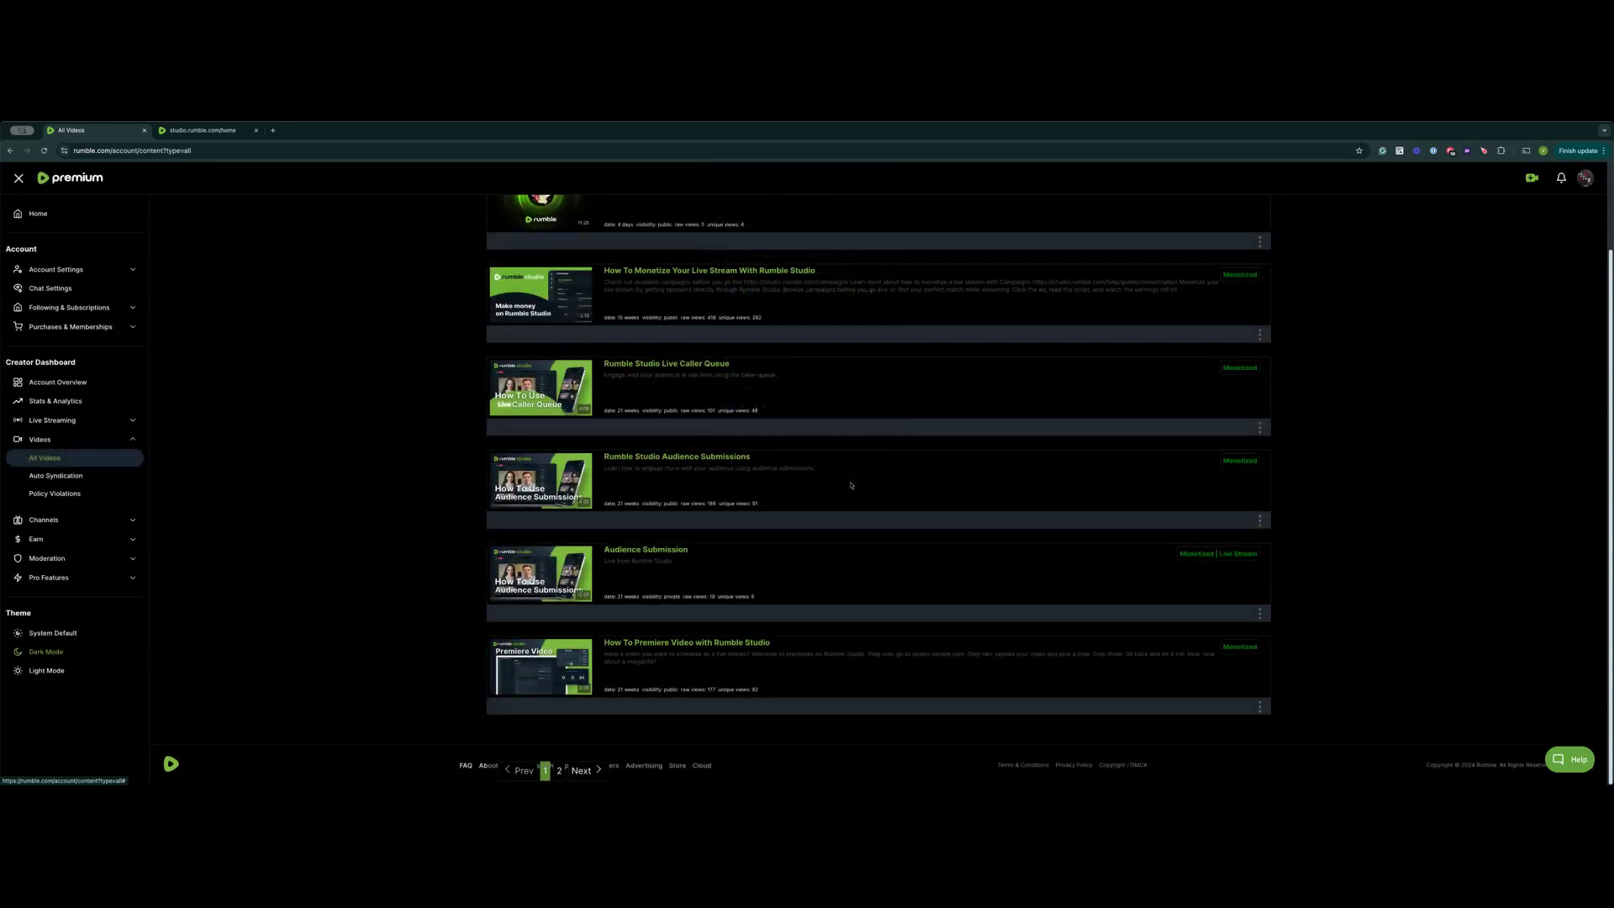
Return to the Stream now form in Rumble Studio, name the stream "Testing Stream" and set its primary category to HowTo.
click(210, 132)
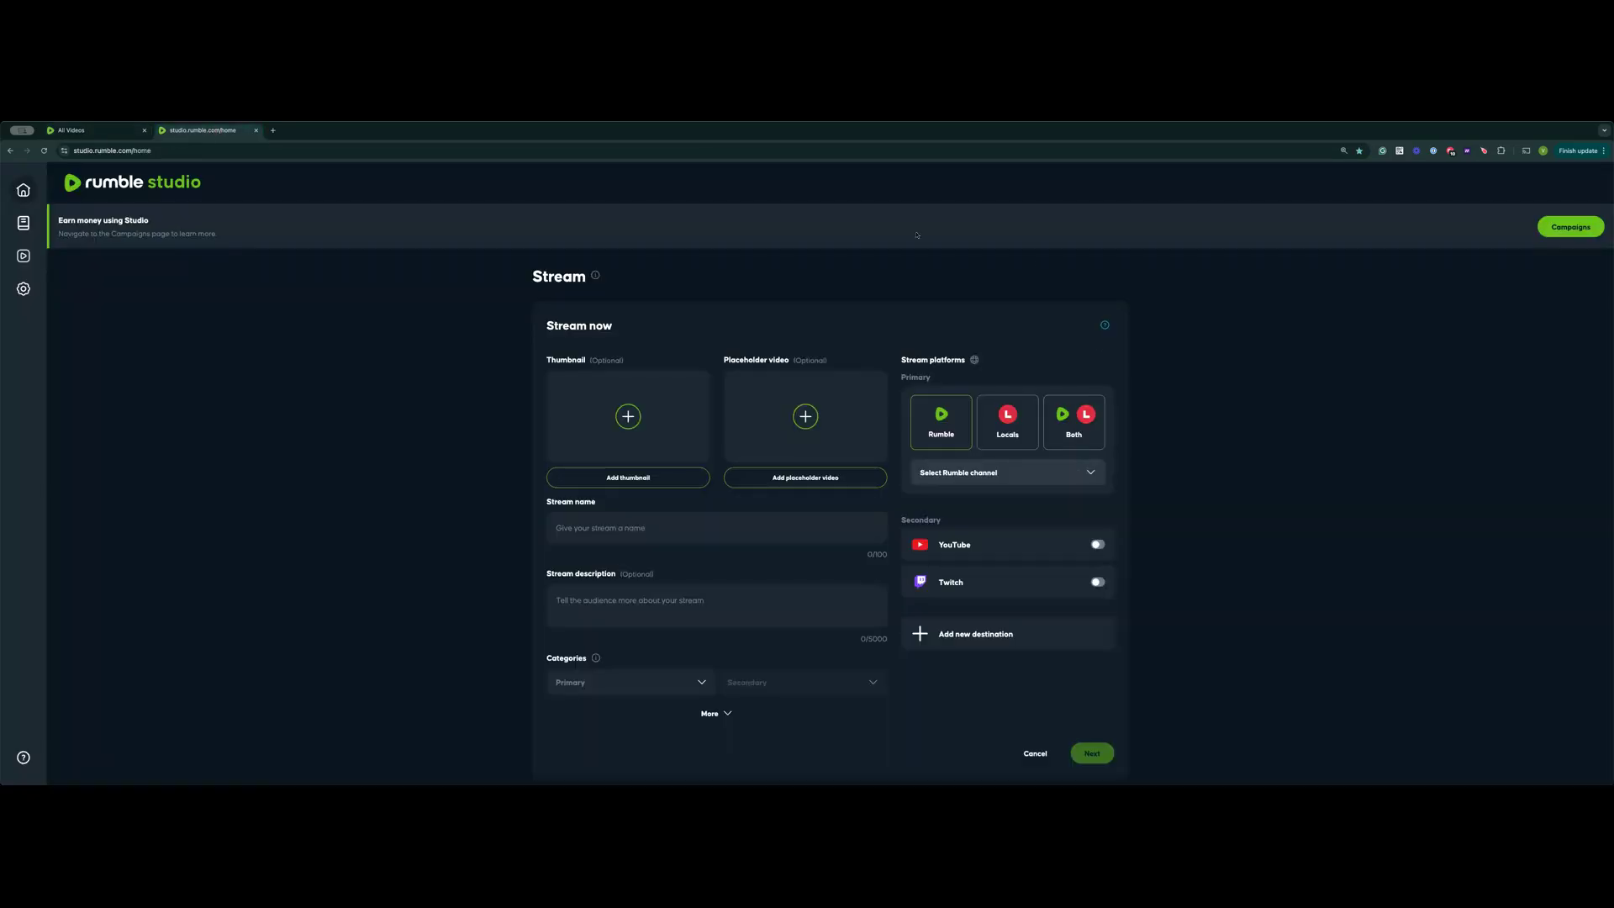
scroll(748, 584, down, 2)
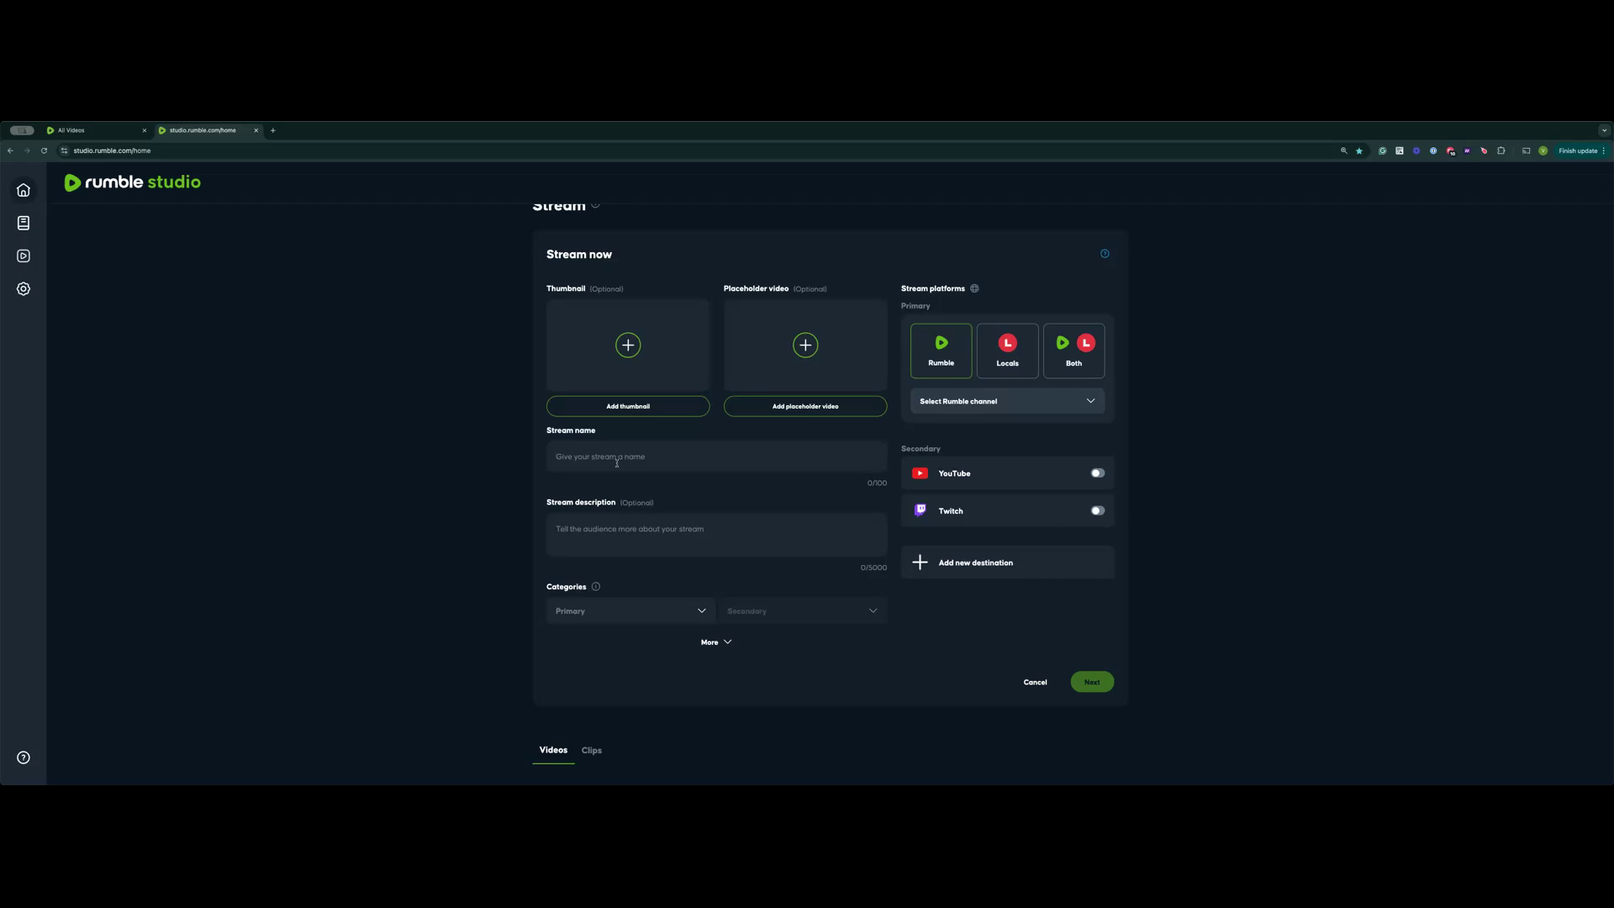
text(Testing Stream)
scroll(712, 527, down, 1)
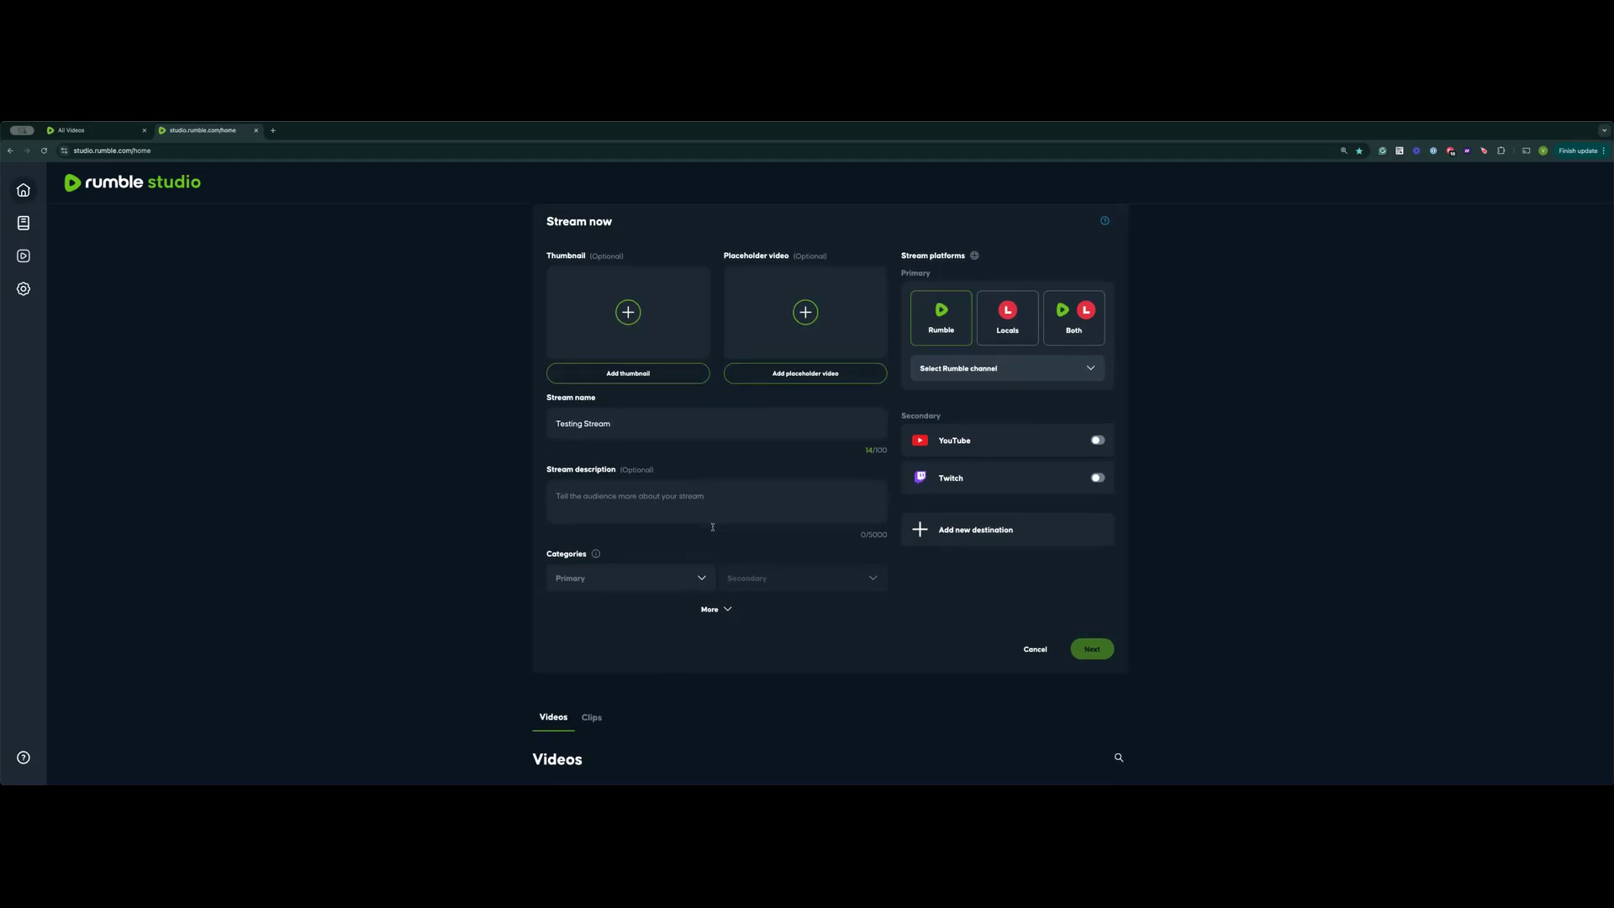
click(612, 586)
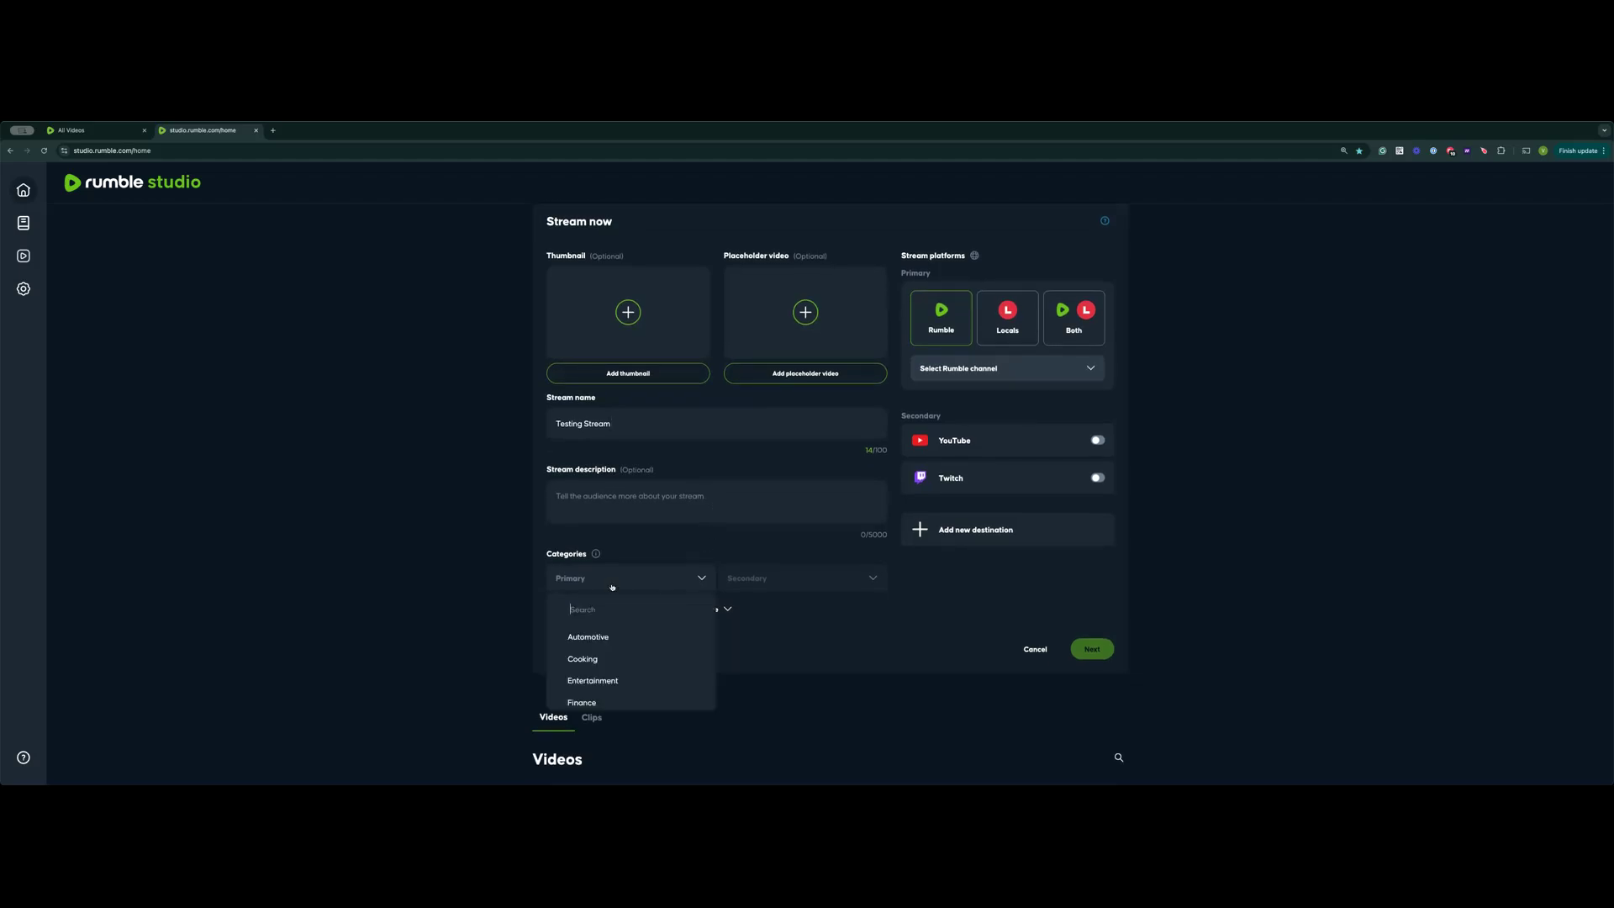
text(how)
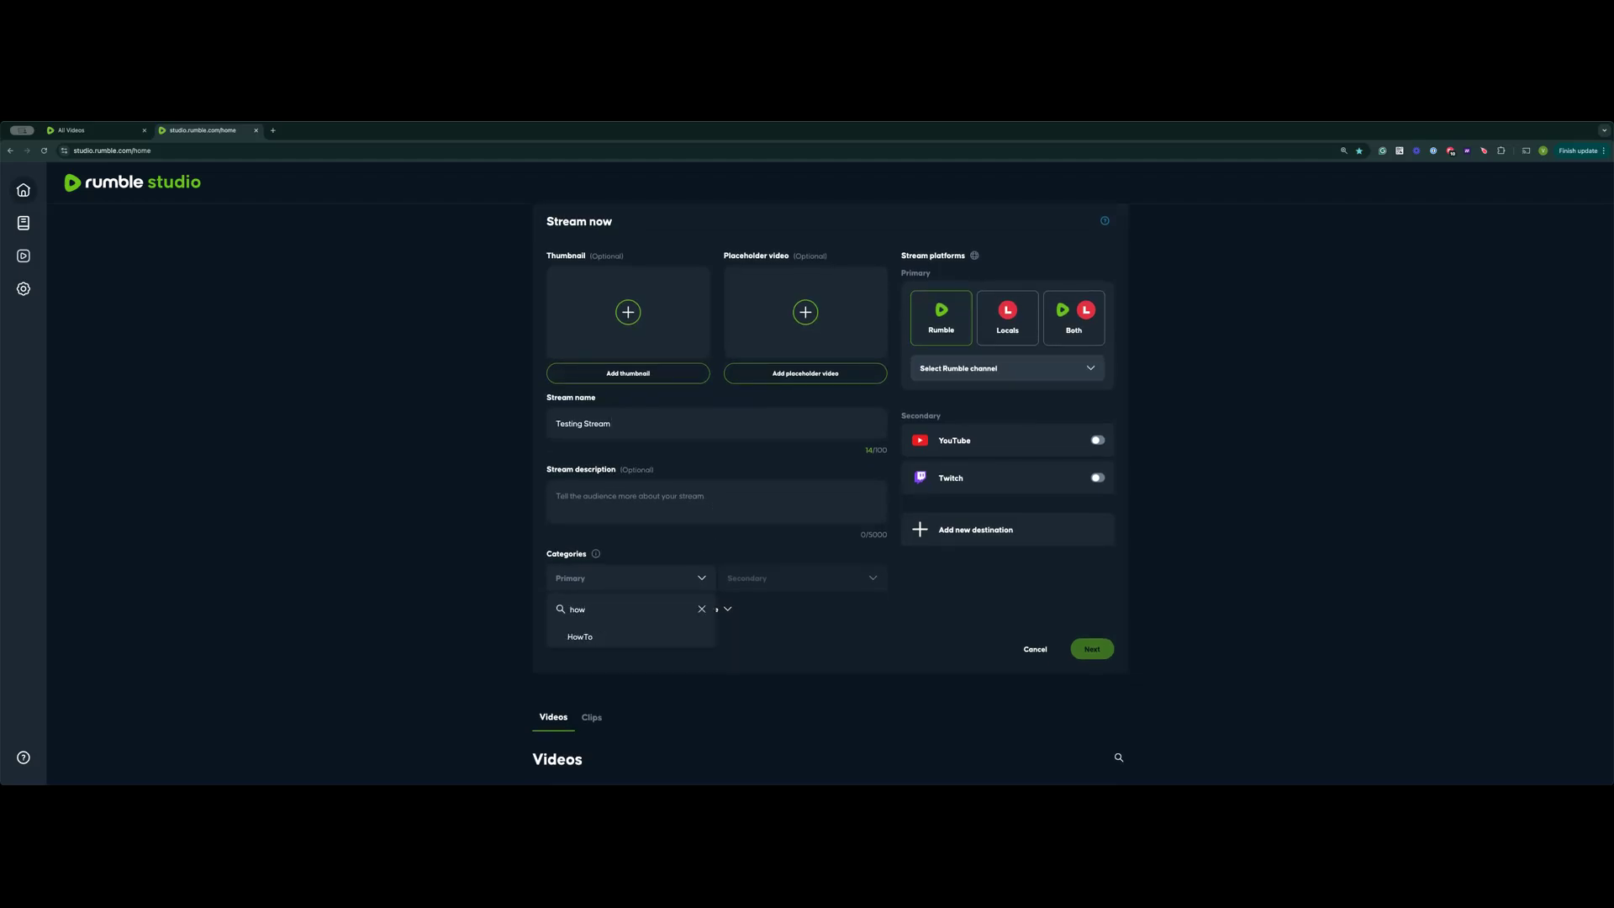
click(608, 637)
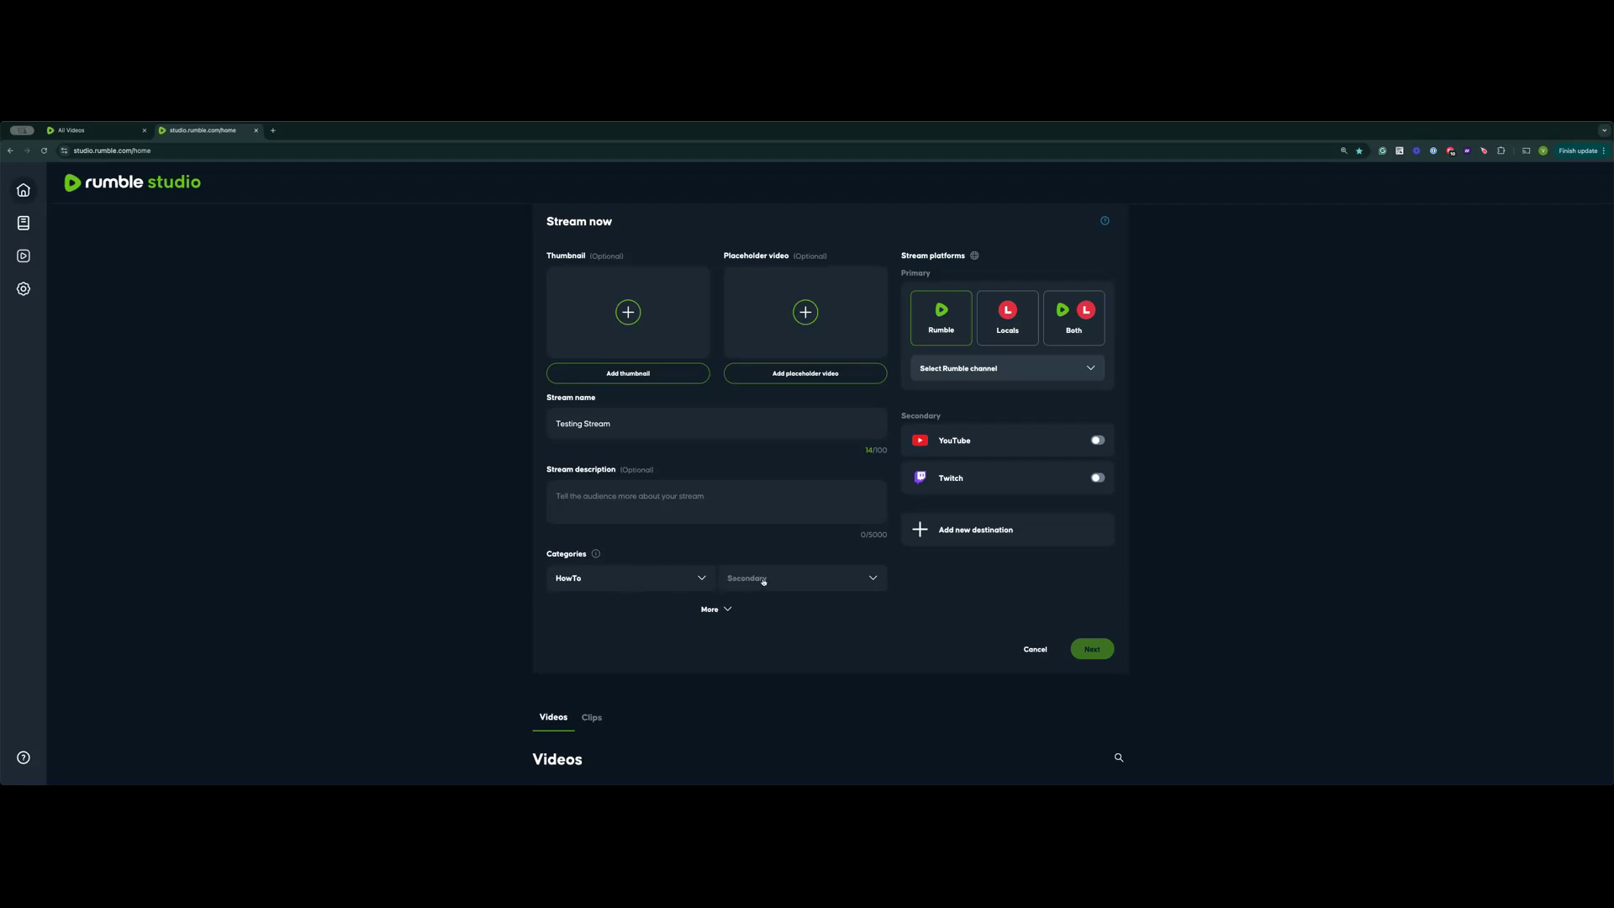
Look through the available secondary categories for the stream without choosing one.
click(783, 591)
scroll(807, 664, down, 5)
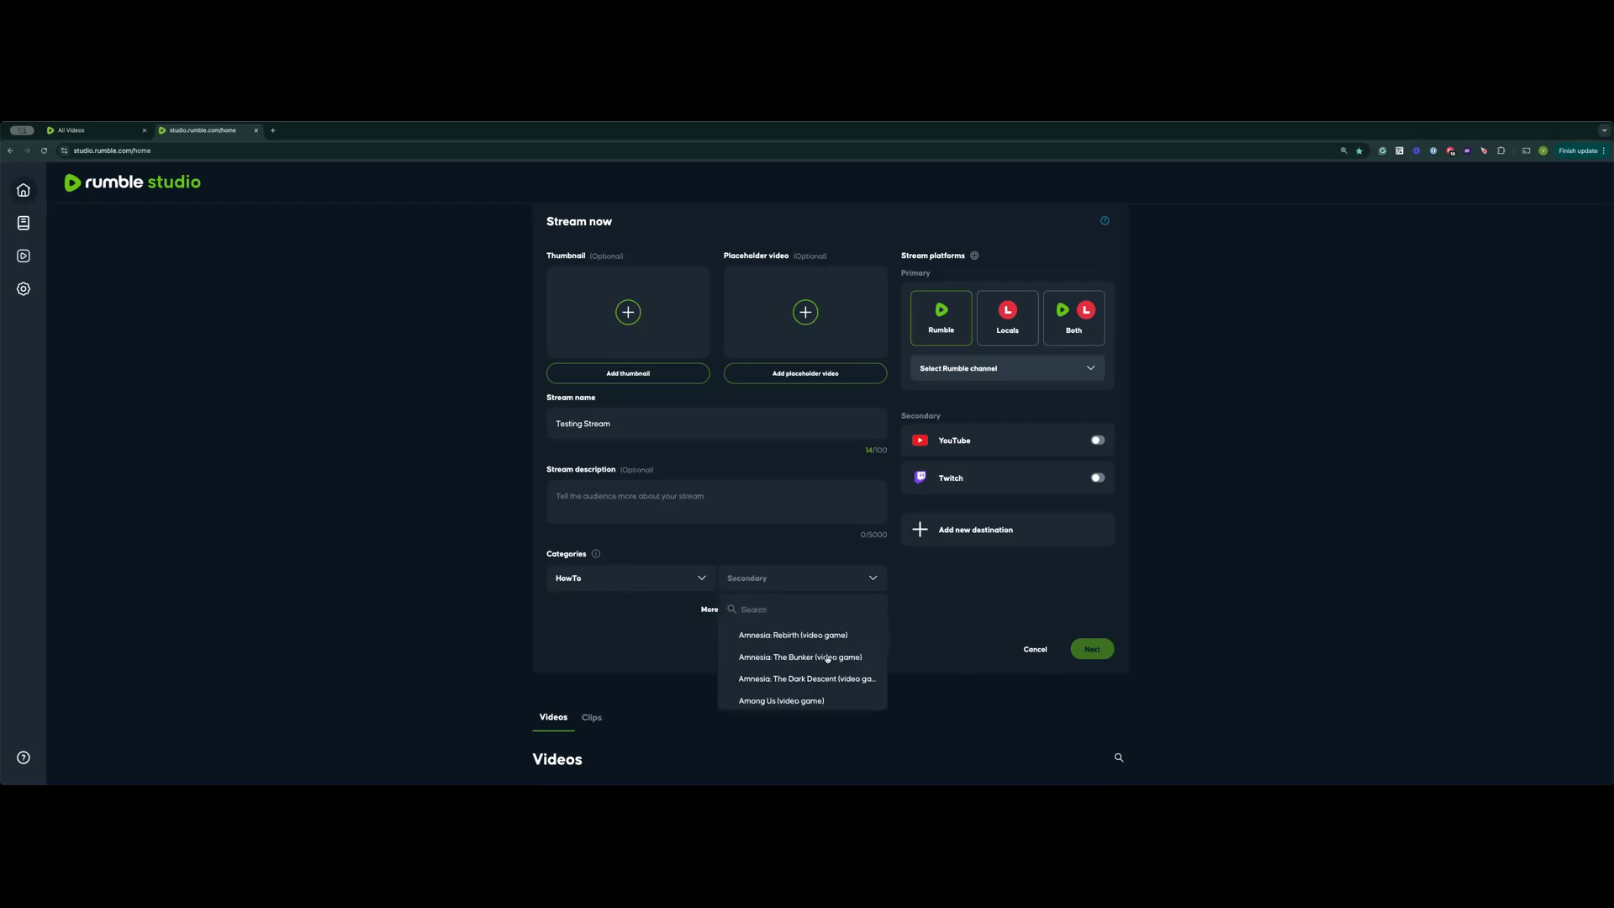
scroll(828, 661, down, 1)
click(969, 610)
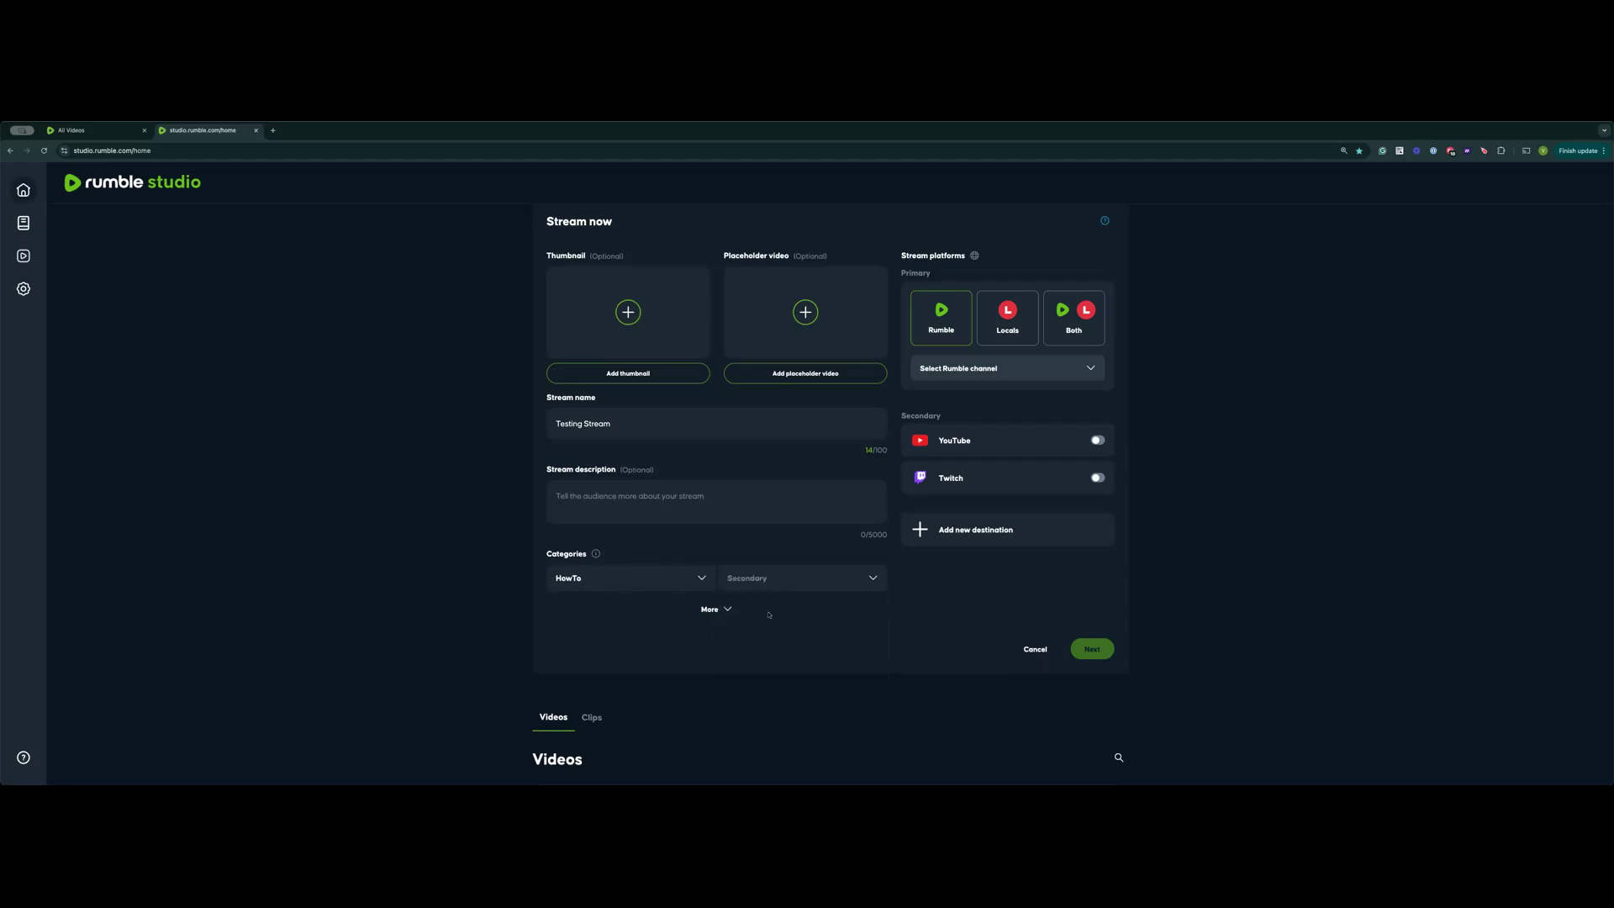
Expand the additional stream options and try Private visibility before restoring Public.
click(716, 609)
scroll(720, 611, down, 2)
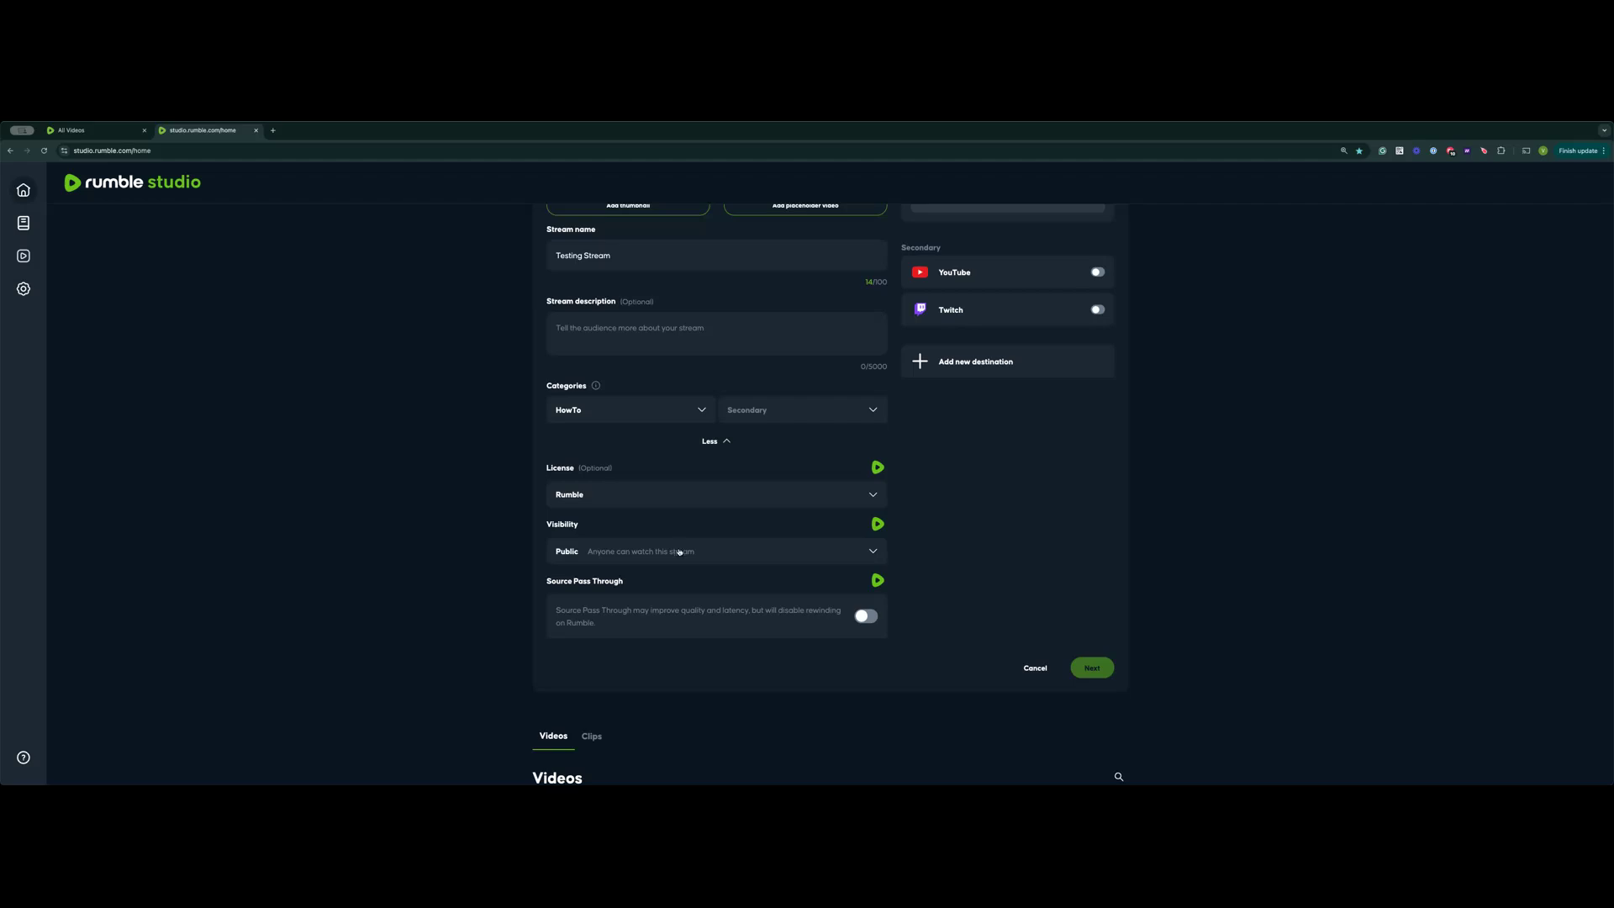
click(679, 551)
click(660, 587)
click(660, 553)
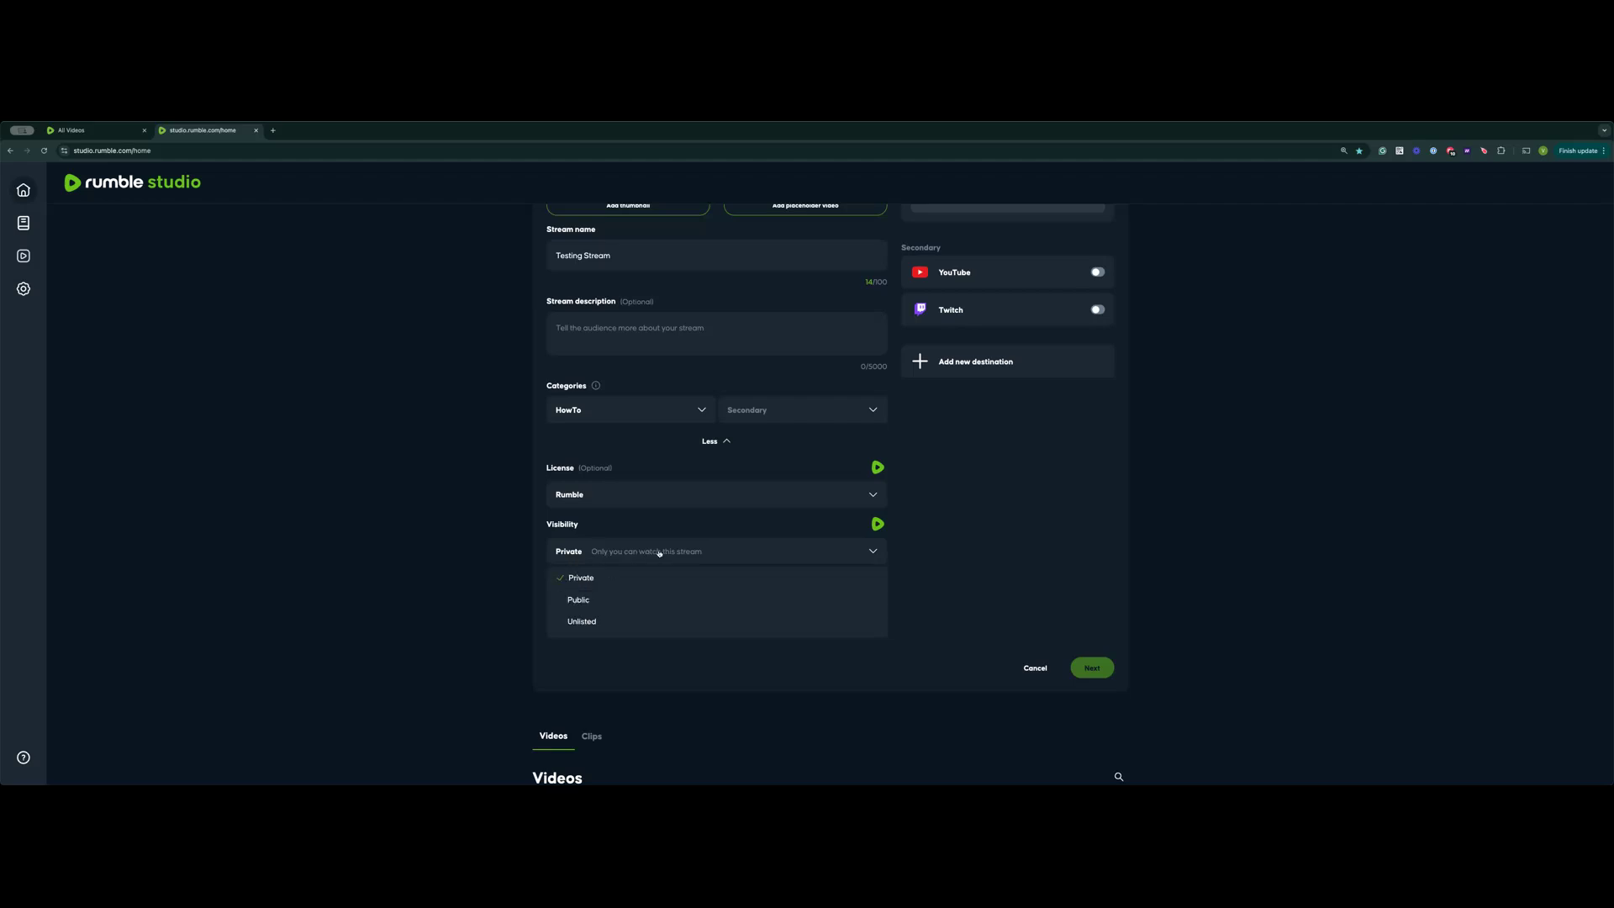
click(658, 599)
Set the primary platform to Both with the TeaWithV channel, and enable YouTube as a secondary platform.
scroll(756, 584, up, 3)
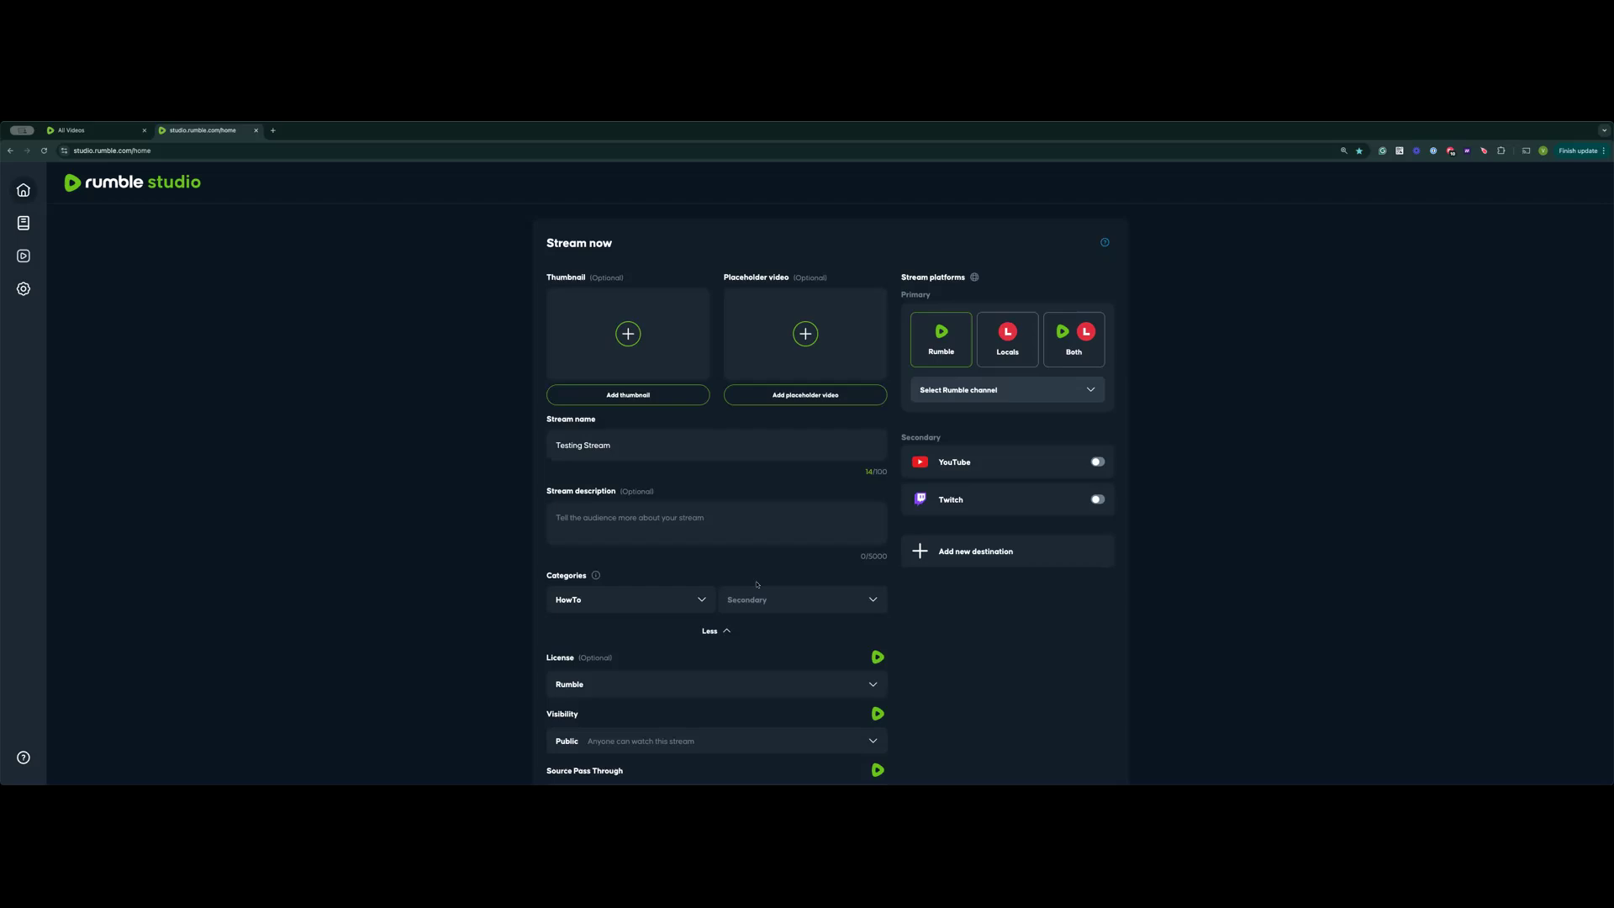
scroll(757, 584, up, 1)
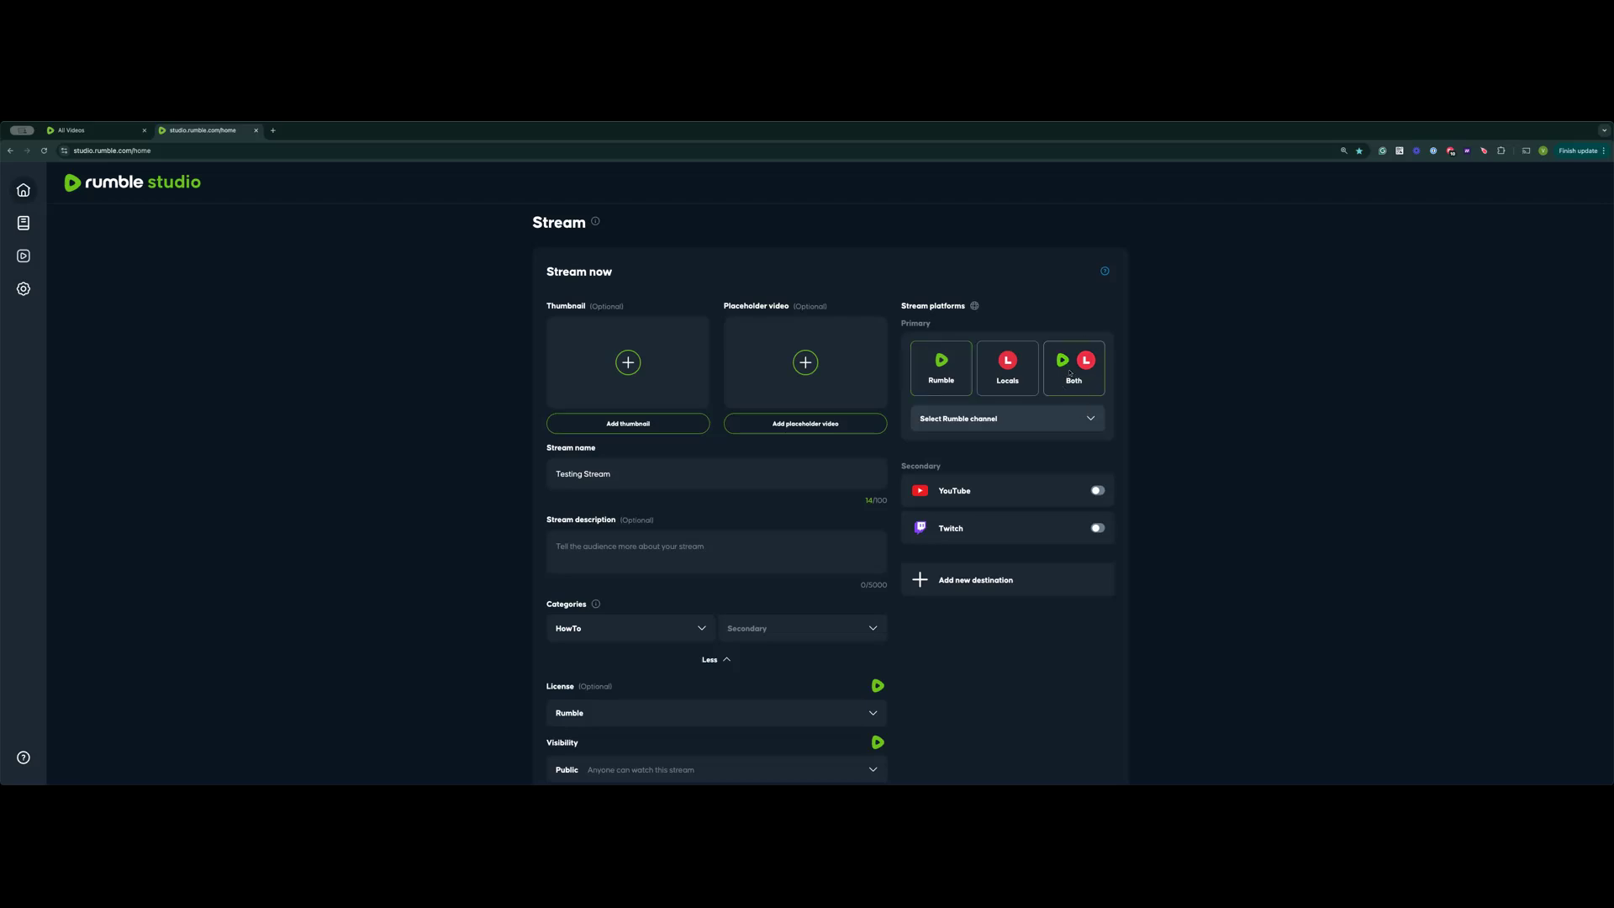
click(1076, 420)
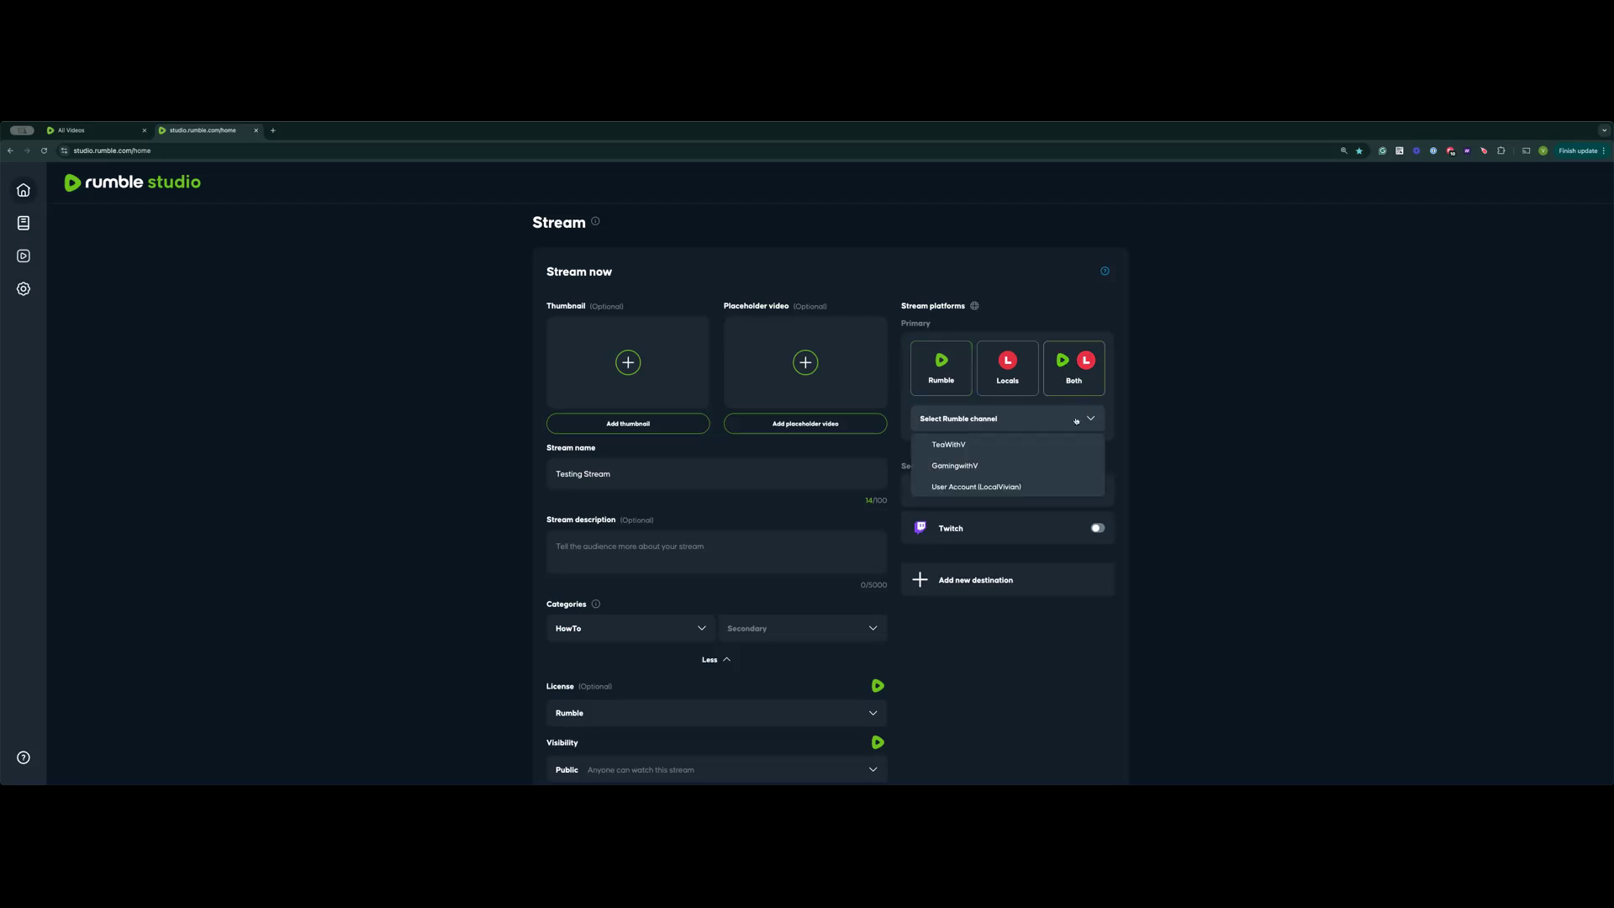
click(948, 444)
click(1097, 491)
Submit the Stream now form and enter the studio room for Testing Stream.
scroll(978, 481, down, 1)
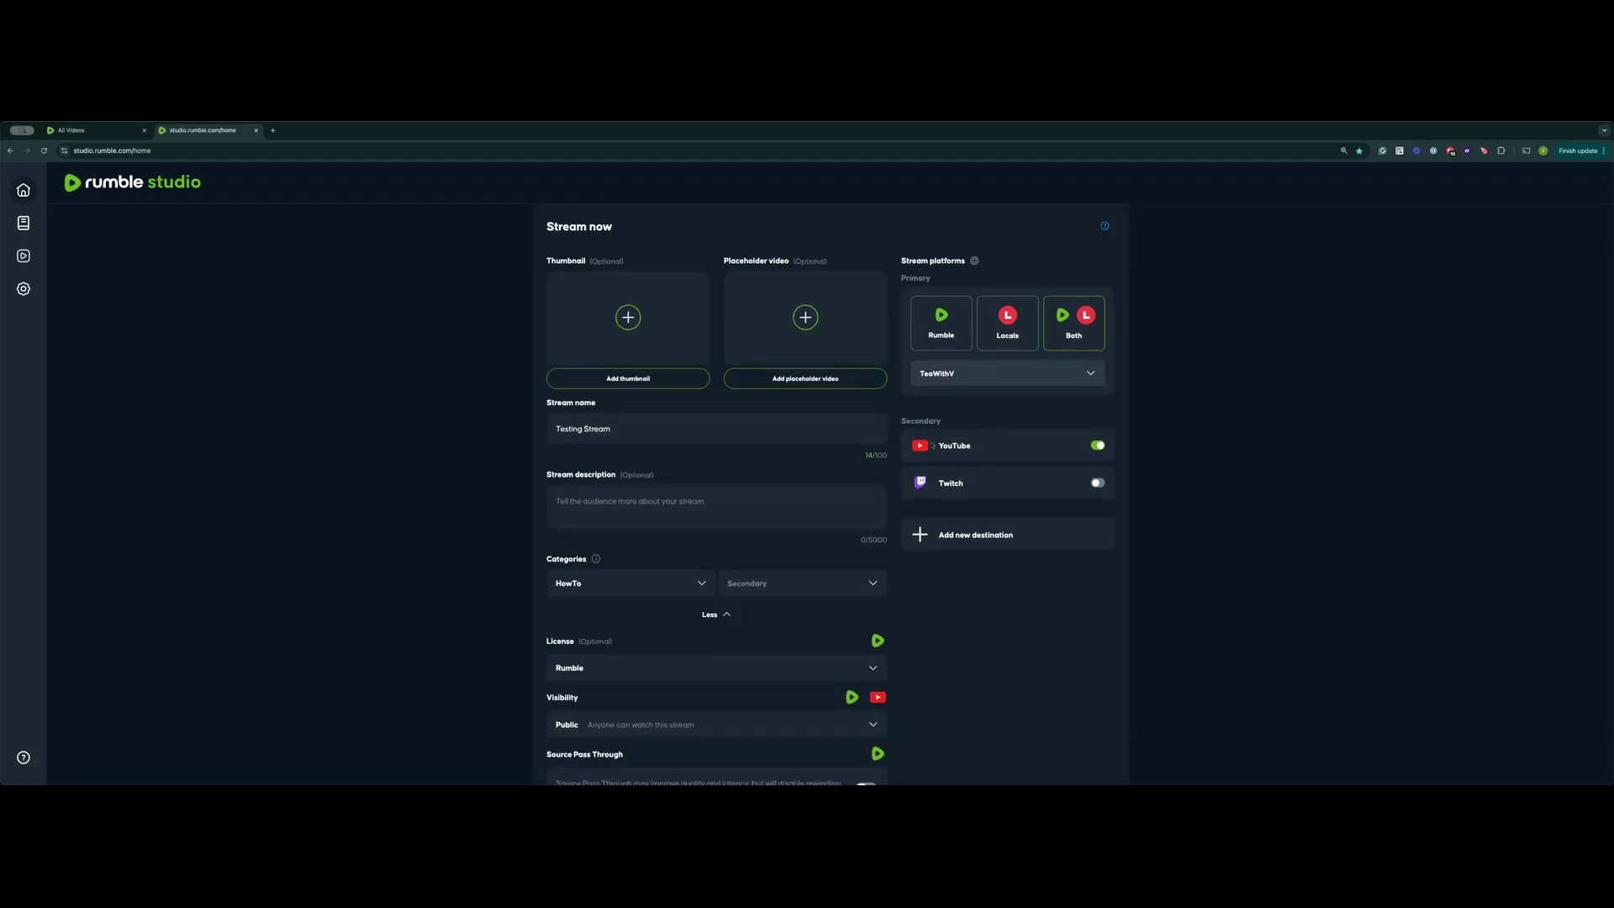
scroll(998, 458, down, 5)
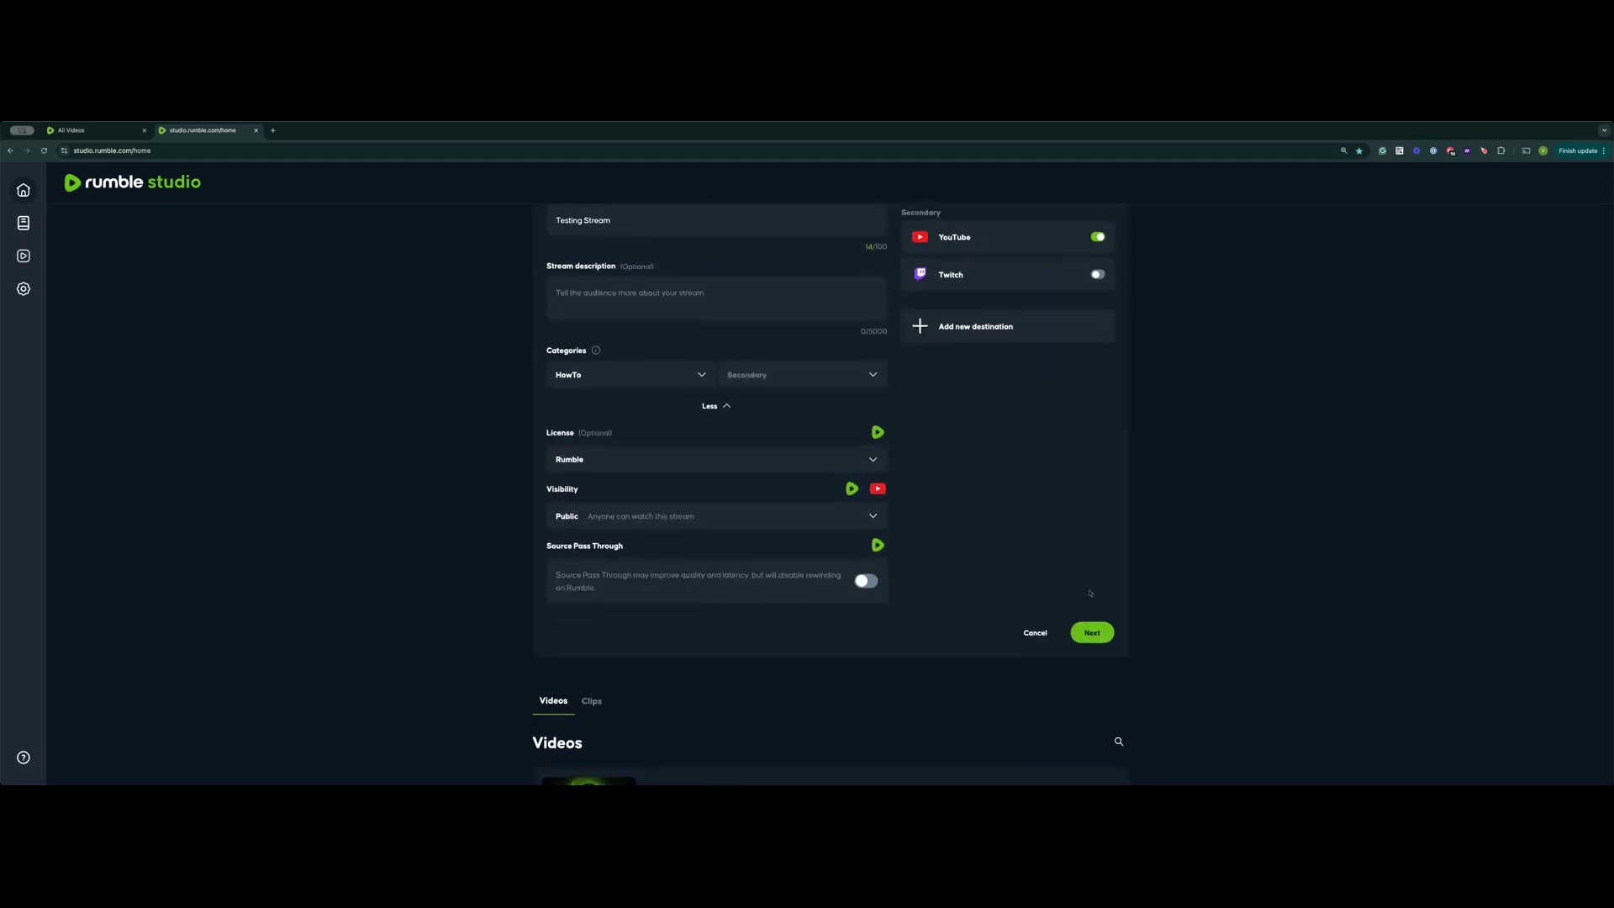
click(1097, 633)
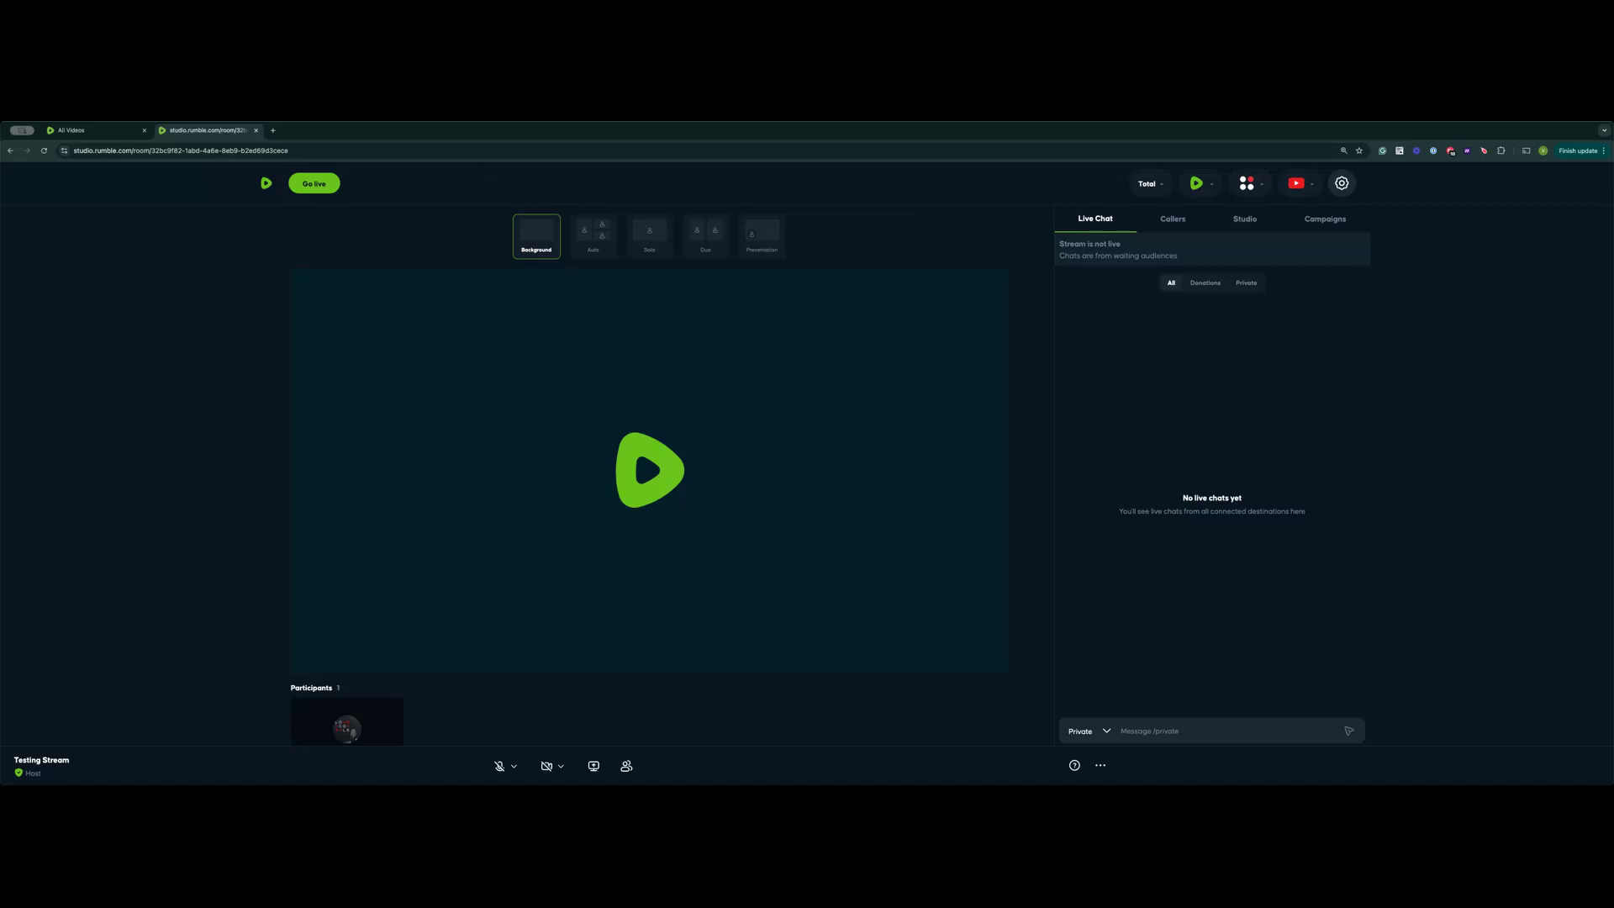
Refresh the All Videos page, open the Testing Stream live stream for editing, and close it without saving.
click(69, 132)
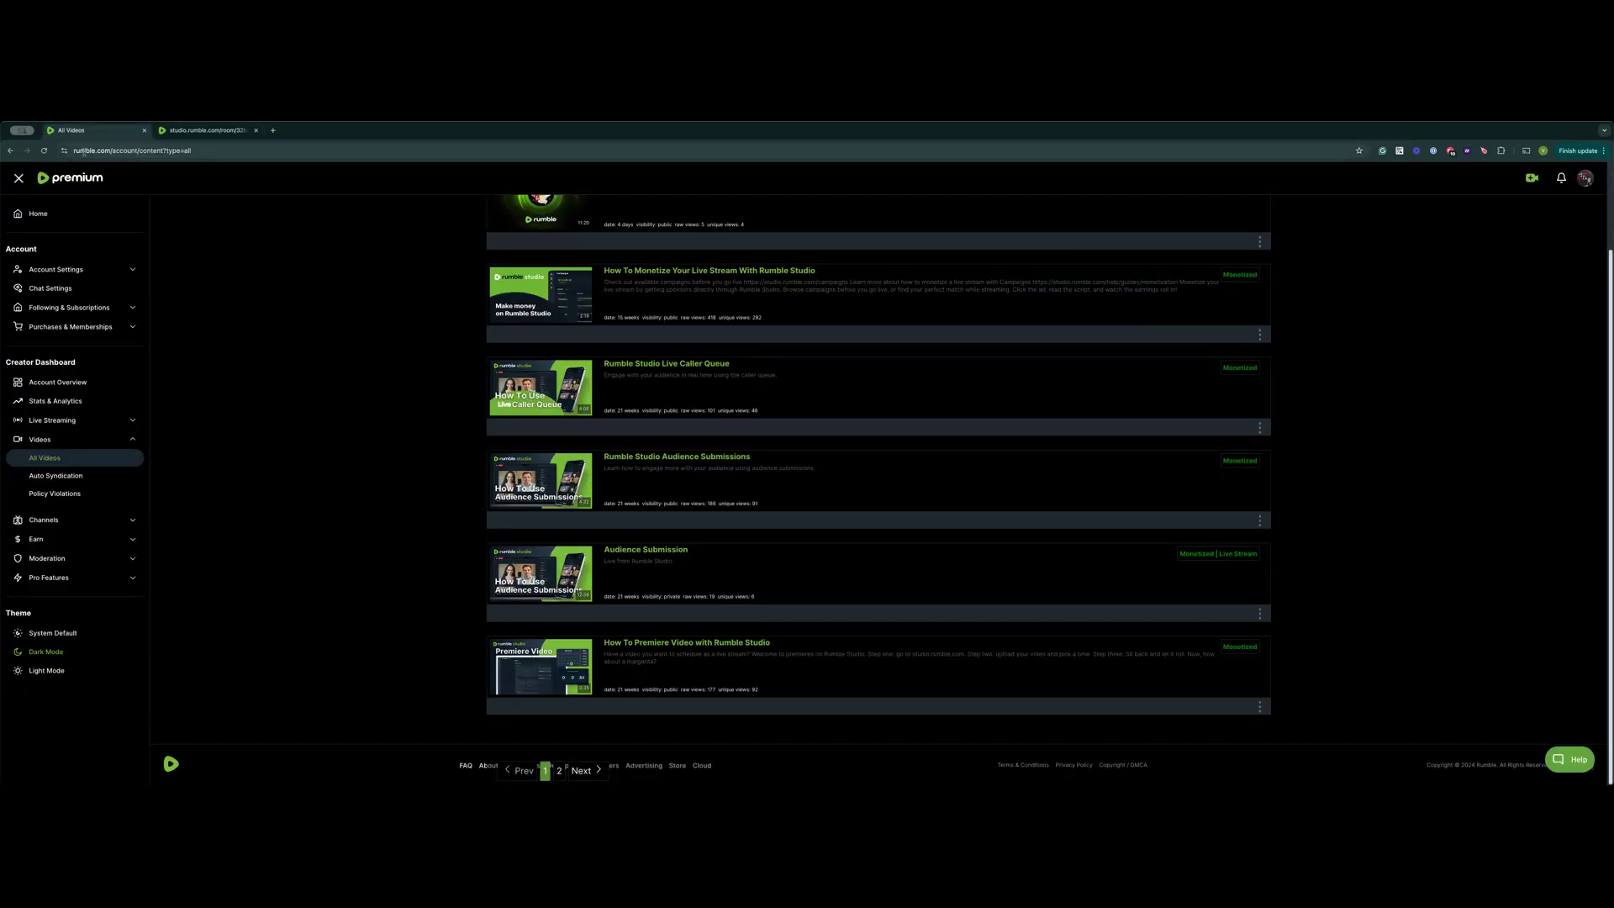
click(45, 152)
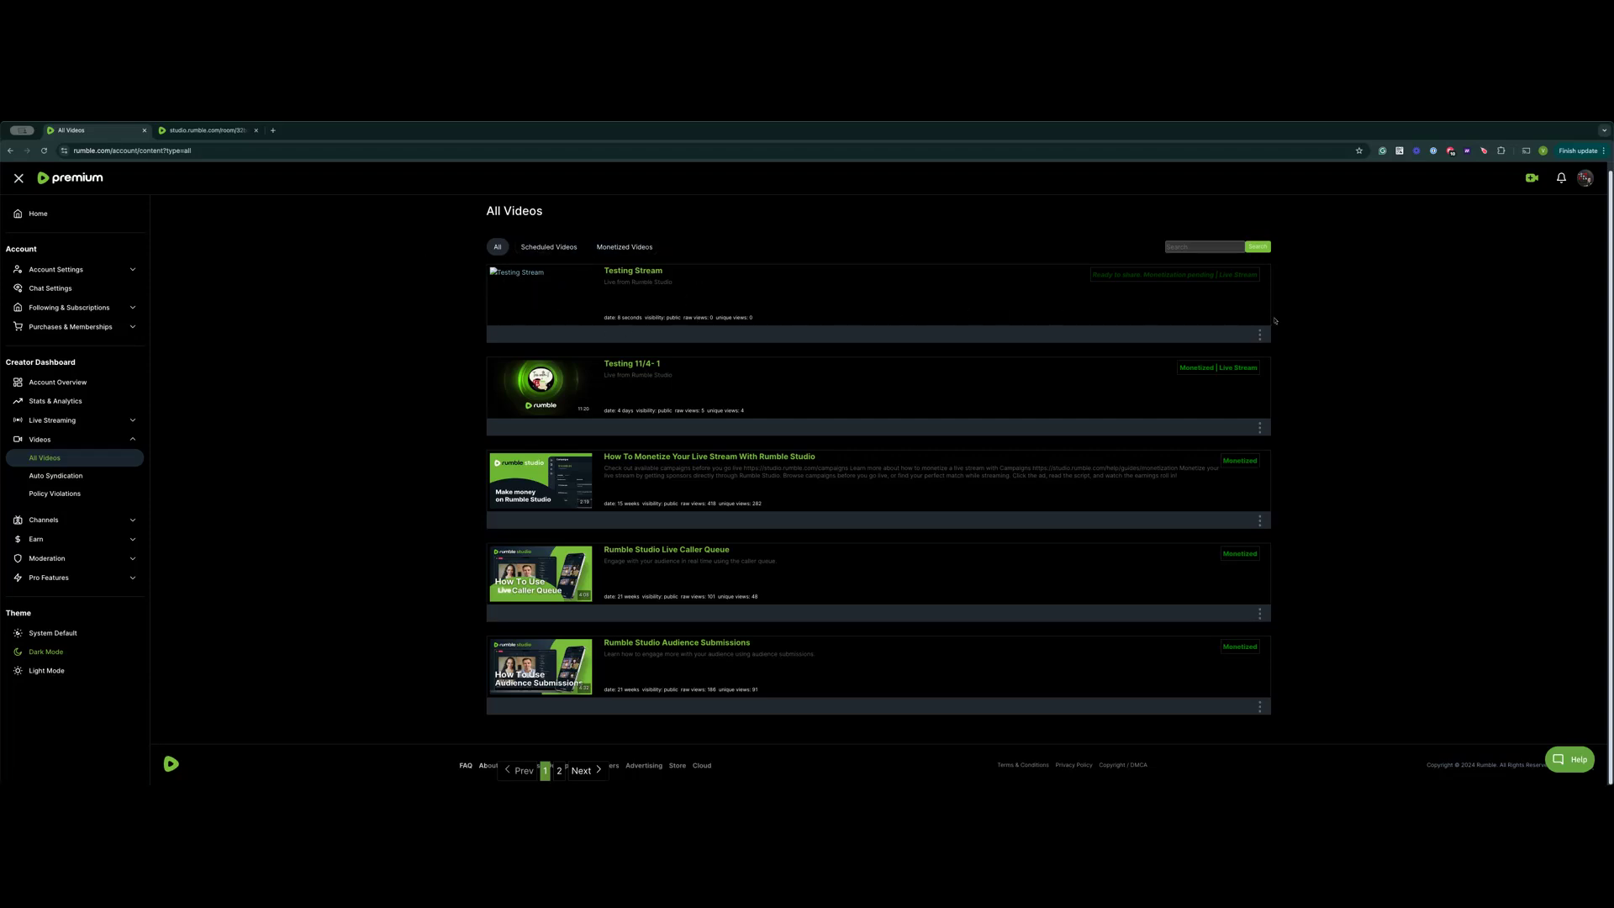
click(1260, 335)
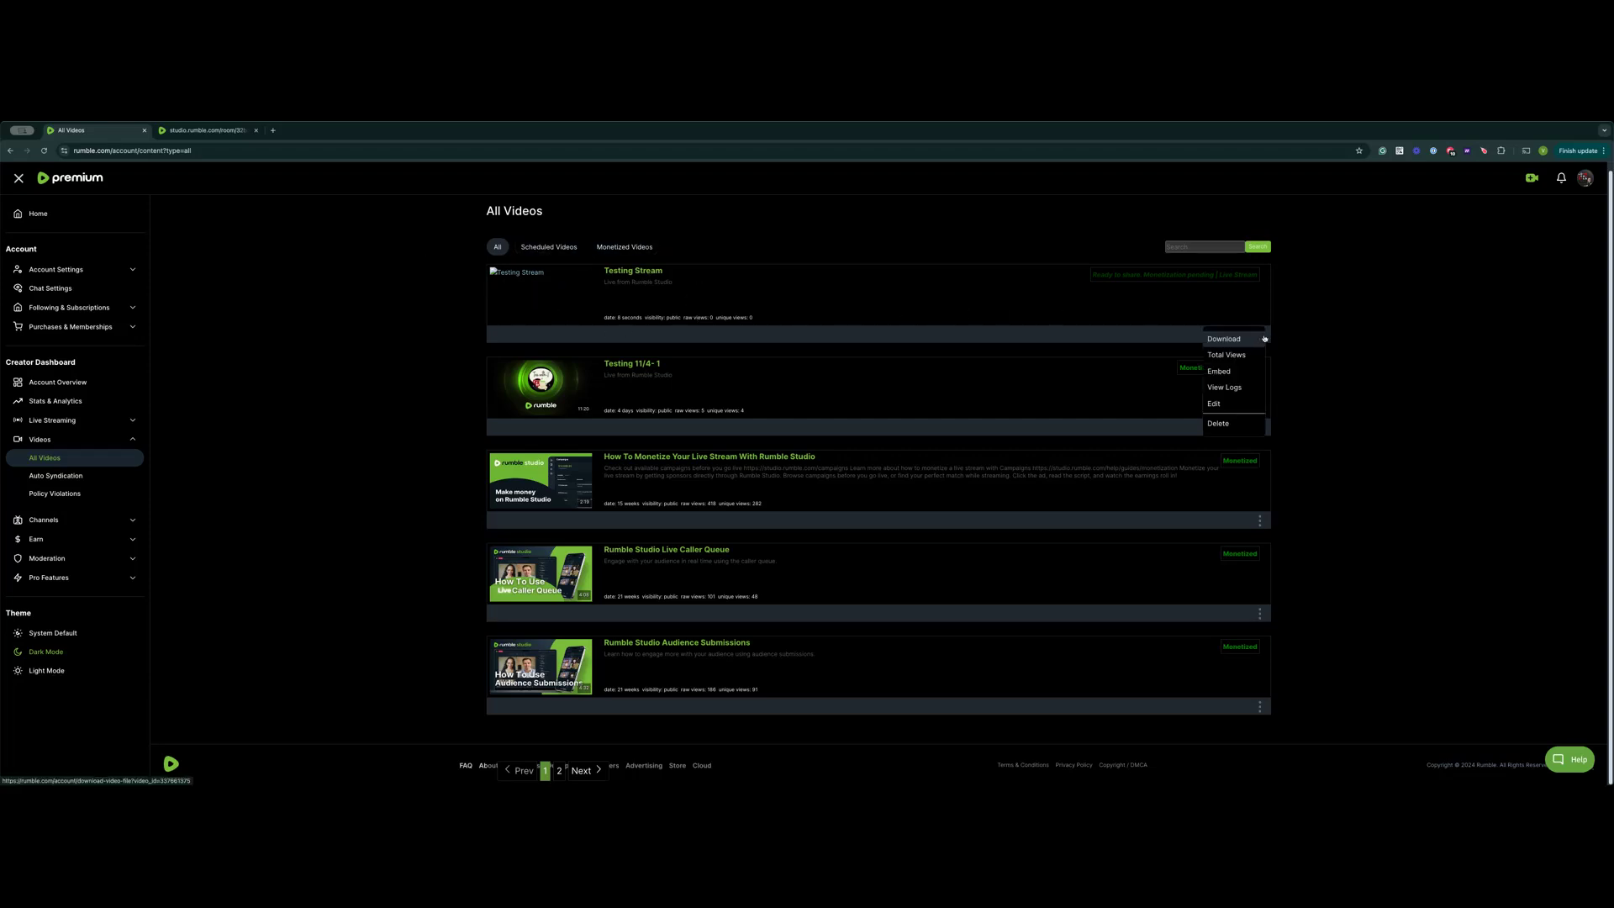
click(1232, 404)
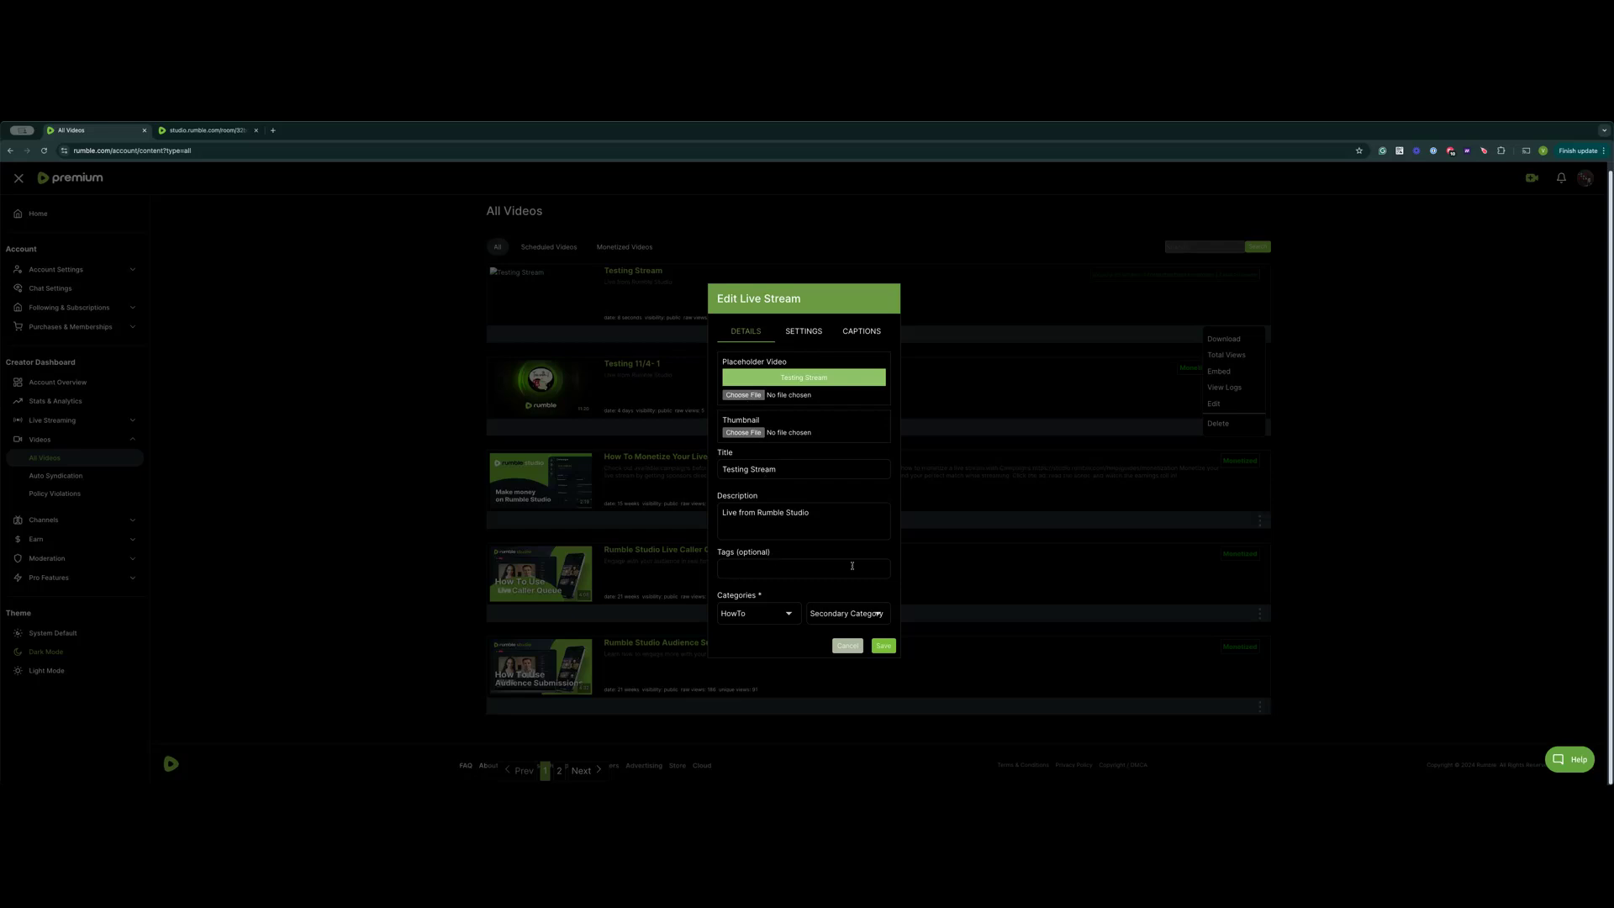
click(847, 646)
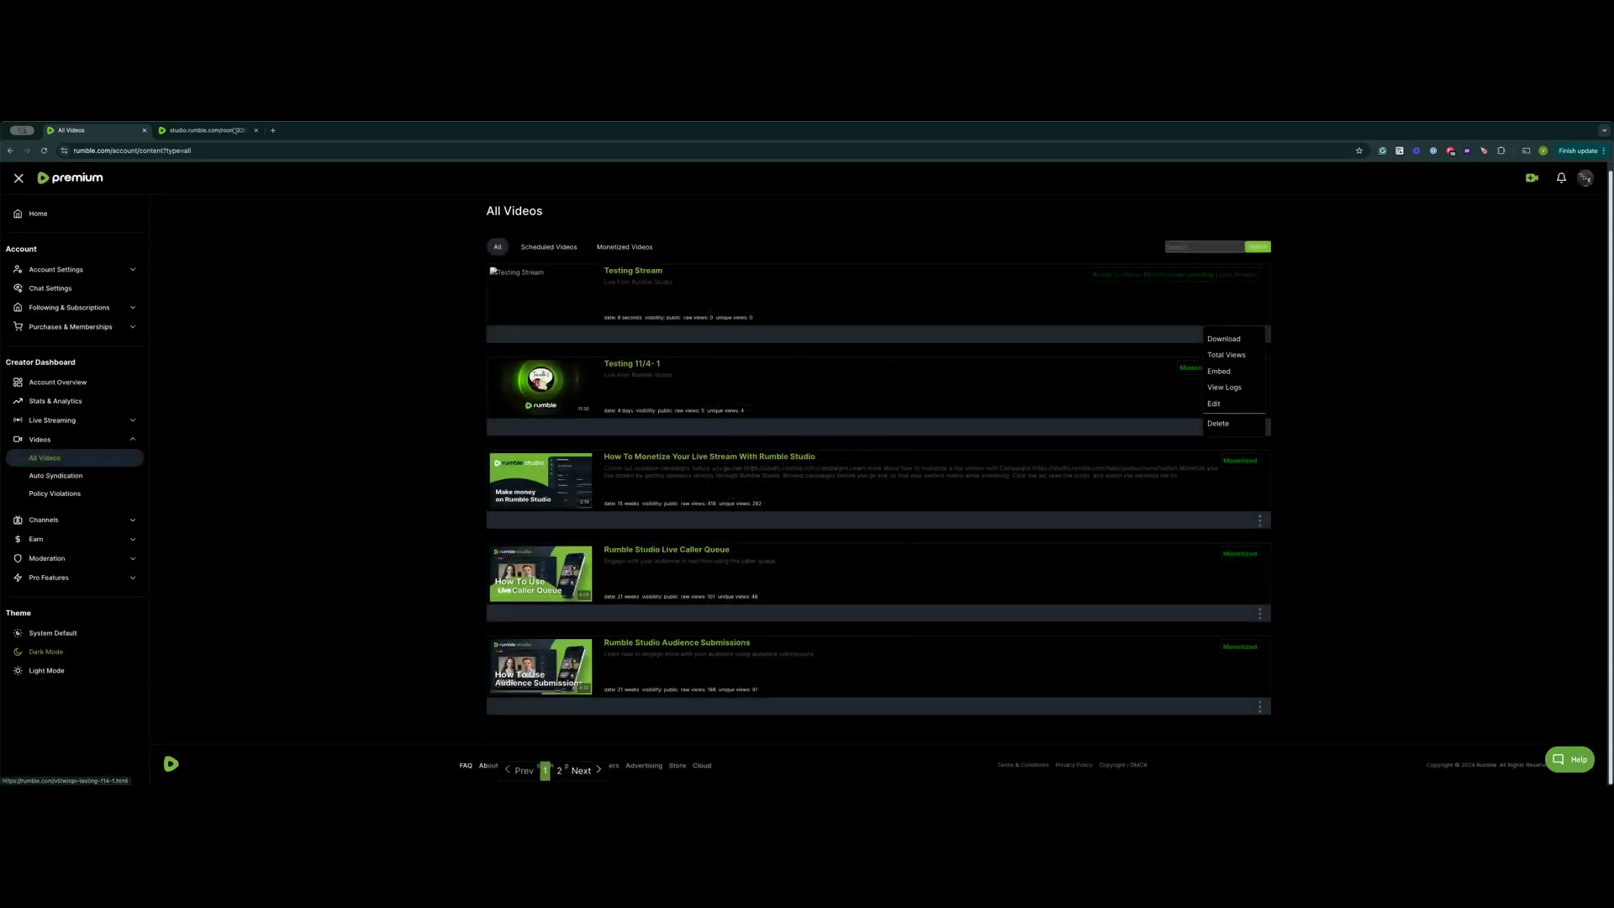
Return to the Testing Stream studio, unmute the microphone, and look through the available audio input devices.
click(198, 131)
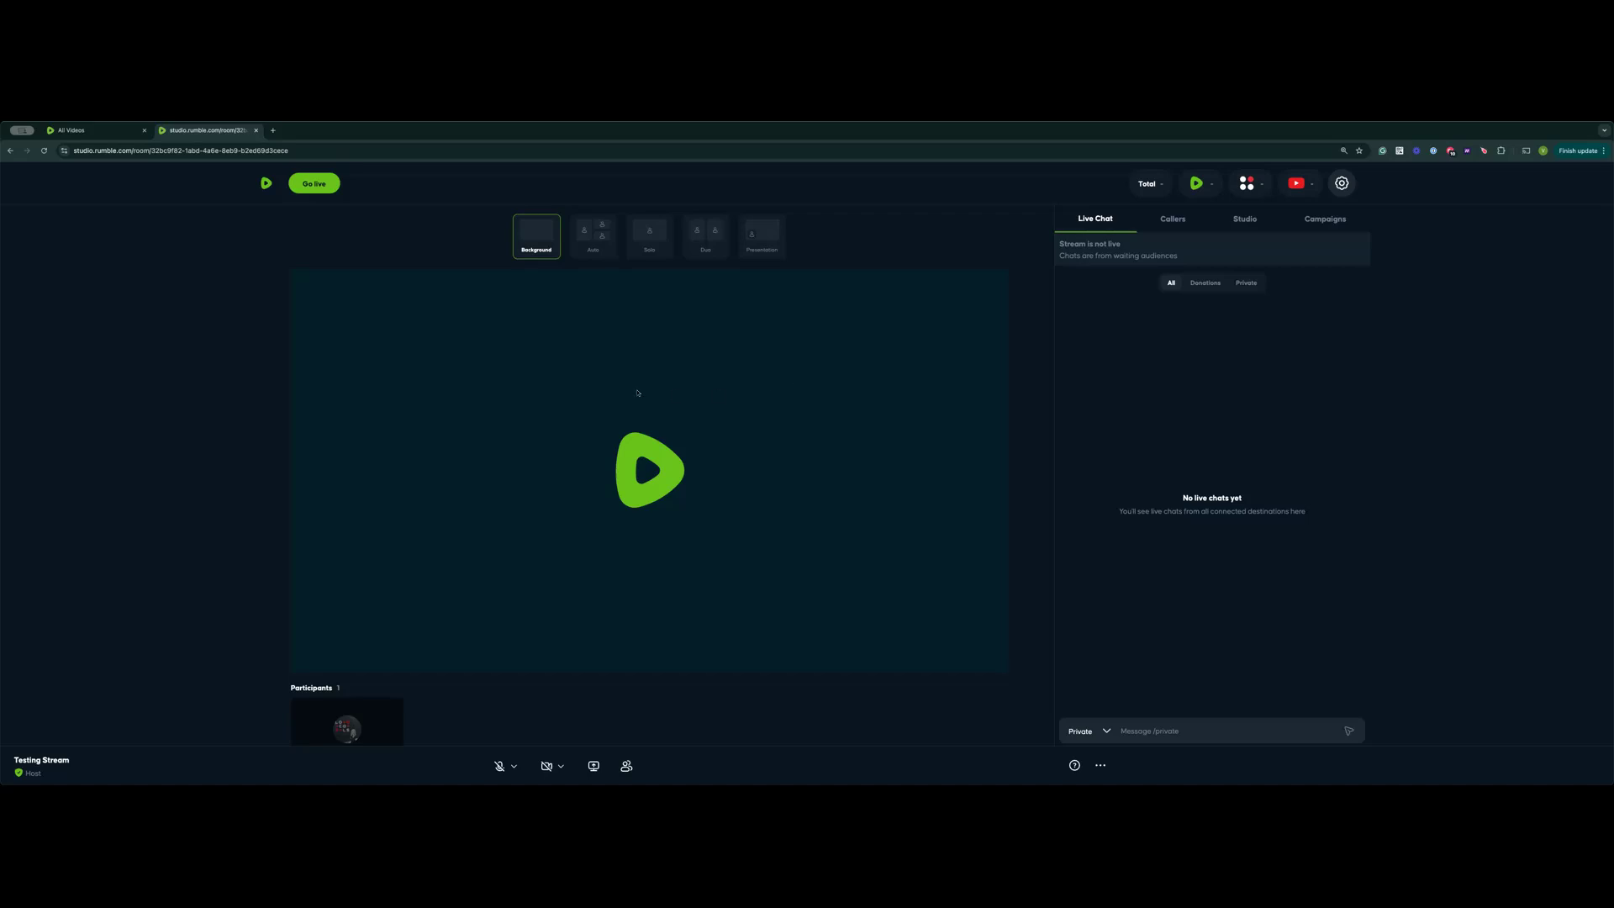
scroll(699, 497, down, 1)
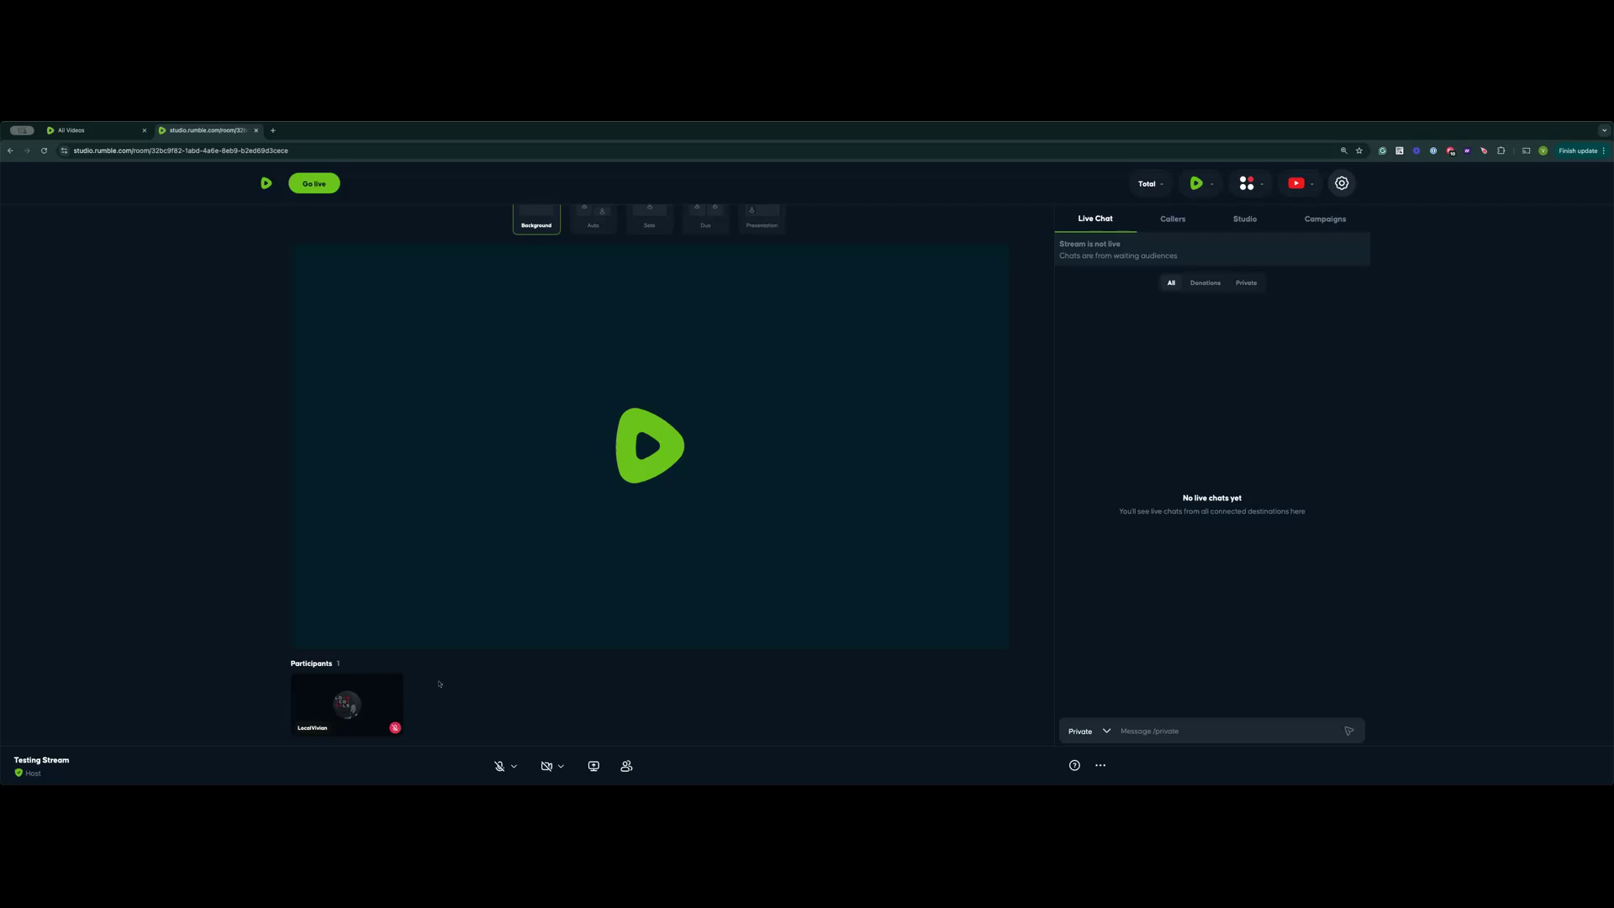
click(499, 771)
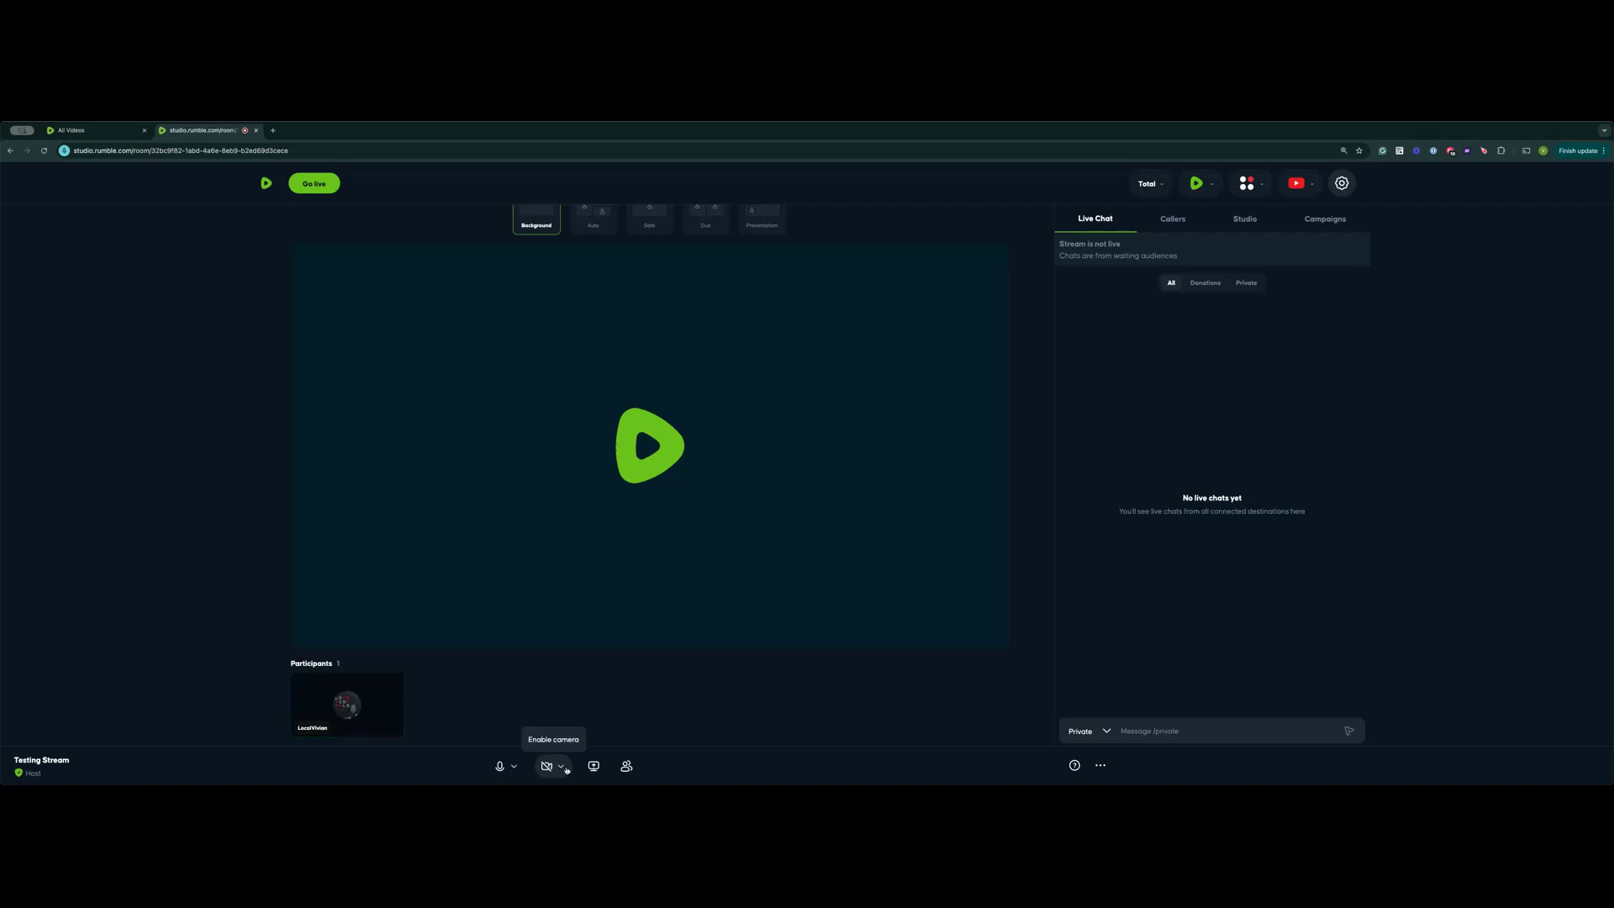
click(516, 768)
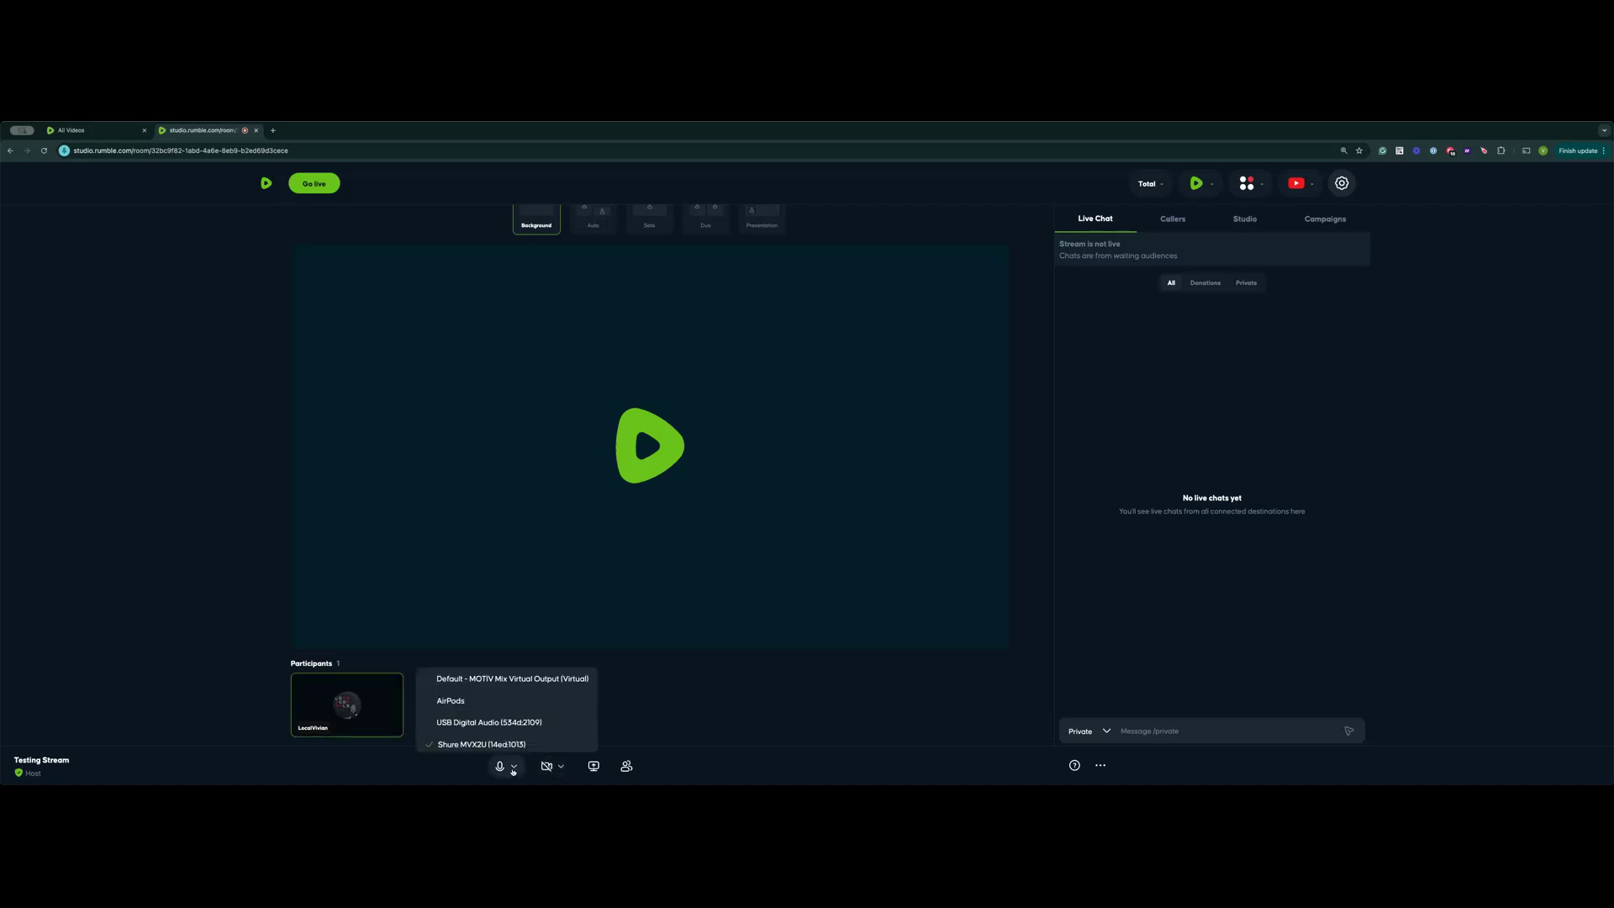
scroll(509, 744, down, 5)
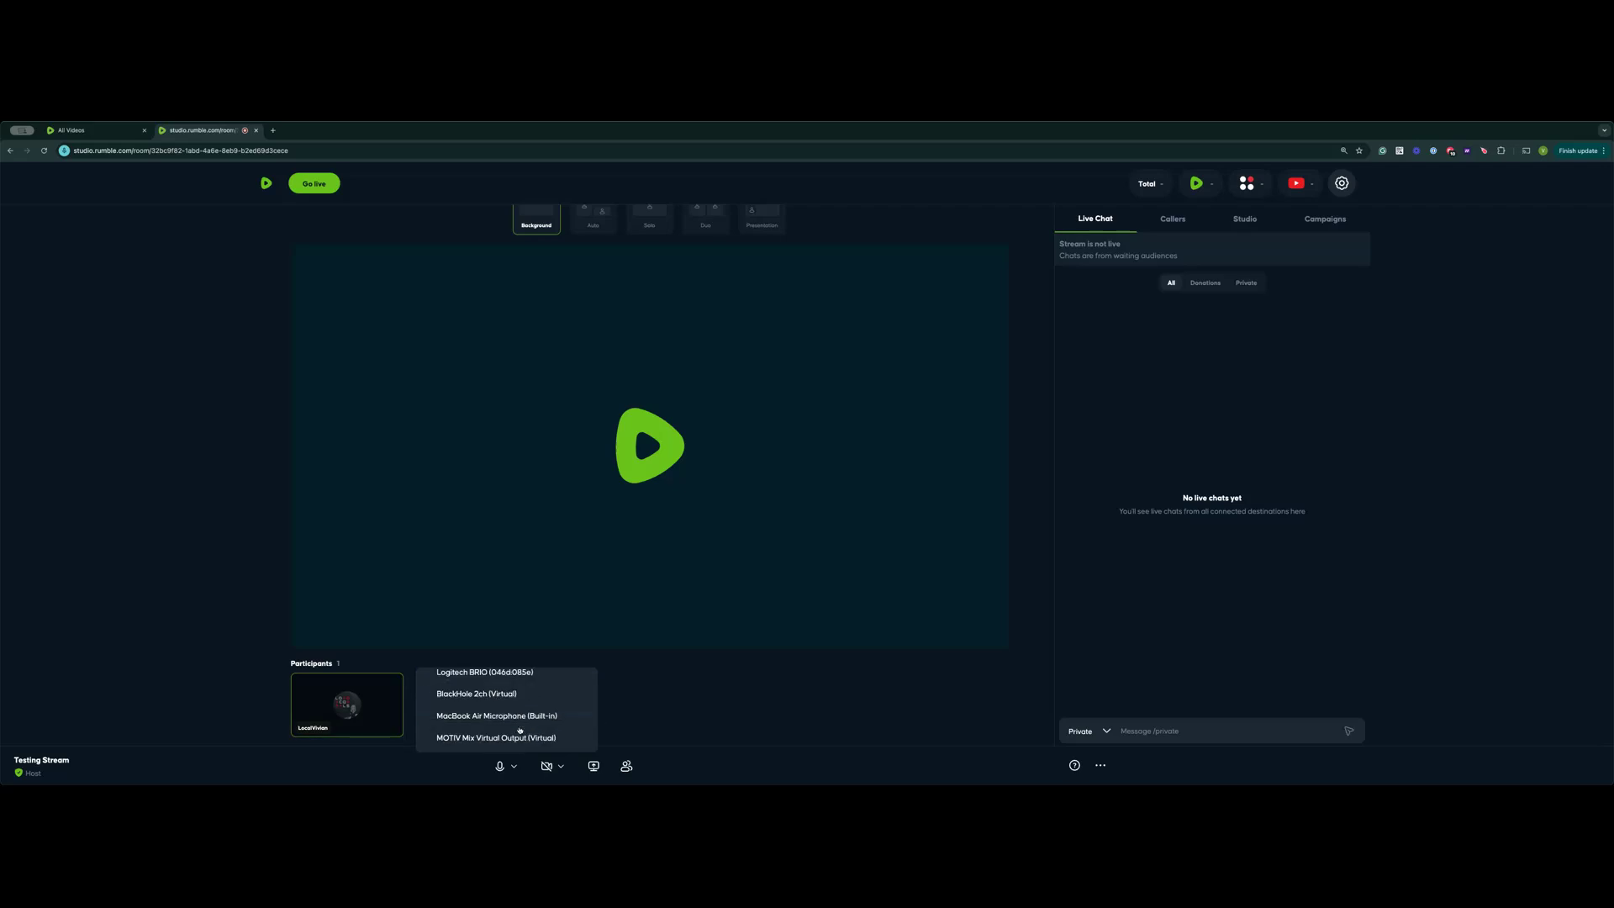
scroll(518, 735, up, 6)
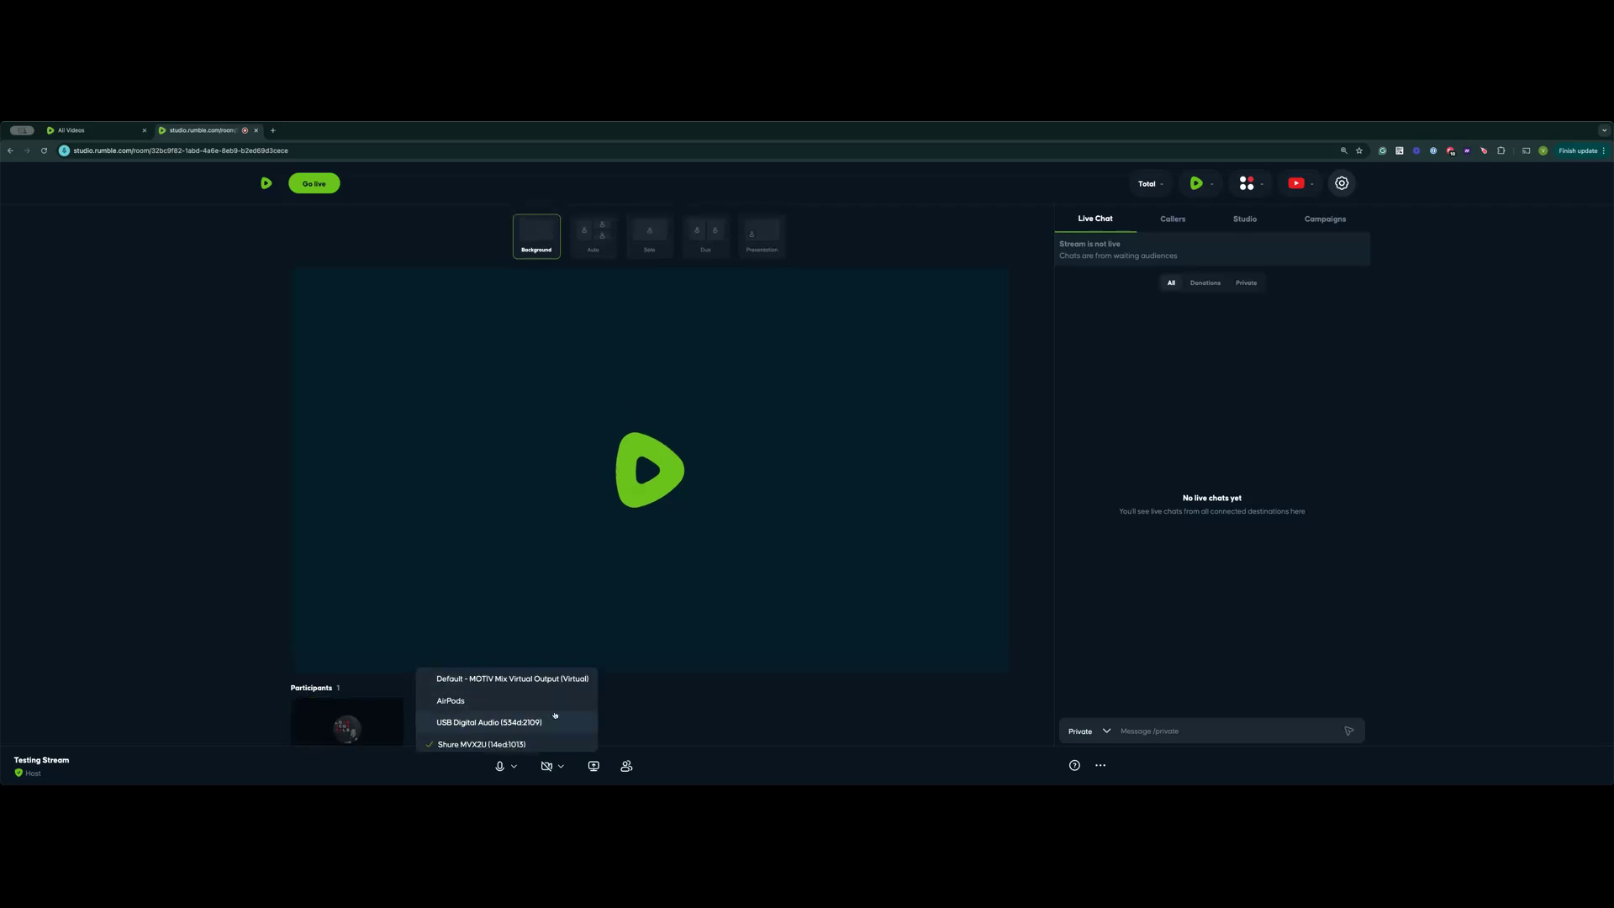
click(501, 766)
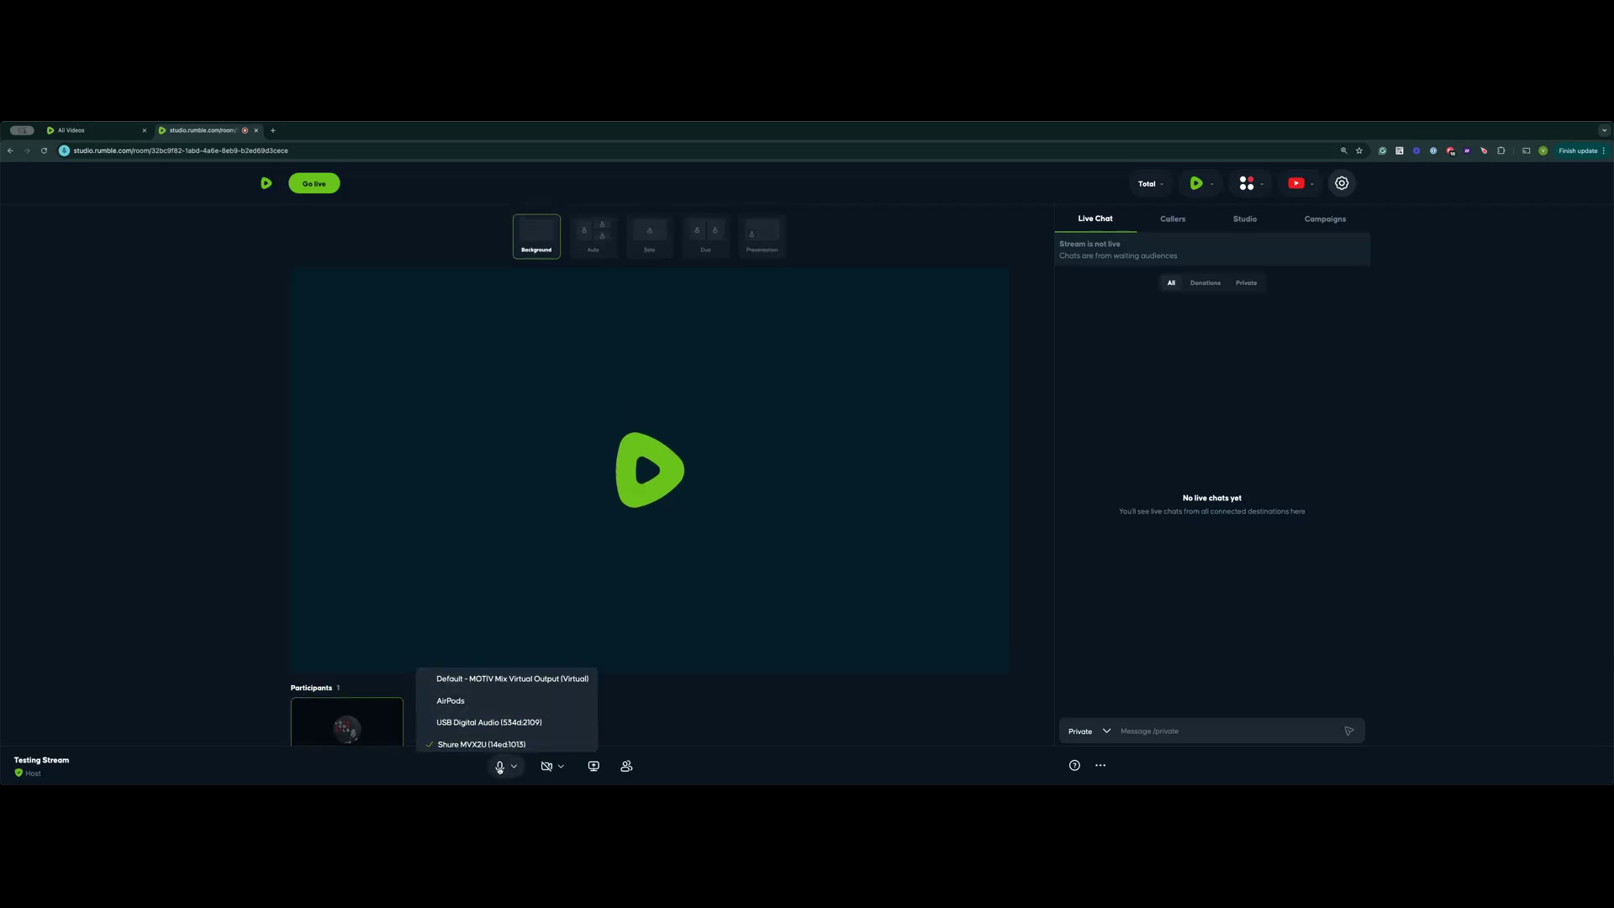
click(709, 700)
Share the All Videos browser tab with the studio and set the stream layout to Auto.
scroll(666, 690, down, 1)
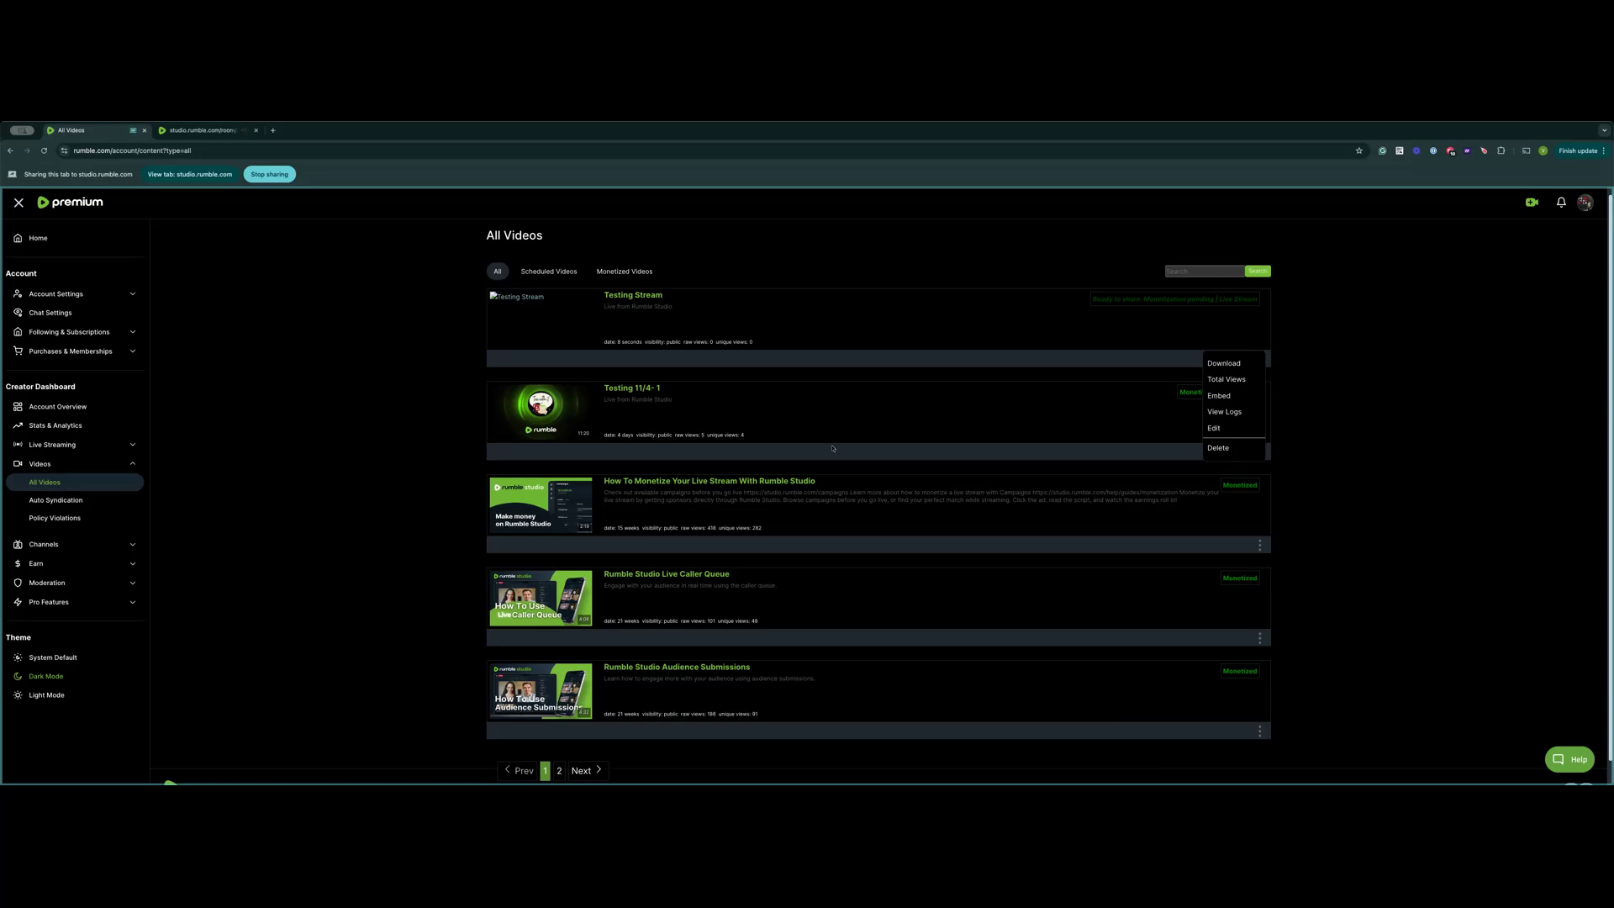
click(206, 135)
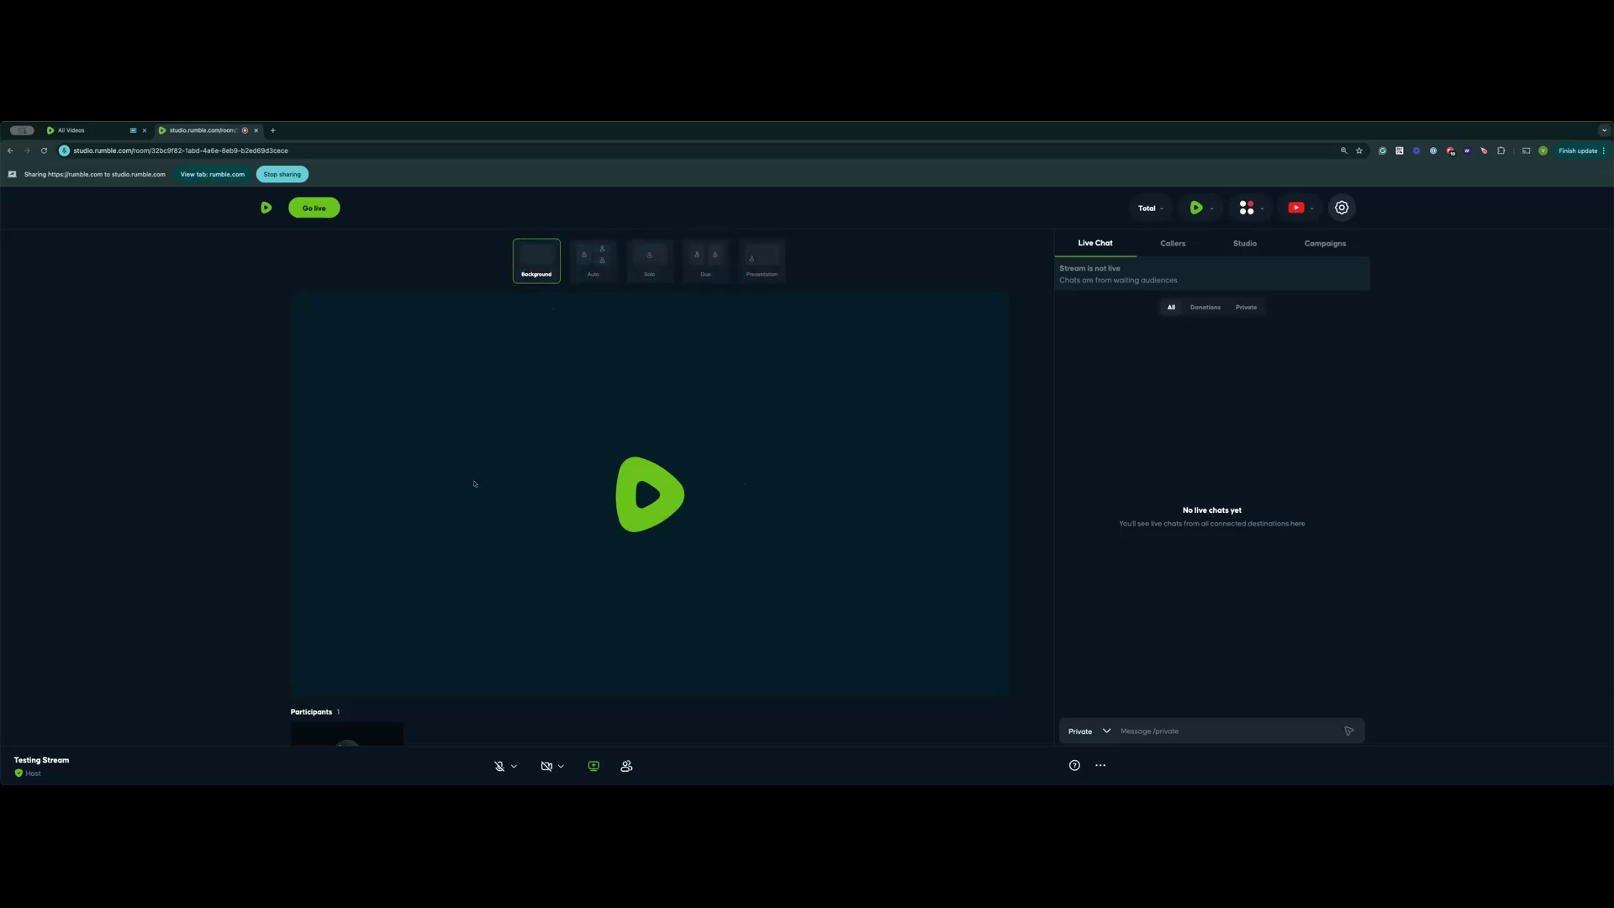
click(587, 267)
scroll(491, 593, down, 2)
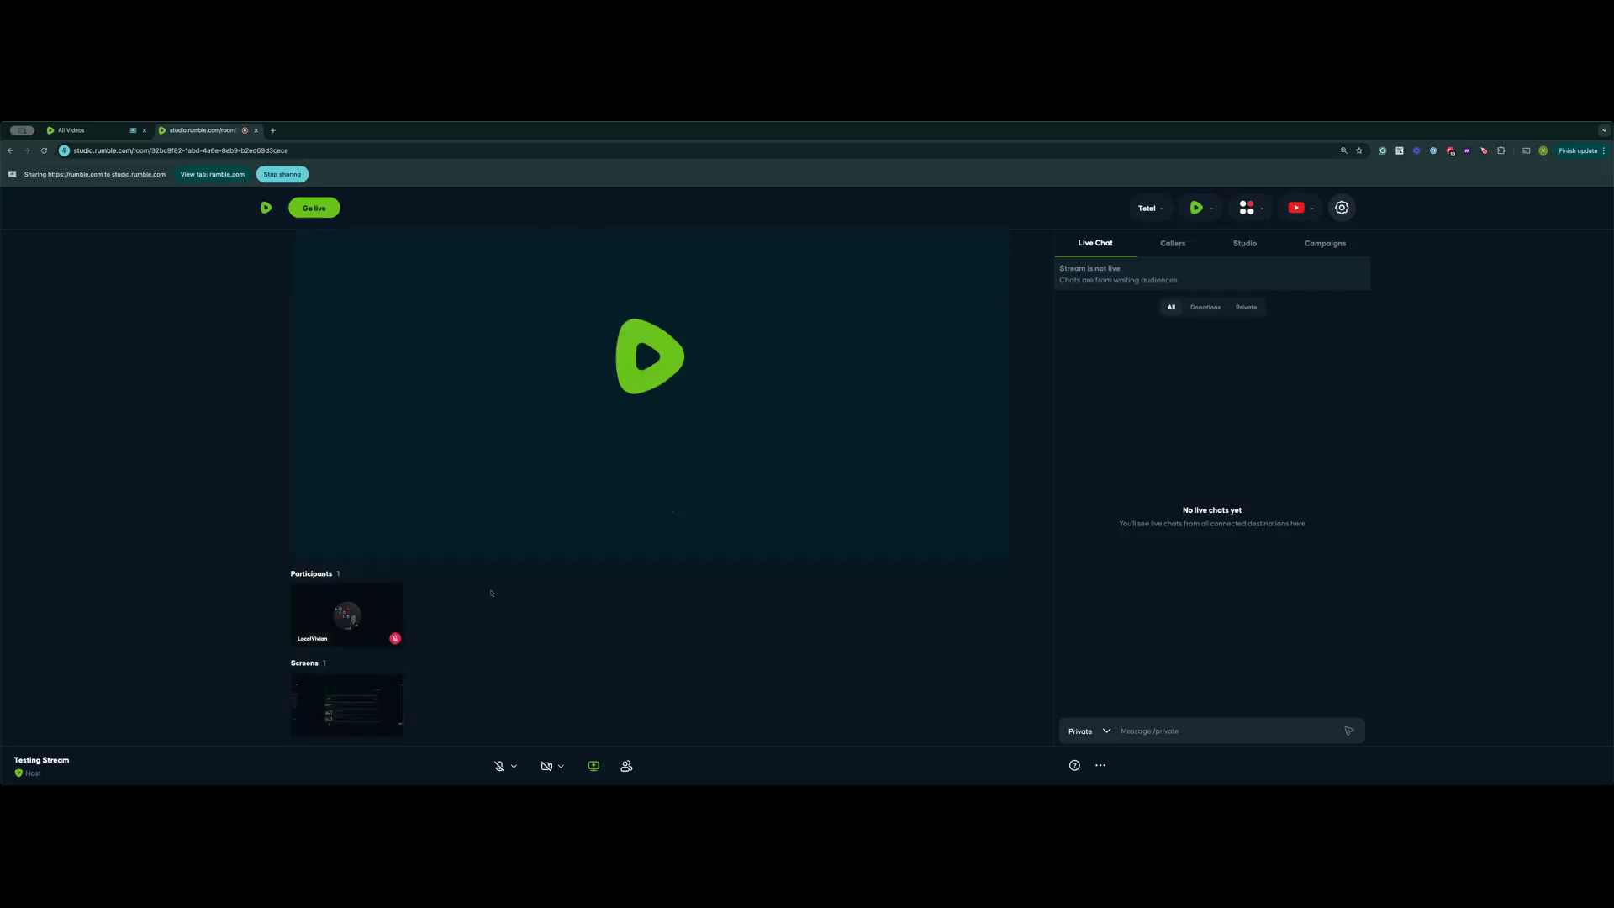
scroll(670, 384, up, 2)
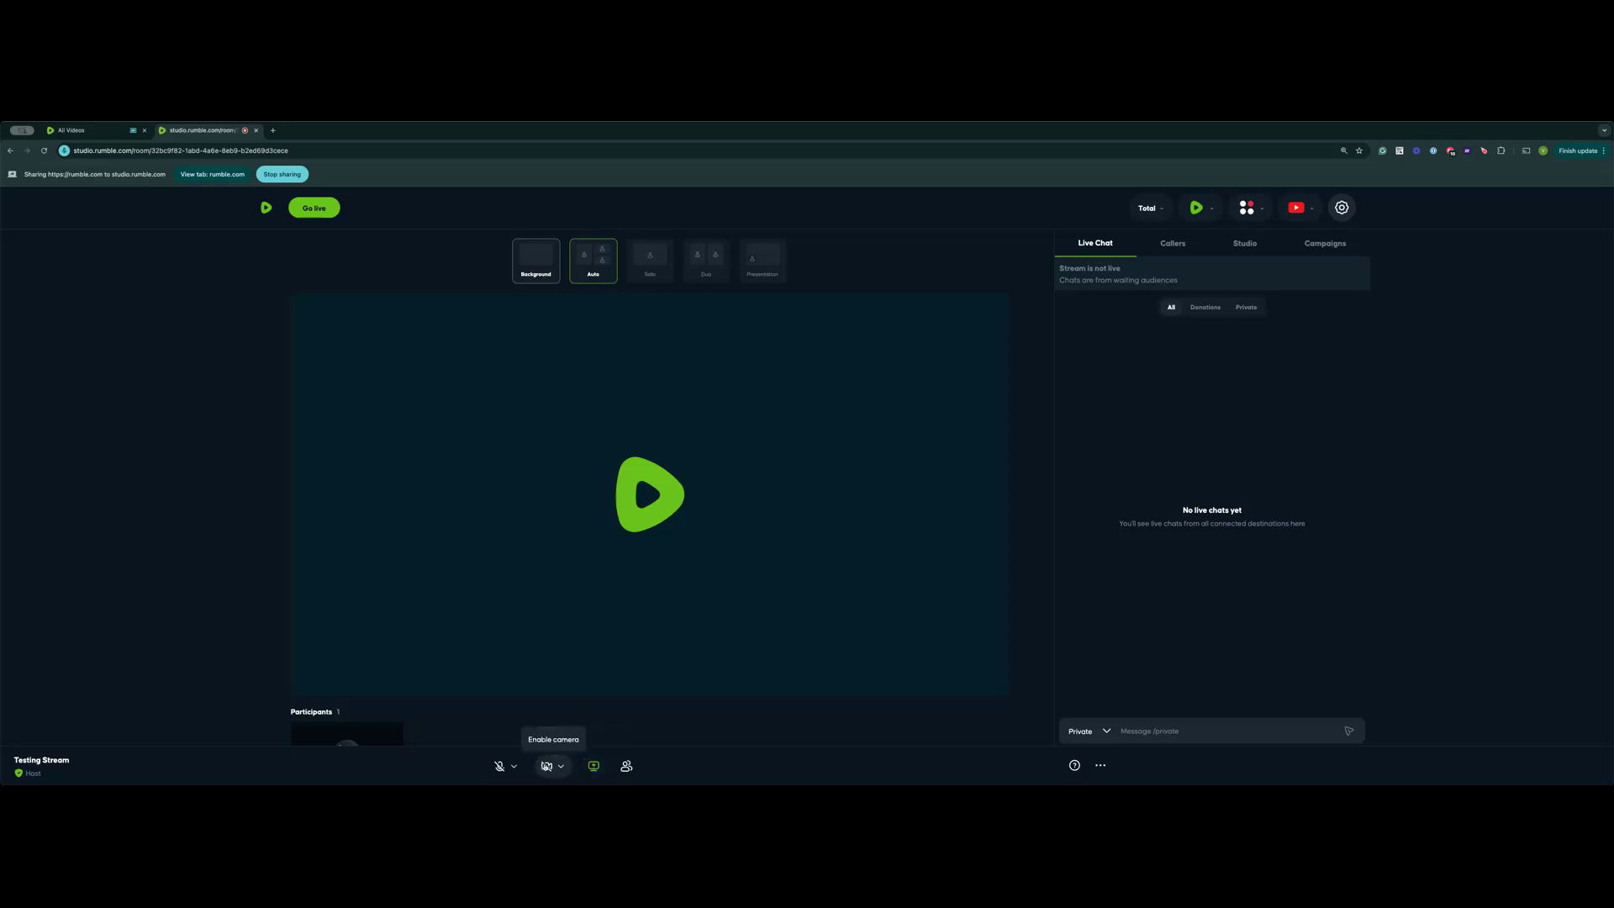
Enable the camera and switch its source to USB Video (534d:2109).
click(545, 766)
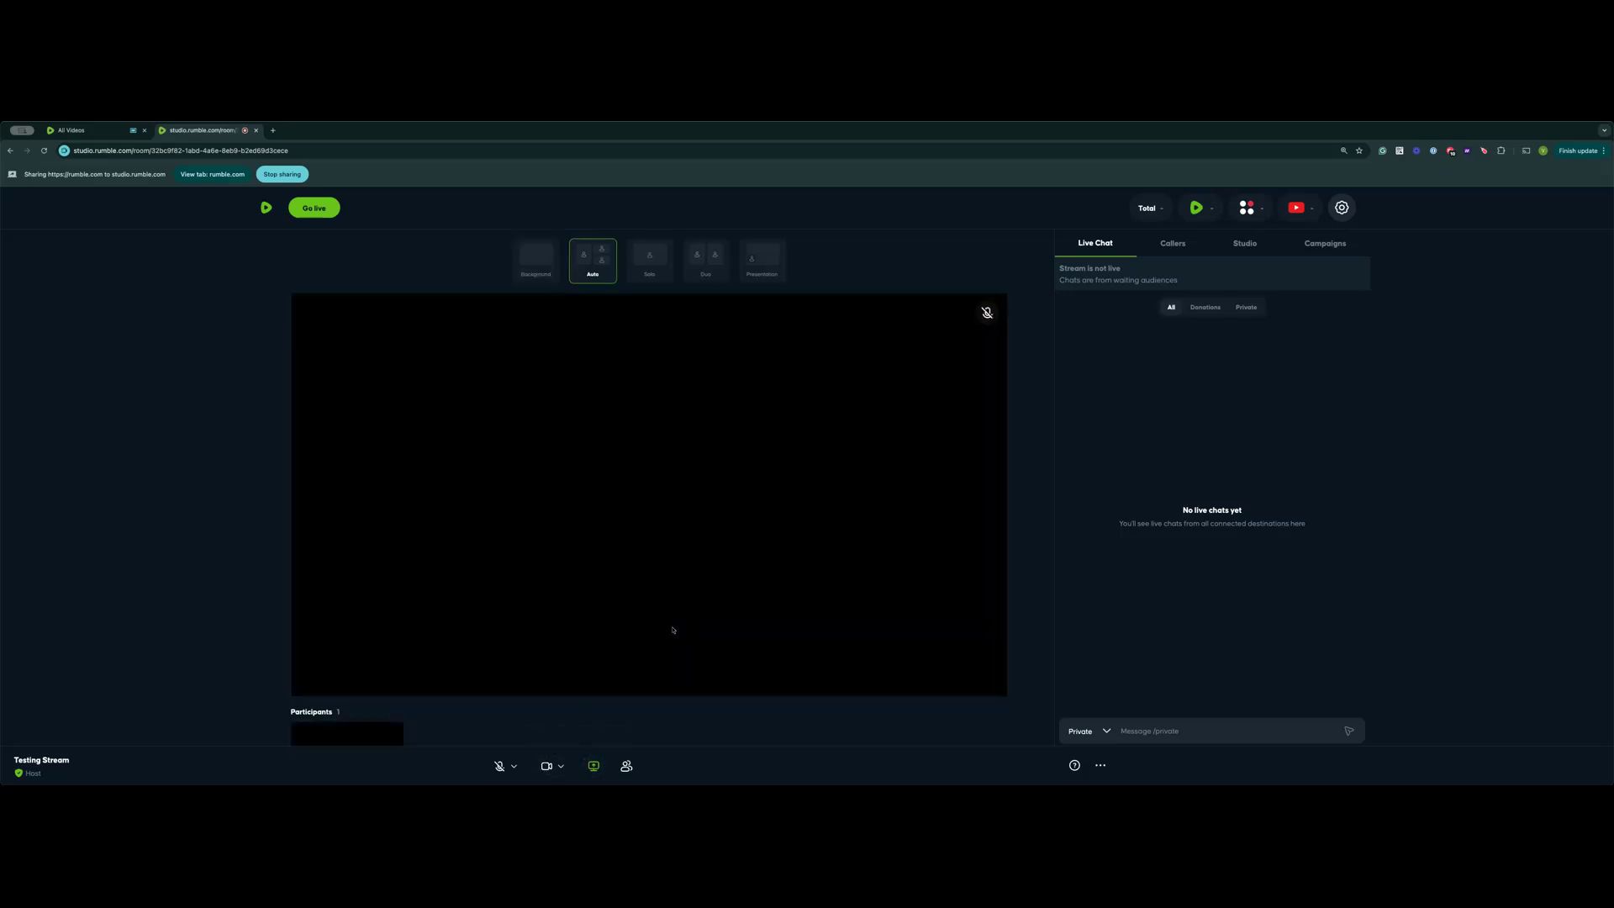
scroll(576, 634, down, 2)
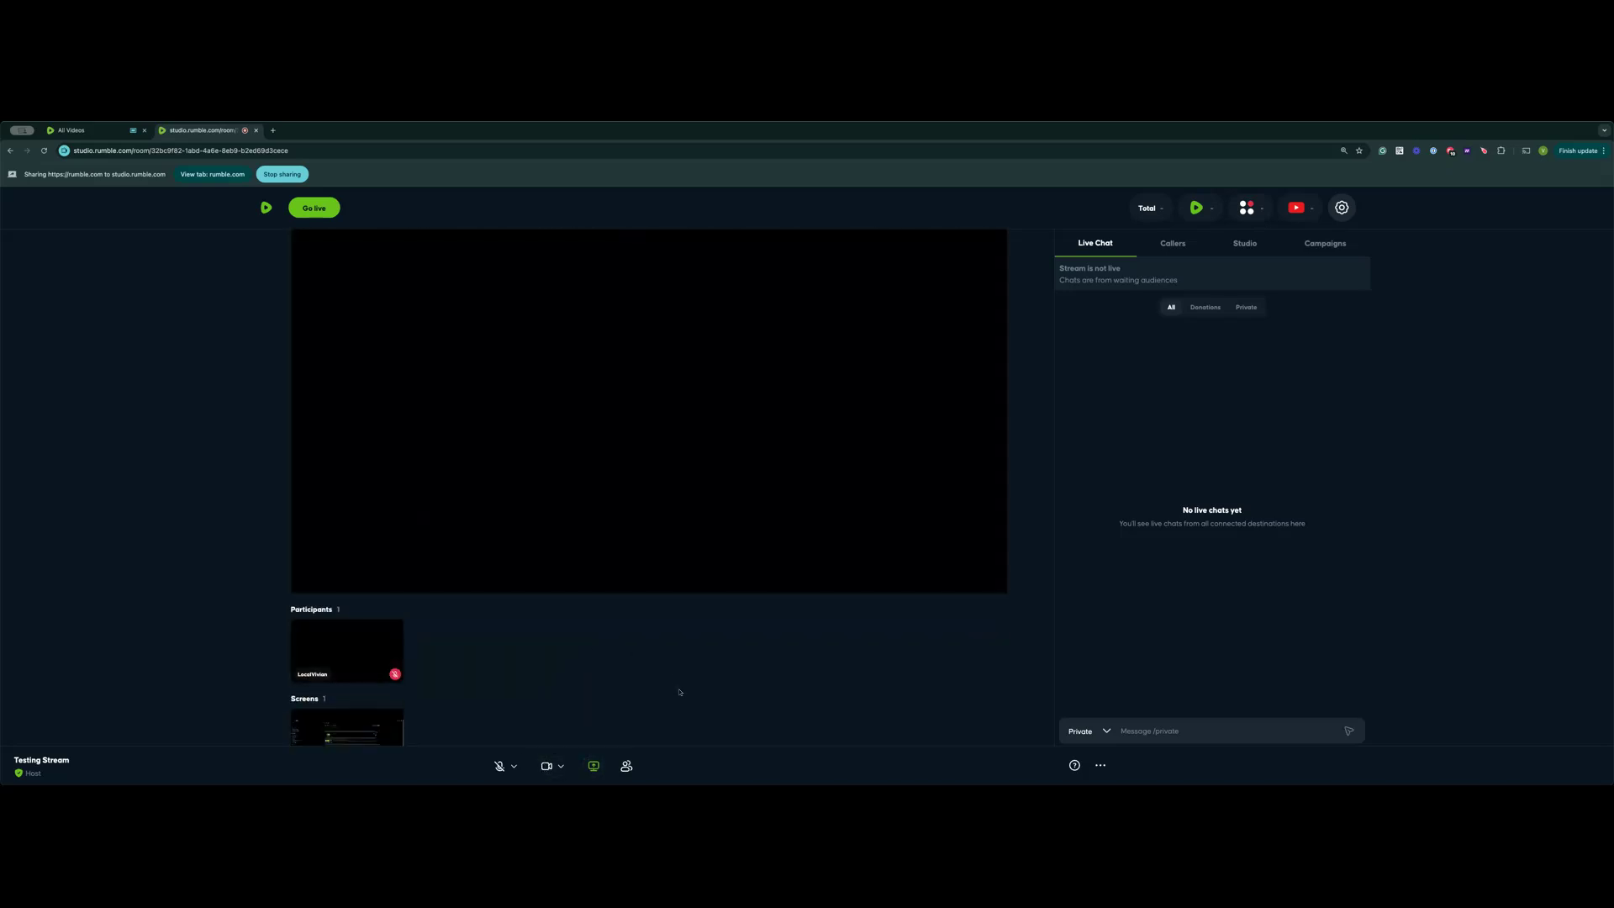
scroll(680, 692, up, 2)
scroll(555, 639, down, 2)
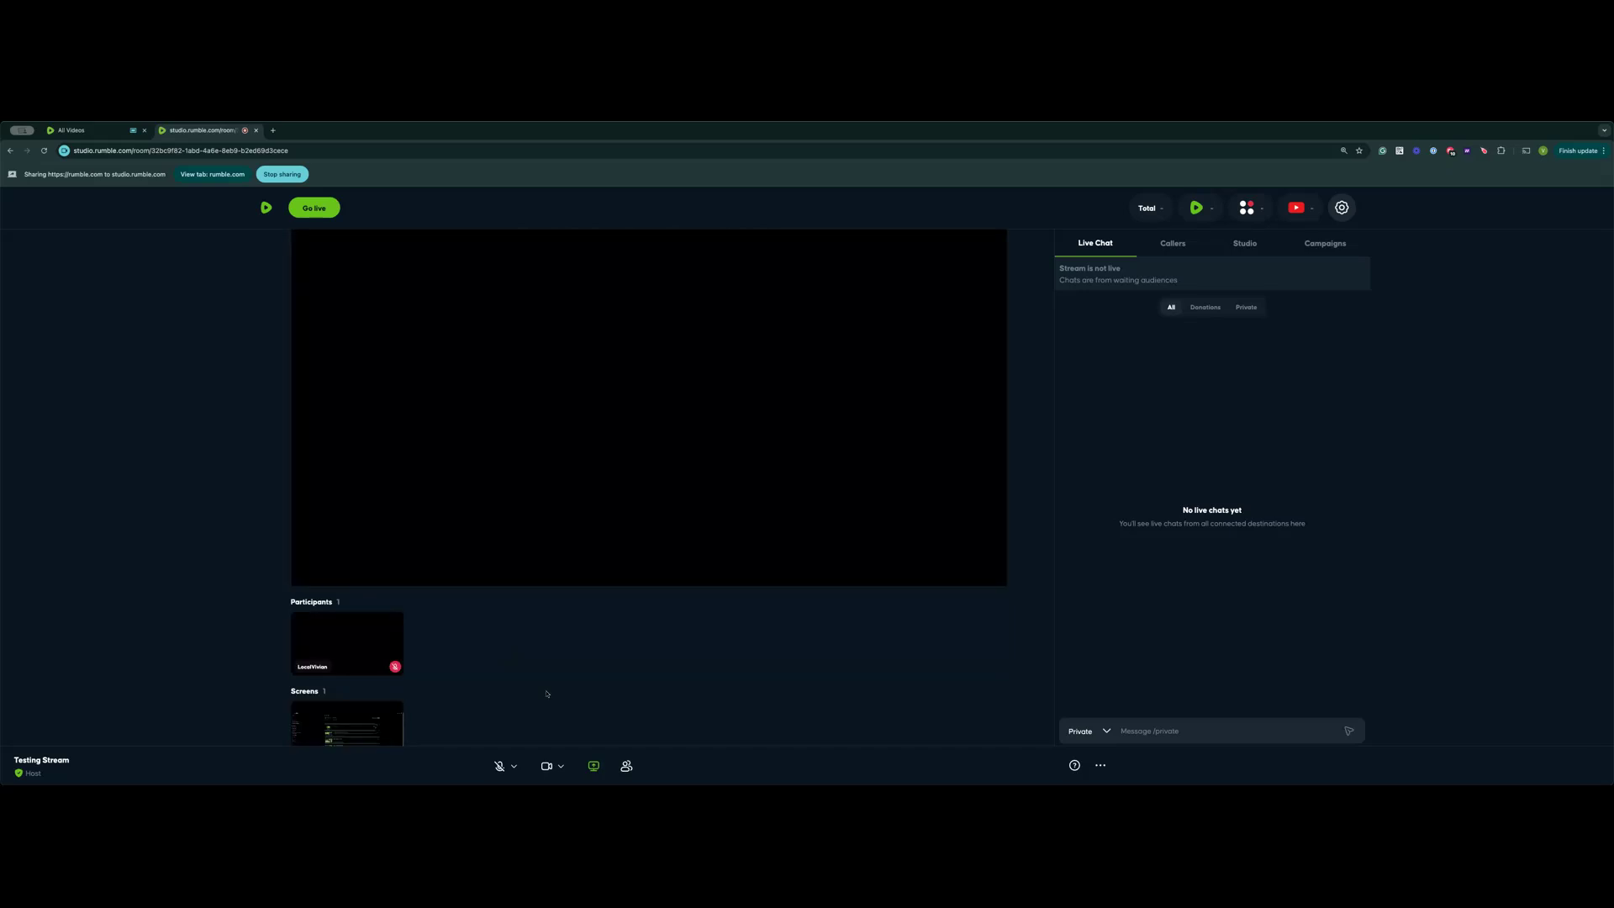
click(561, 766)
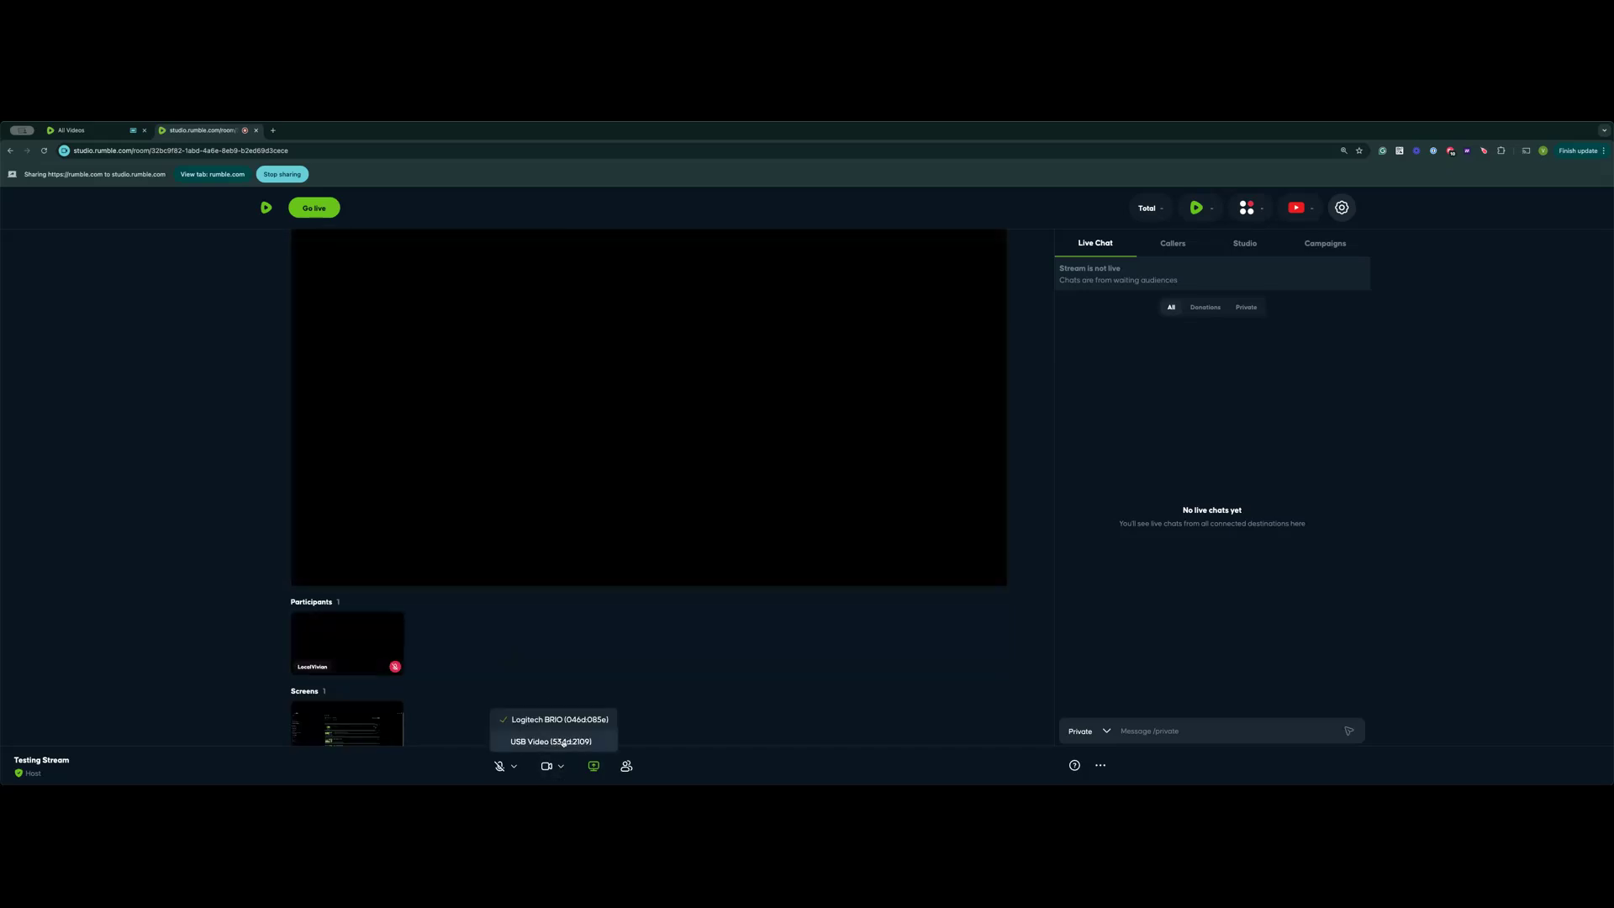
click(747, 680)
click(560, 767)
click(574, 740)
scroll(967, 430, up, 1)
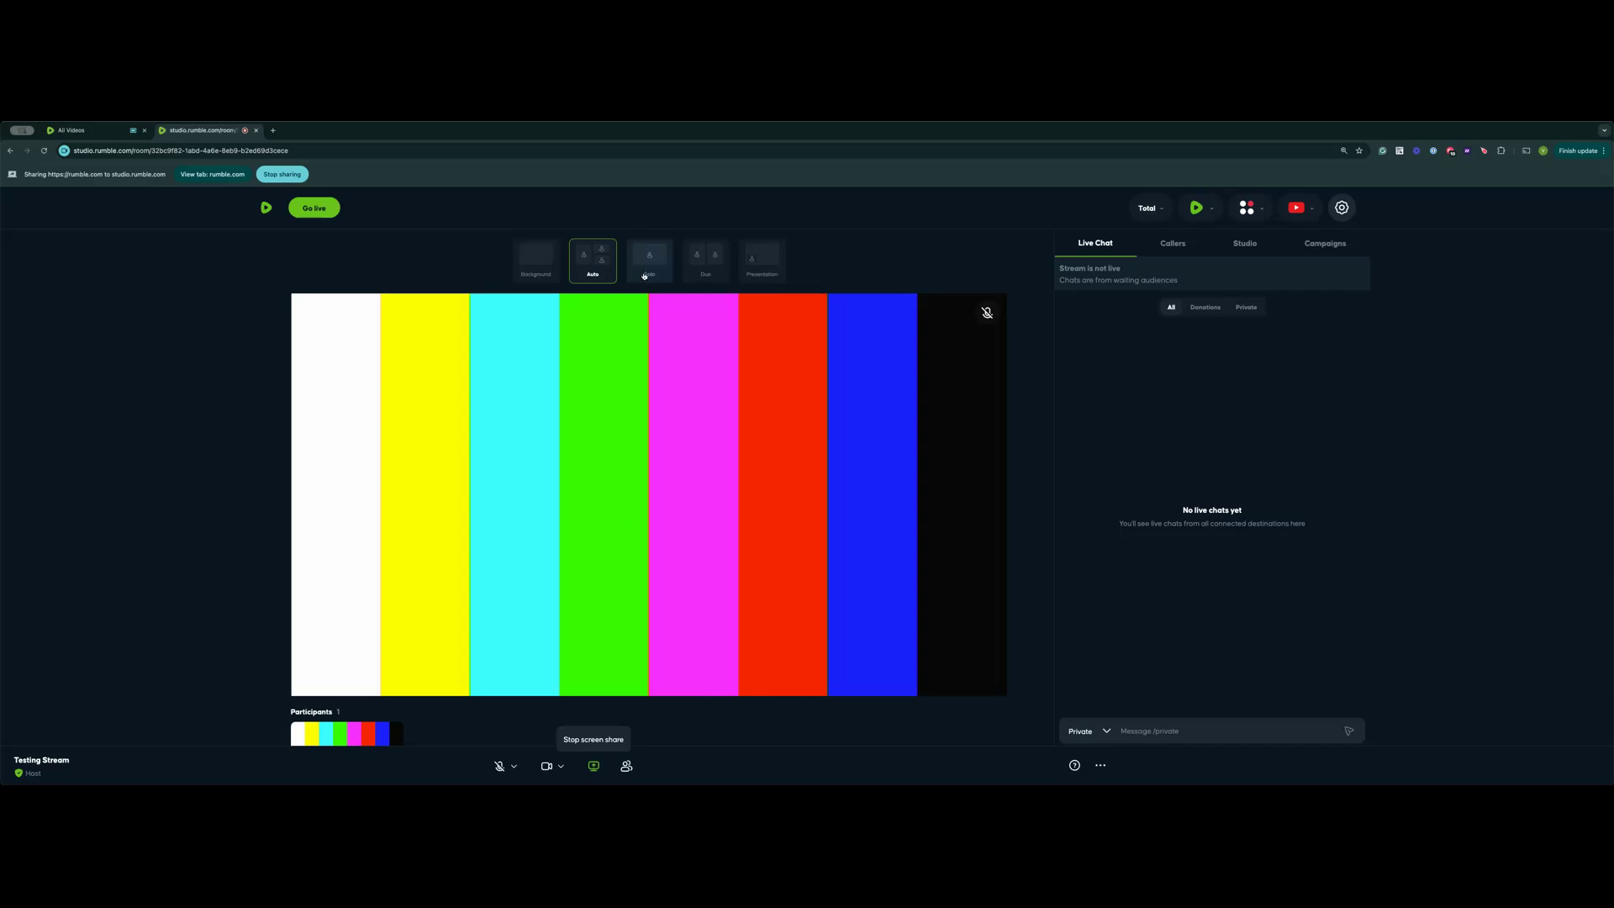
Try the Presentation layout with the camera and shared screen, and restore the Background layout.
click(777, 267)
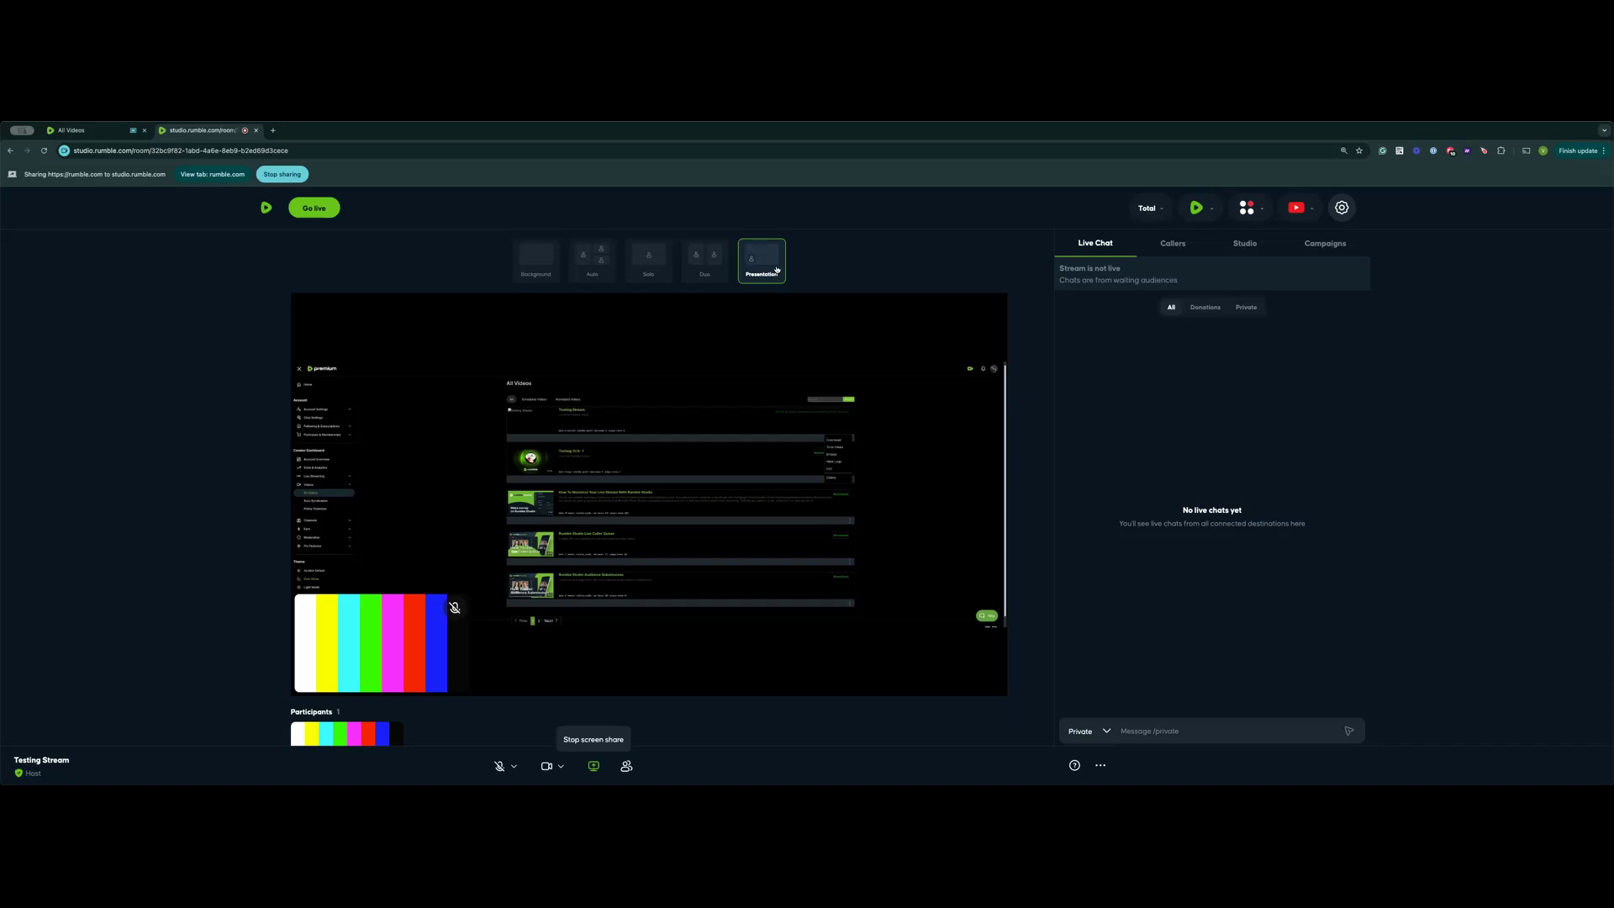
scroll(837, 502, down, 1)
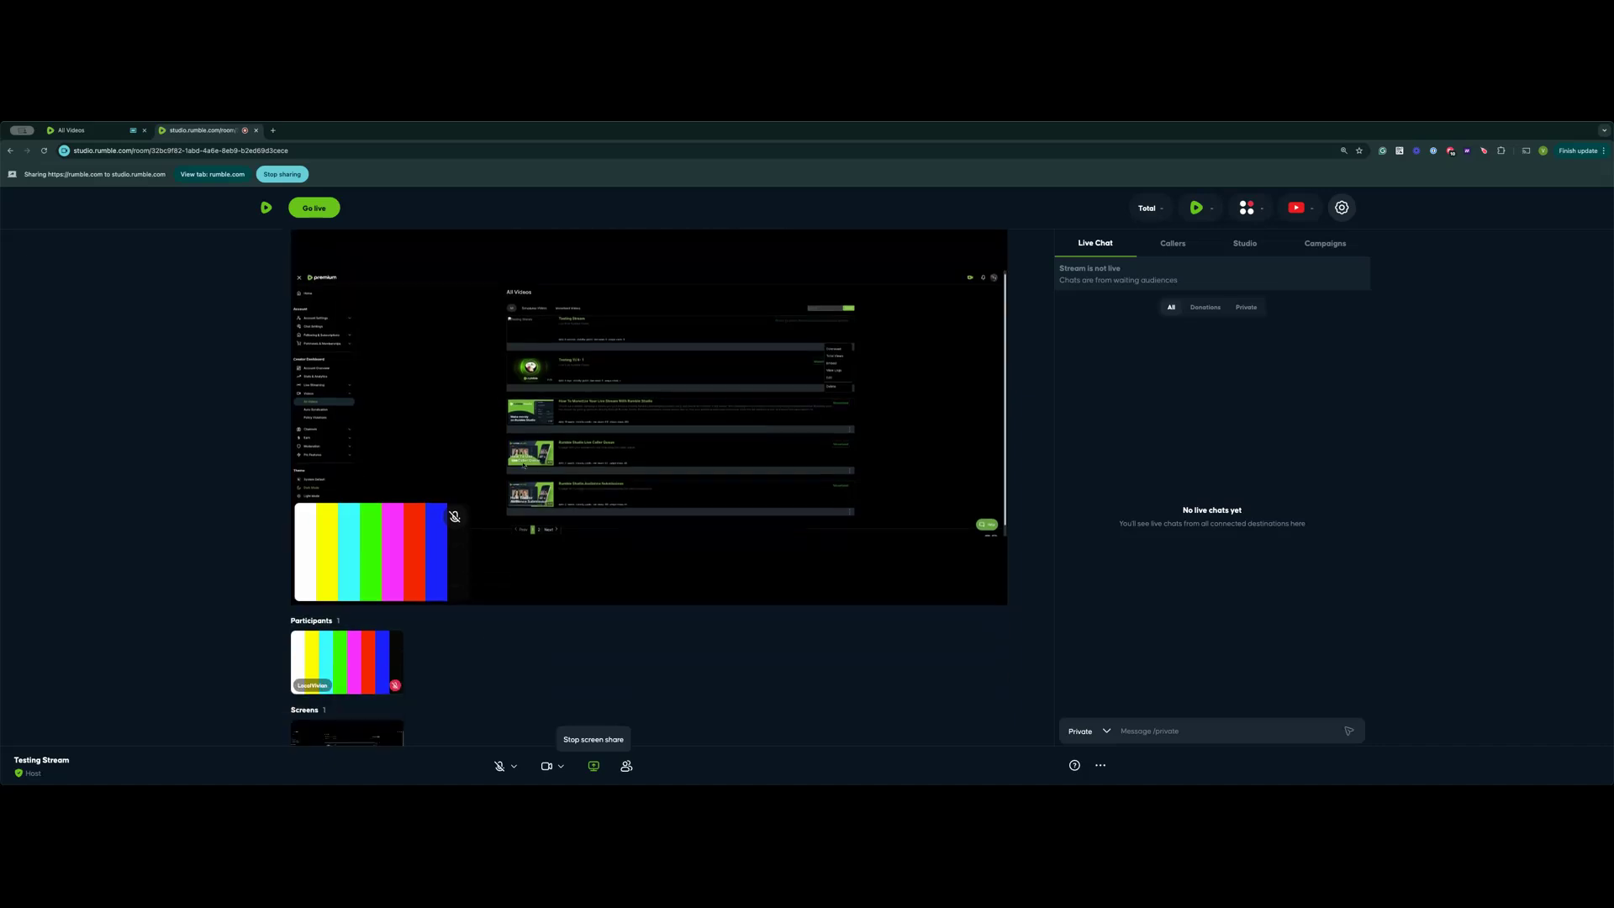
scroll(488, 544, up, 1)
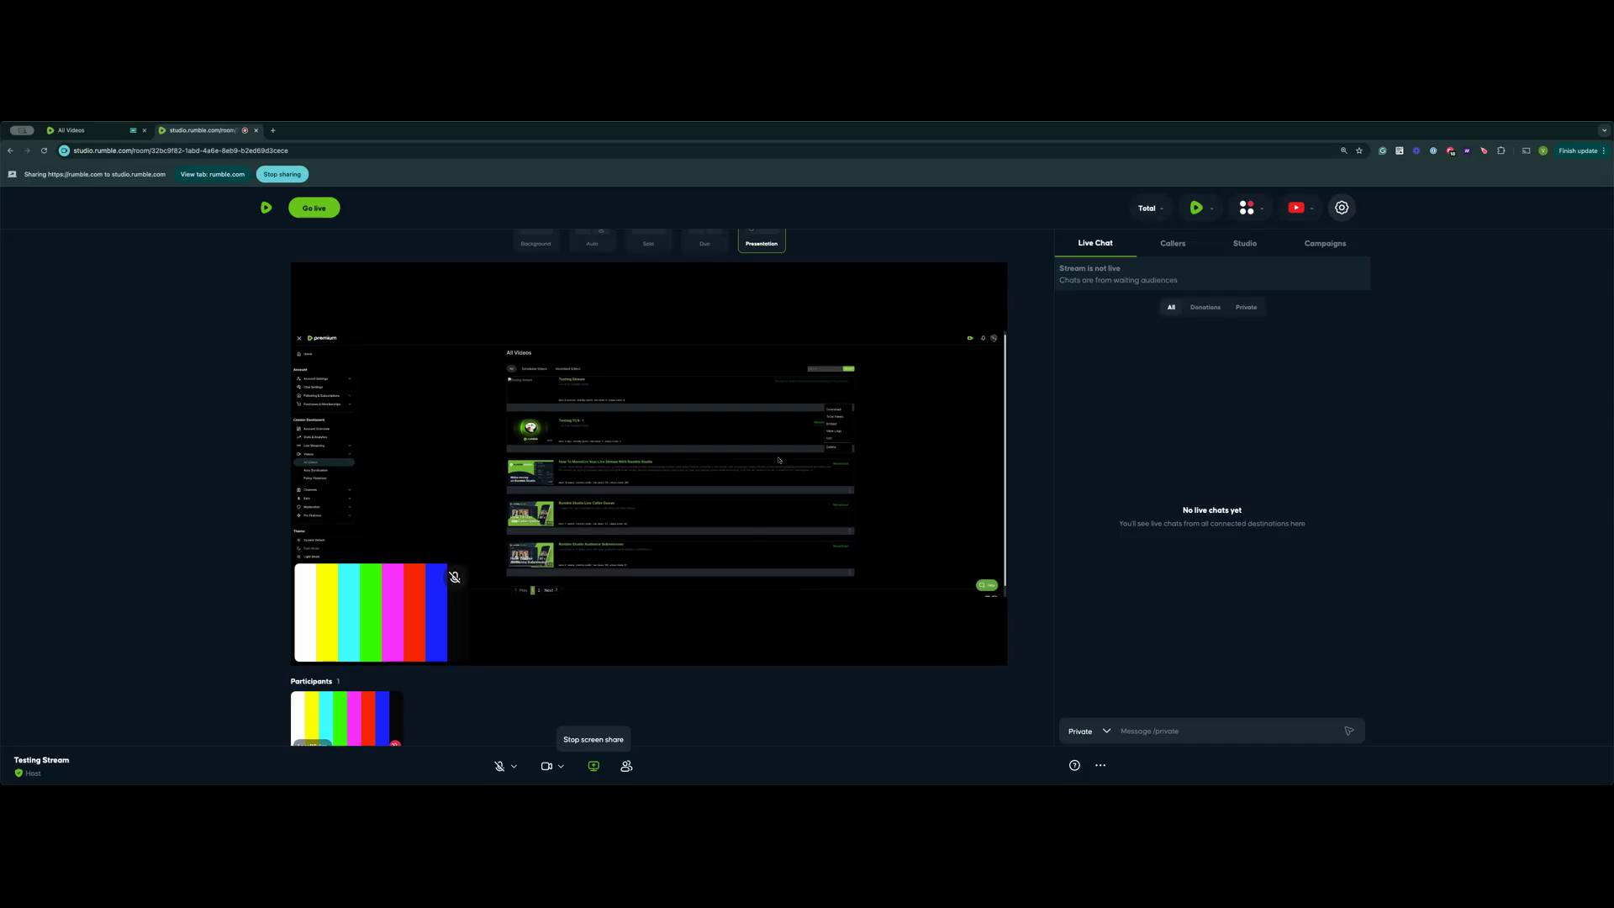
scroll(779, 460, up, 1)
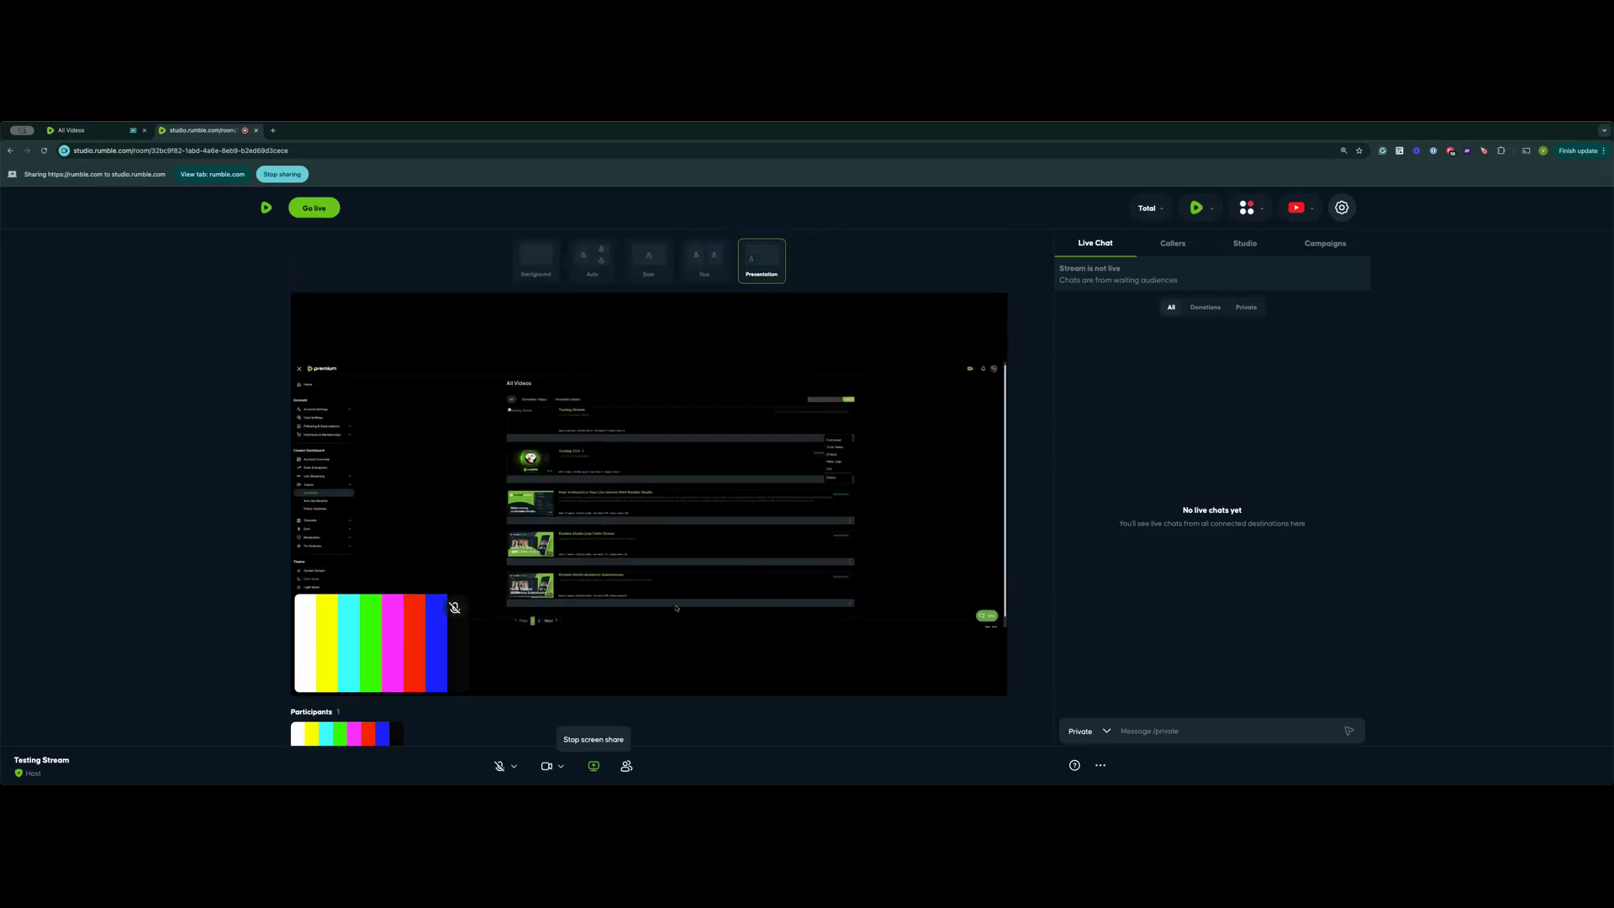
click(536, 261)
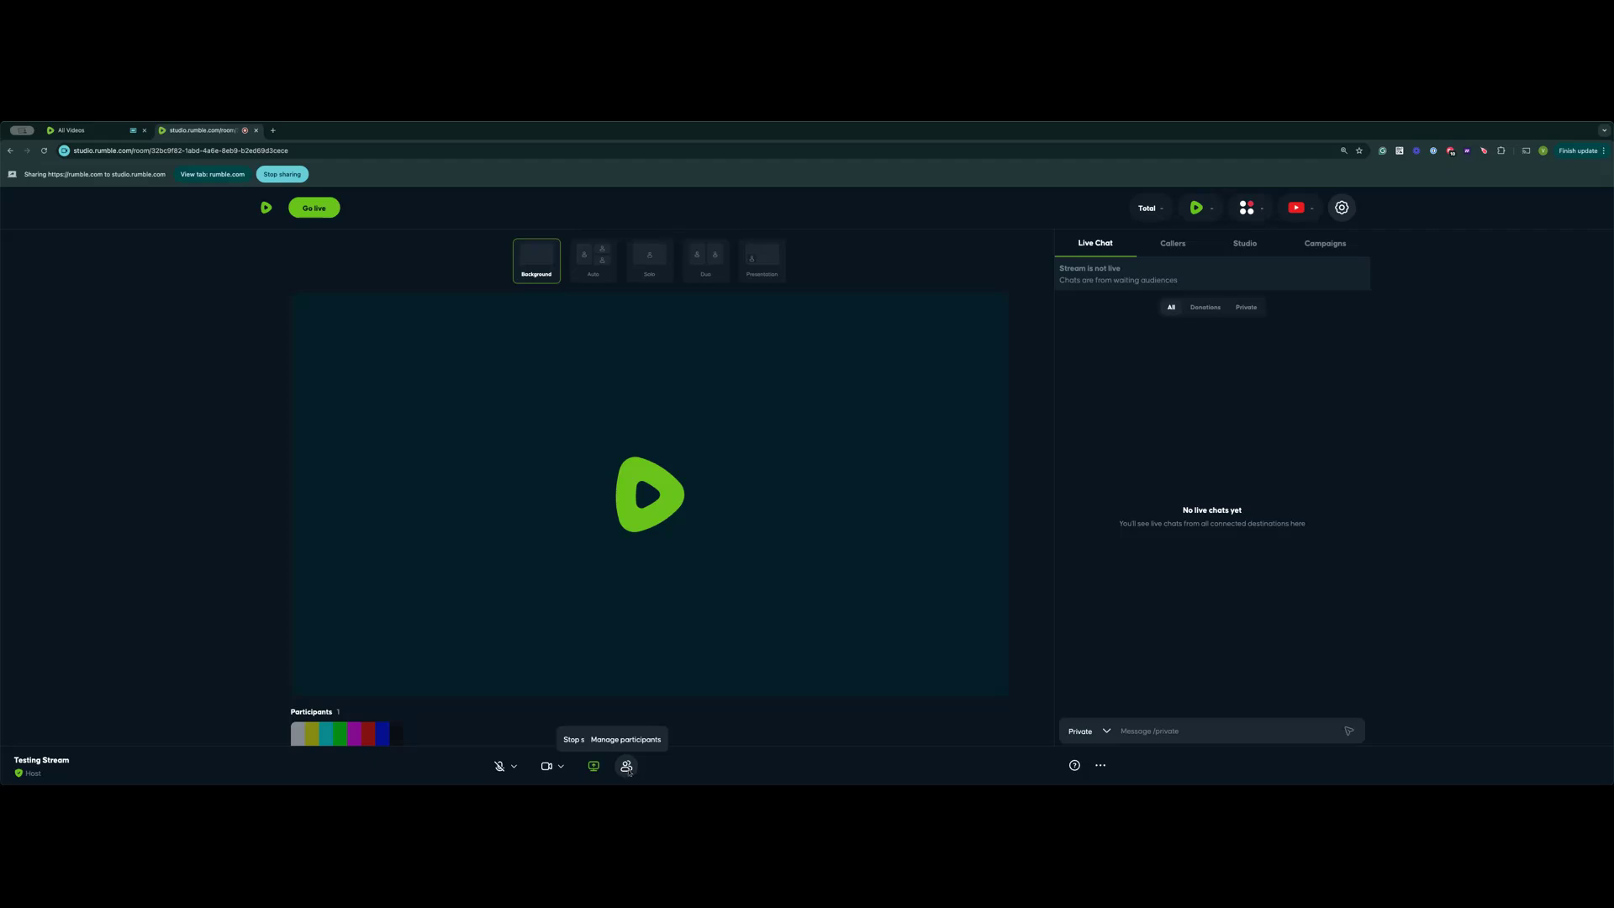
Open participant management and examine the waiting room, invitation options and participants list.
click(627, 767)
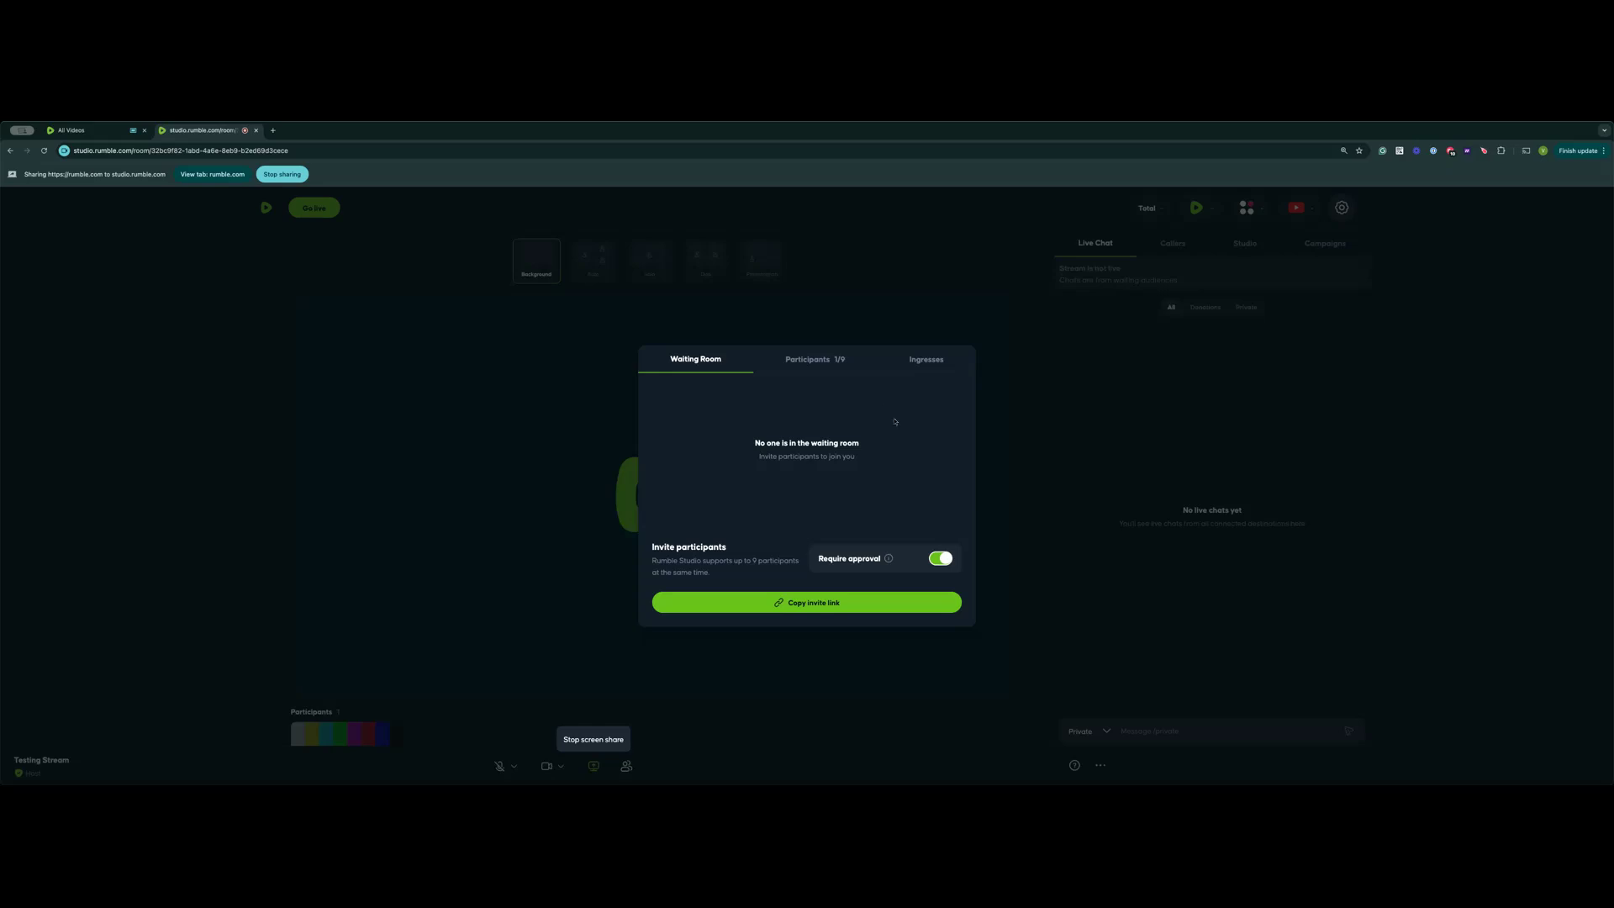
click(878, 310)
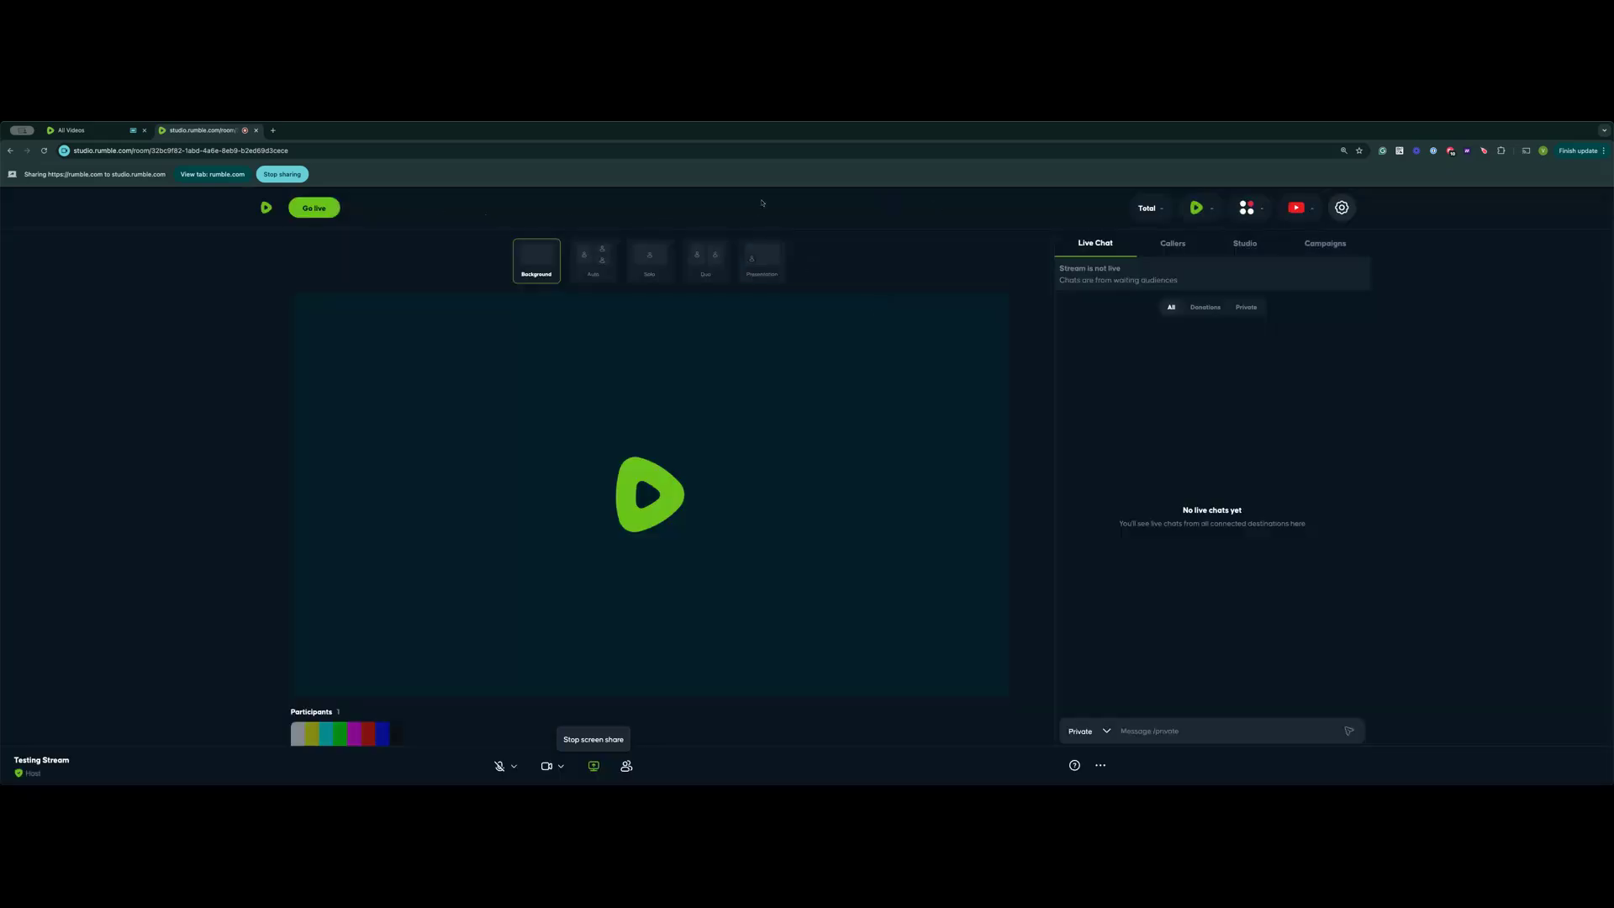
click(626, 767)
click(818, 363)
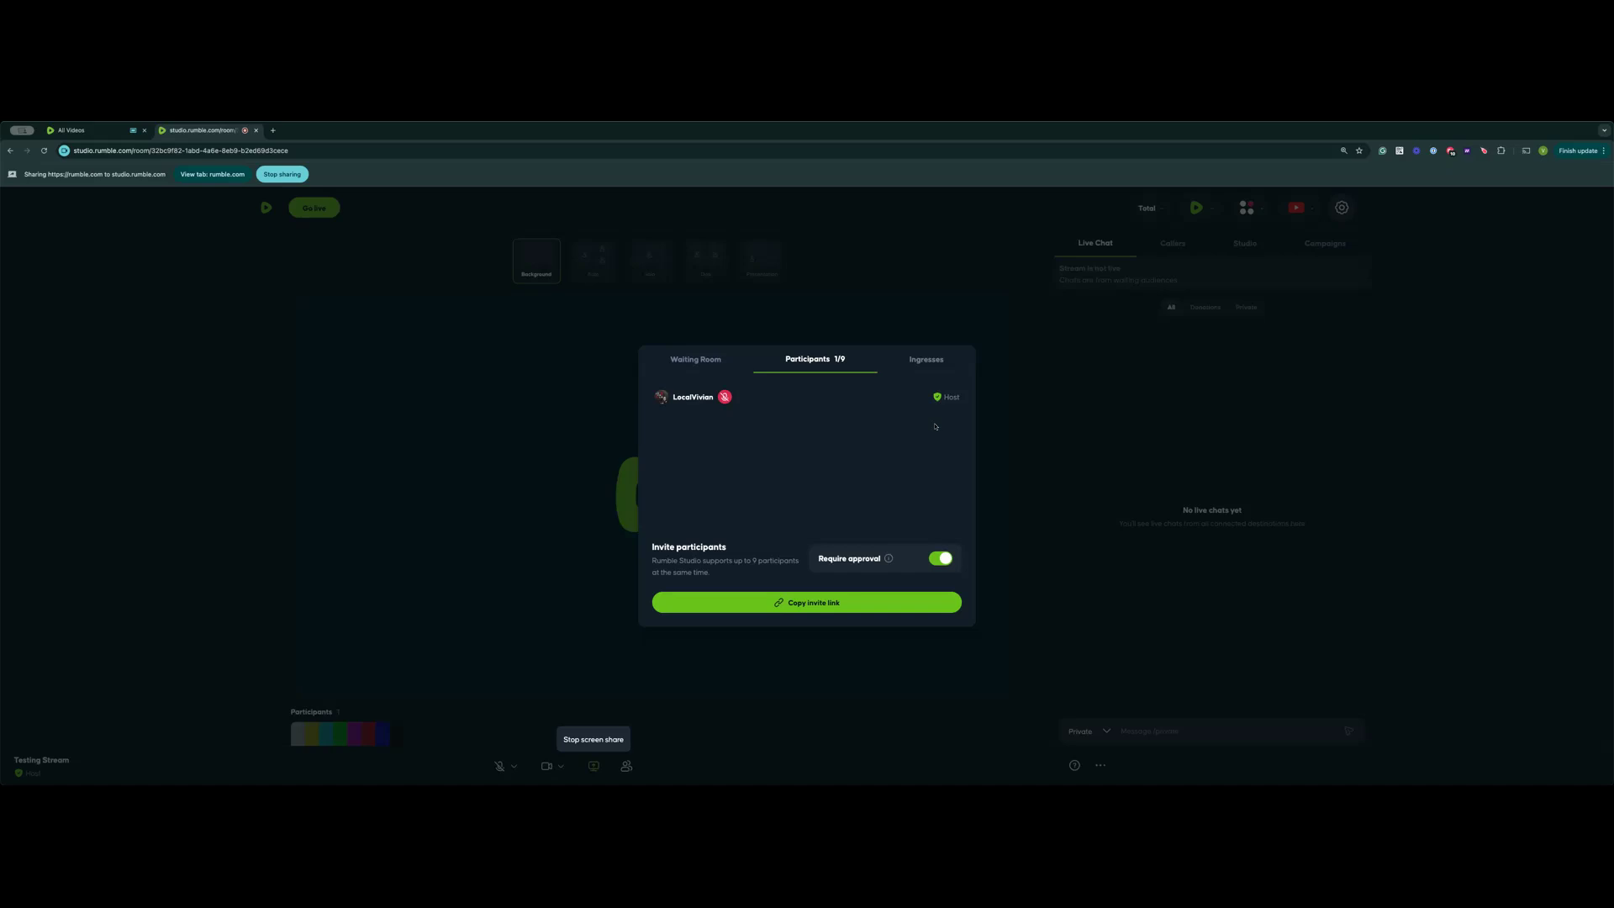
Leave participant management and examine the live chat's Donations, Private and All filters and the message audience options.
click(557, 601)
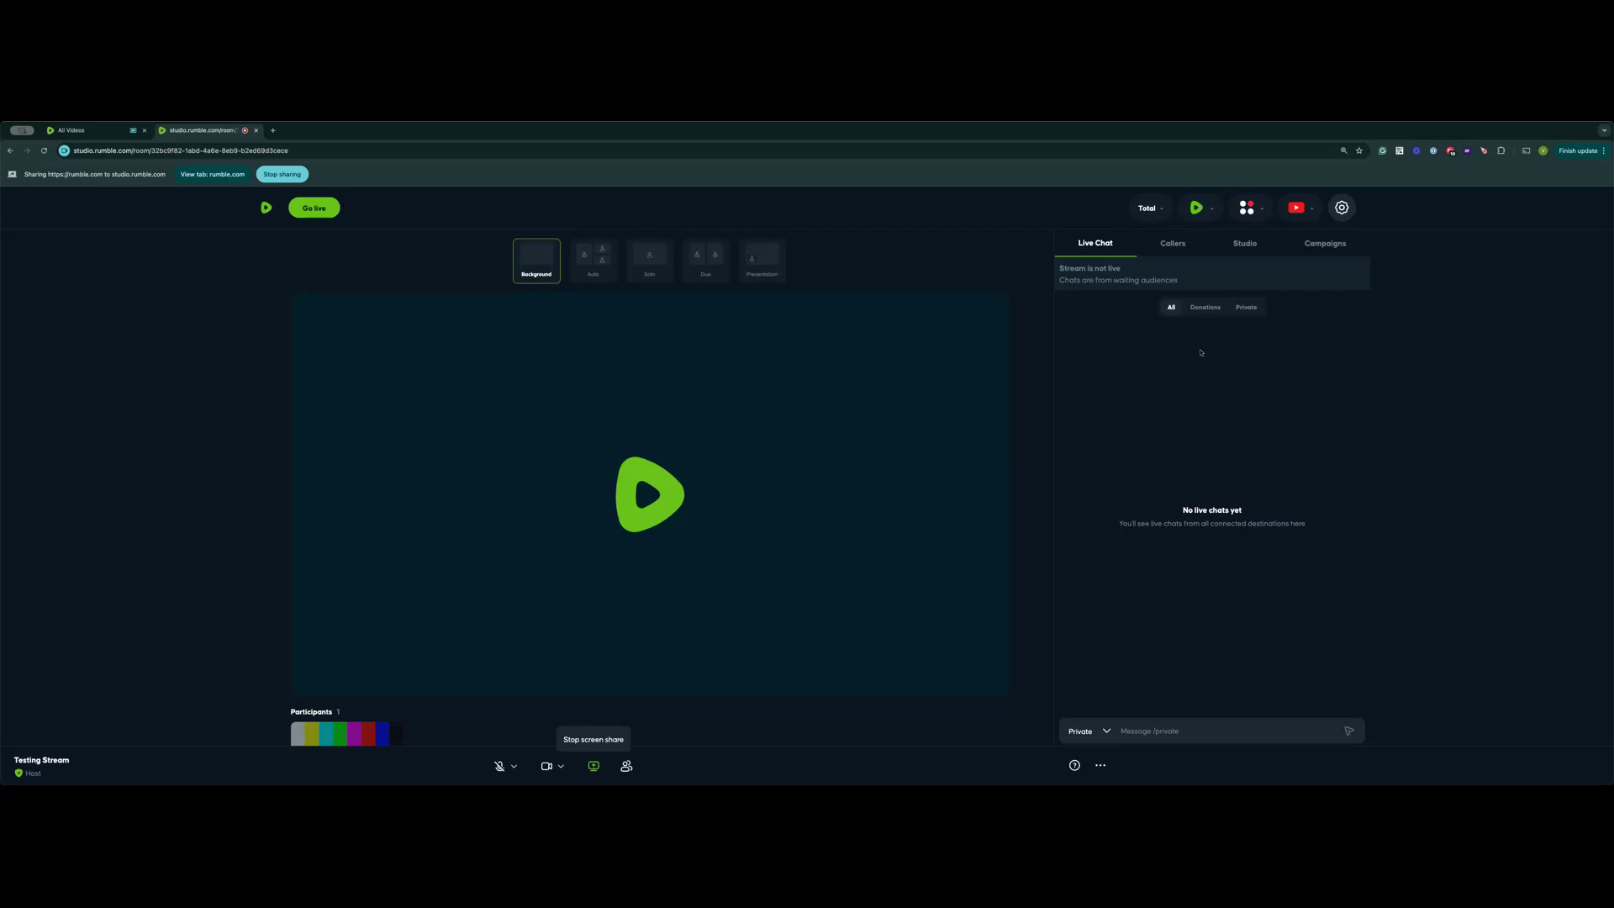
click(1200, 309)
click(1247, 311)
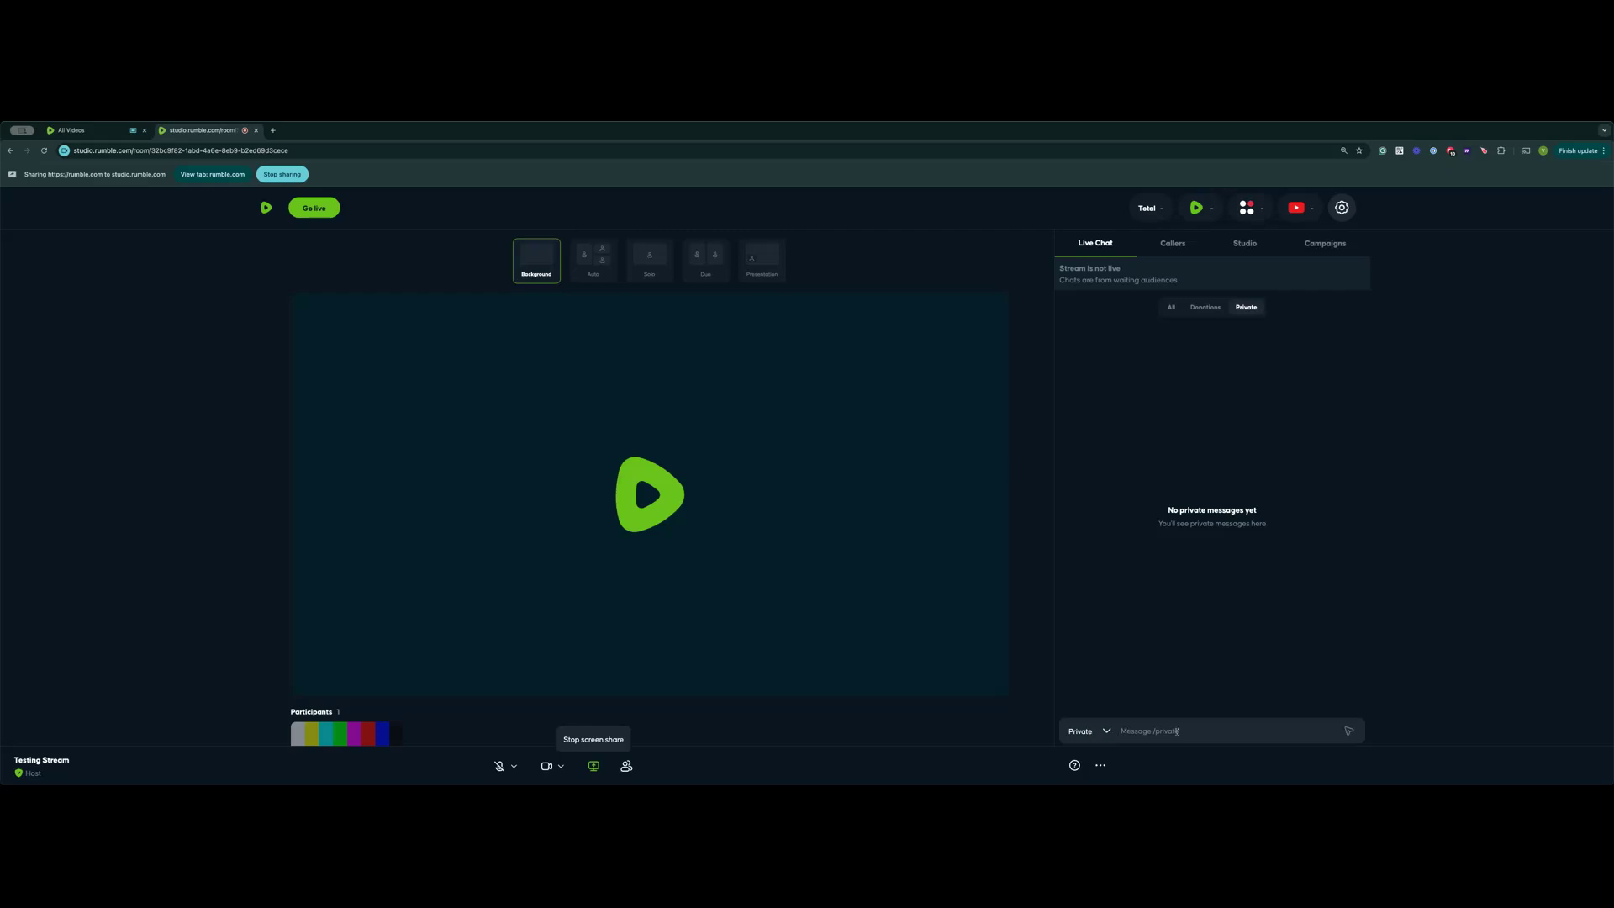
click(1107, 732)
click(1071, 734)
click(1171, 308)
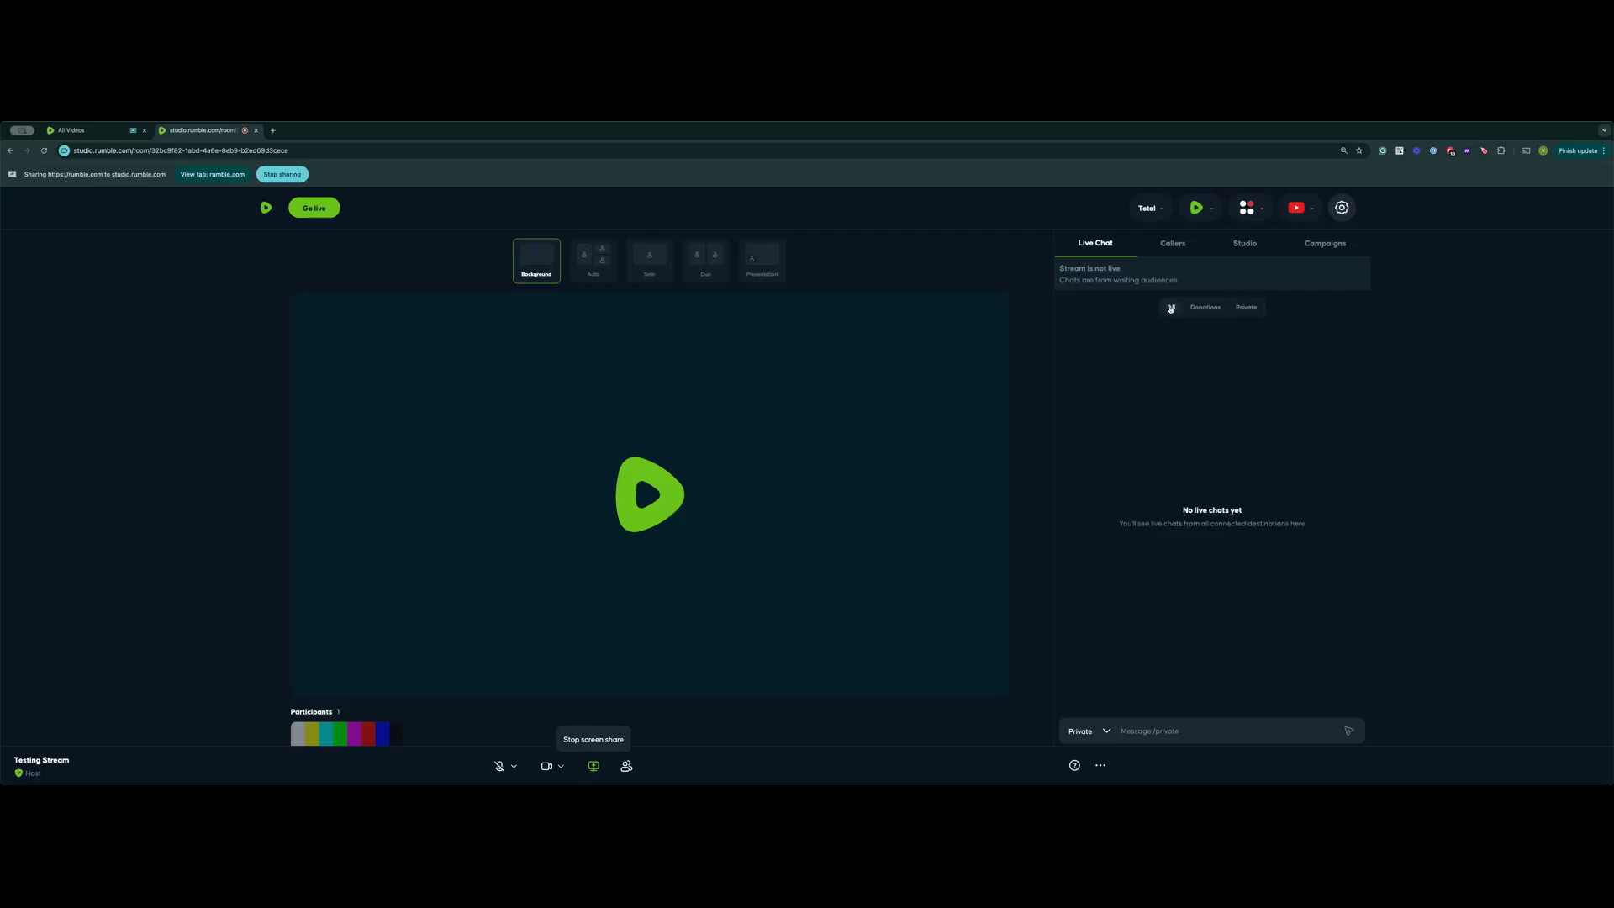
Apply the saved theme "Guest Names and Live Chat Overlay" and preview it with the Solo layout.
click(1240, 245)
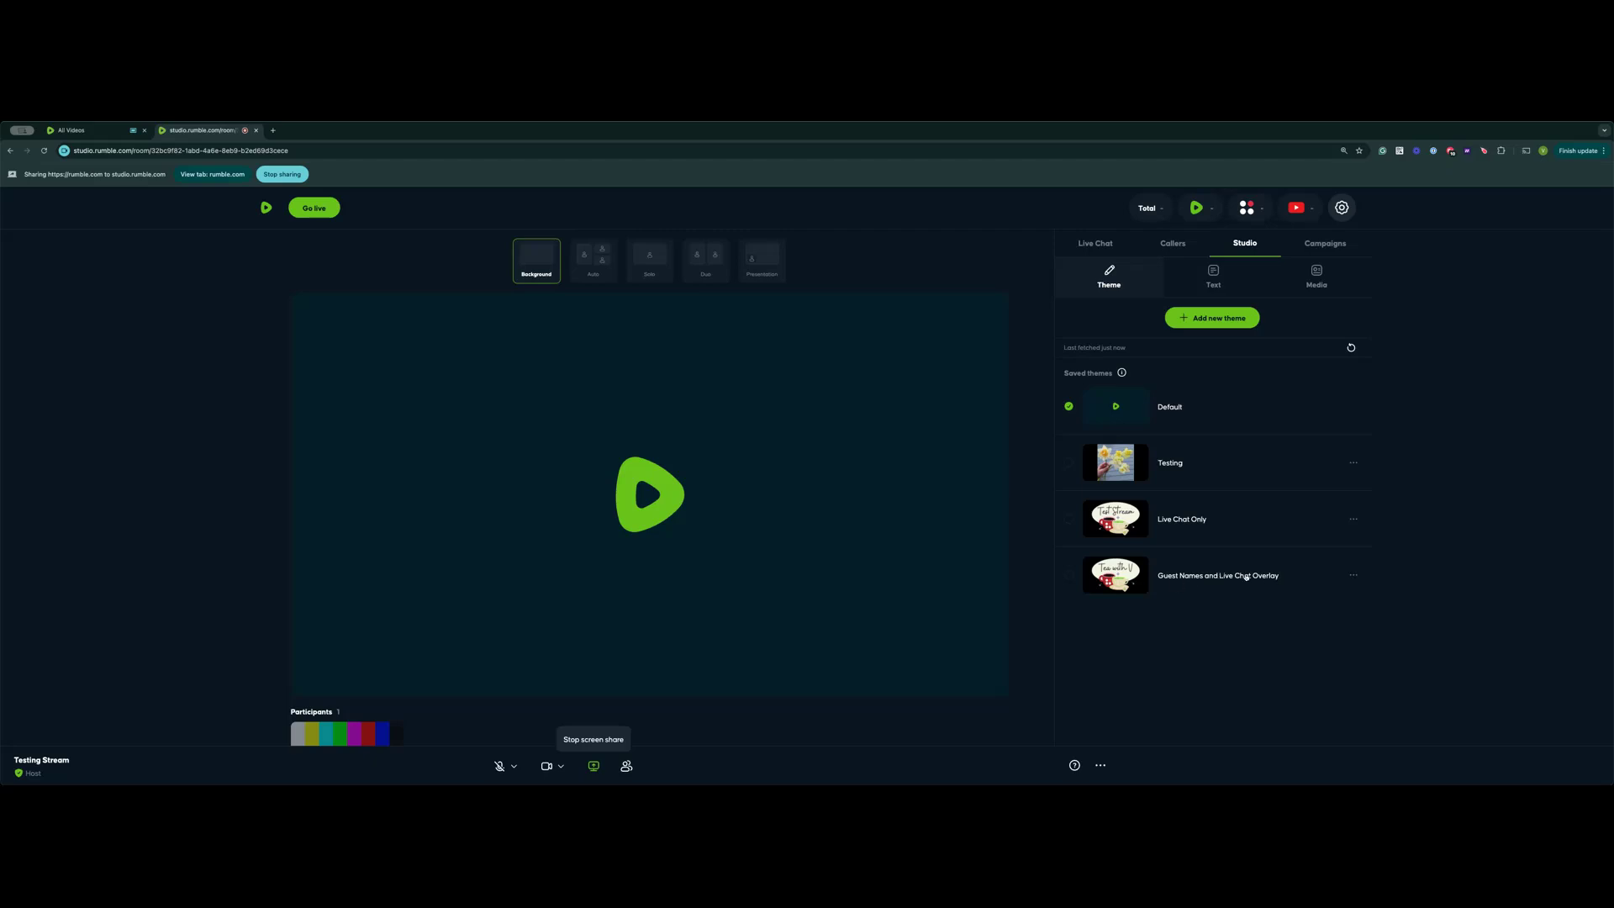
click(1068, 575)
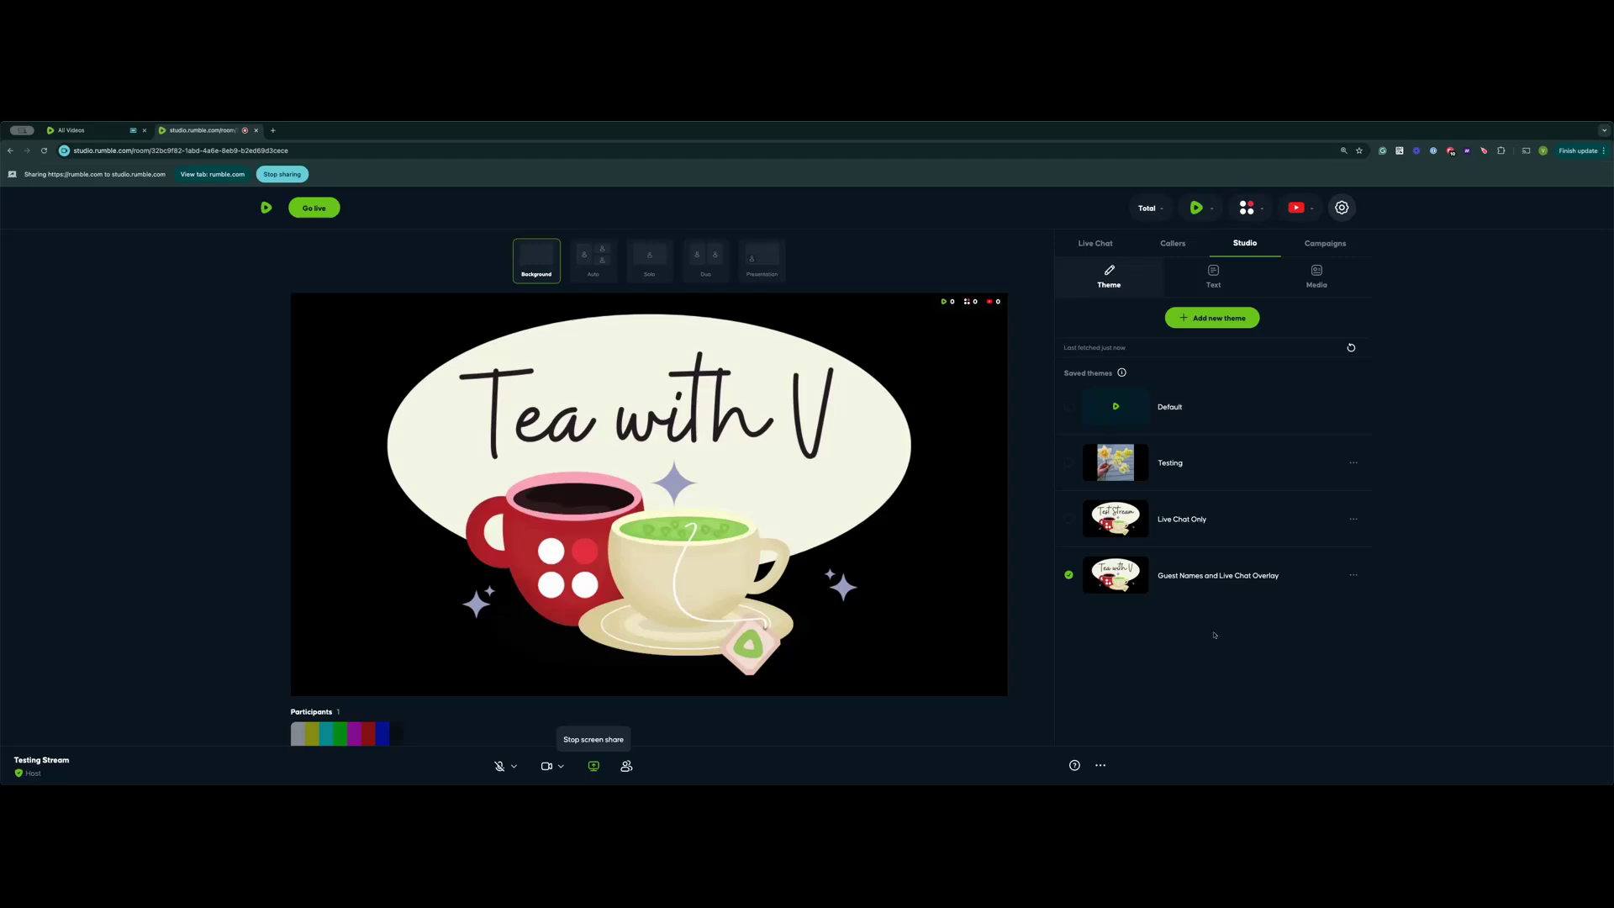
scroll(543, 651, down, 3)
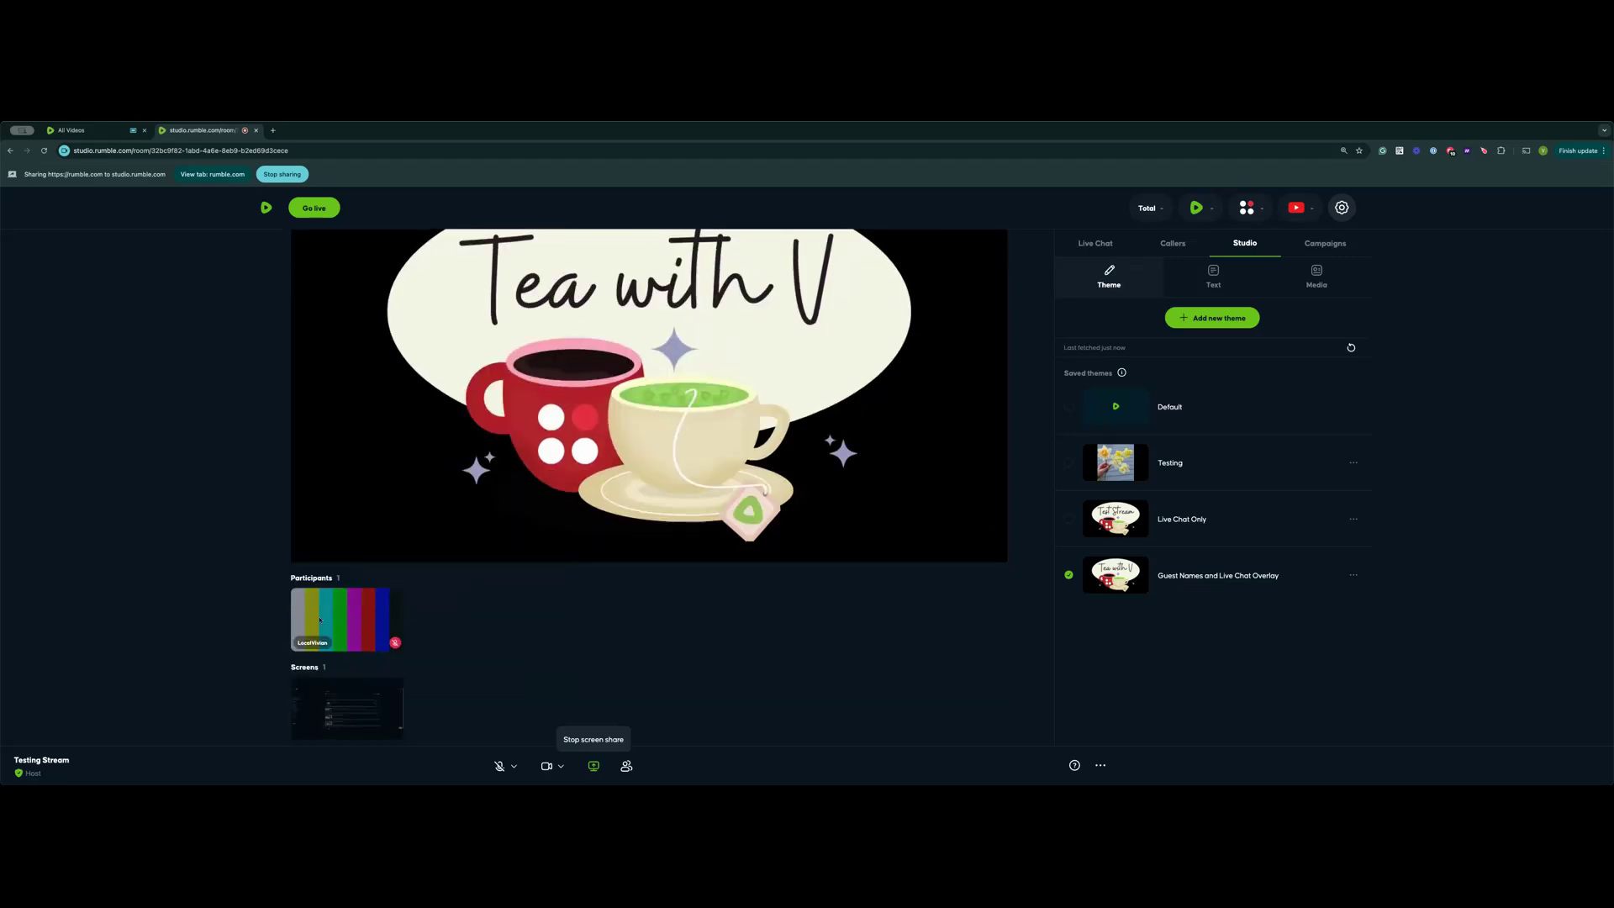
scroll(668, 611, up, 3)
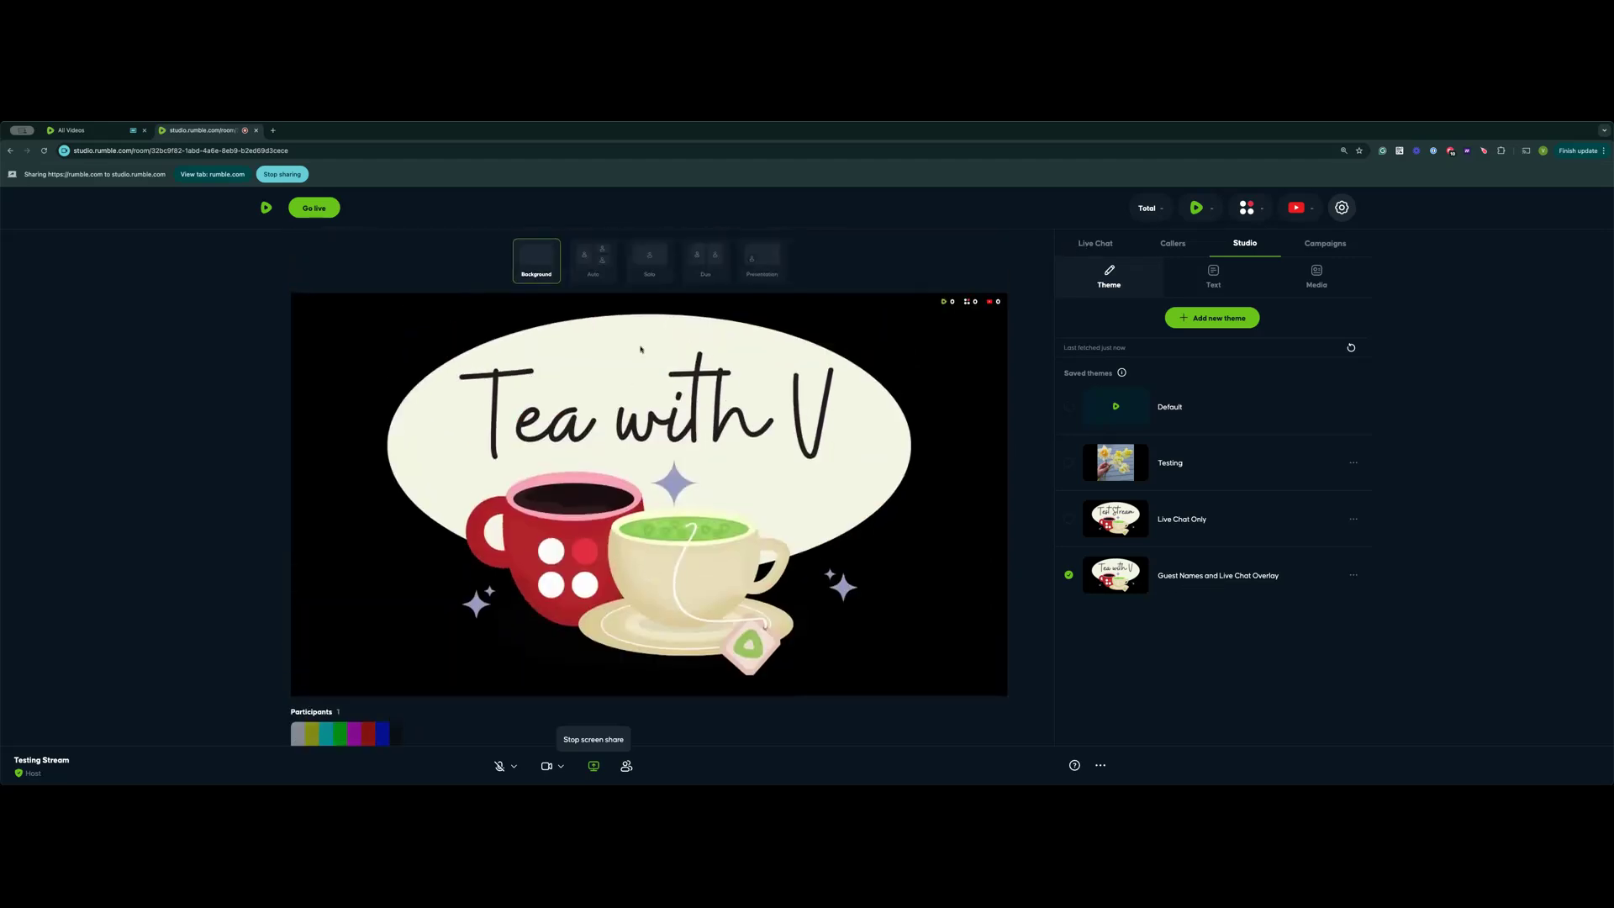
click(661, 279)
Show the saved text "Thanks for watching my stream! Have a great day!" on the stream, both before and after applying the Testing theme.
click(1211, 281)
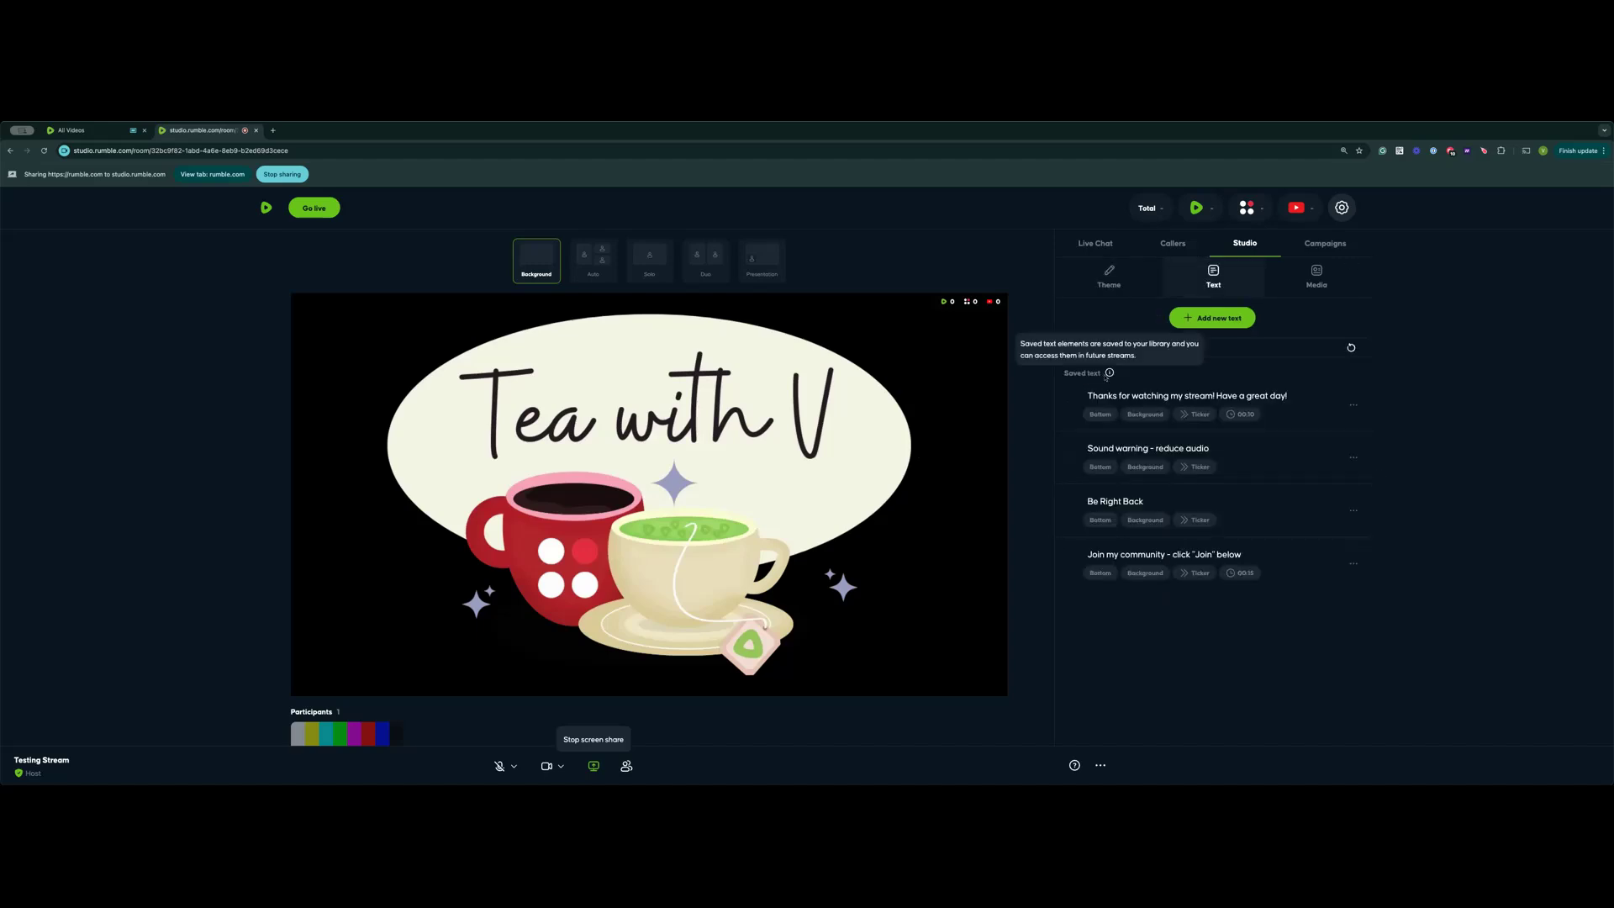
click(1069, 406)
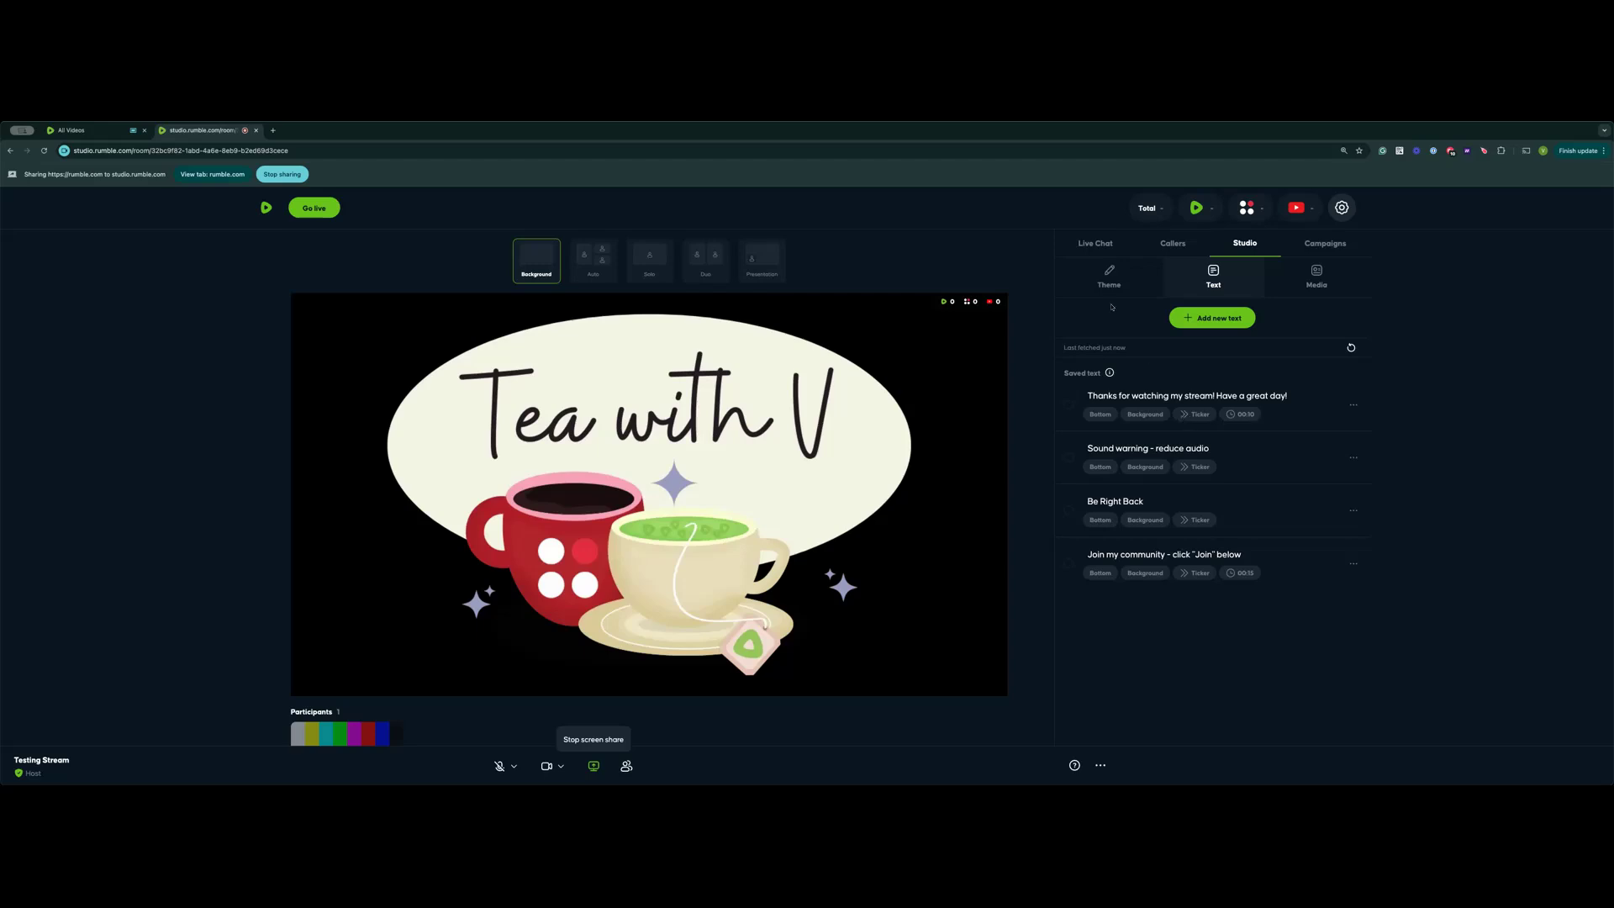
click(1109, 271)
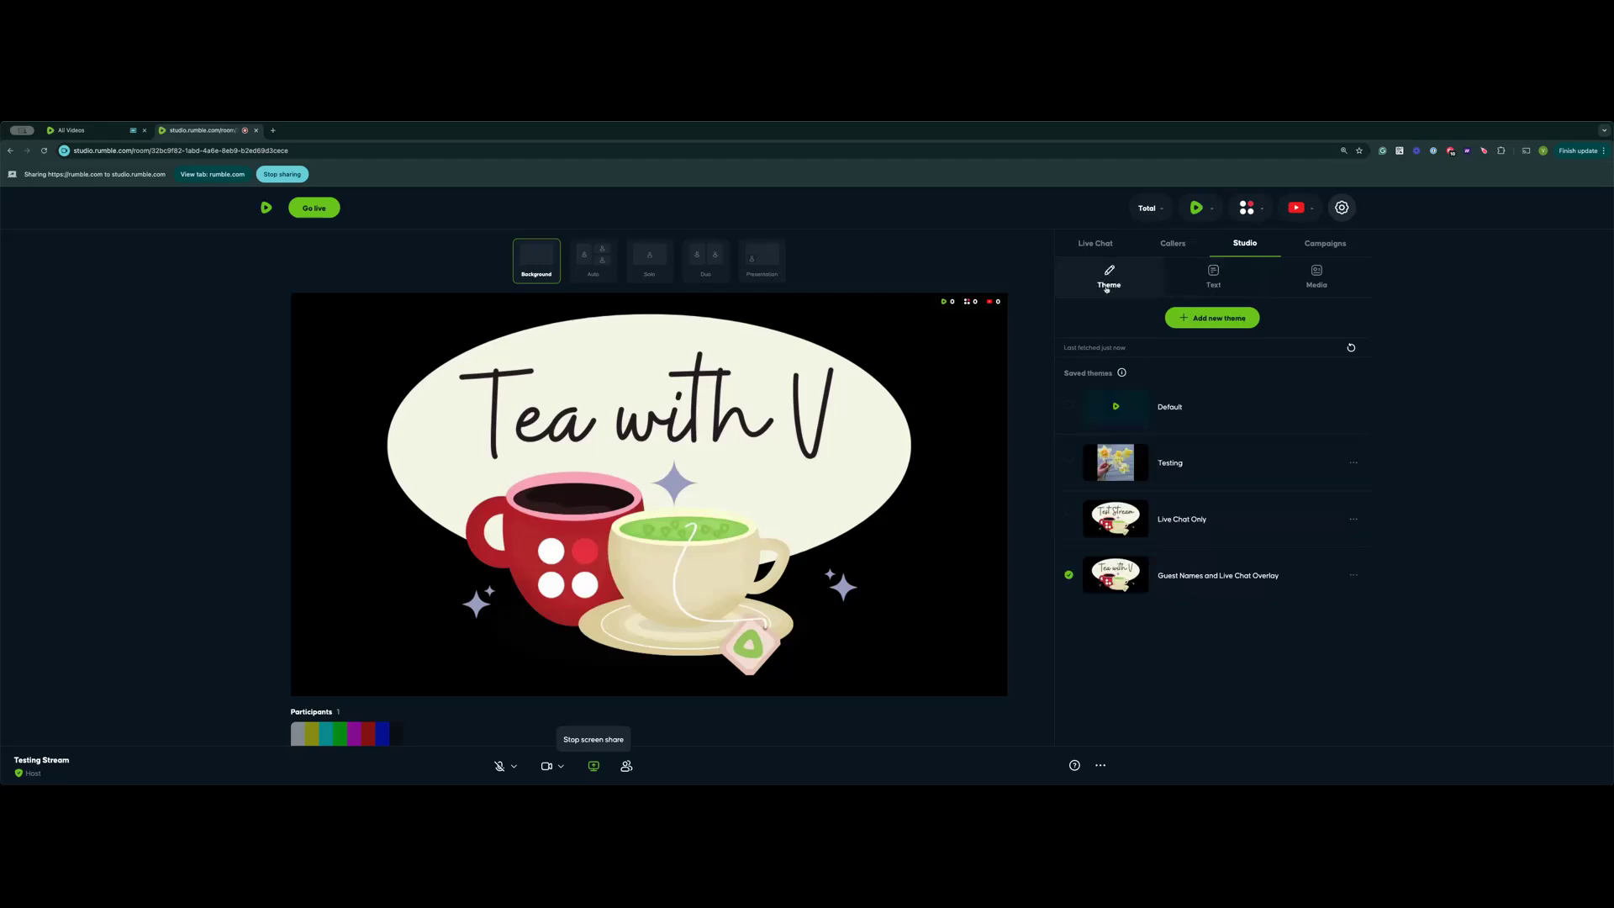
click(1070, 463)
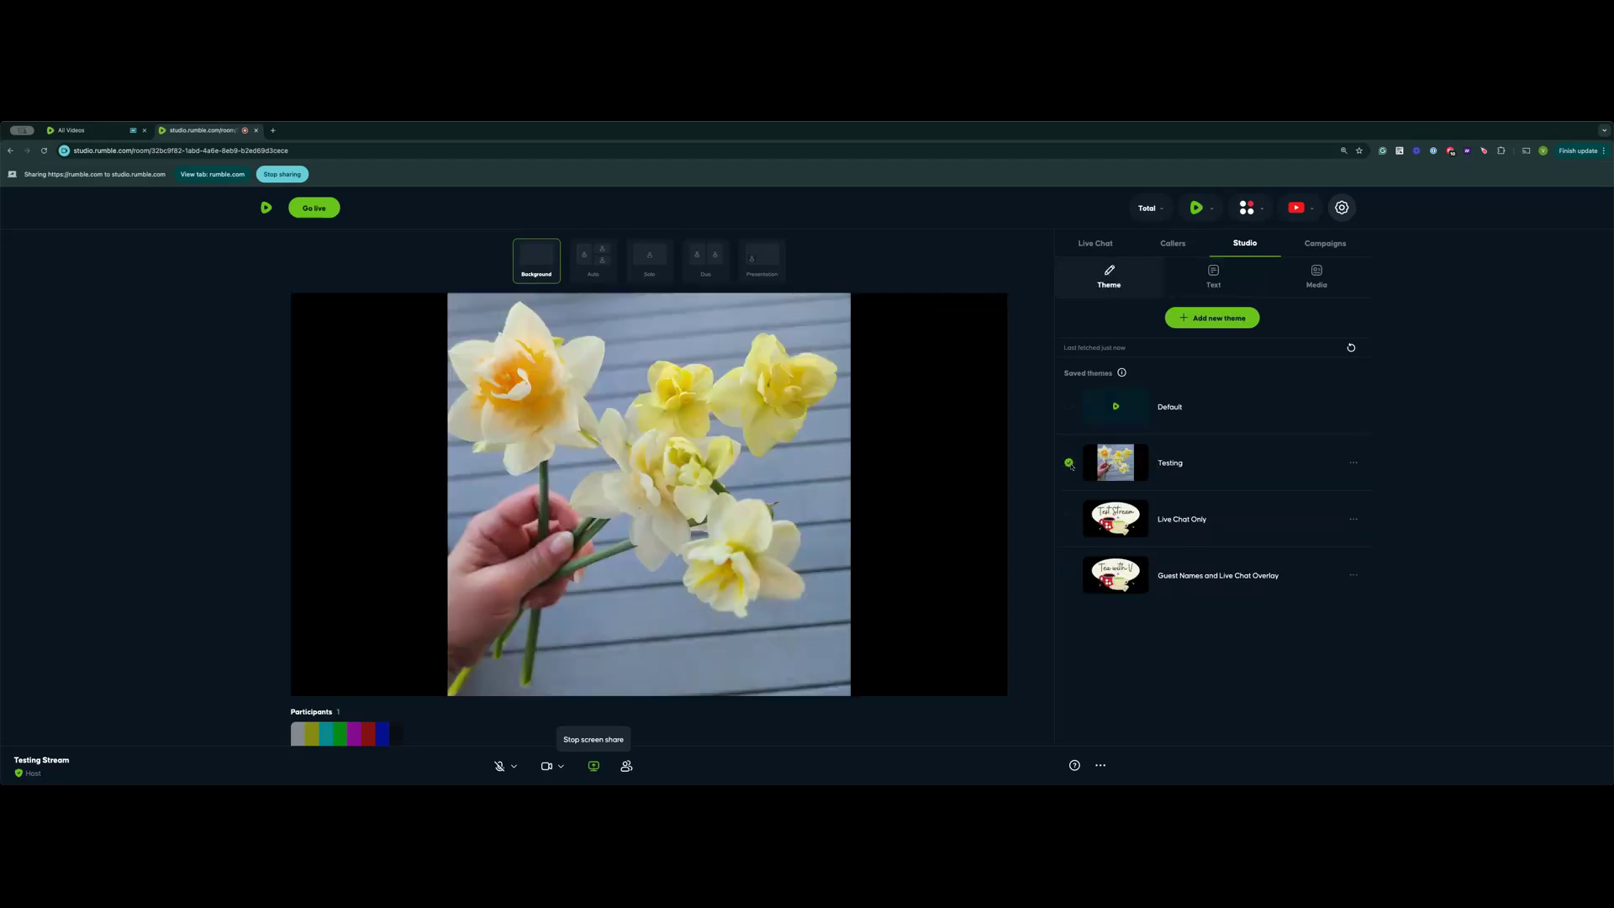
click(1197, 283)
click(1069, 405)
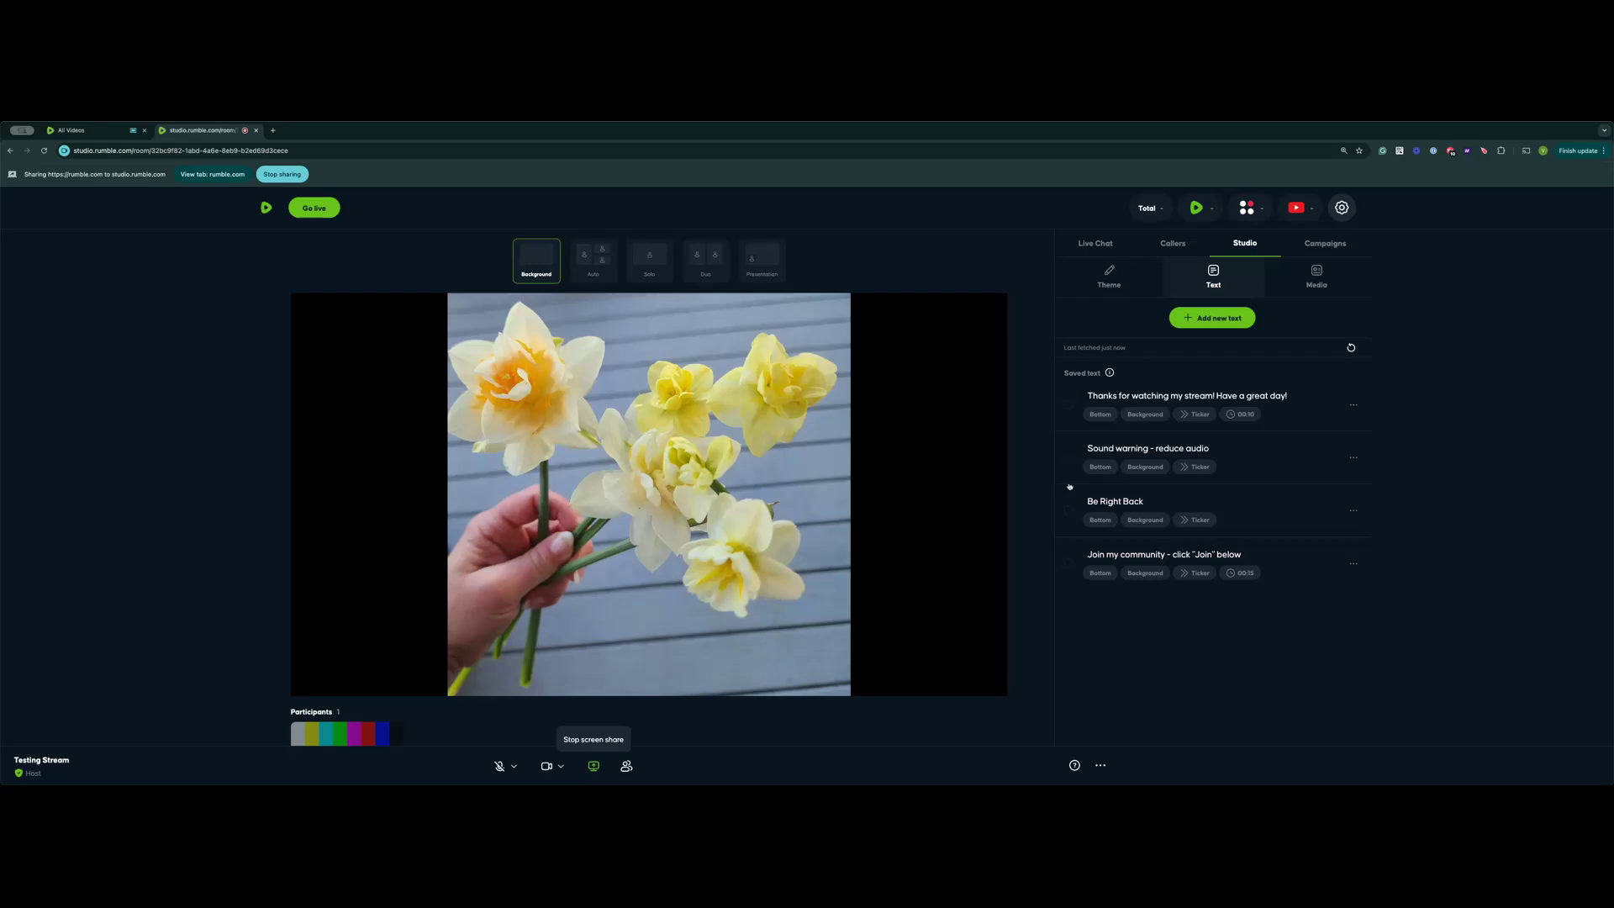
Try the saved text tickers 'Join my community - click "Join" below' and "Be Right Back" on the stream, and turn both off.
click(1071, 567)
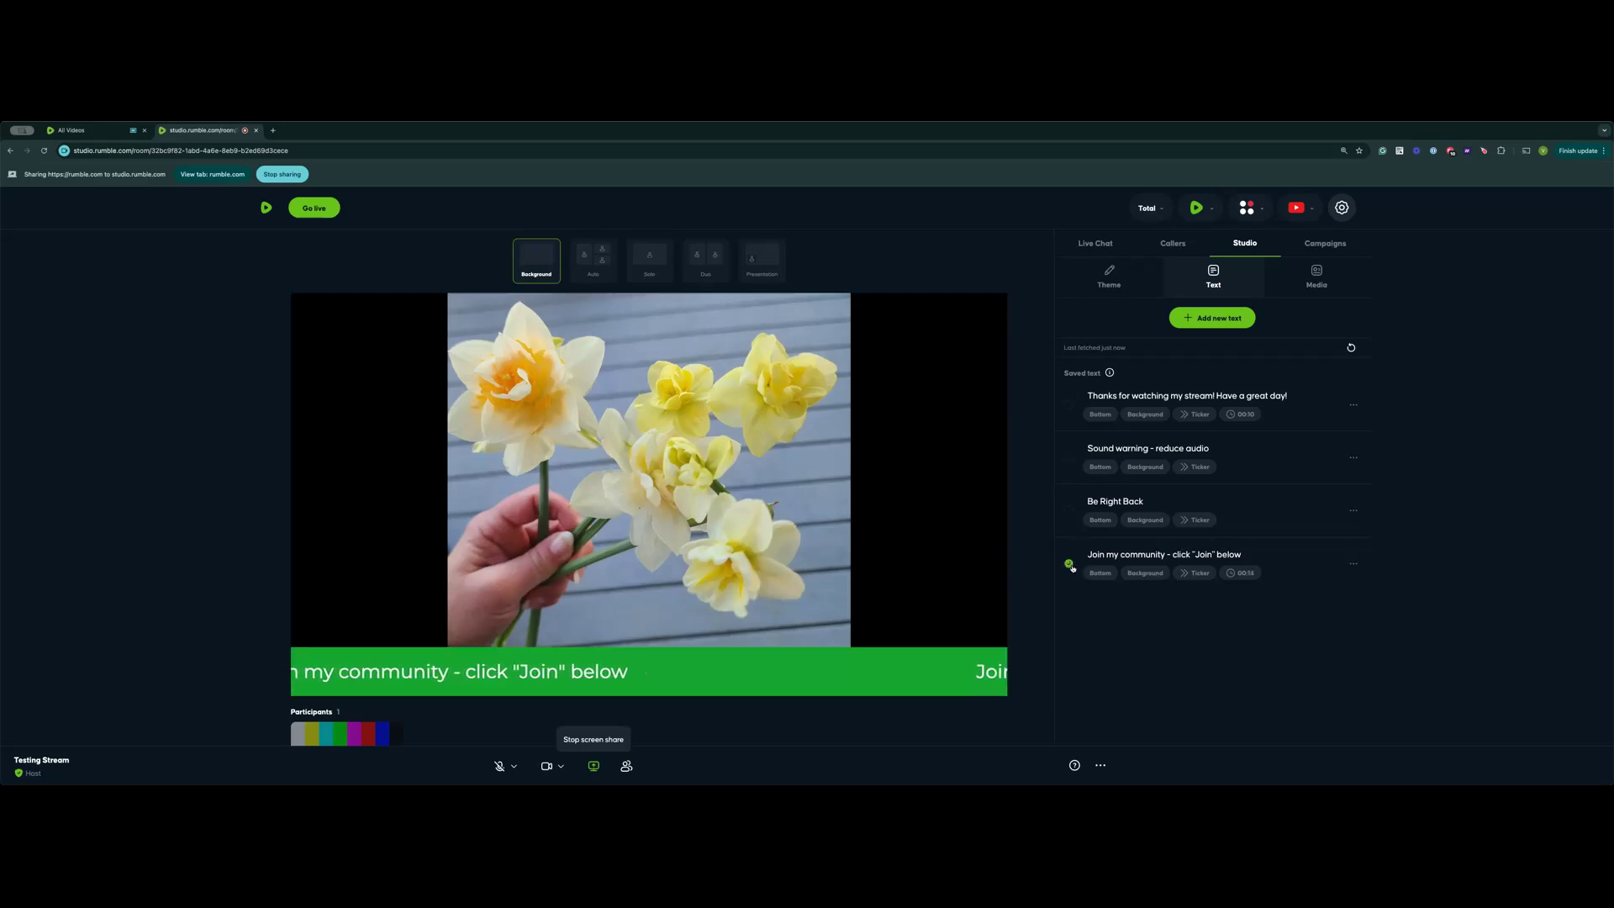
click(1069, 511)
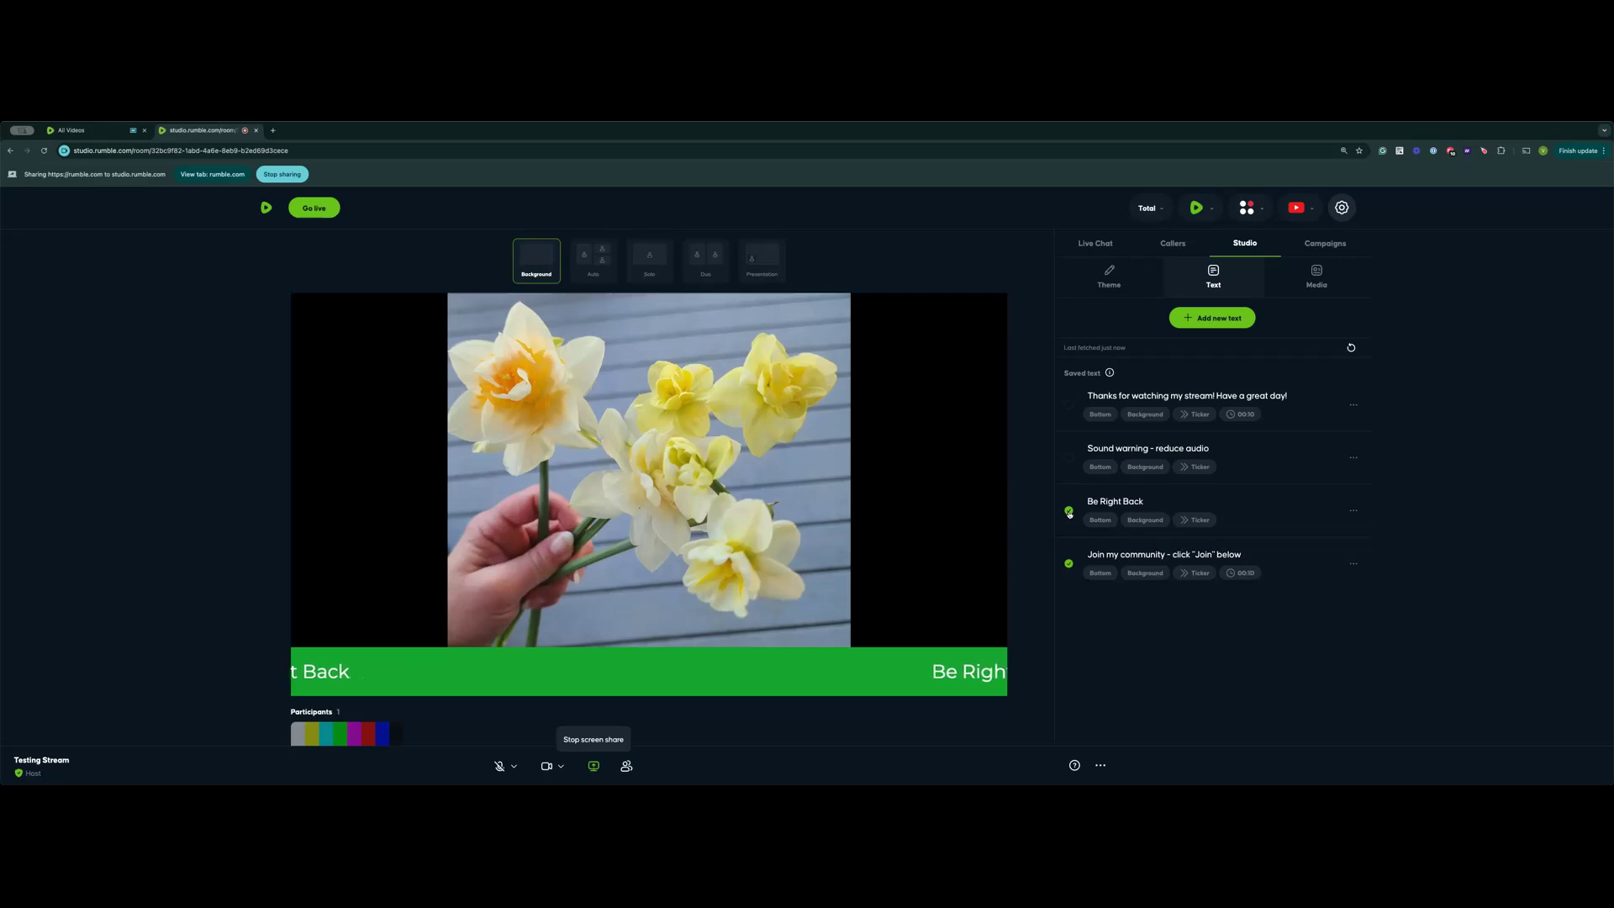
click(1069, 564)
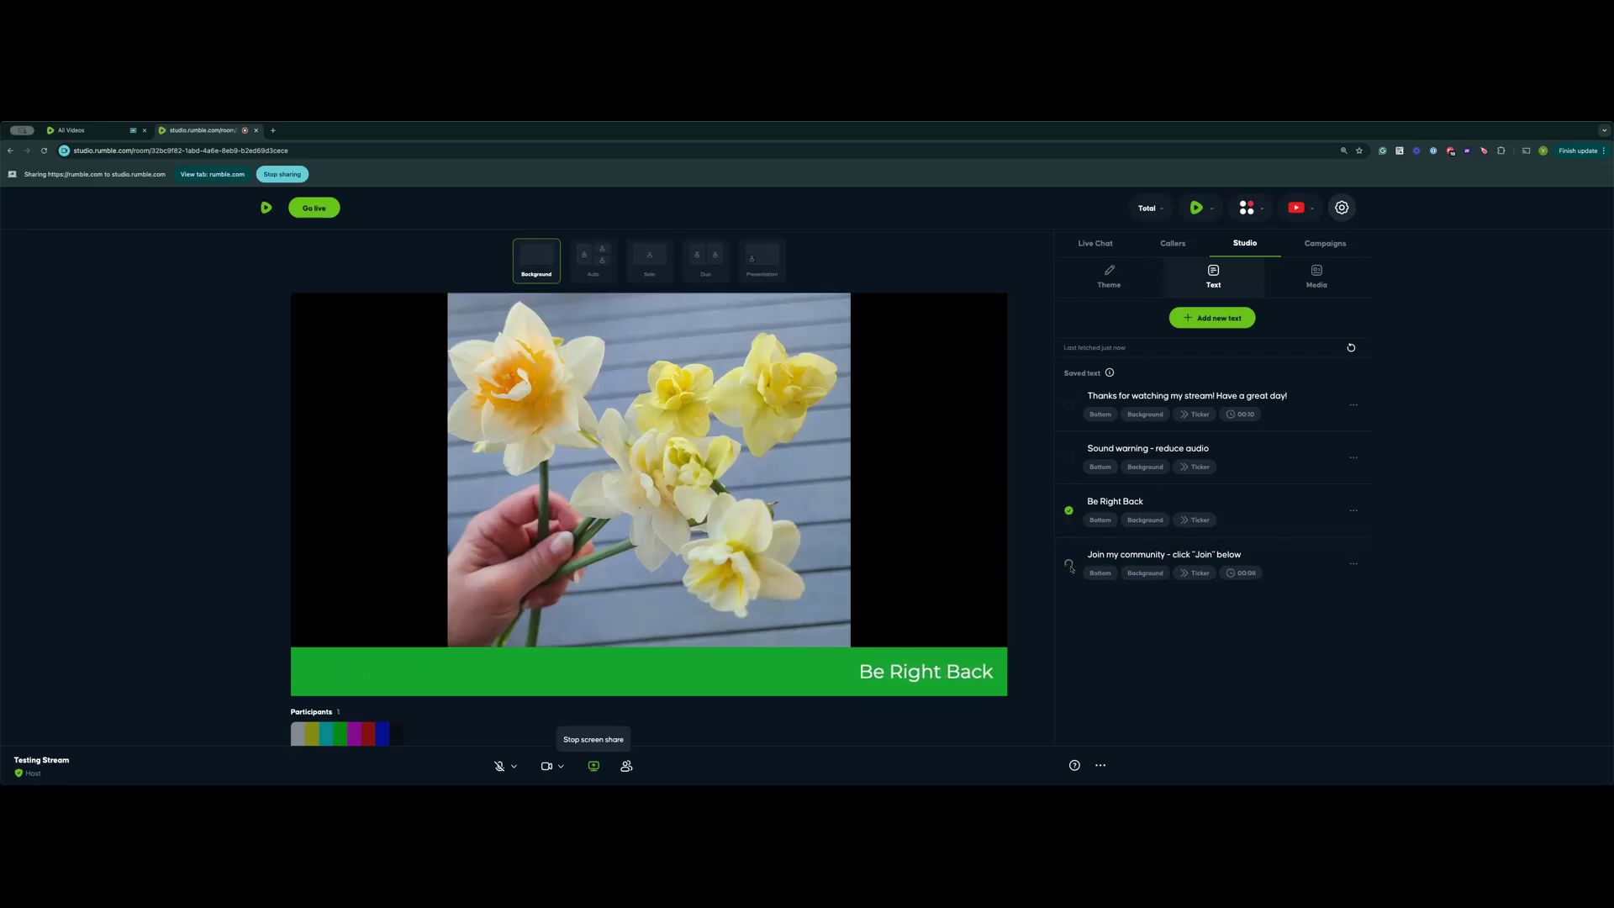
click(1069, 511)
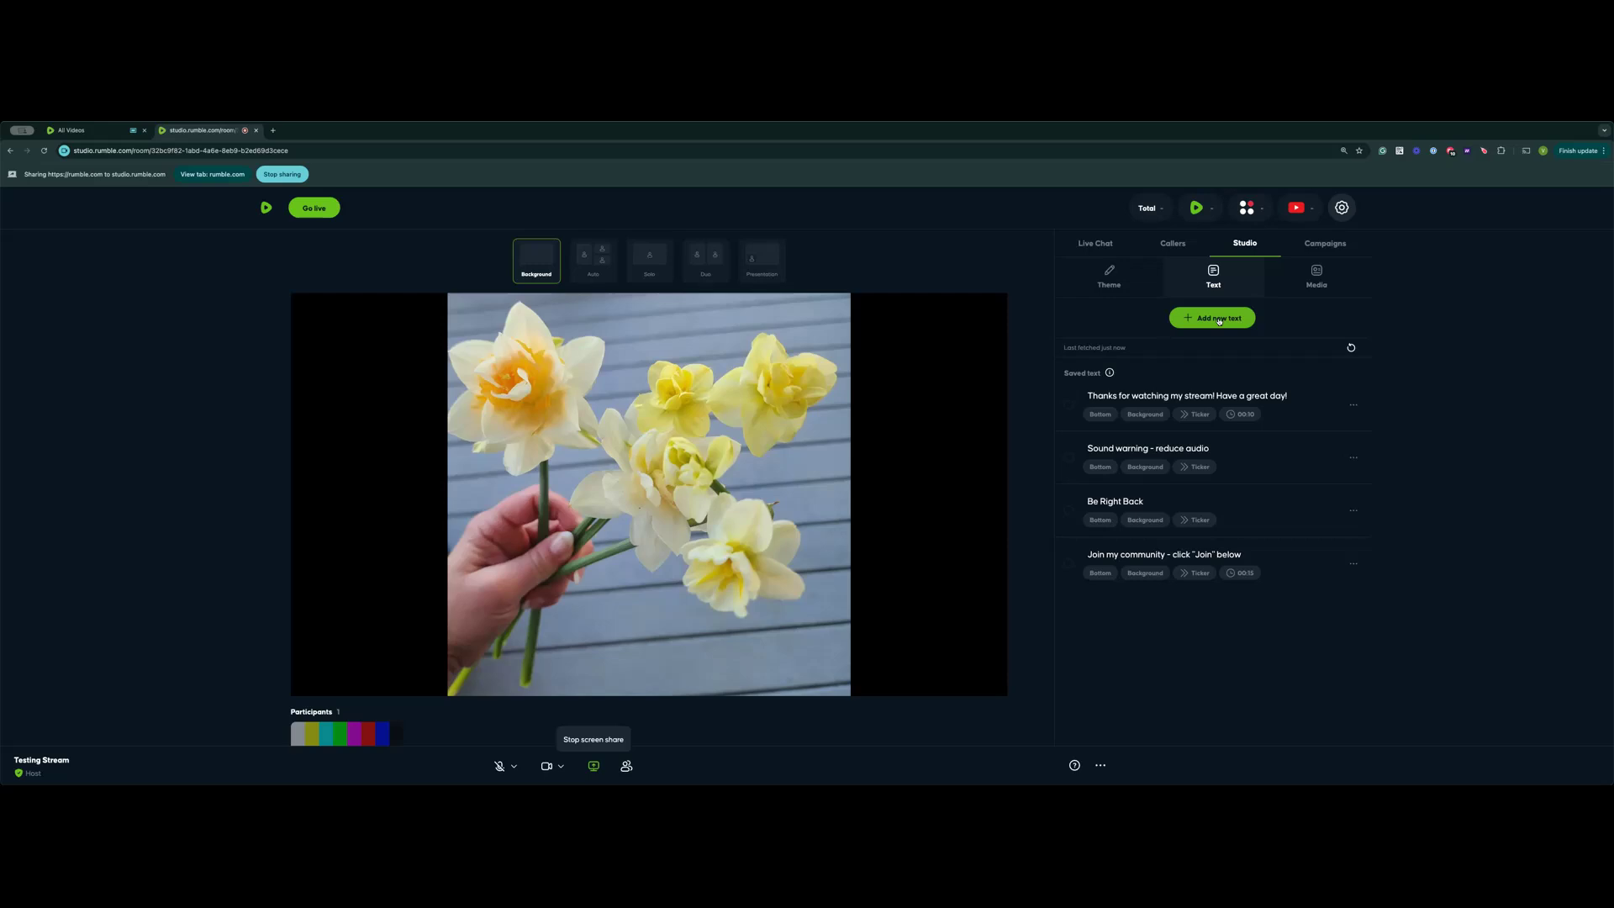
Show the saved Overlay graphic from the media library on the stream and switch to the Solo layout.
click(1112, 284)
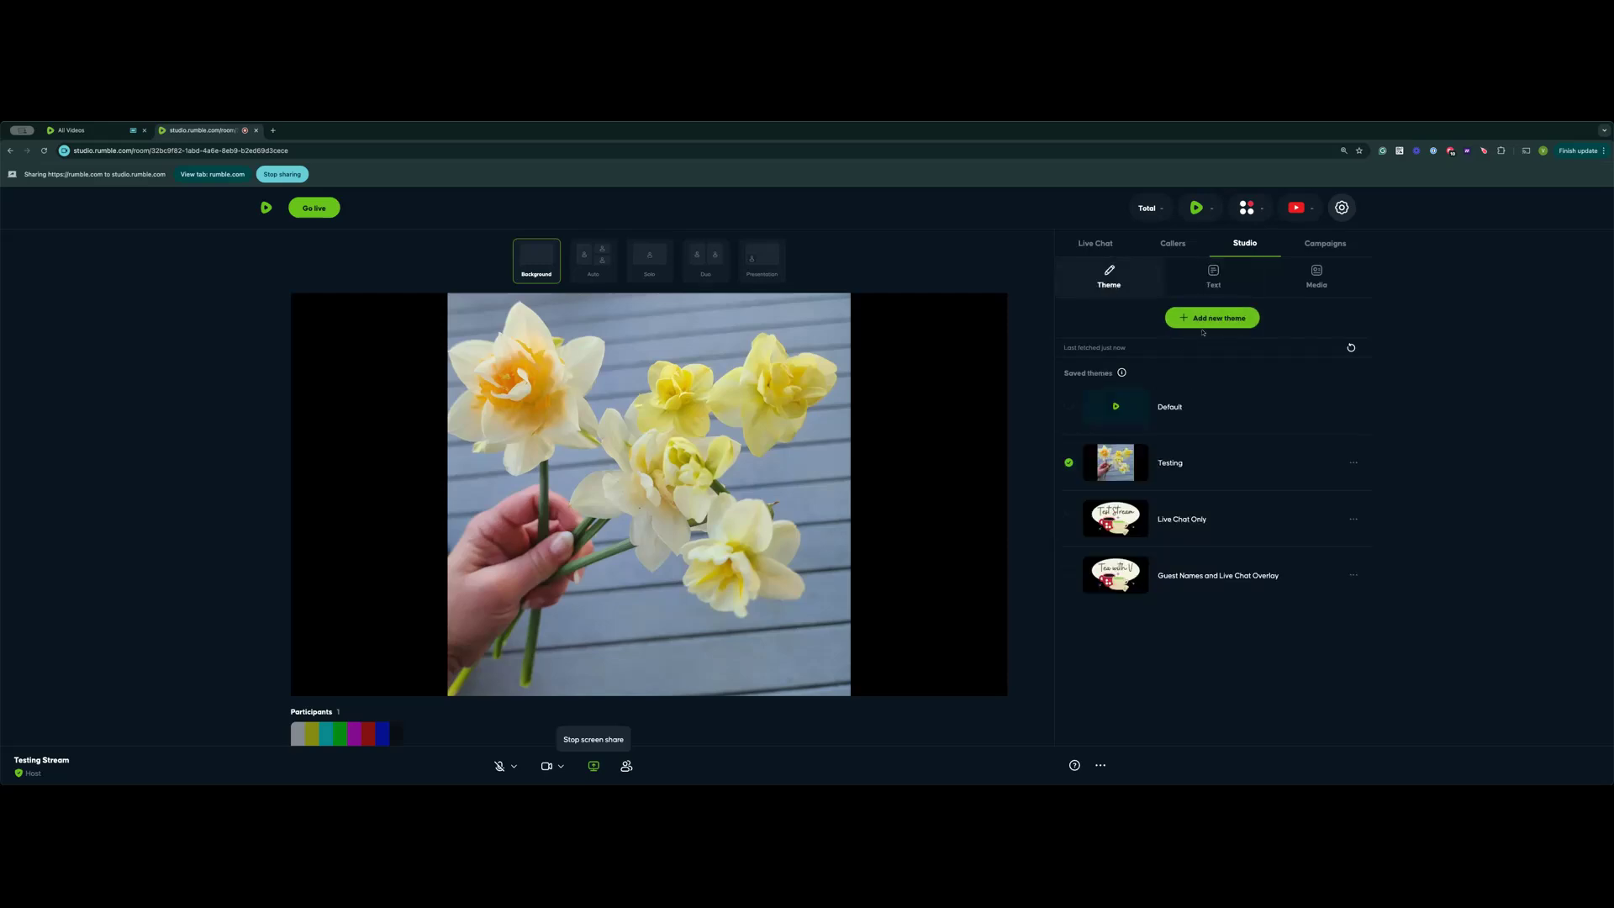
click(1313, 279)
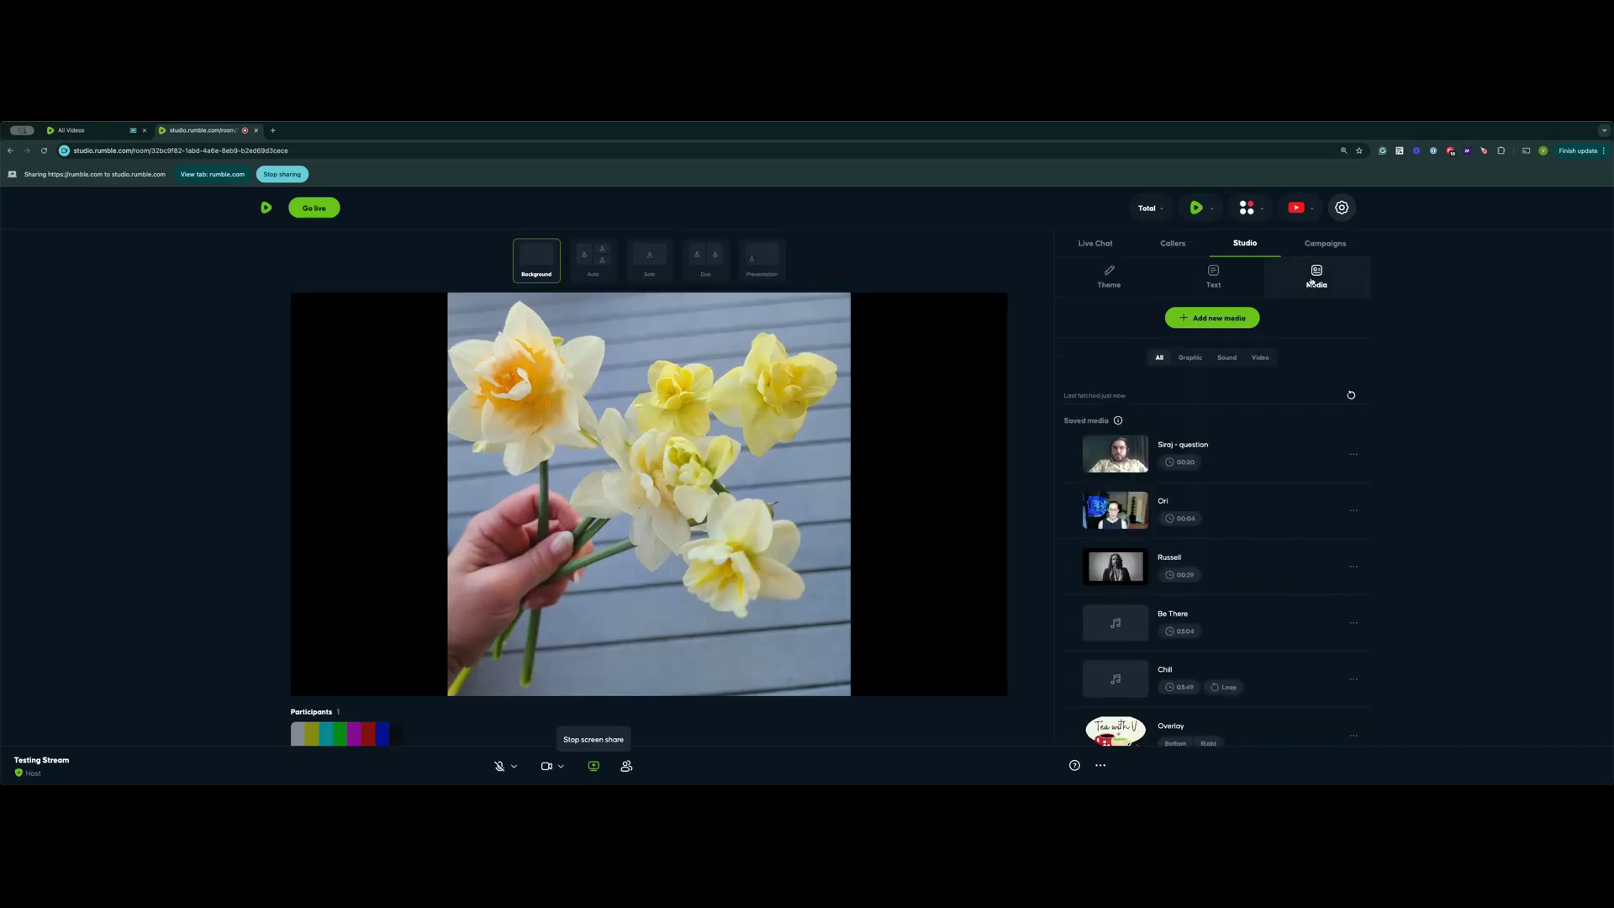
scroll(1234, 513, down, 3)
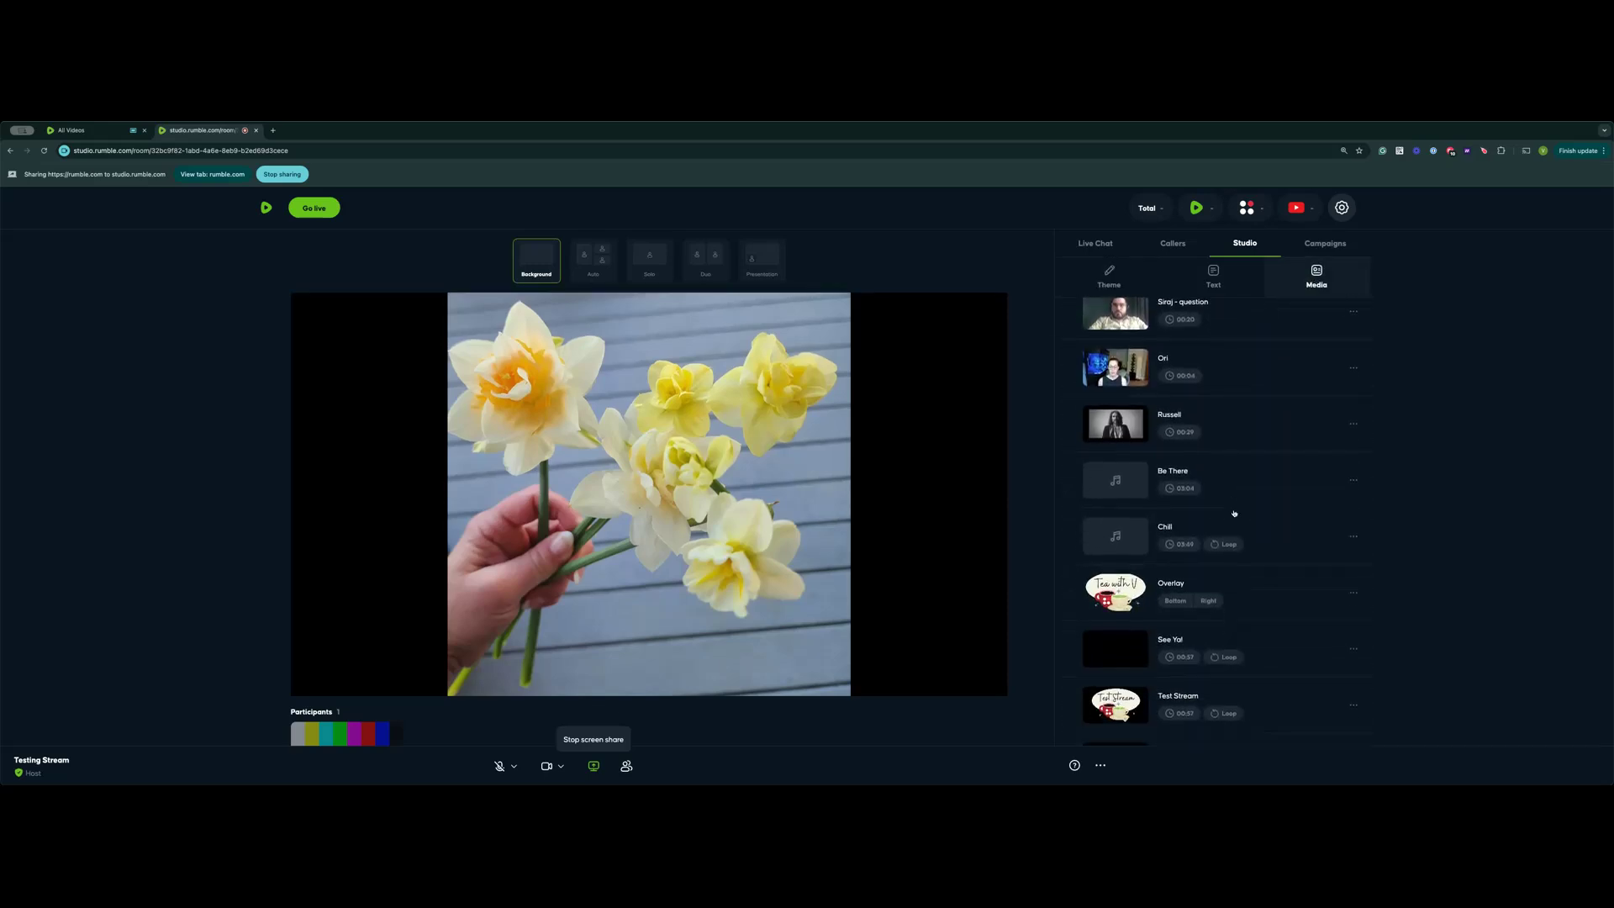
click(1069, 595)
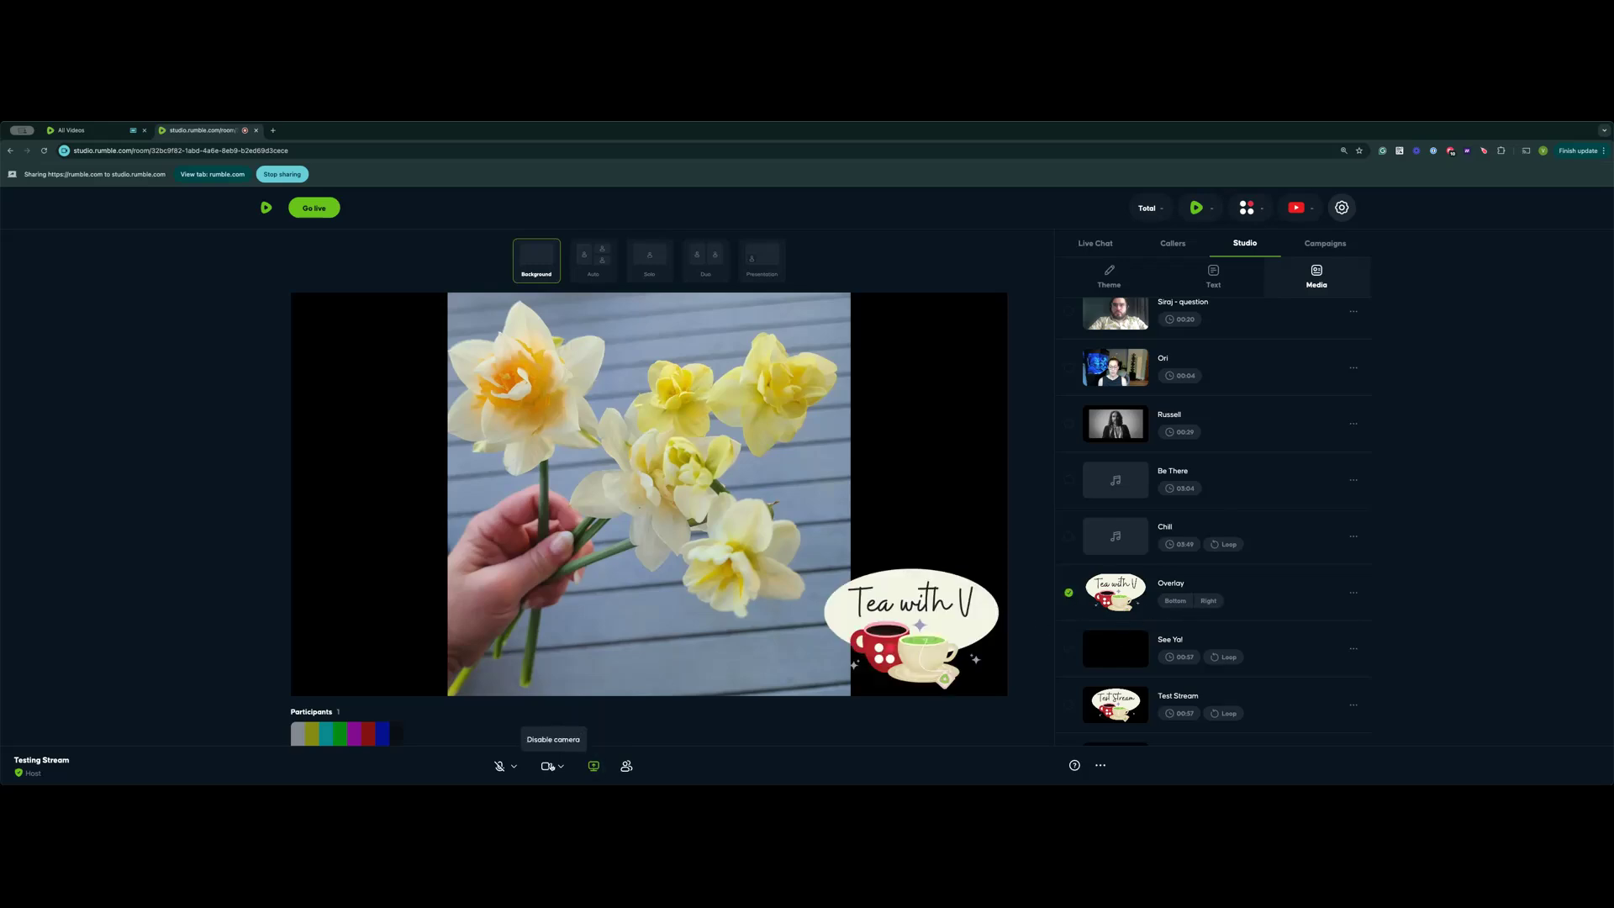
click(645, 276)
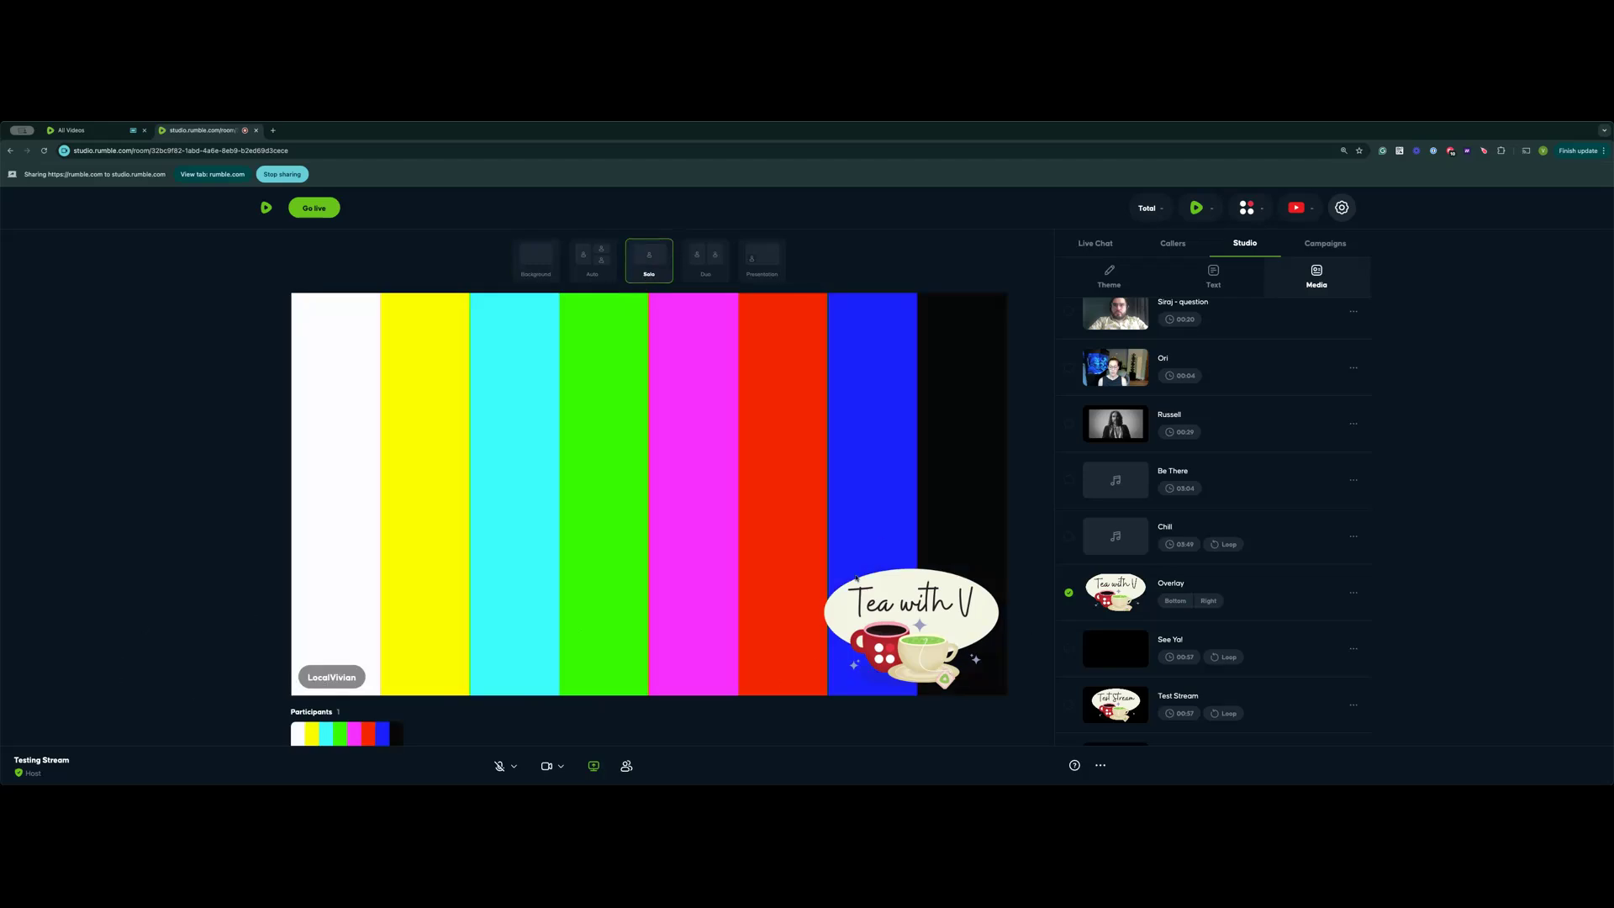
Play the saved "See Ya!" clip on the stream and remove the Overlay graphic.
scroll(1315, 596, down, 1)
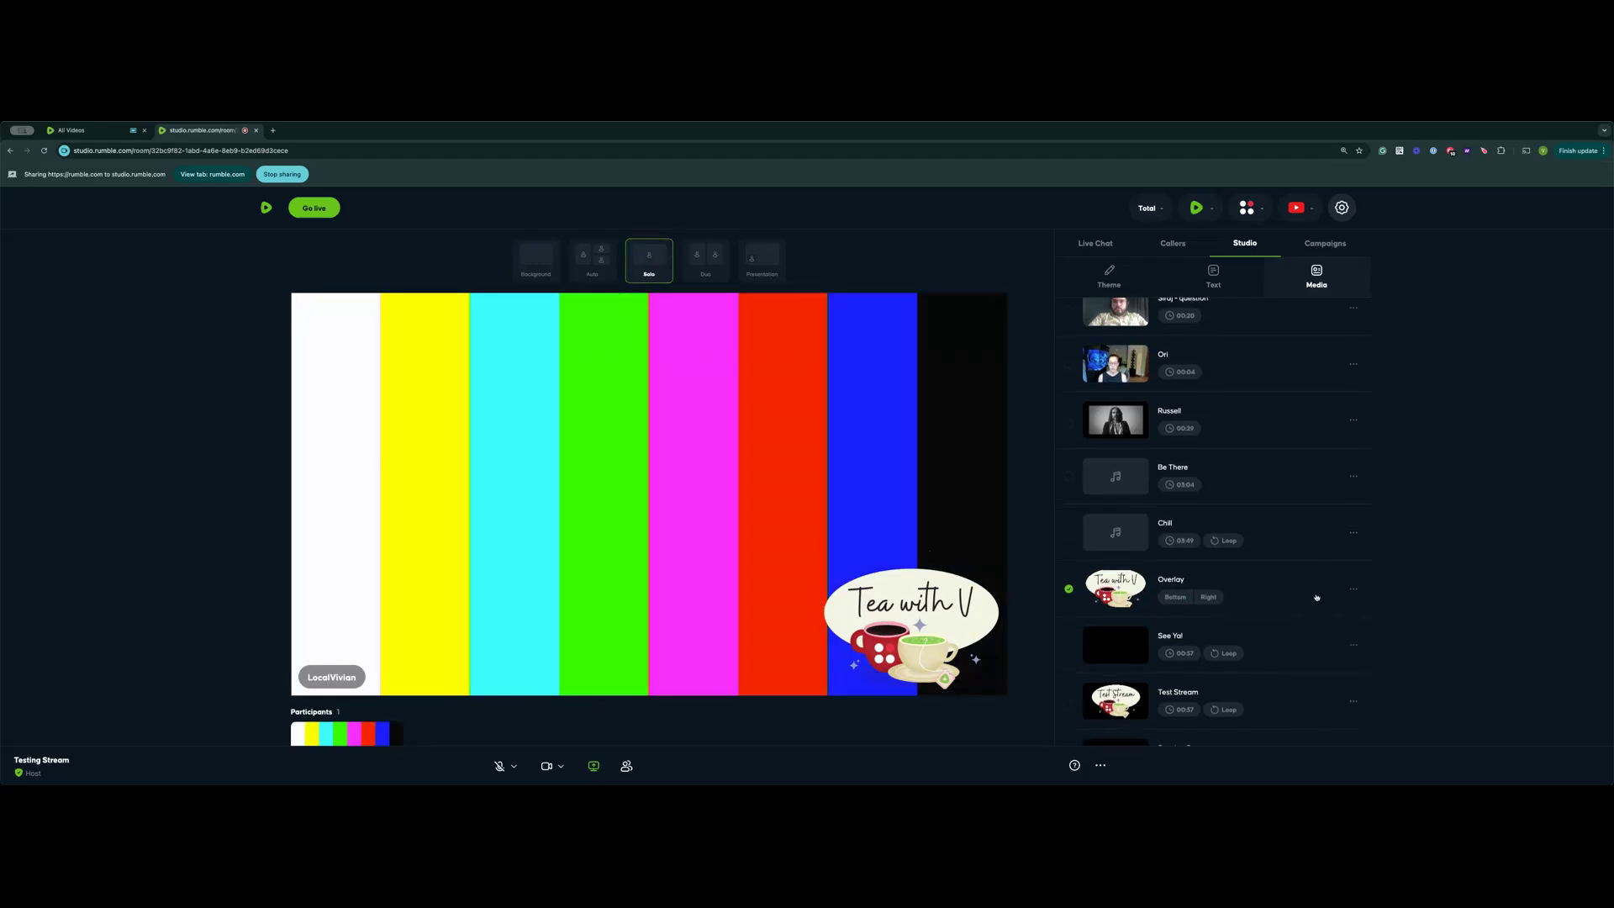
scroll(1112, 561, down, 4)
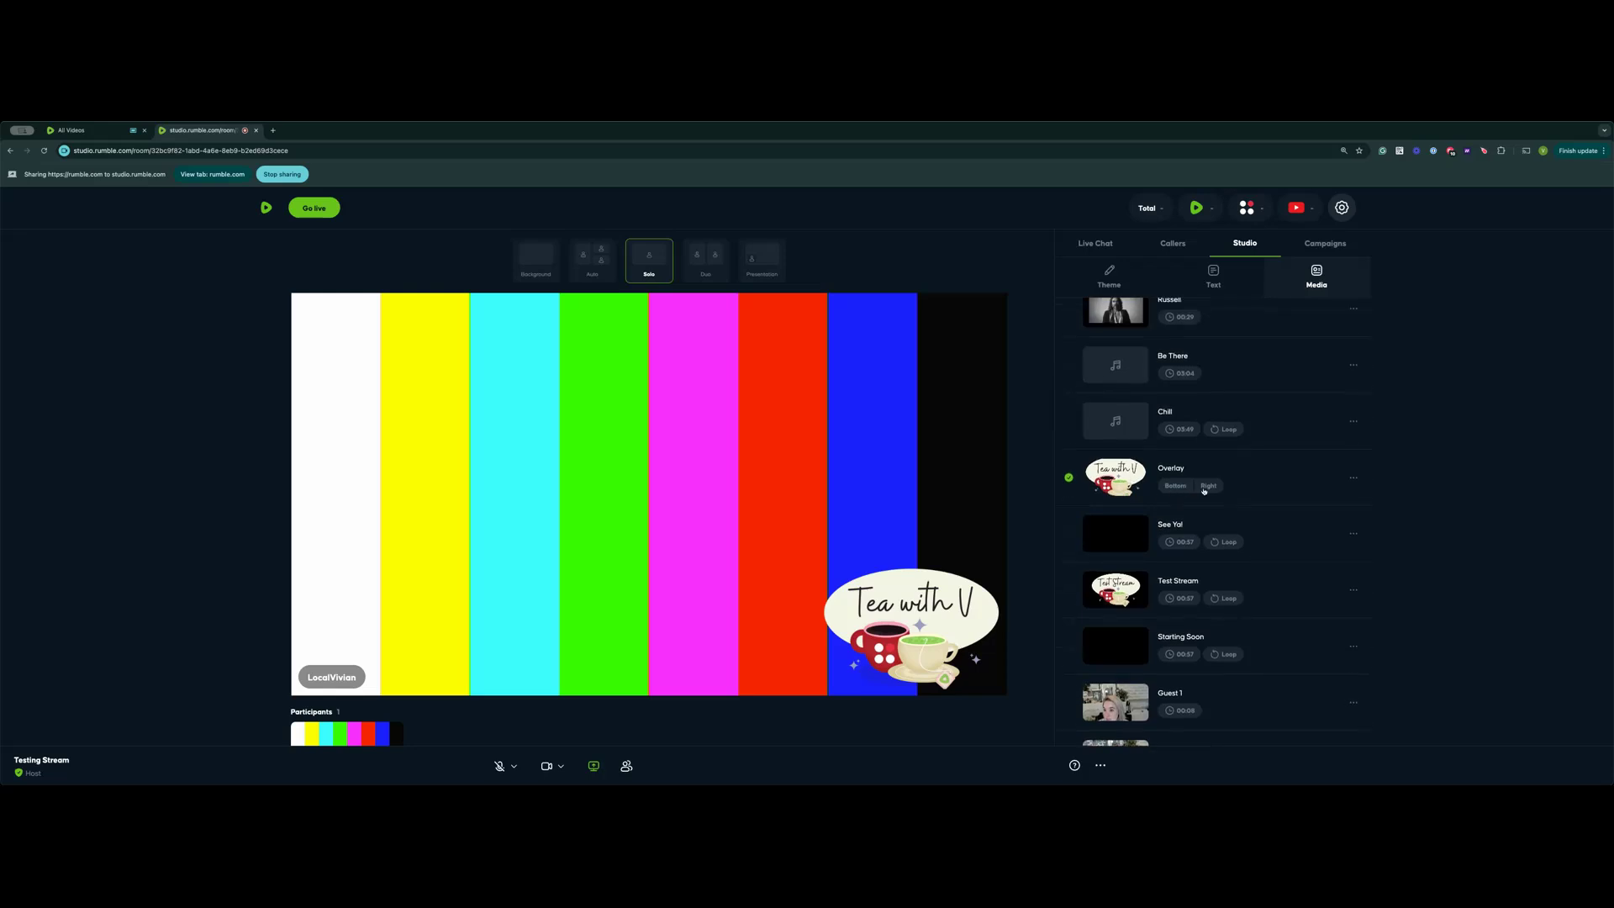
scroll(1275, 565, up, 1)
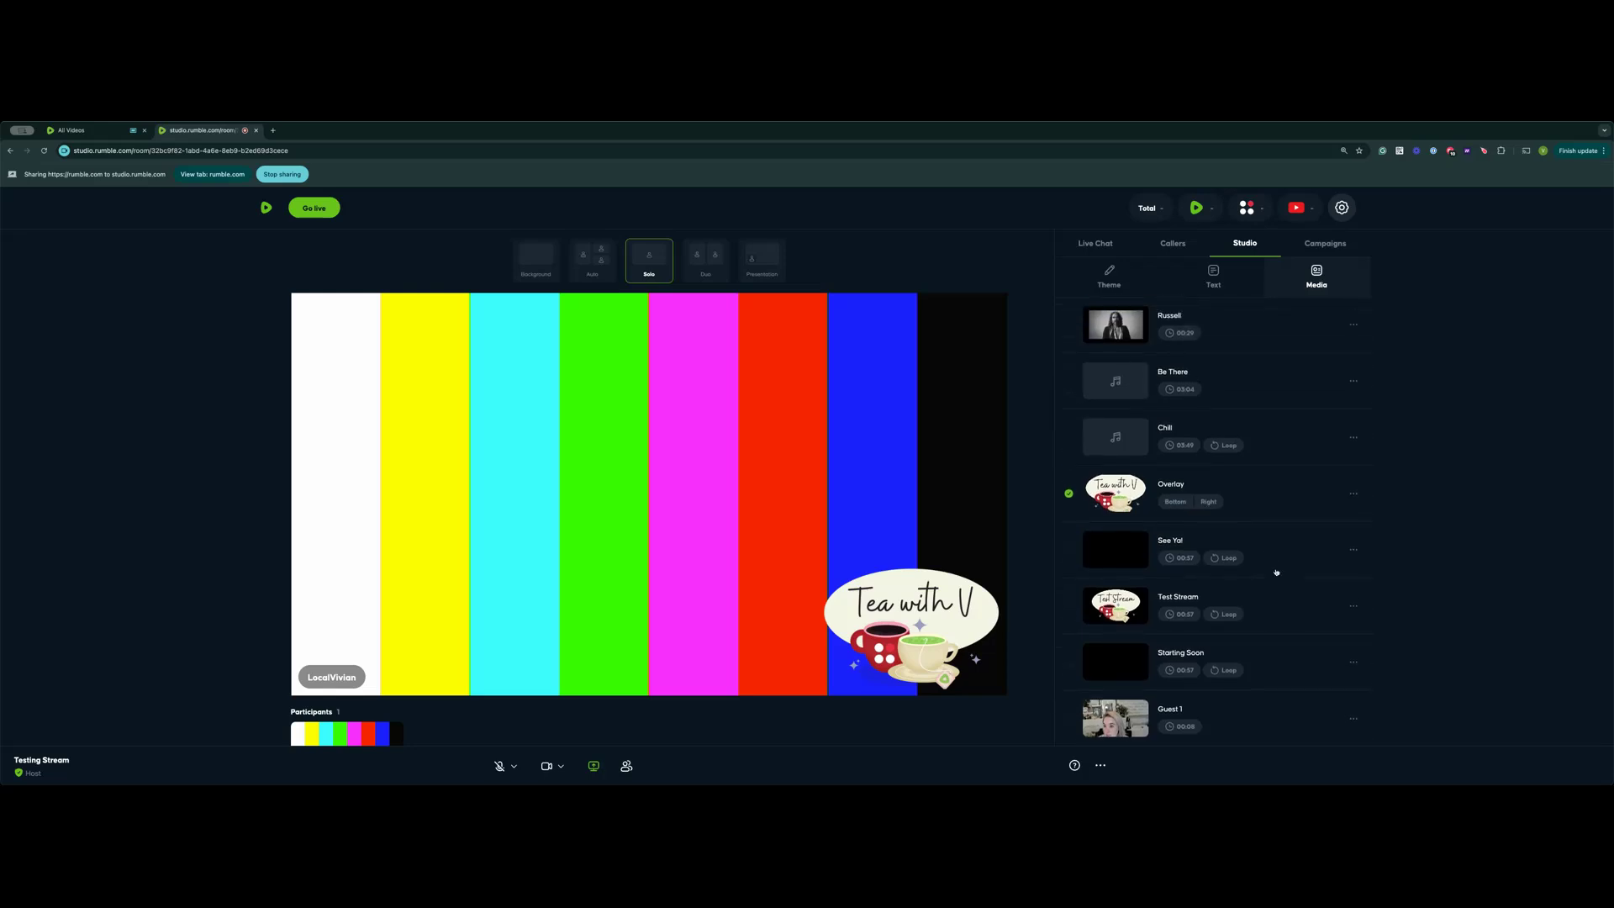
scroll(1266, 598, up, 1)
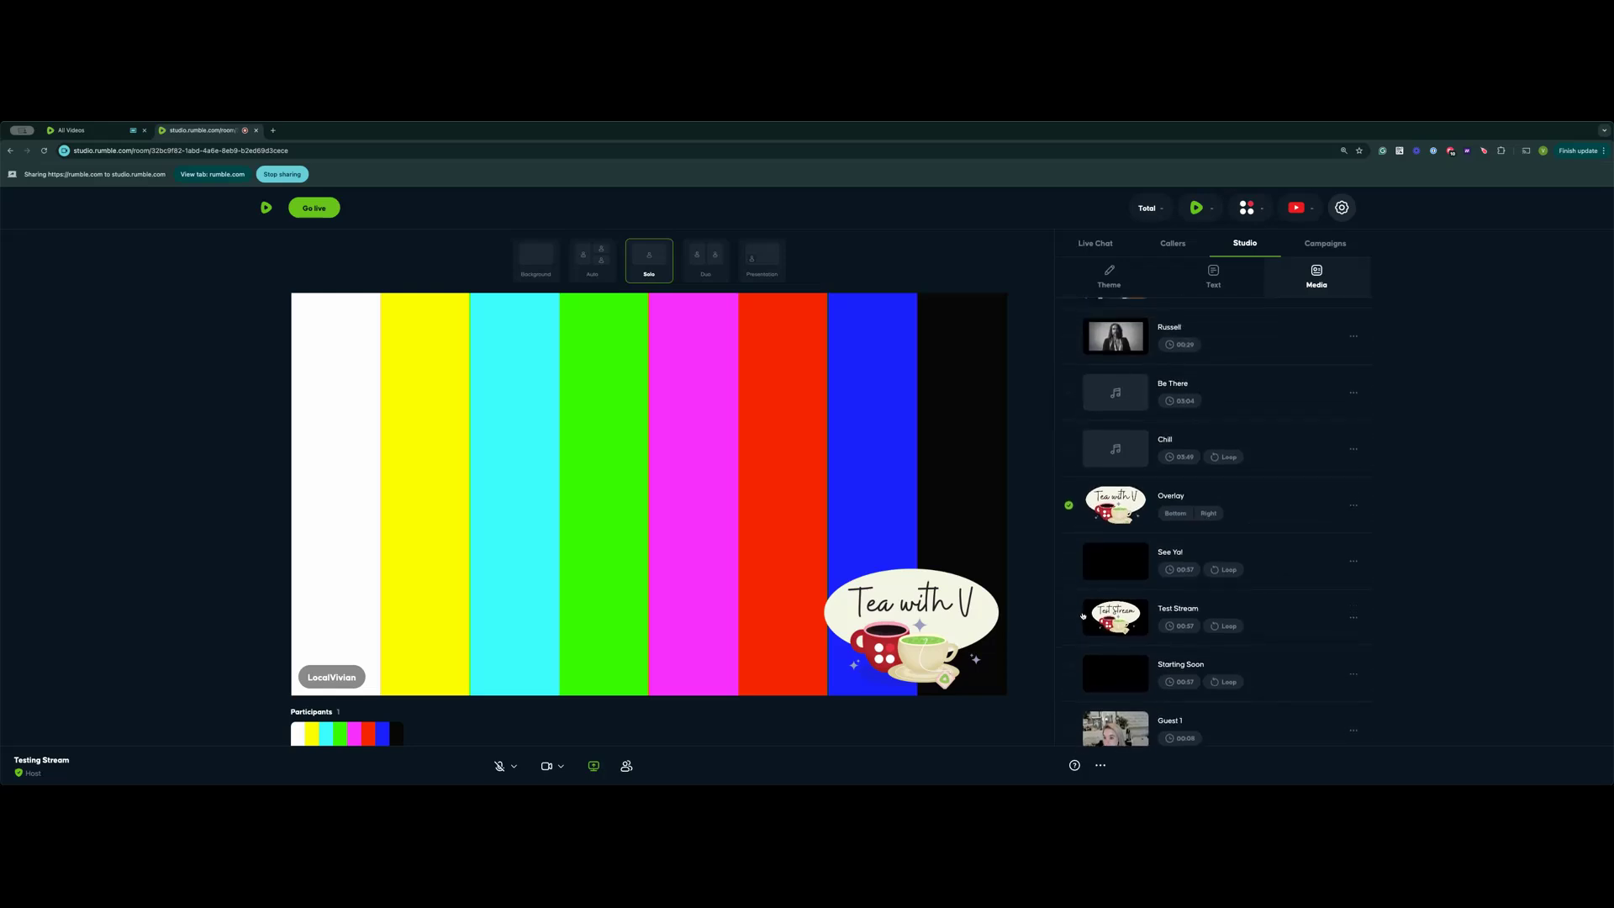
click(1069, 559)
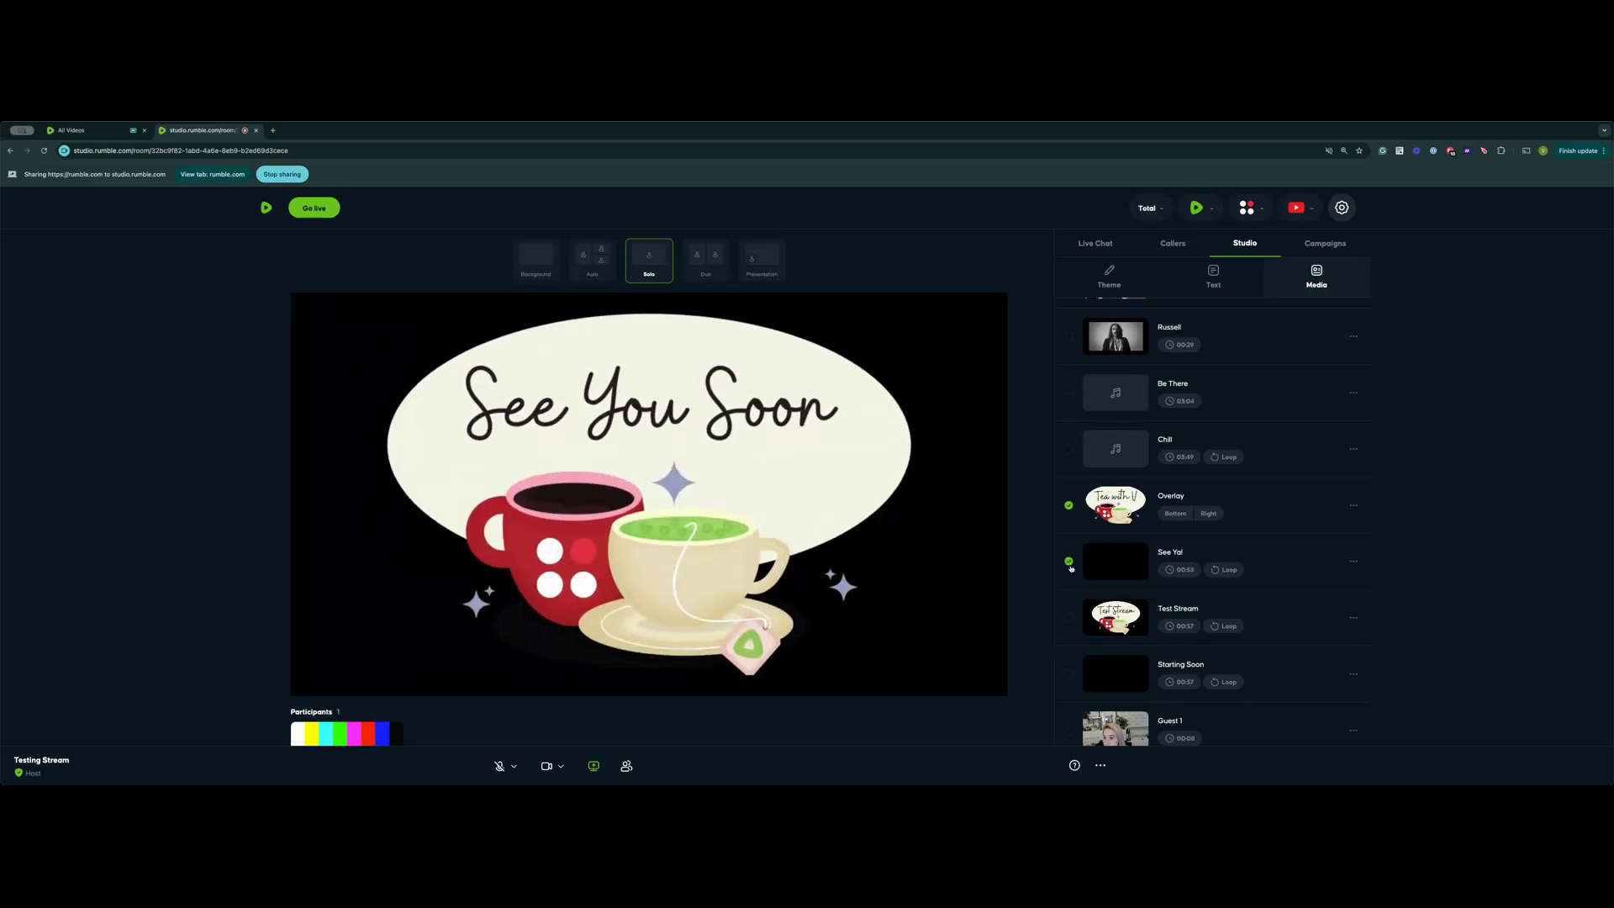
click(1066, 507)
Try playing the saved Russell video on the stream, then stop it and toggle it once more.
scroll(1193, 412, up, 2)
click(1145, 434)
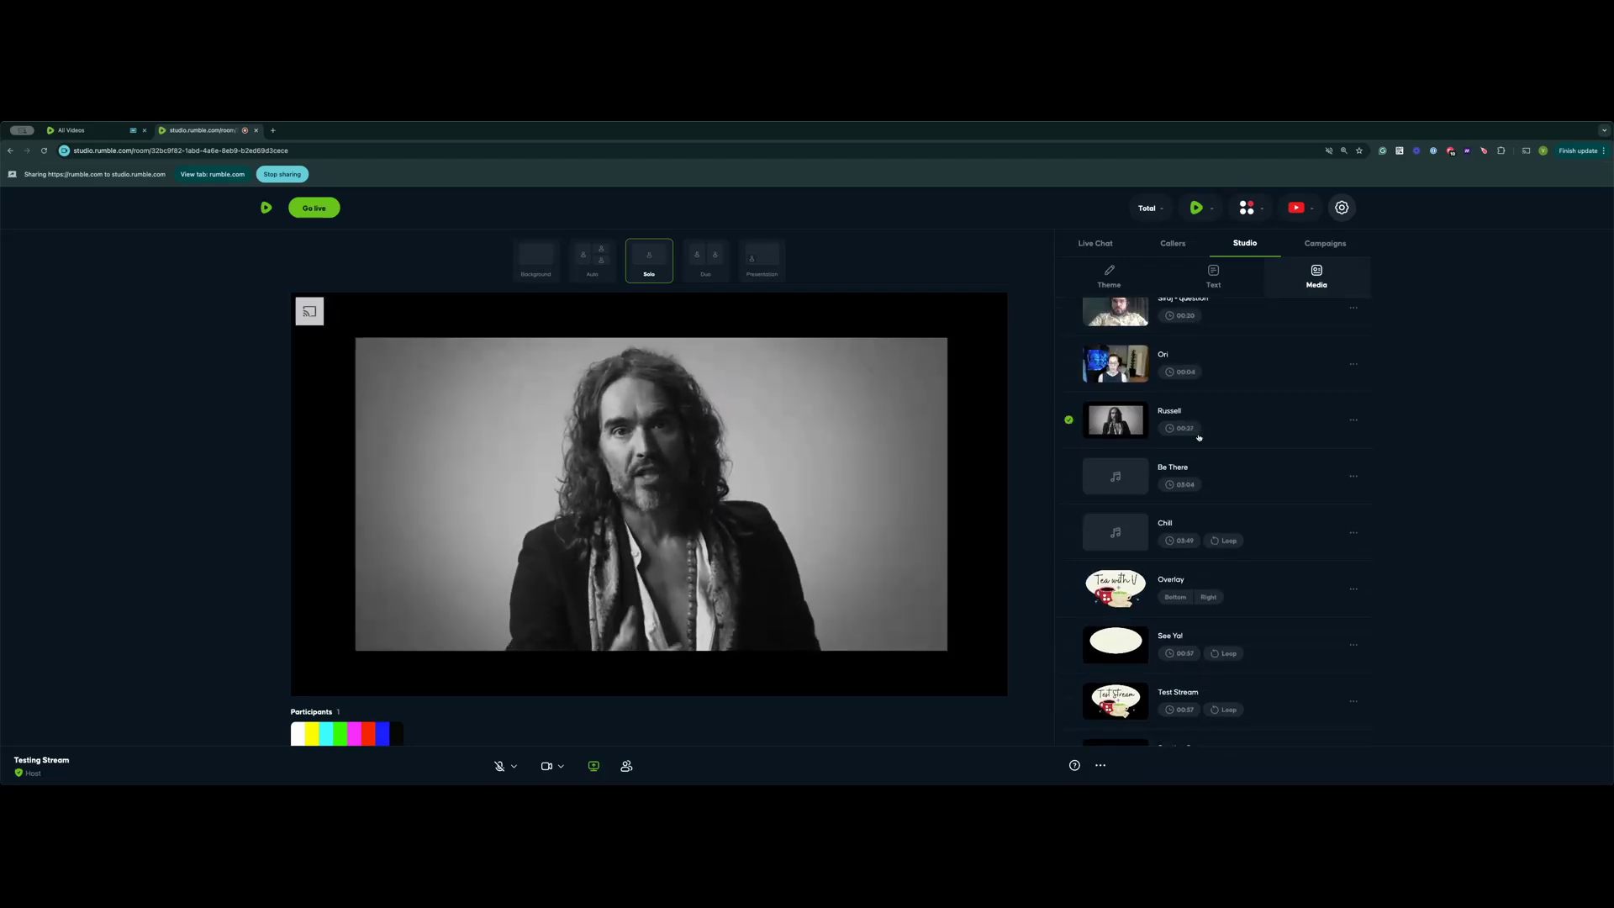
click(1069, 420)
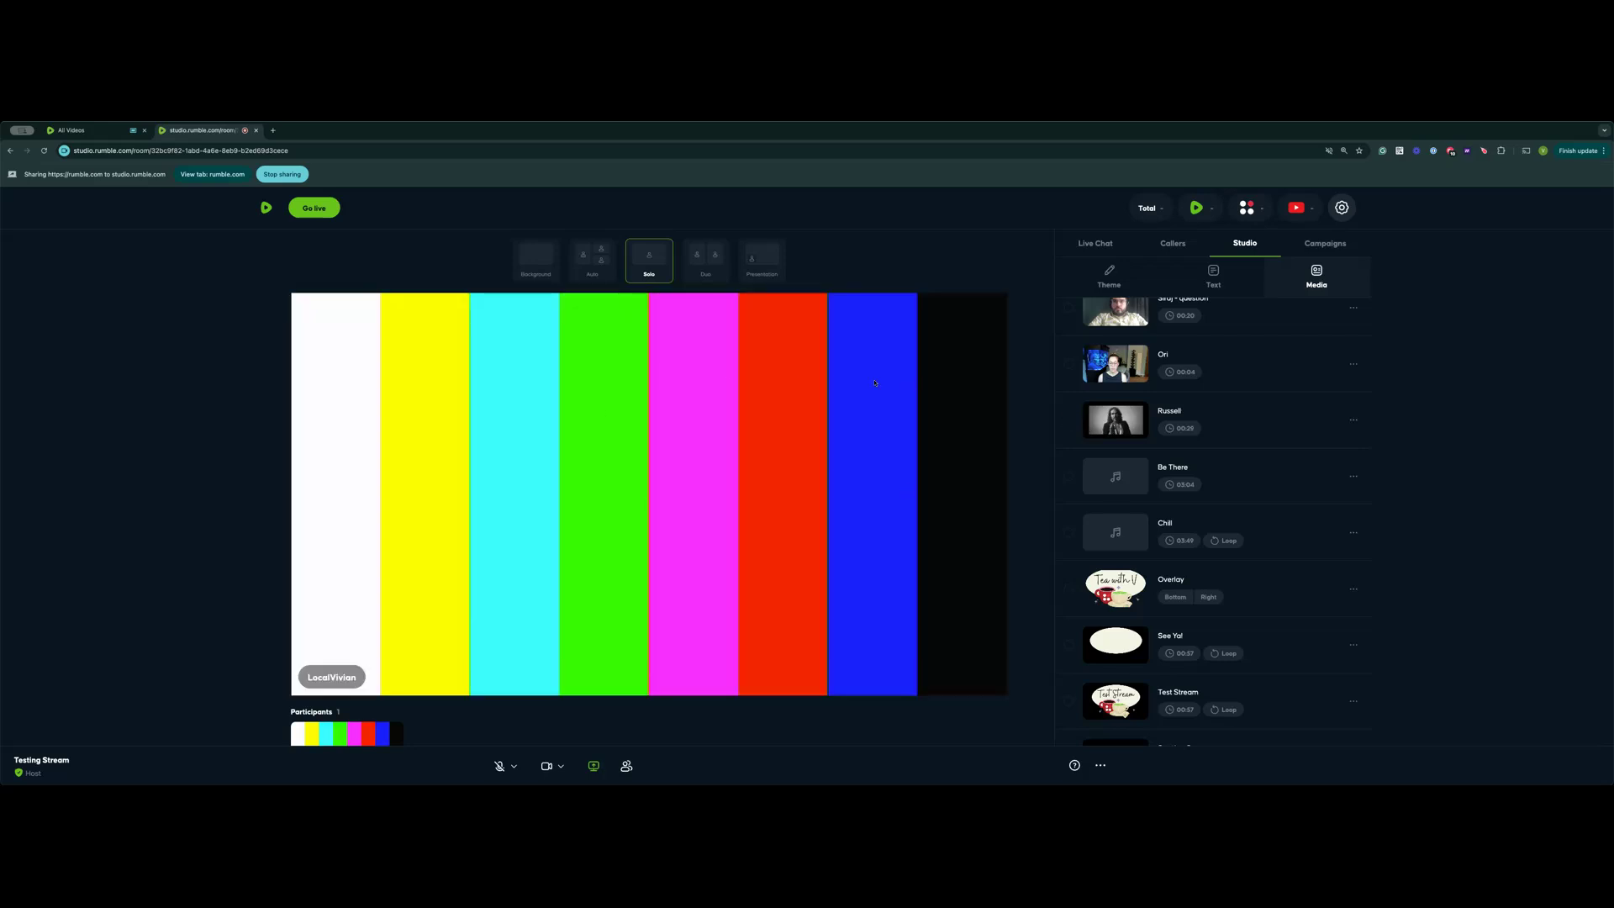
click(1071, 424)
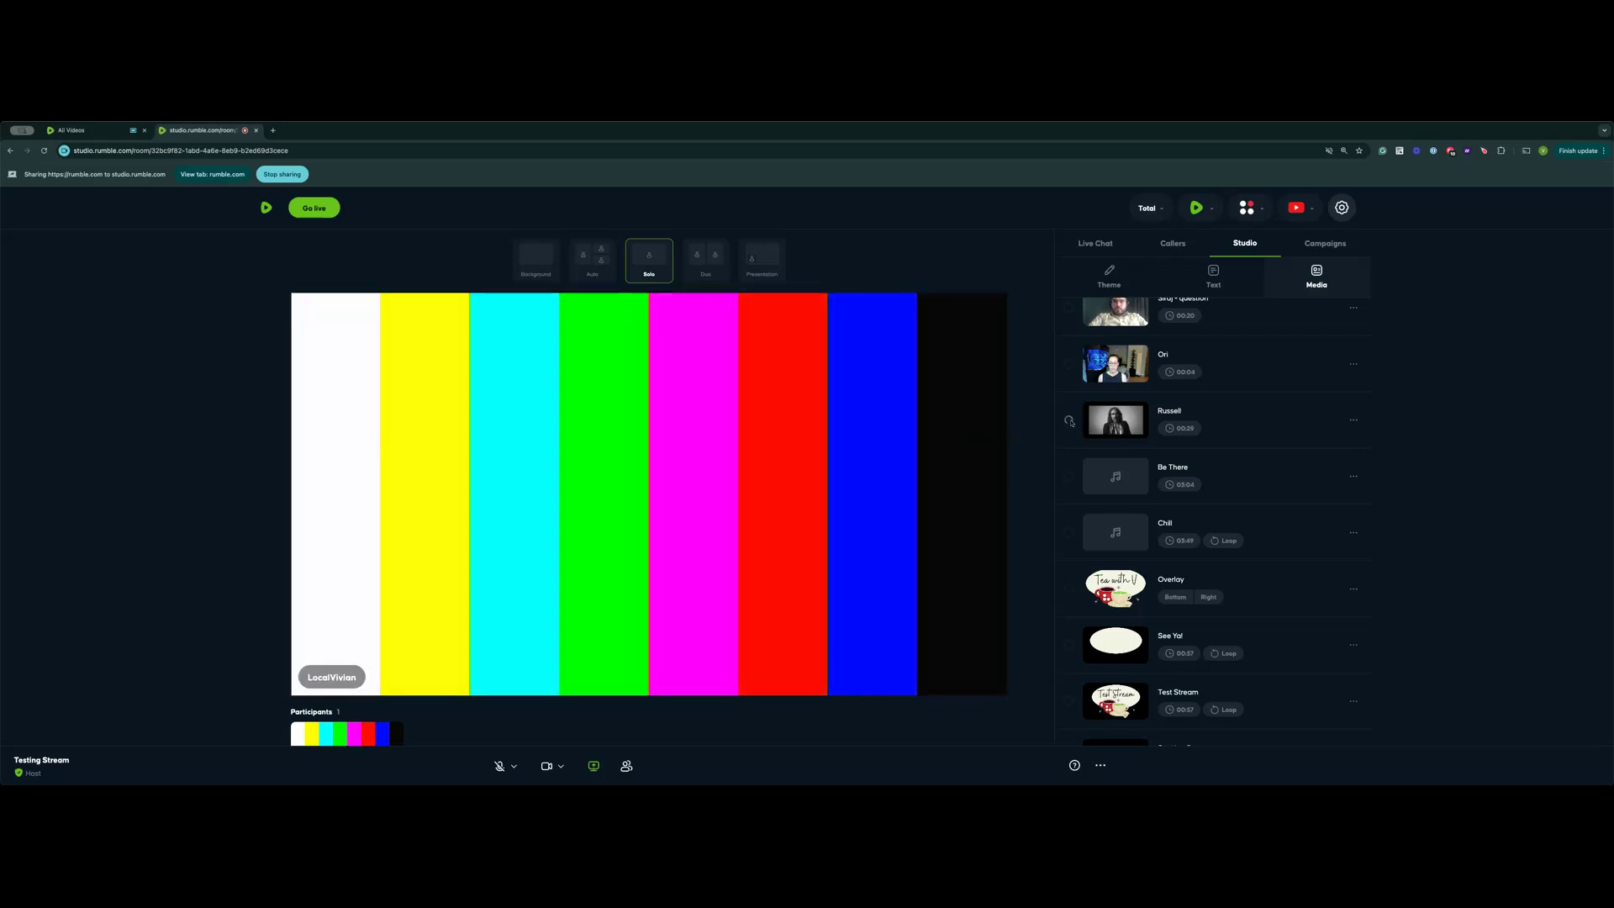
click(1073, 426)
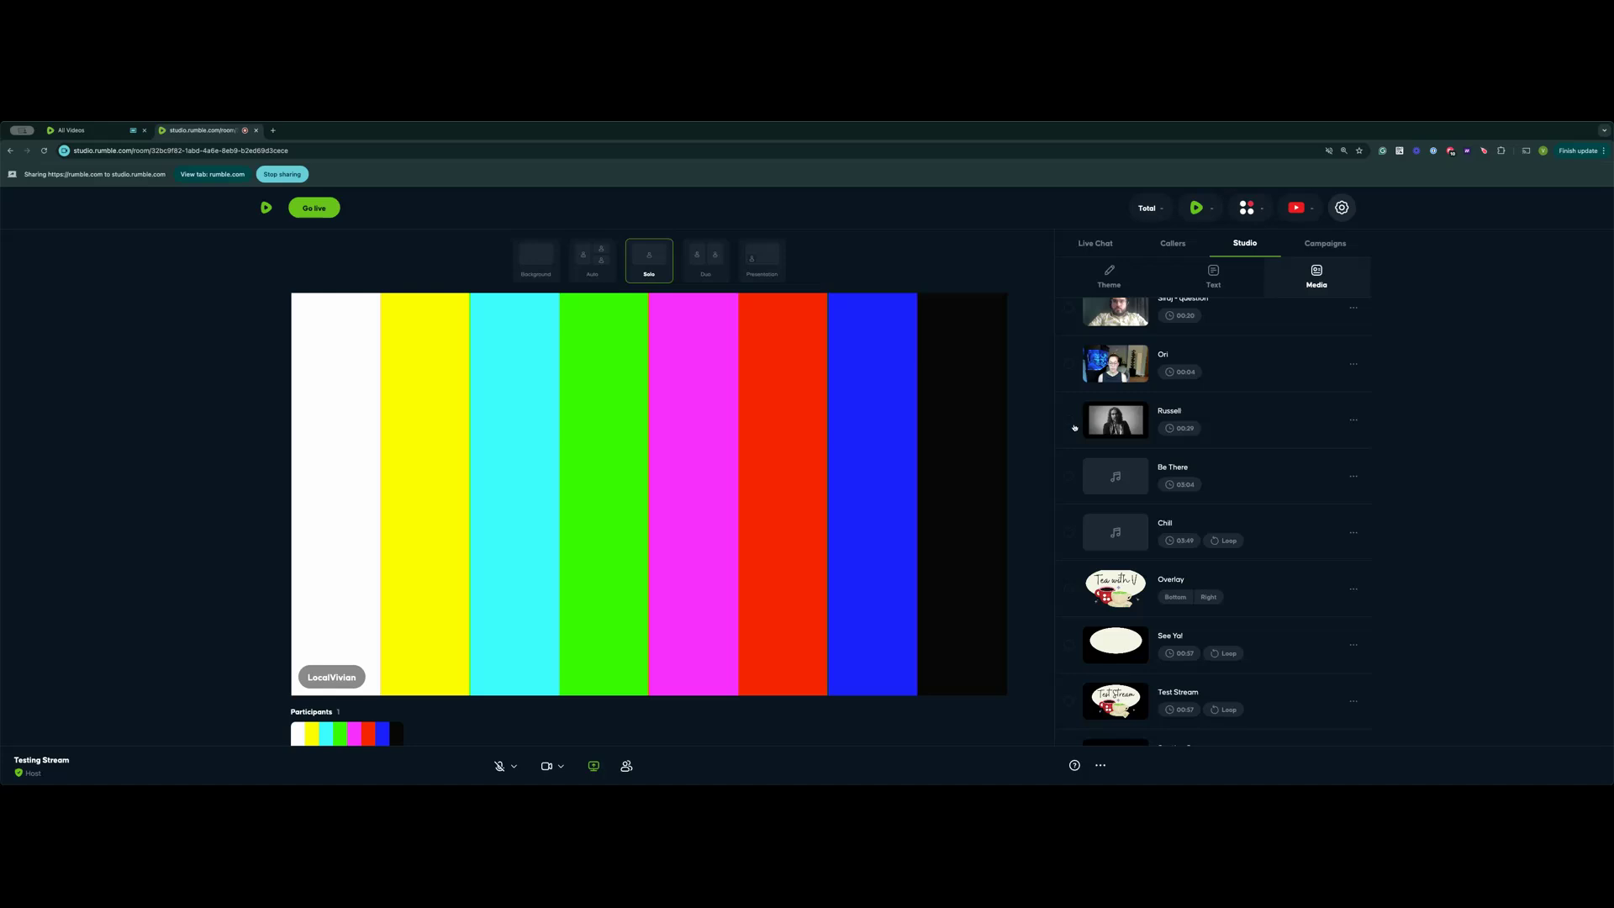
Restore the Background layout and apply the saved "Live Chat Only" theme to the stream.
scroll(1219, 481, up, 3)
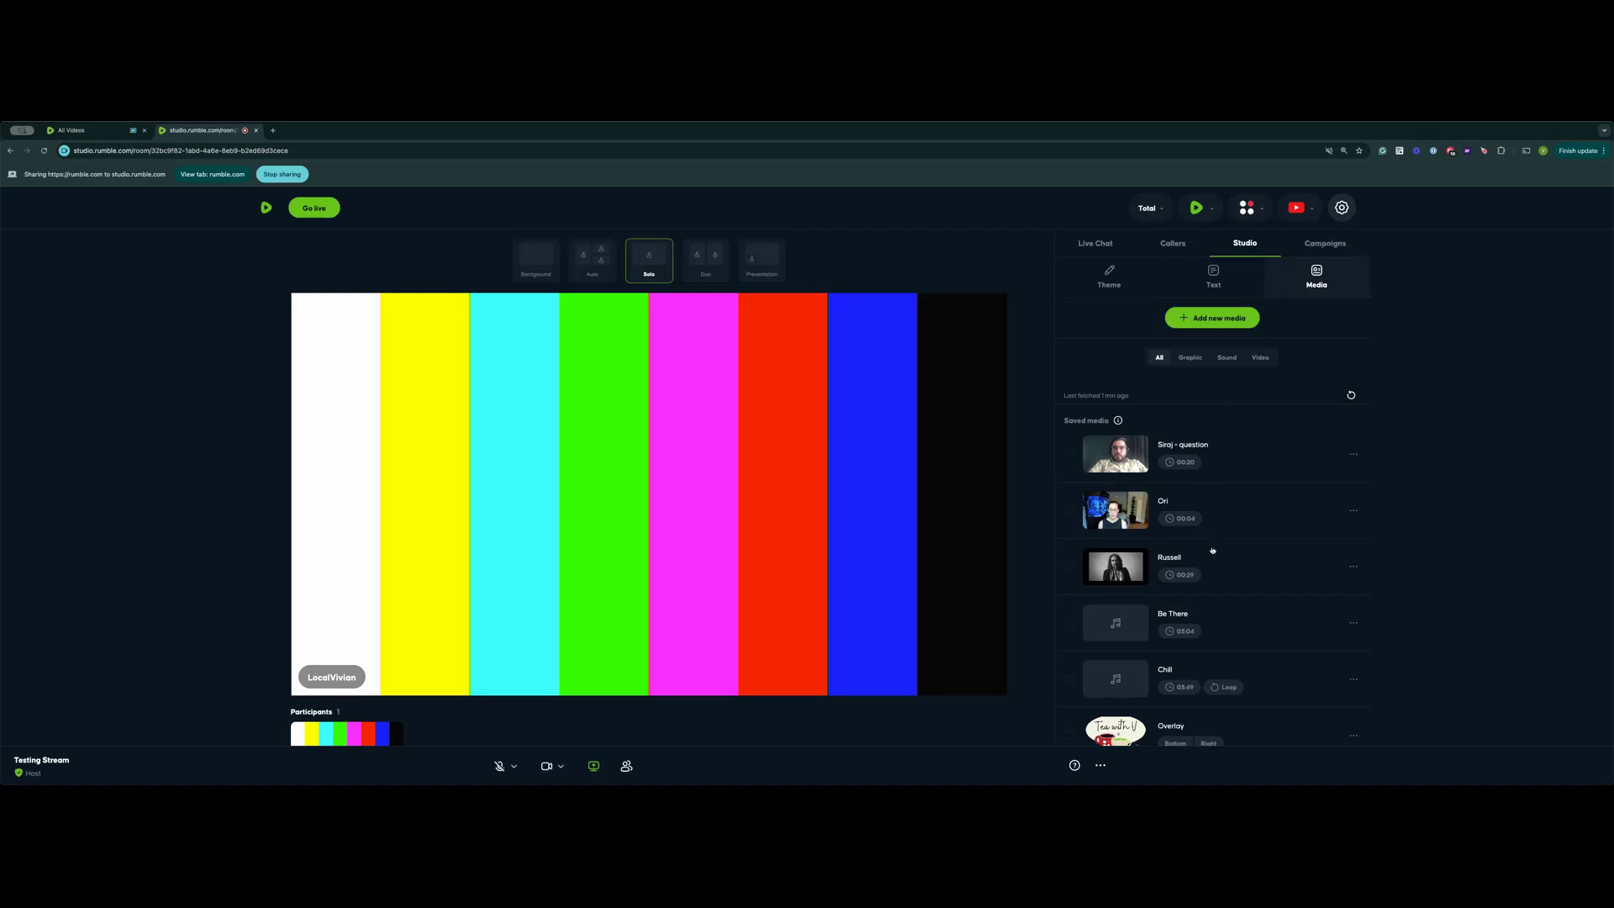
scroll(1213, 550, down, 4)
scroll(582, 545, down, 2)
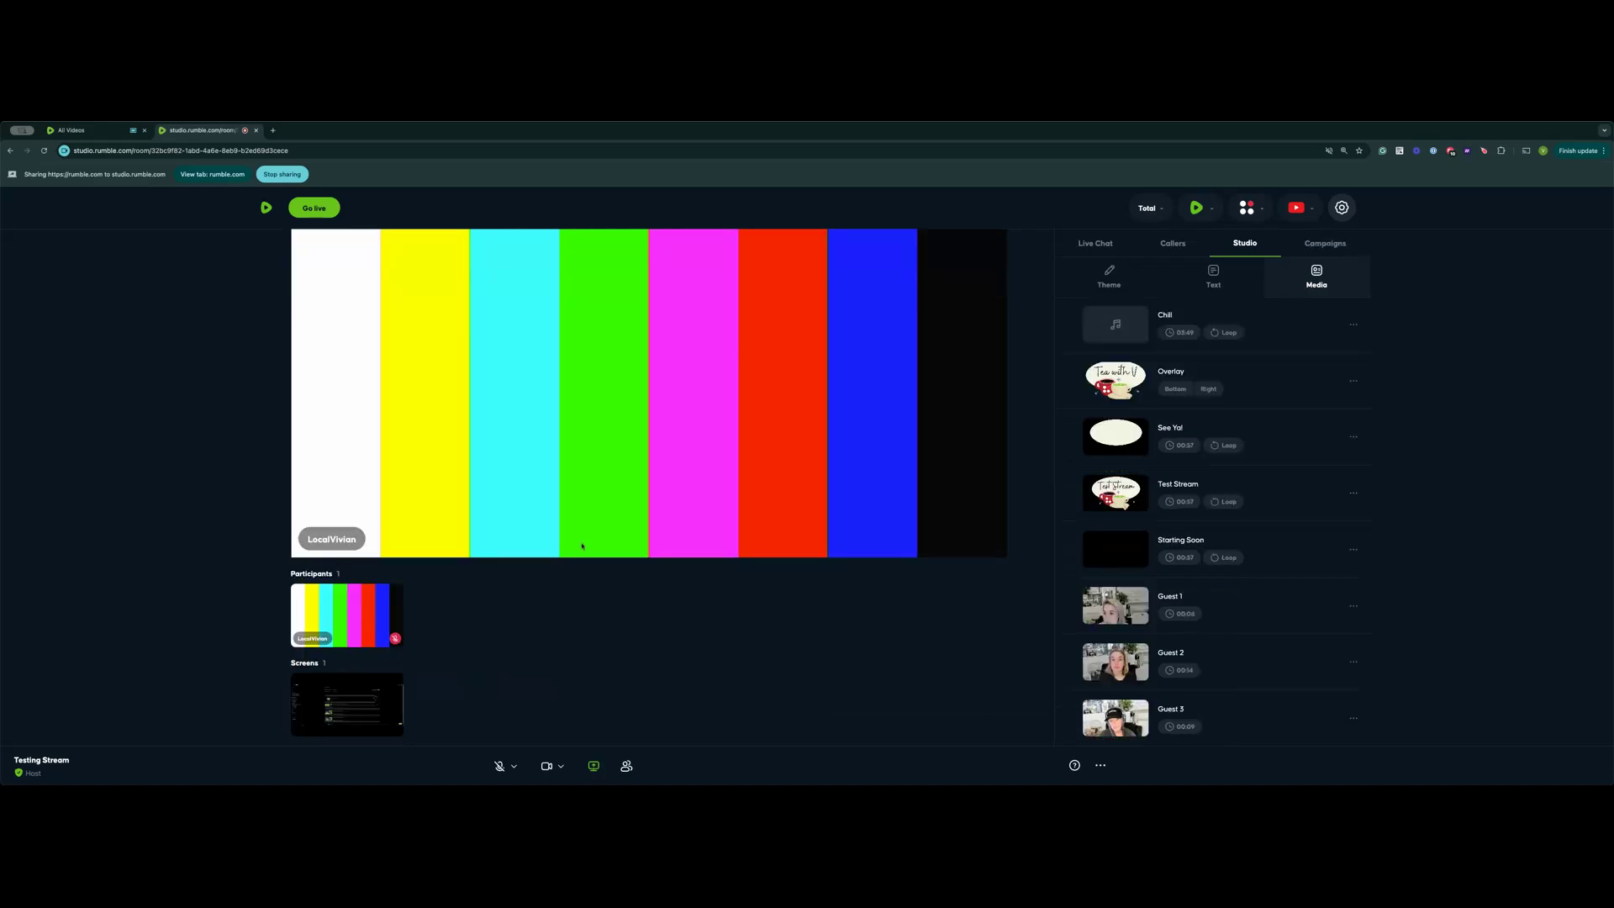
scroll(753, 591, up, 2)
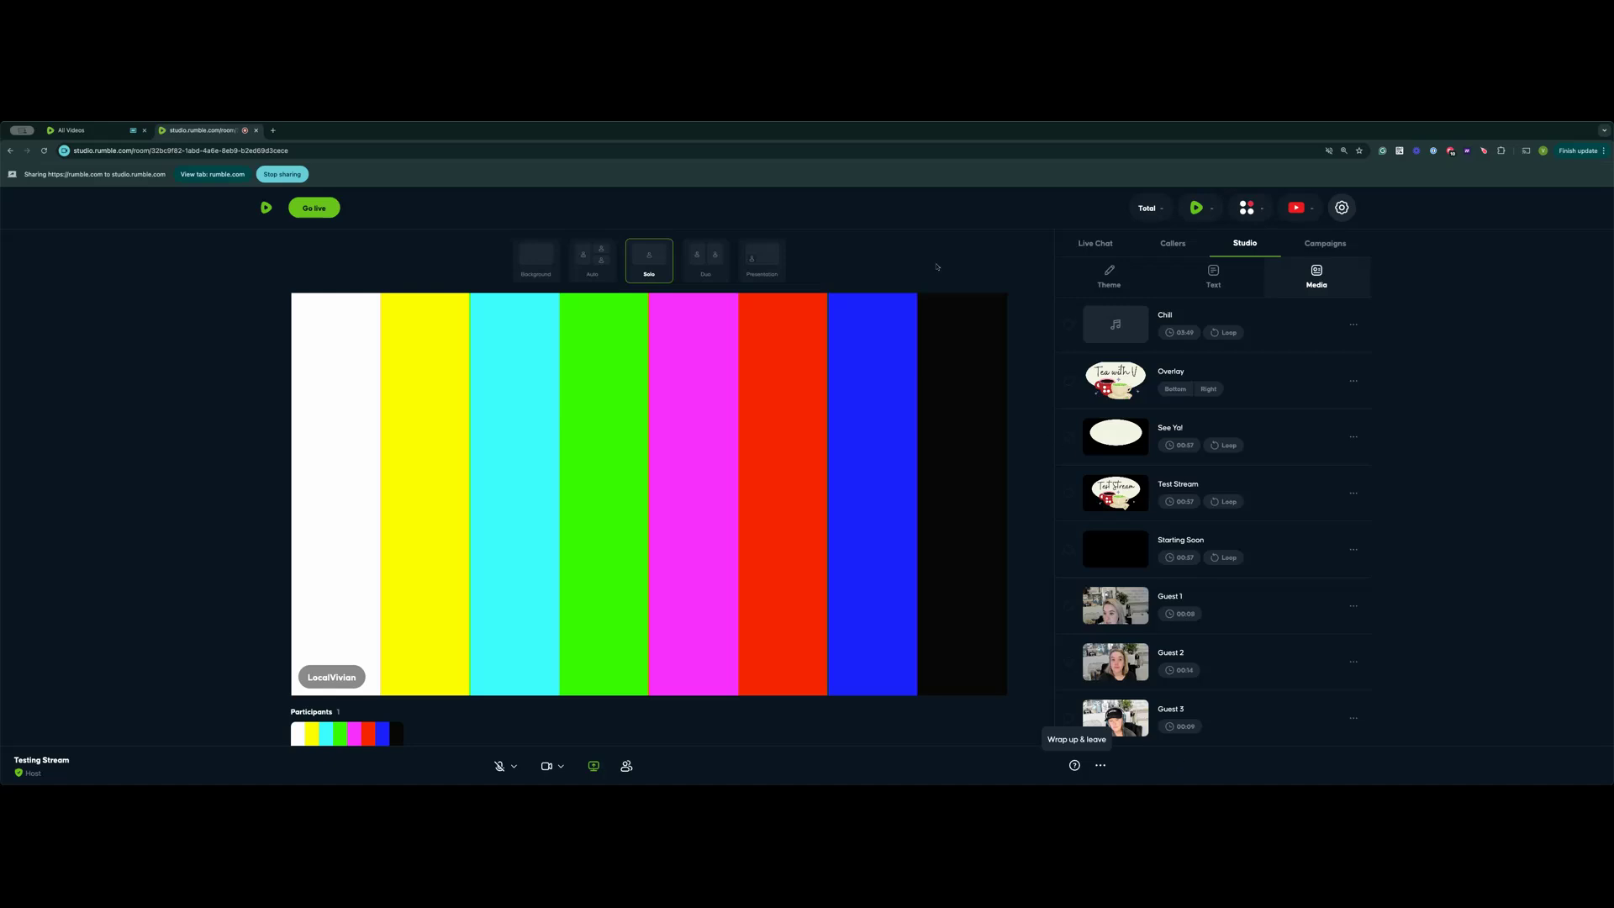
click(536, 259)
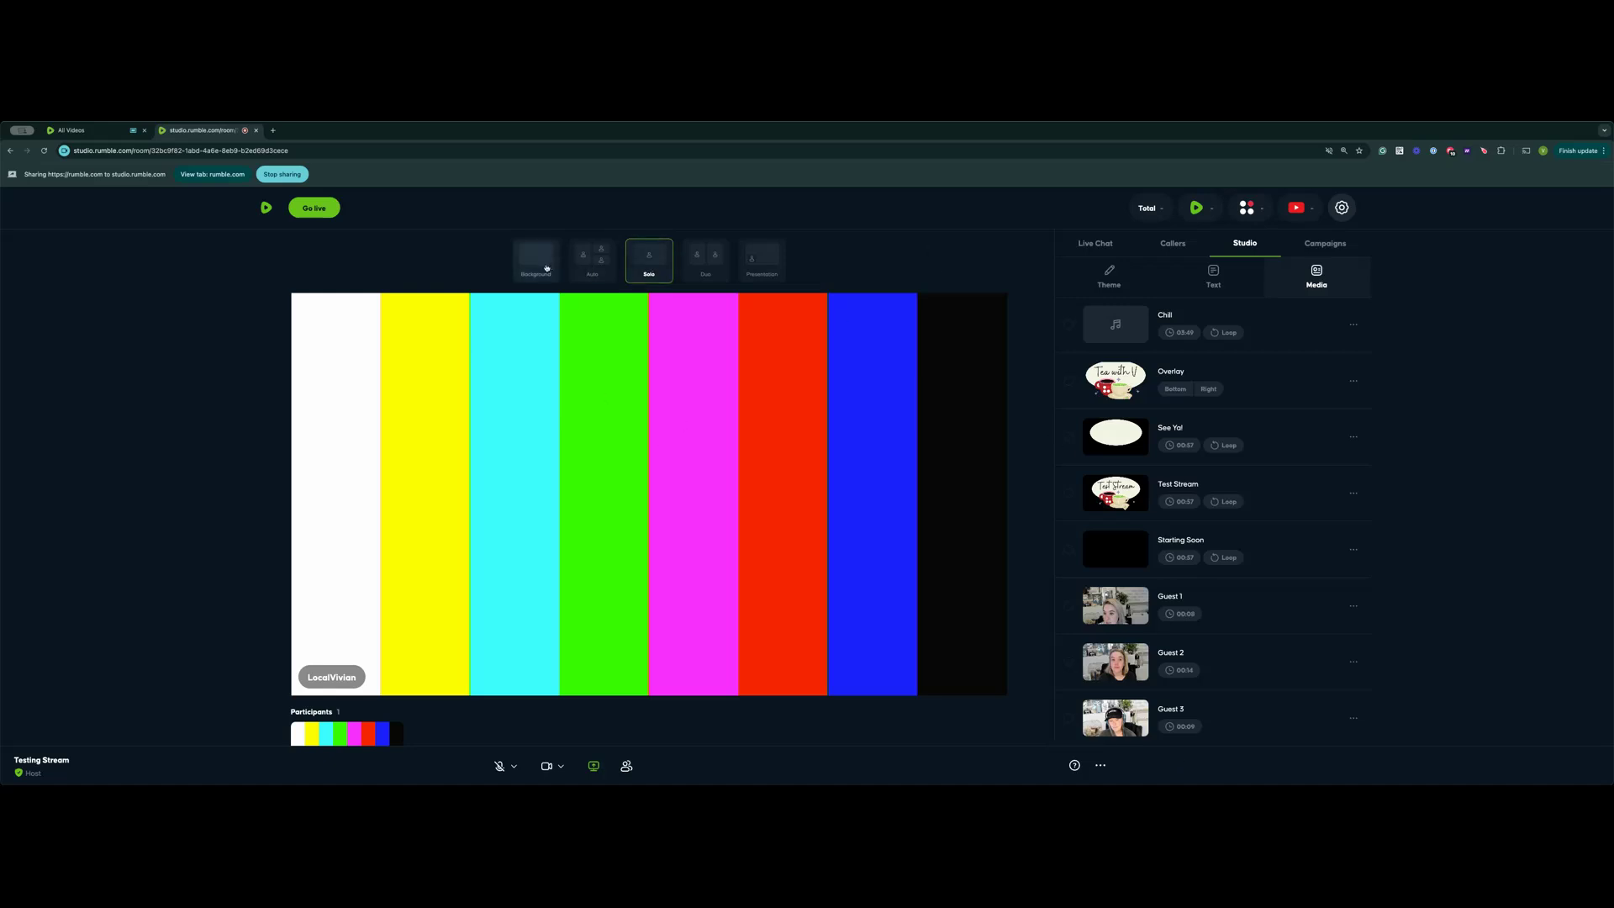
click(1109, 282)
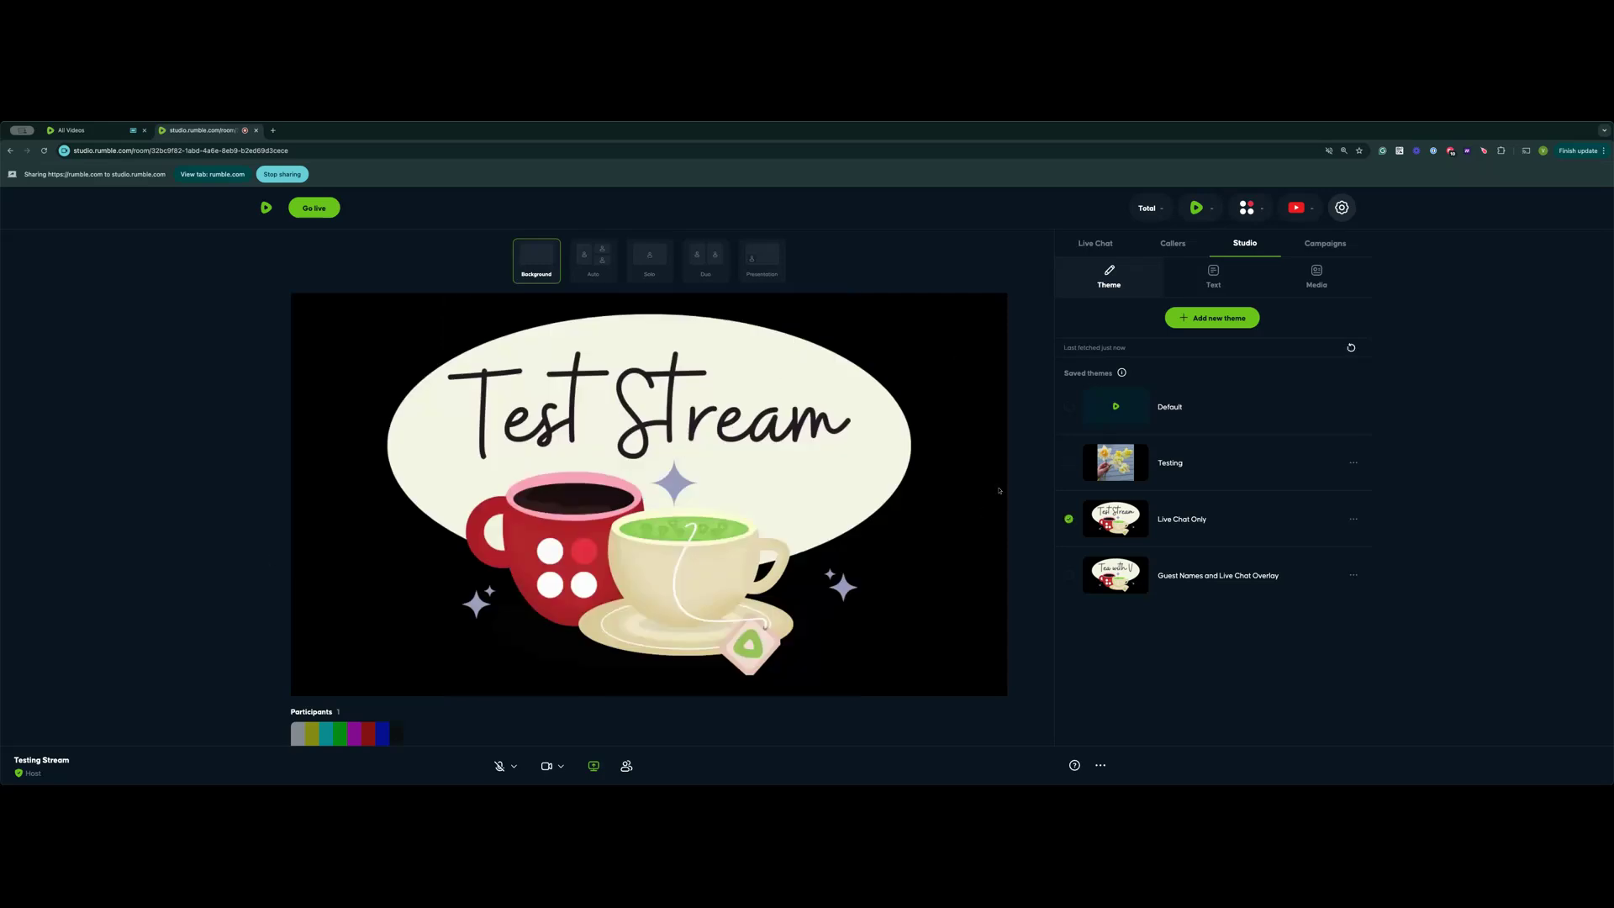
Start the live stream on Rumble and Locals as primary platforms with YouTube as the secondary platform.
click(313, 217)
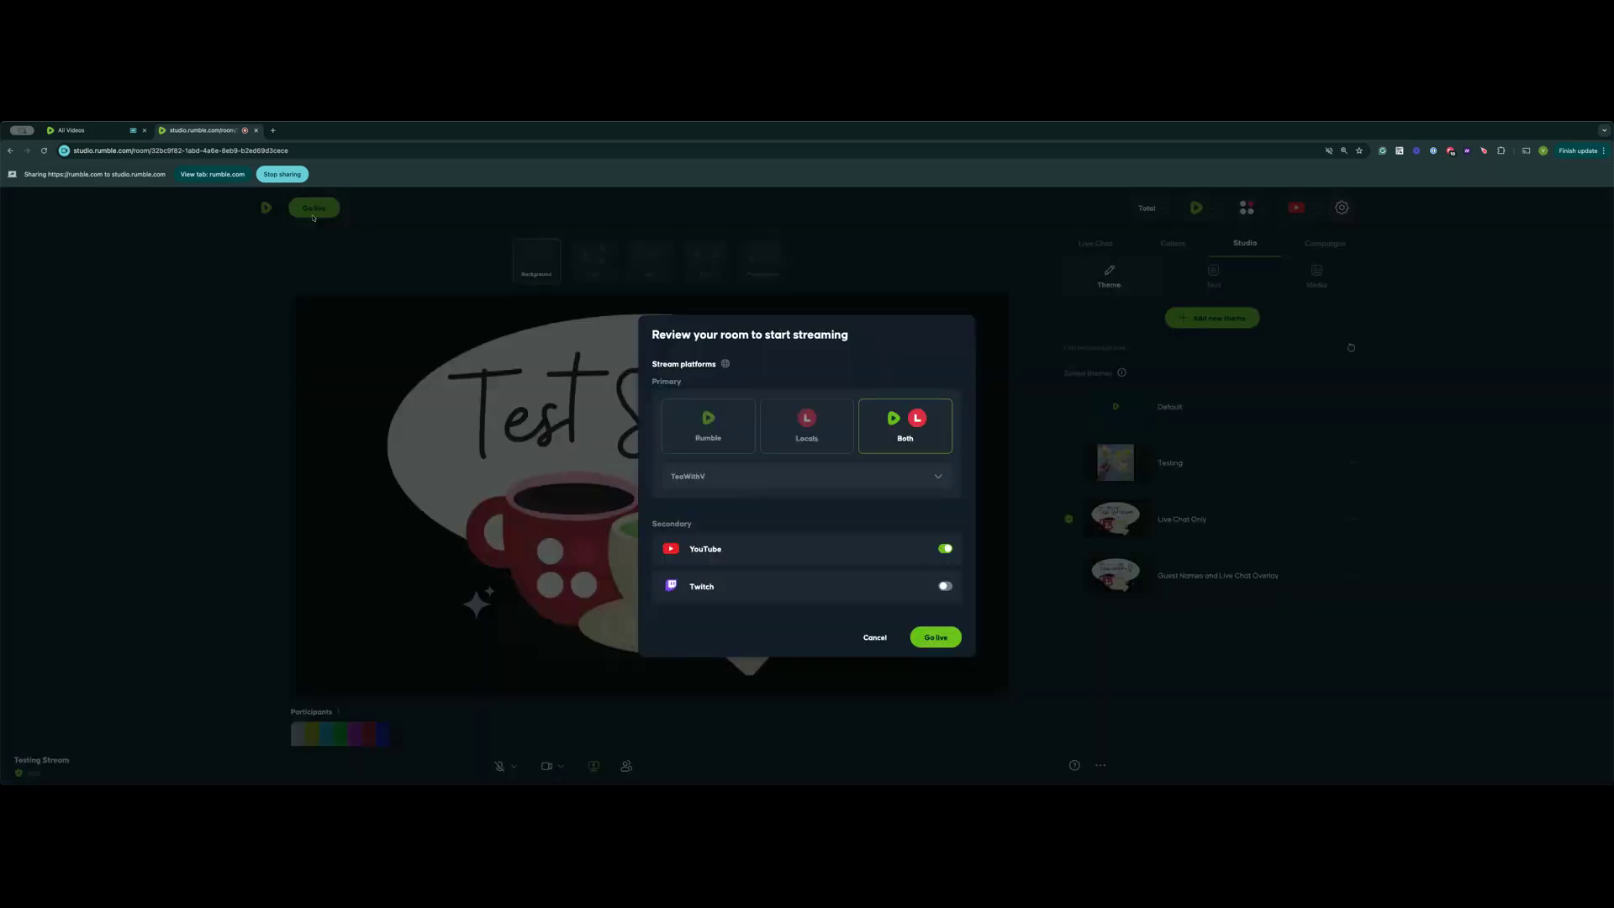
click(941, 638)
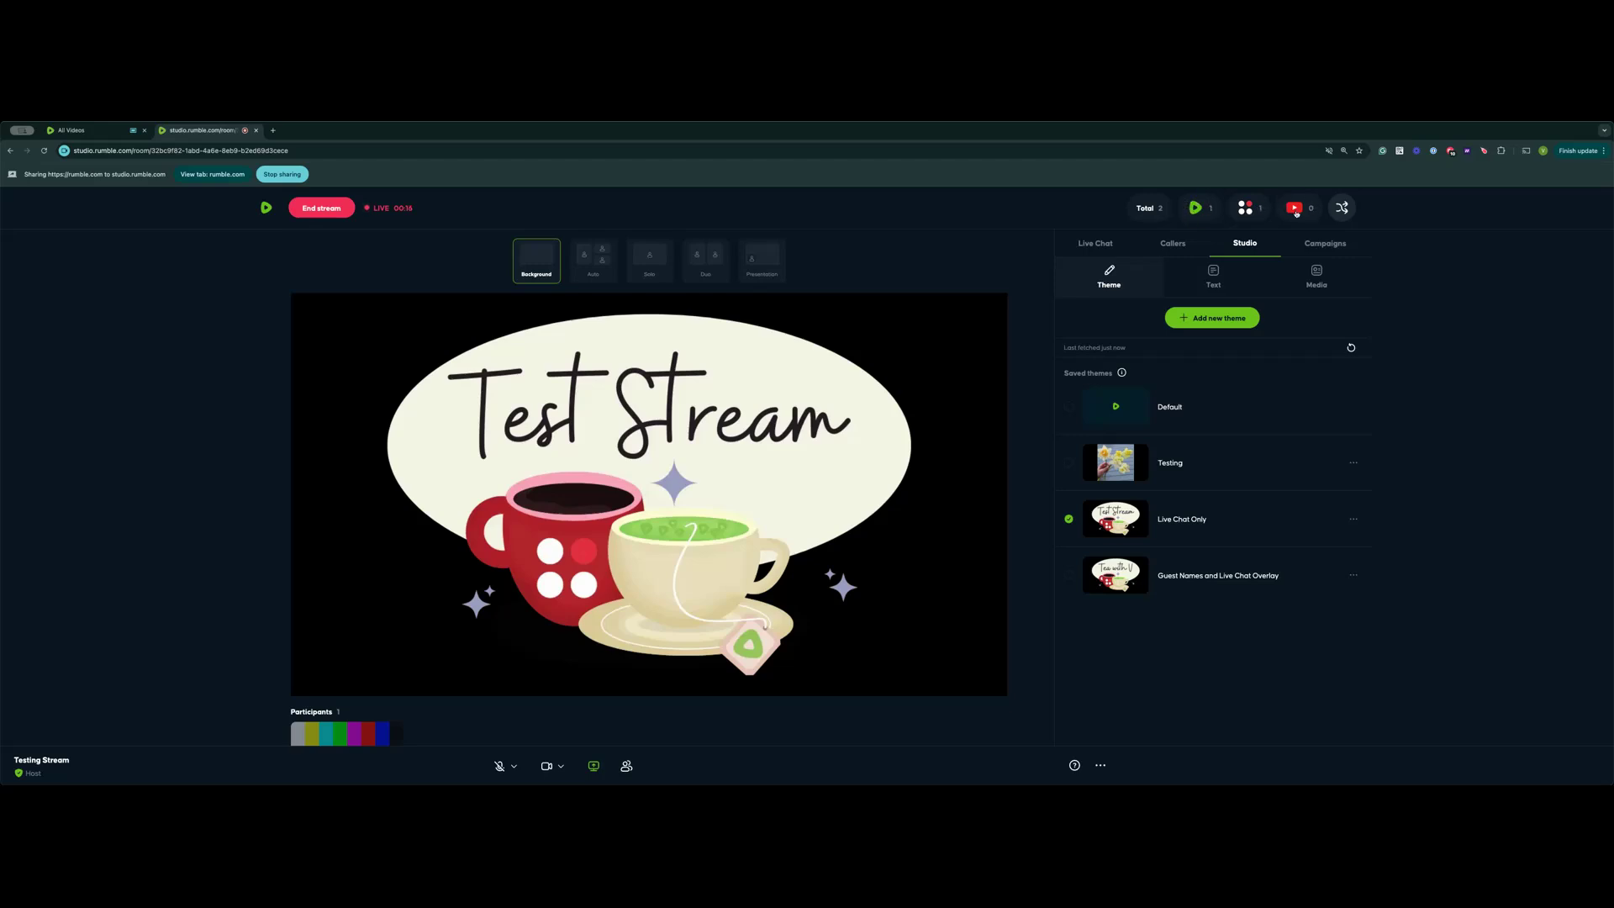
scroll(664, 641, down, 3)
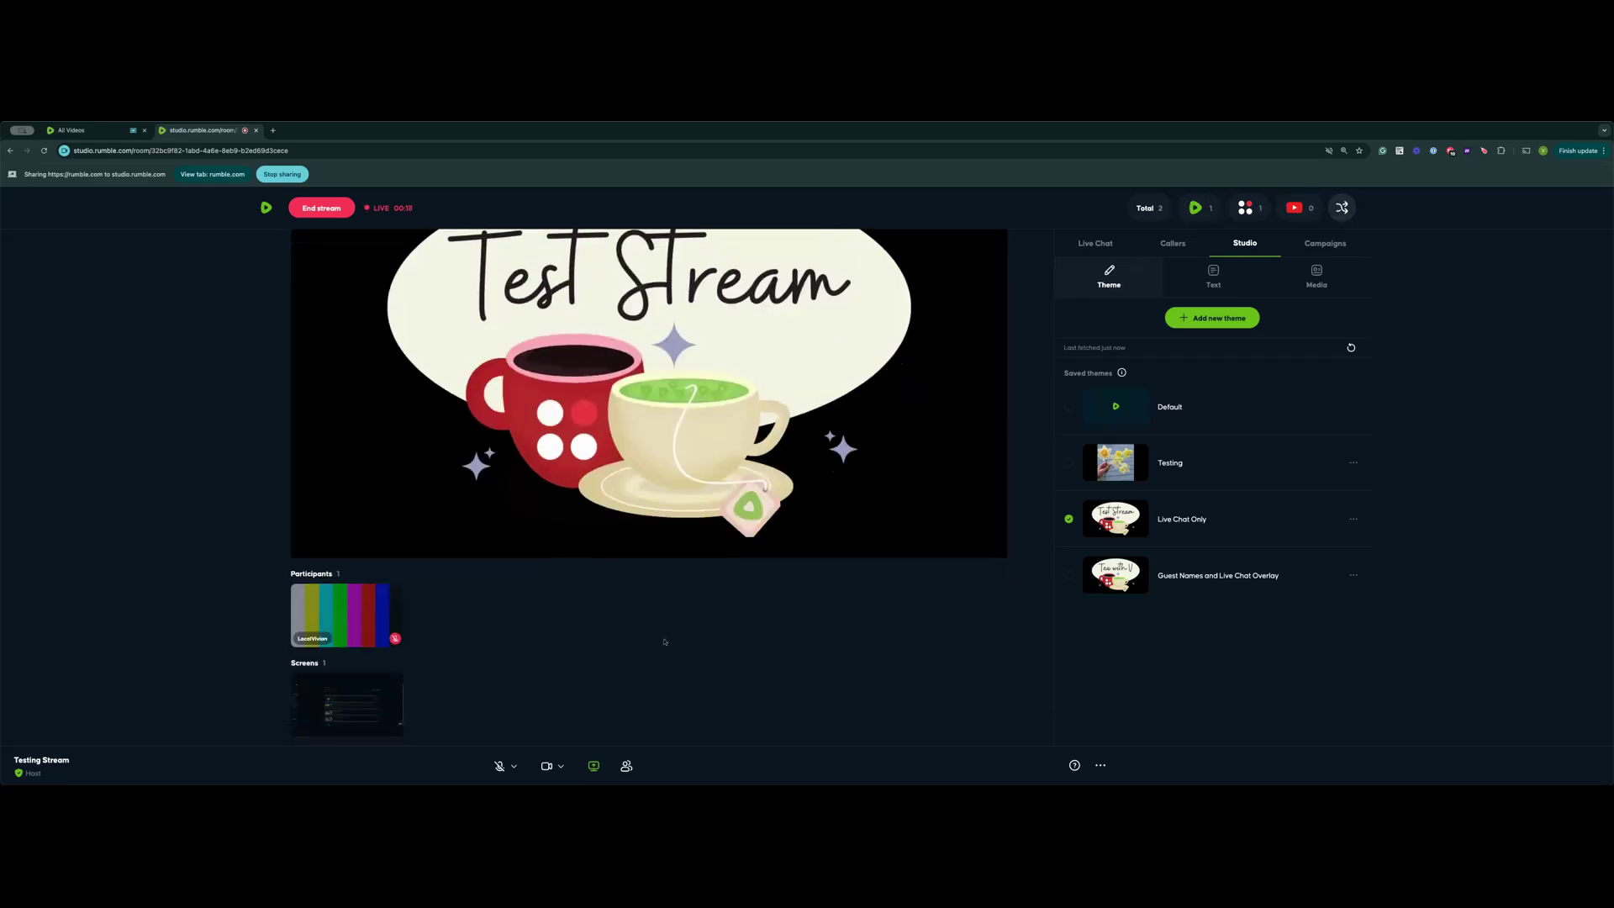
scroll(586, 679, up, 3)
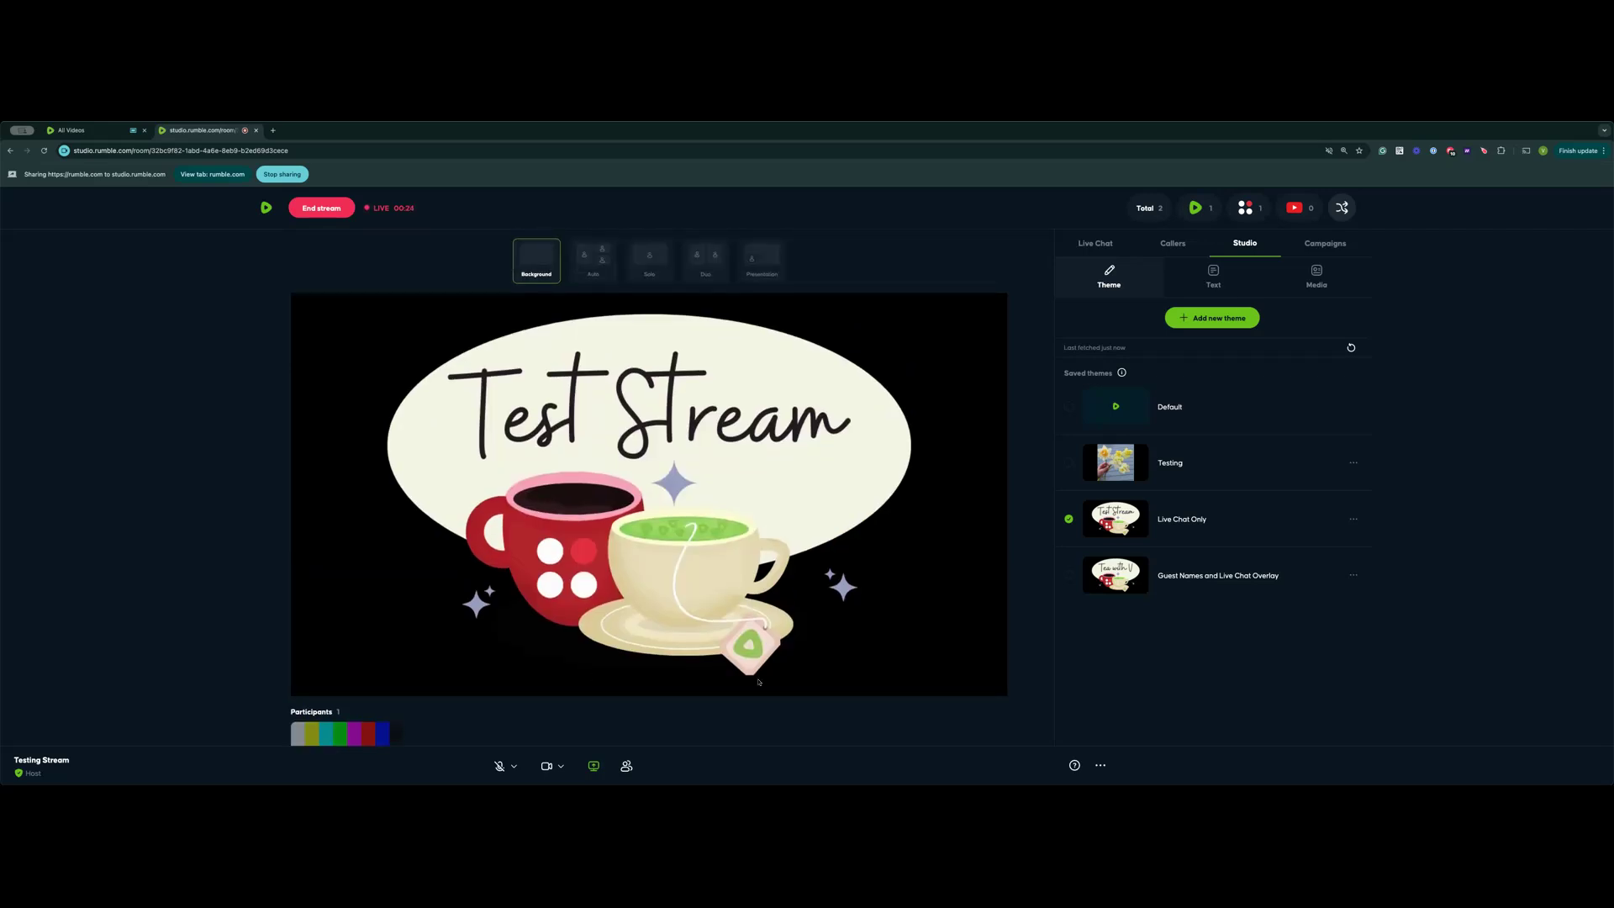
Redirect the live stream so that it is available only on Rumble and Locals.
click(1343, 209)
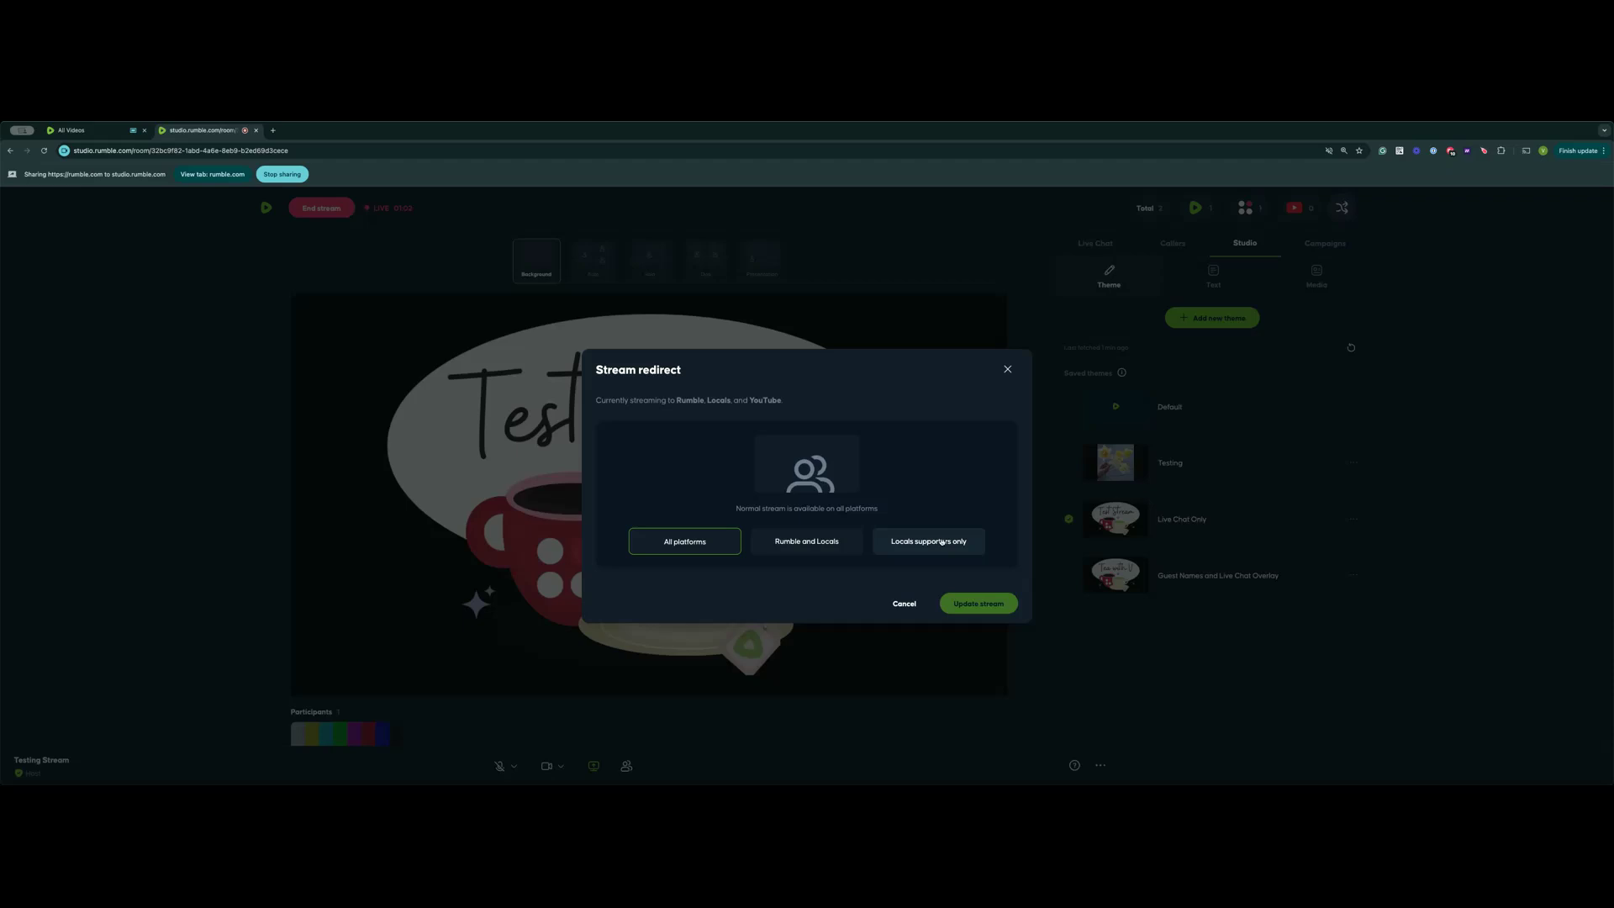
click(803, 544)
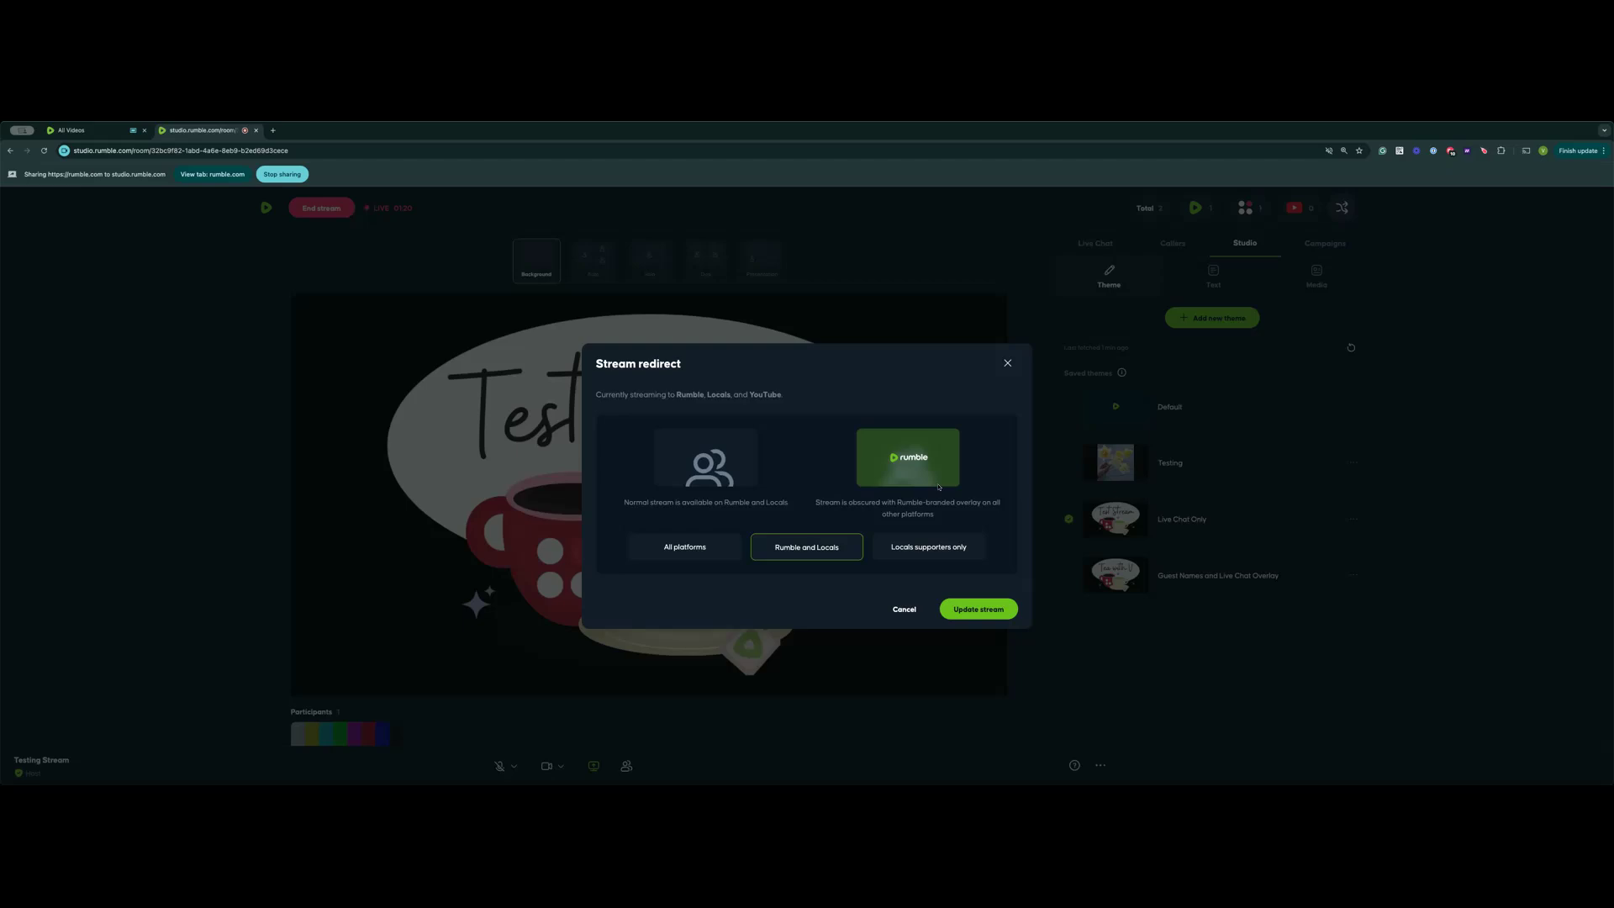
click(988, 609)
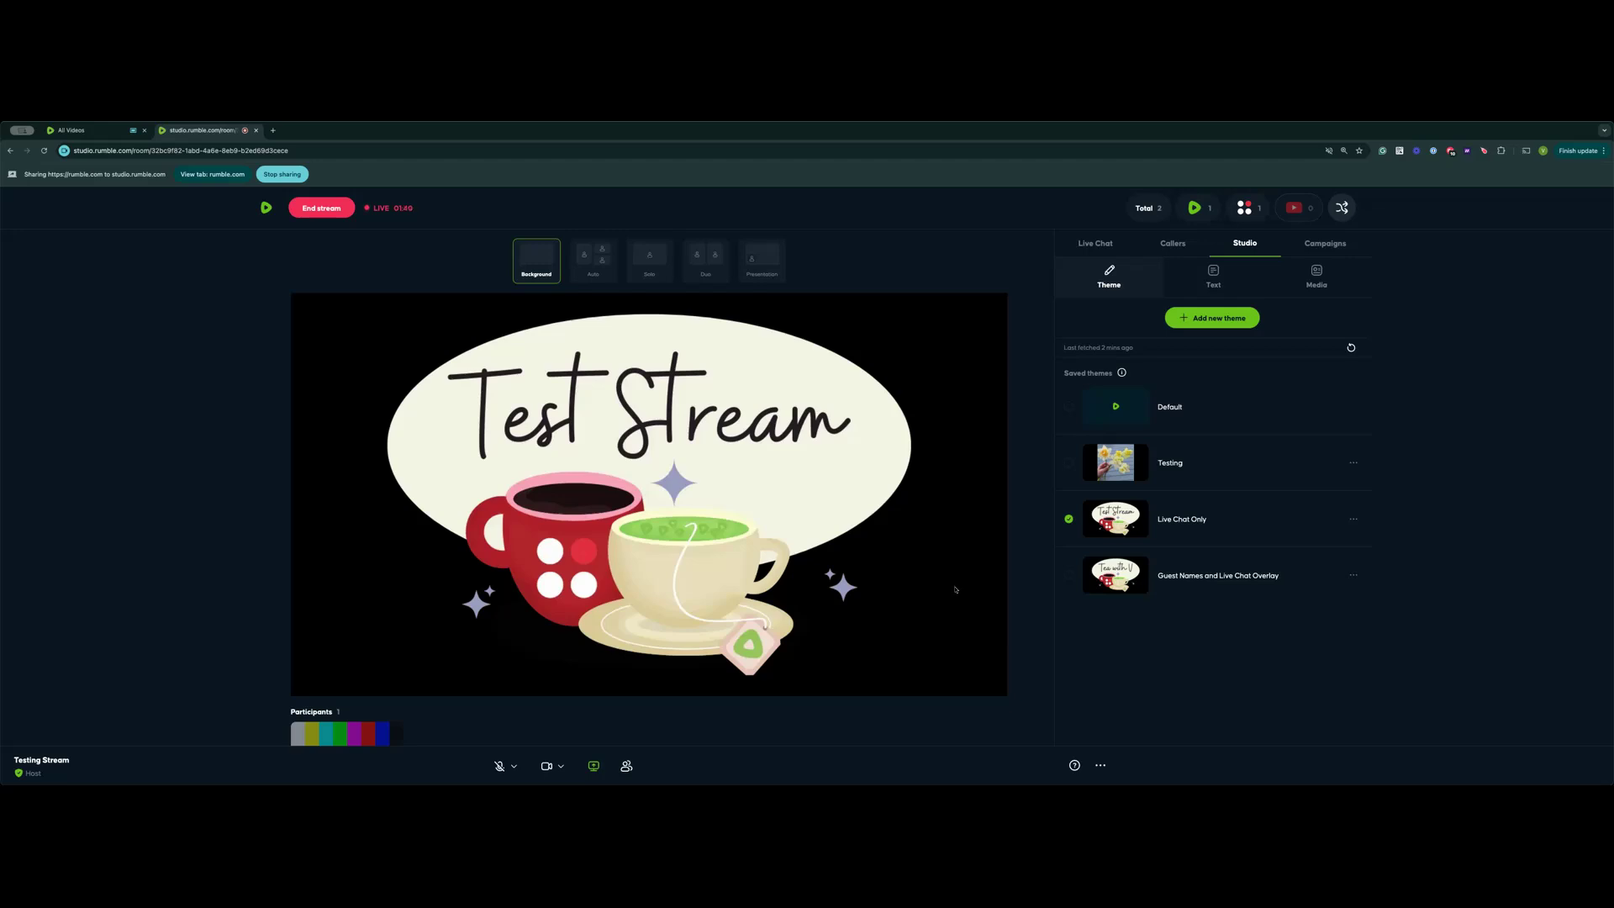
Update the stream redirect to restrict the live stream to Locals supporters only.
click(1343, 208)
click(940, 551)
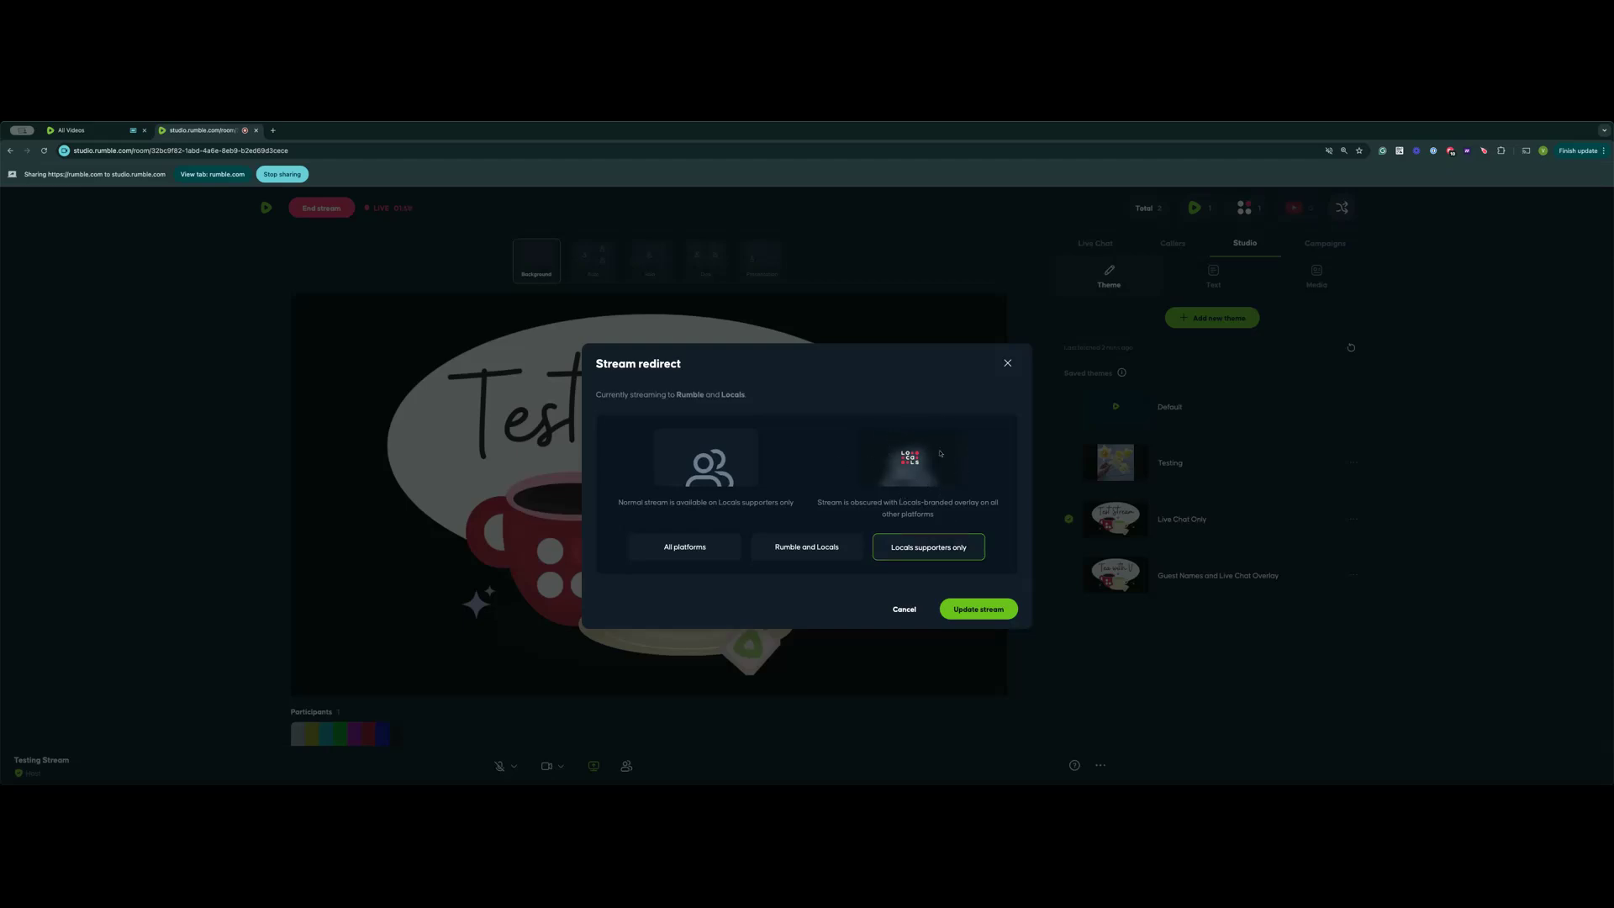
click(979, 610)
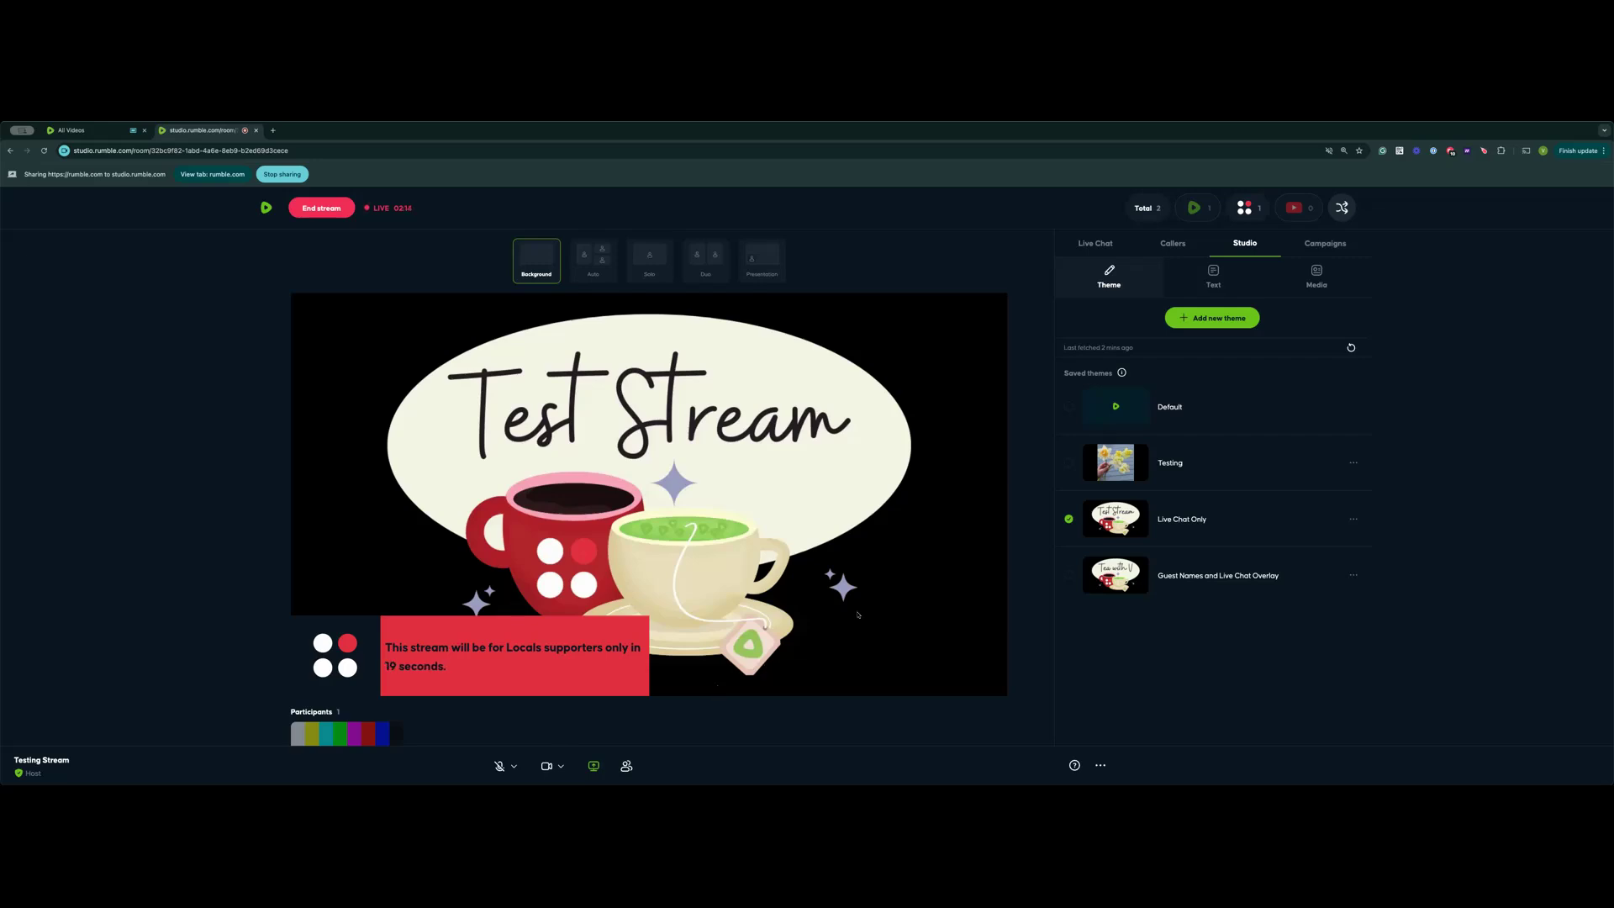
scroll(717, 690, down, 3)
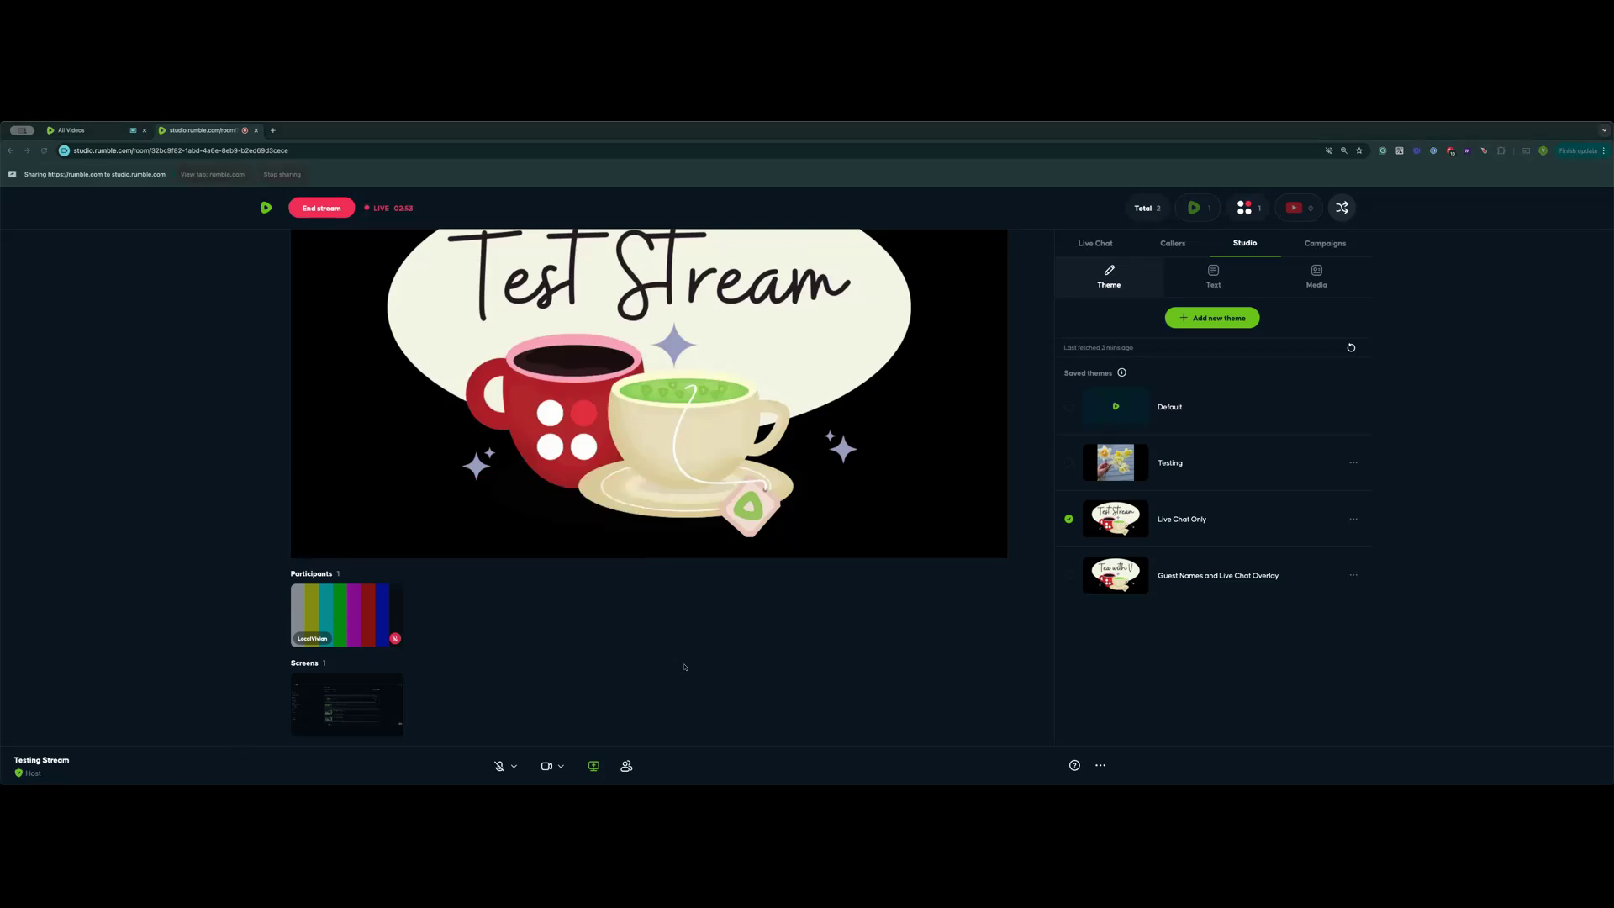
scroll(684, 667, up, 3)
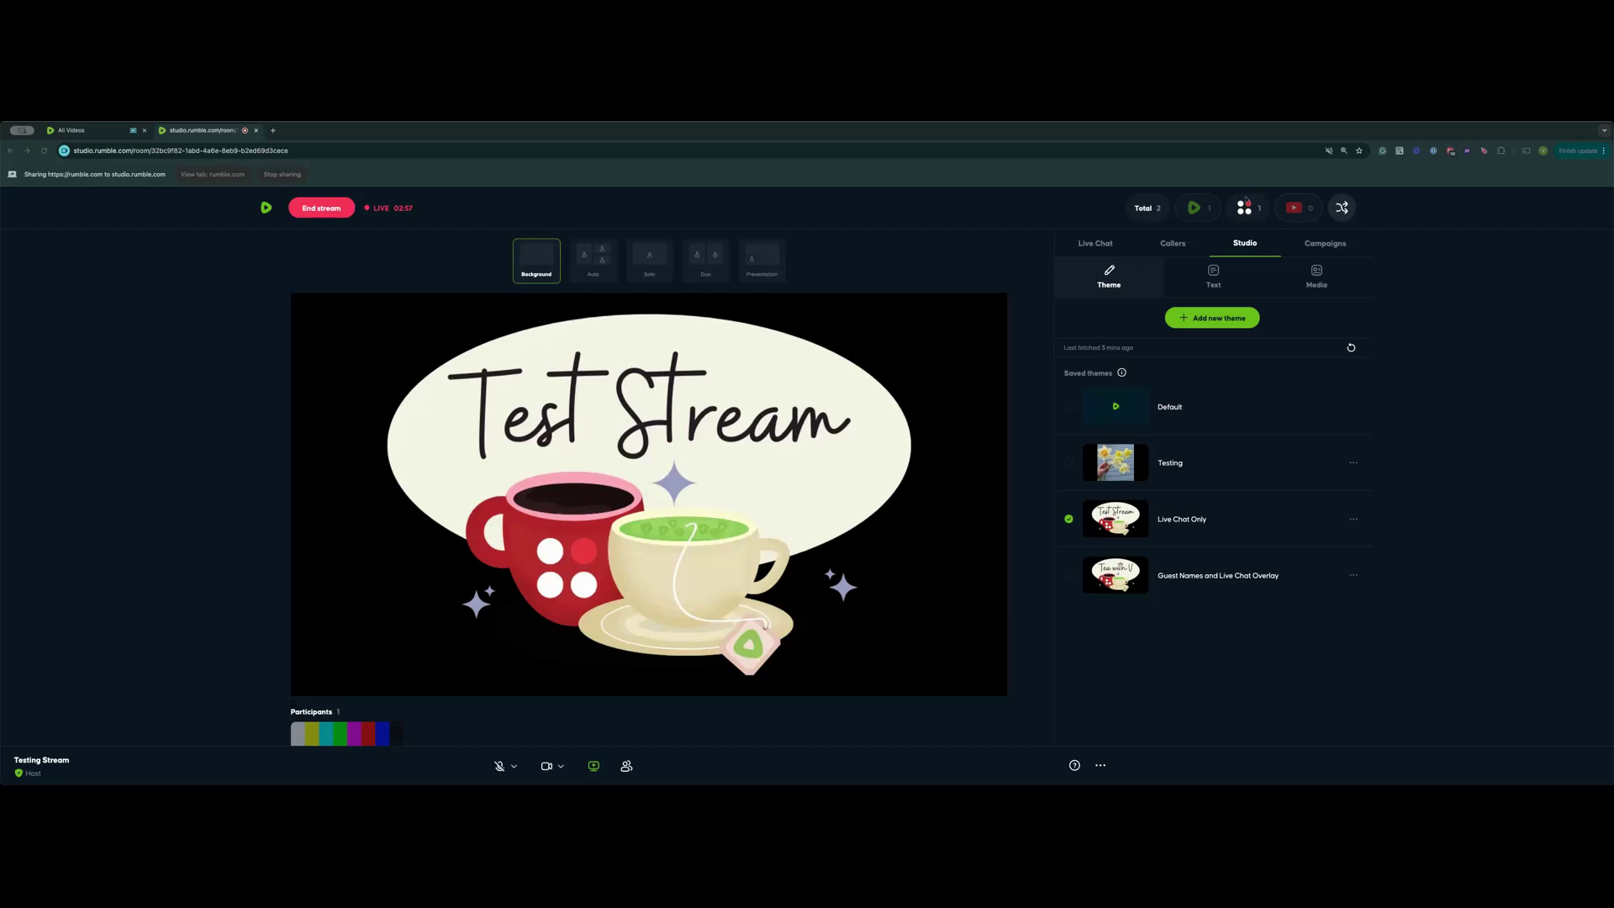
Send the live chat message "Hey" to all connected platforms.
click(1097, 245)
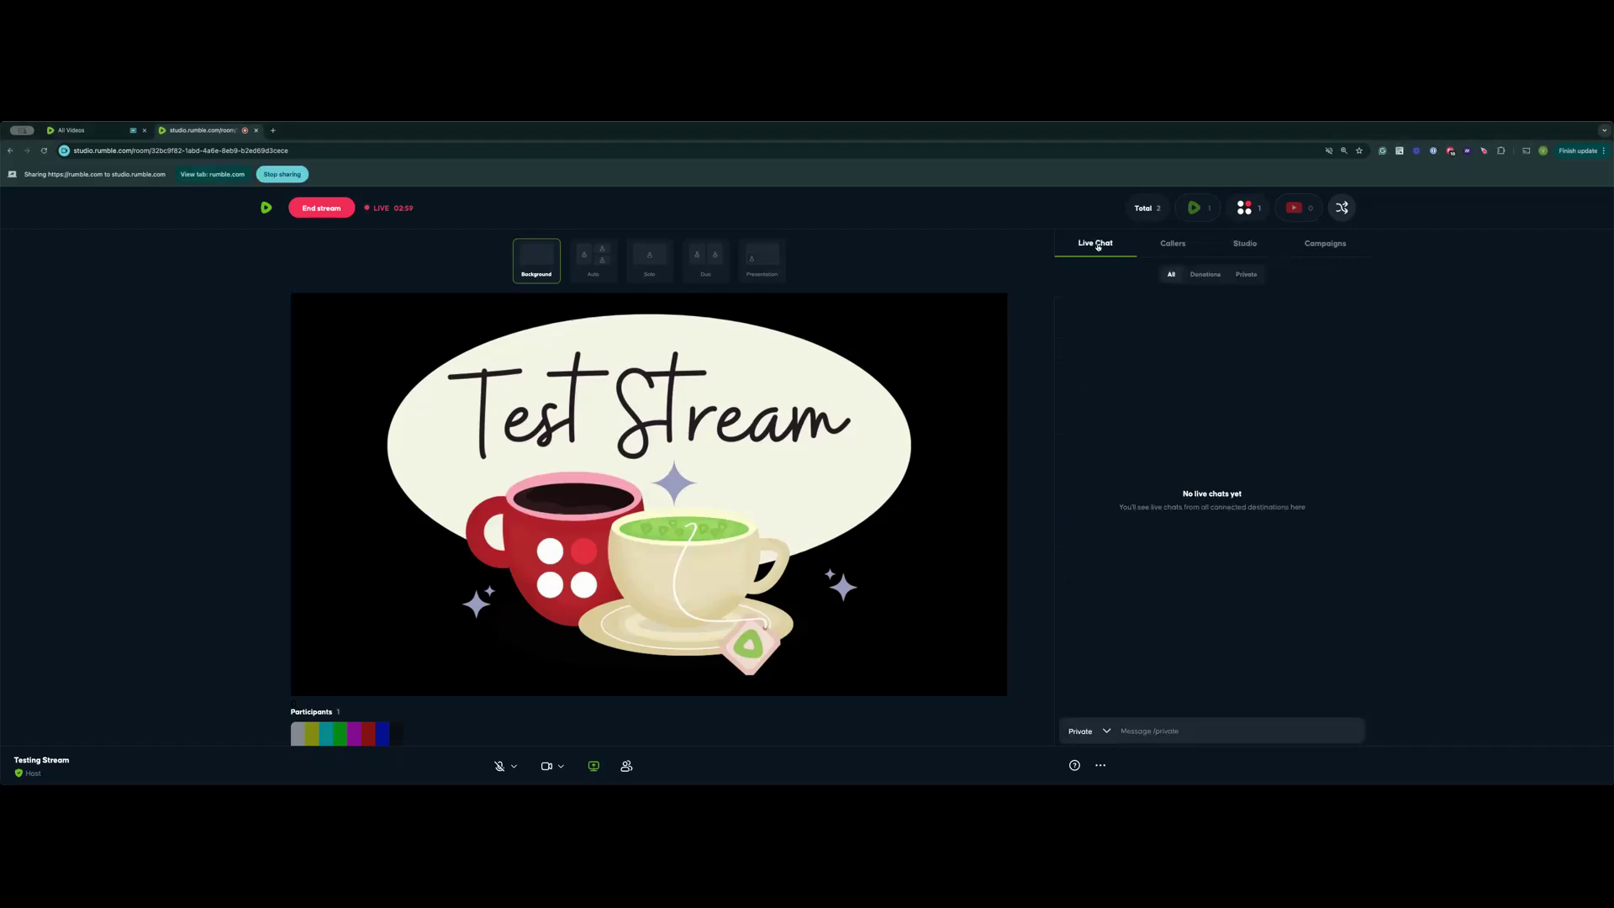
click(1103, 733)
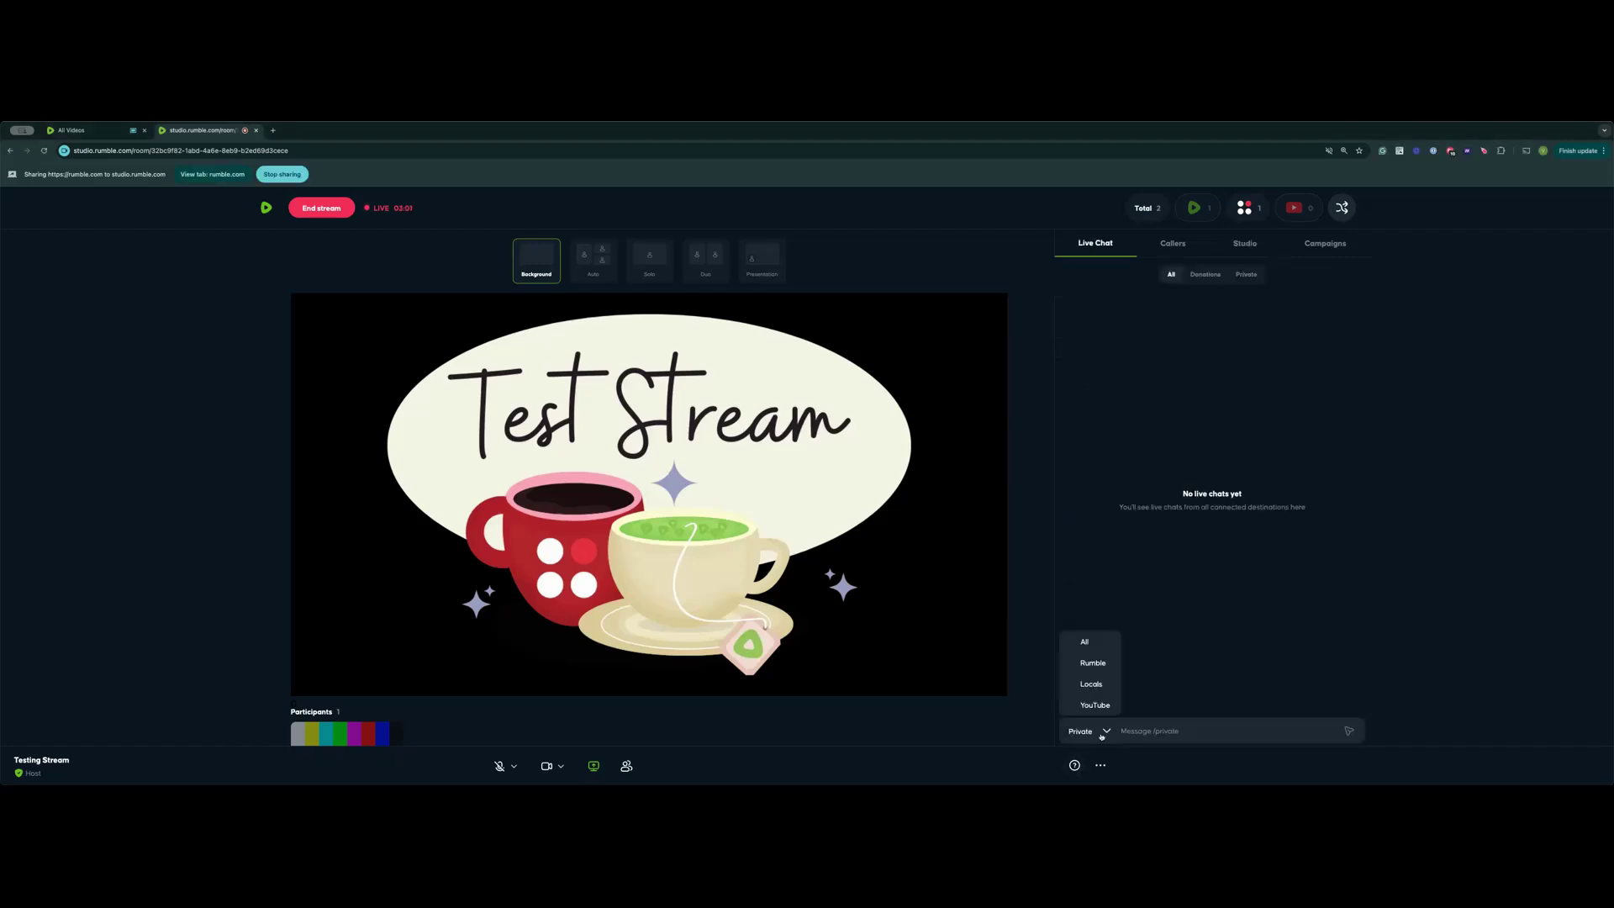
click(1087, 641)
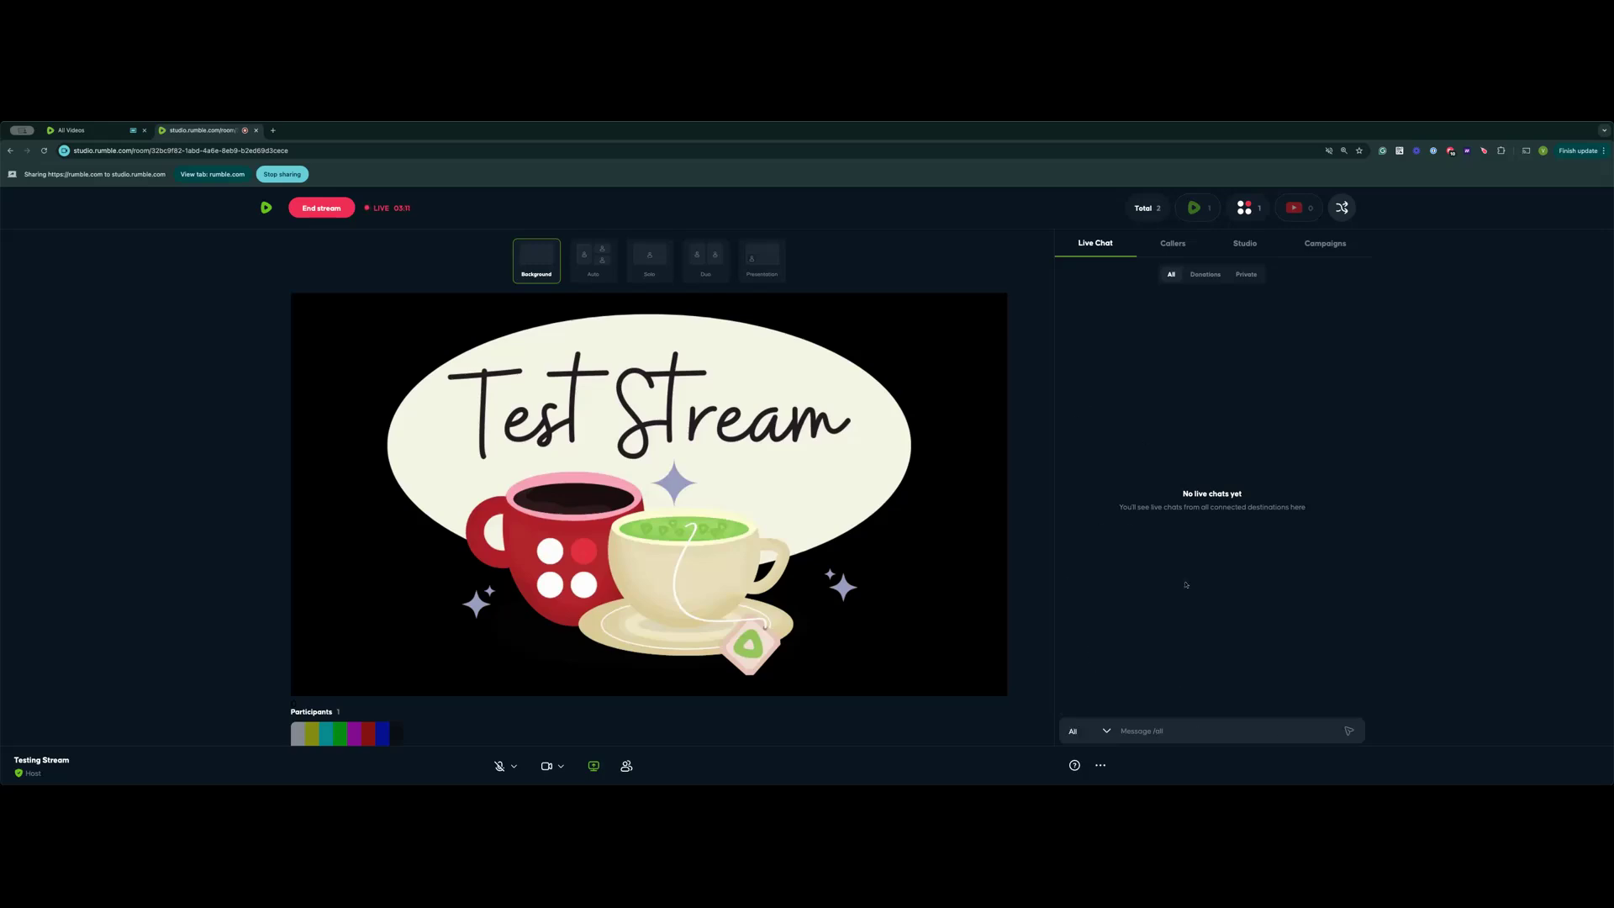
text(Hey)
key(Return)
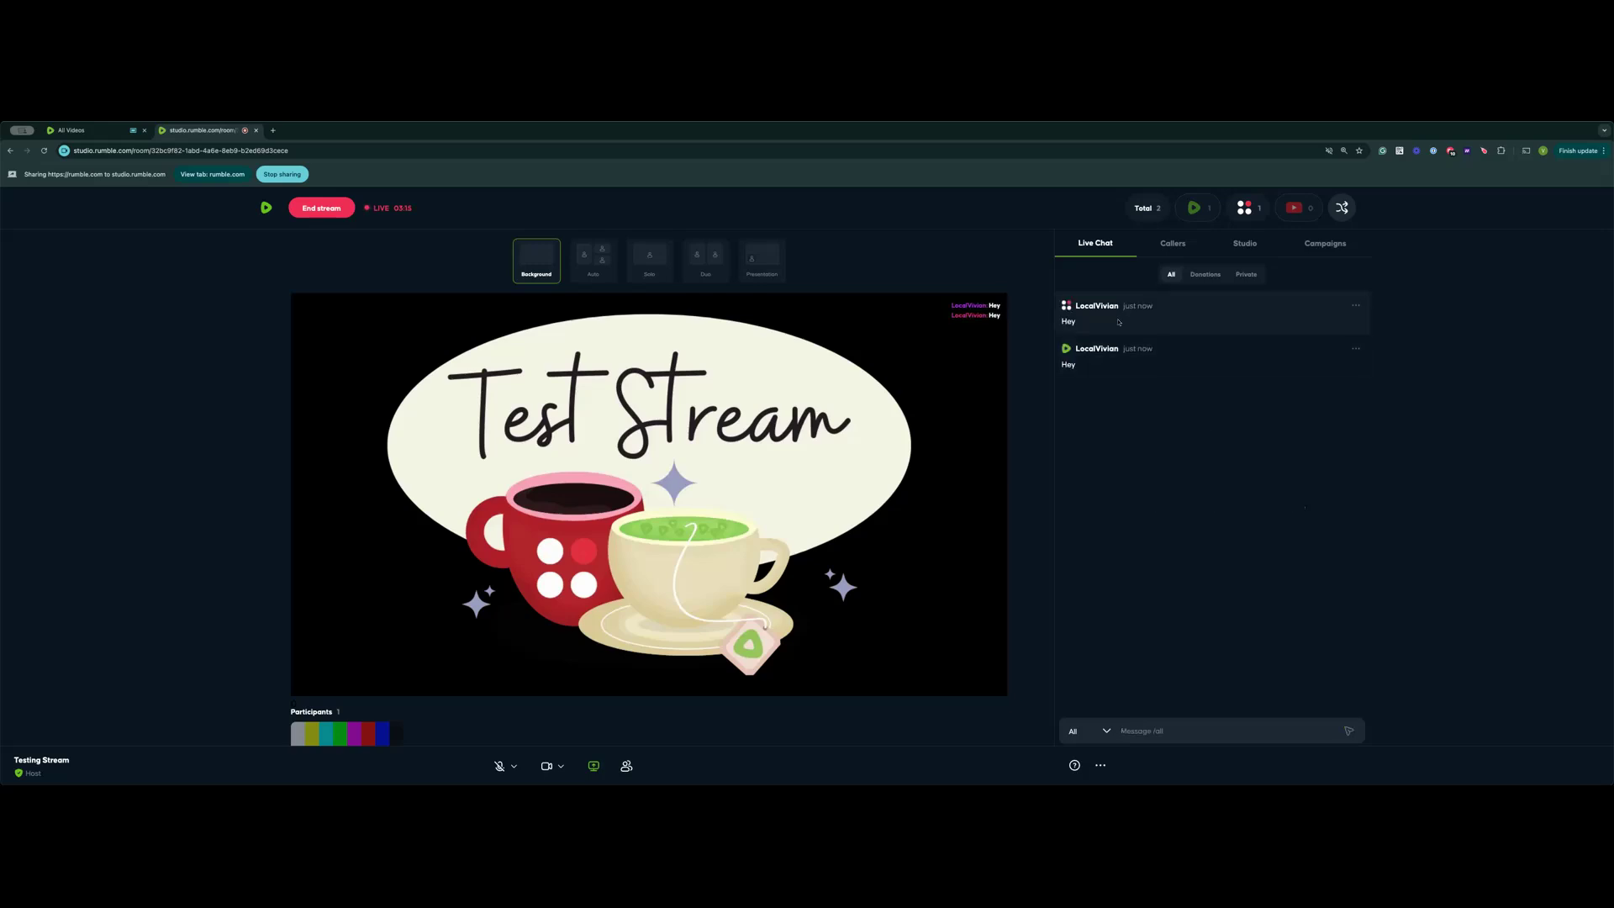
Pin the Locals "Hey" chat message on the stream without a timer, and unpin it.
click(1356, 306)
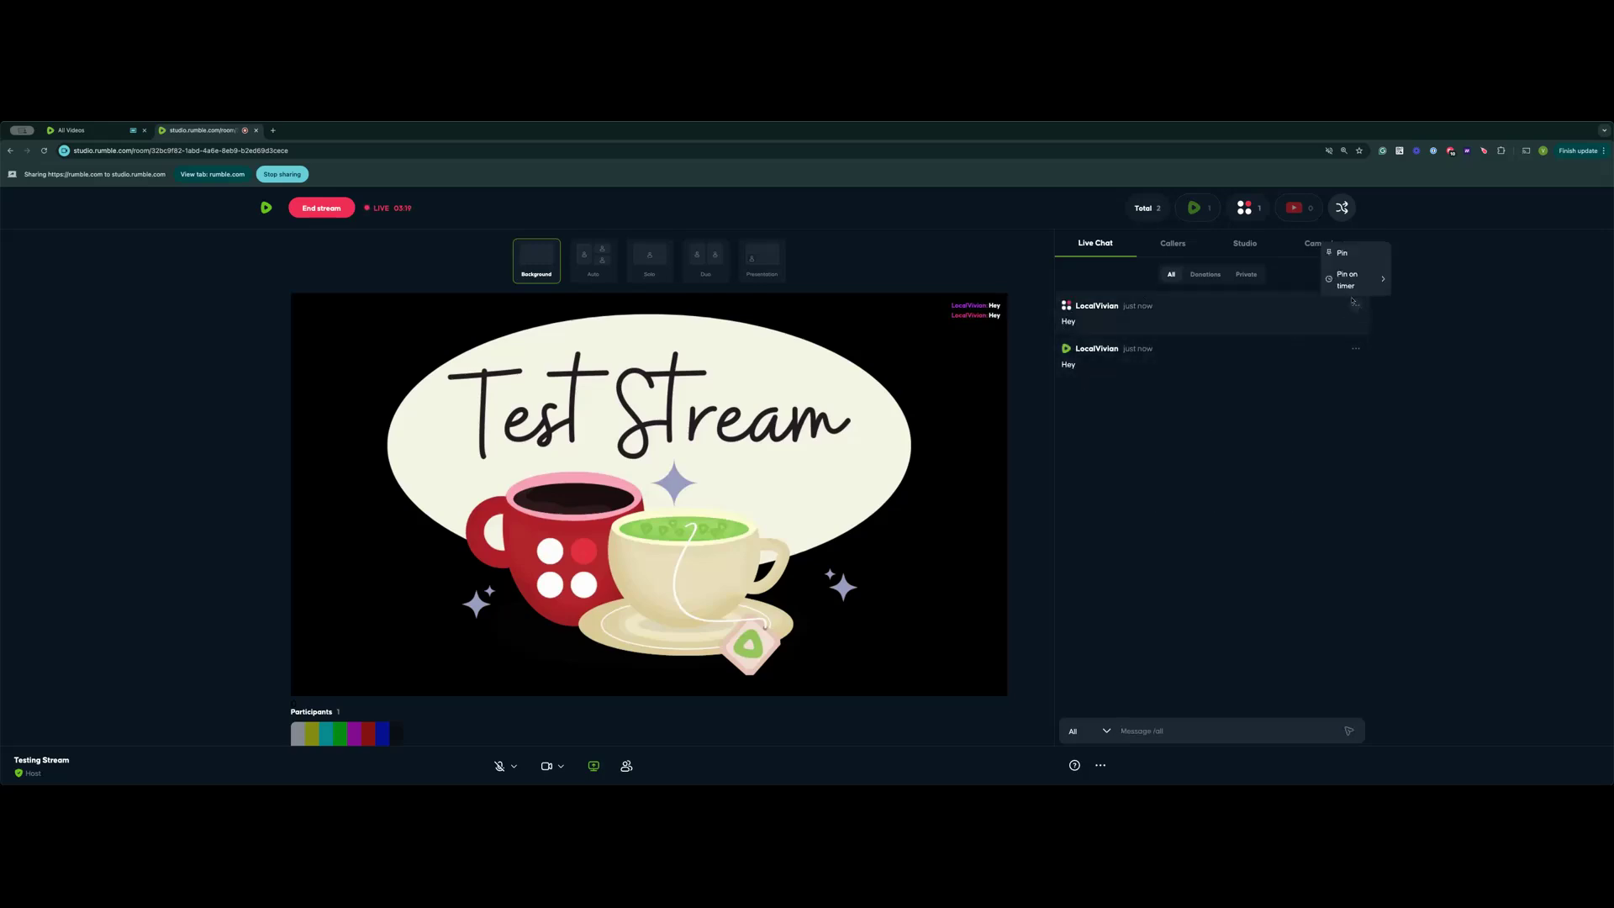
click(1353, 256)
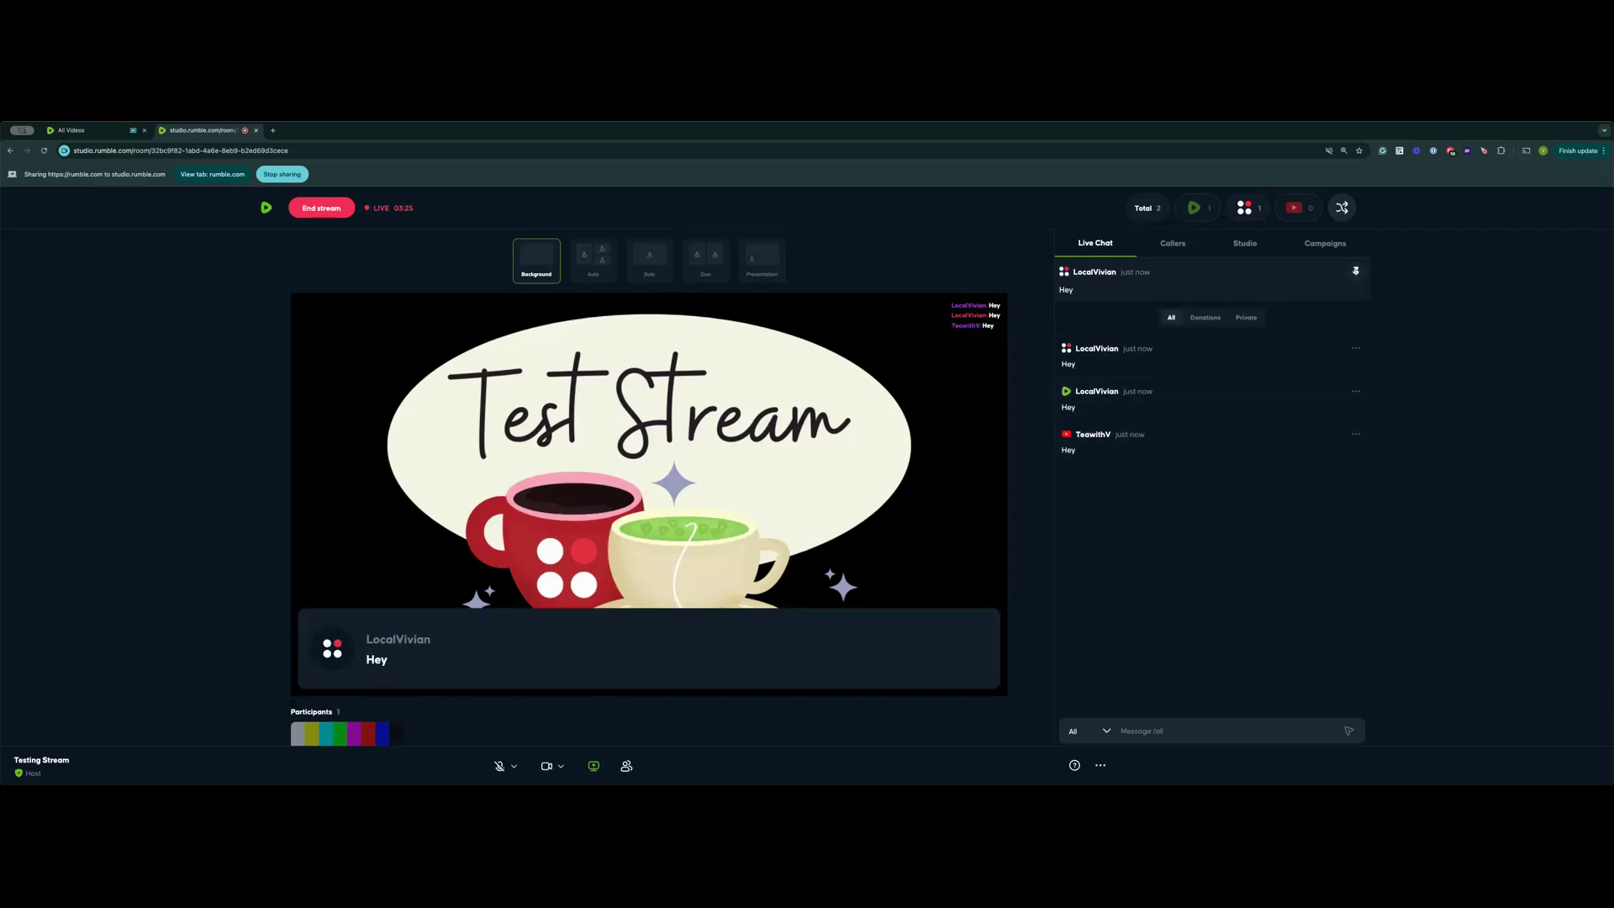
click(1355, 270)
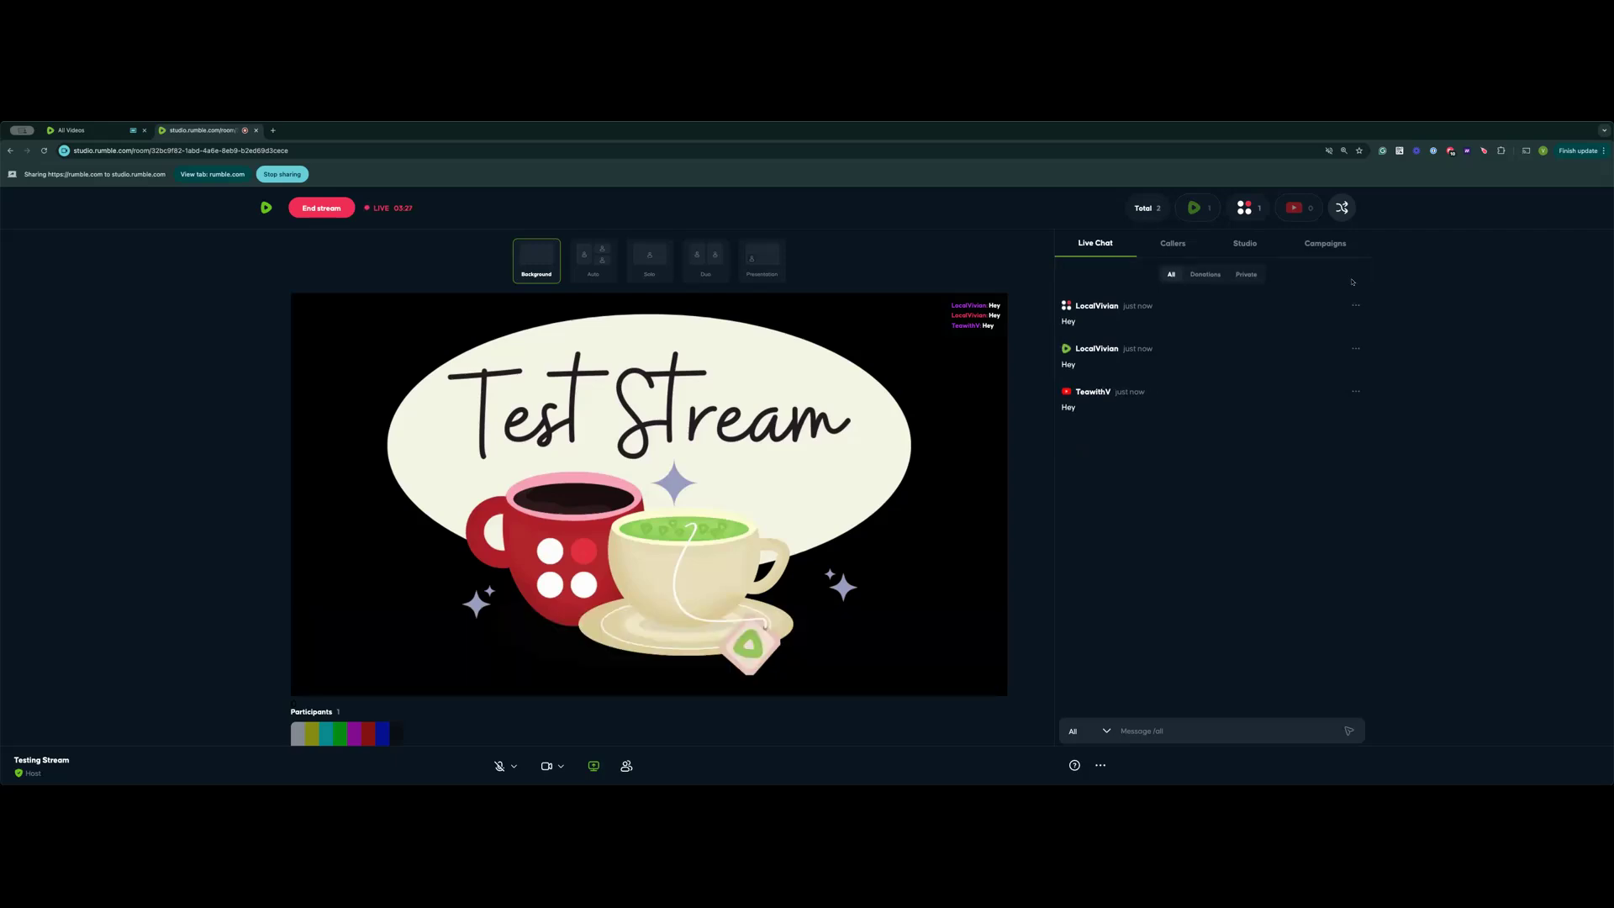
Pin the Locals "Hey" message on a 1-minute timer, and replace it with the Rumble "Hey" message pinned without a timer.
click(1355, 307)
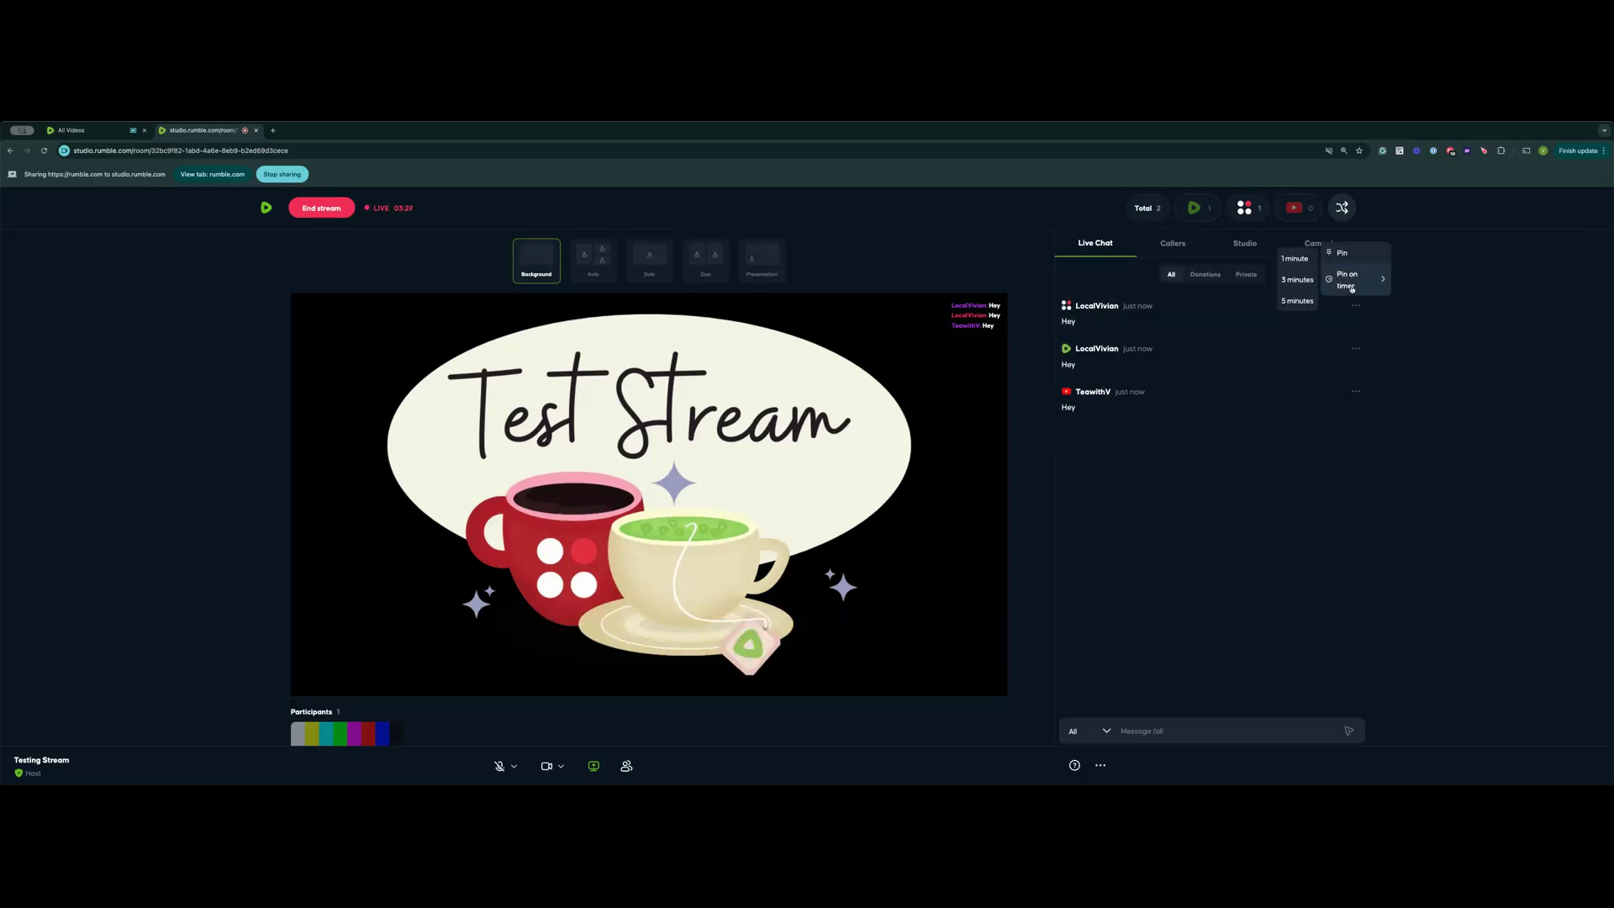
click(1282, 263)
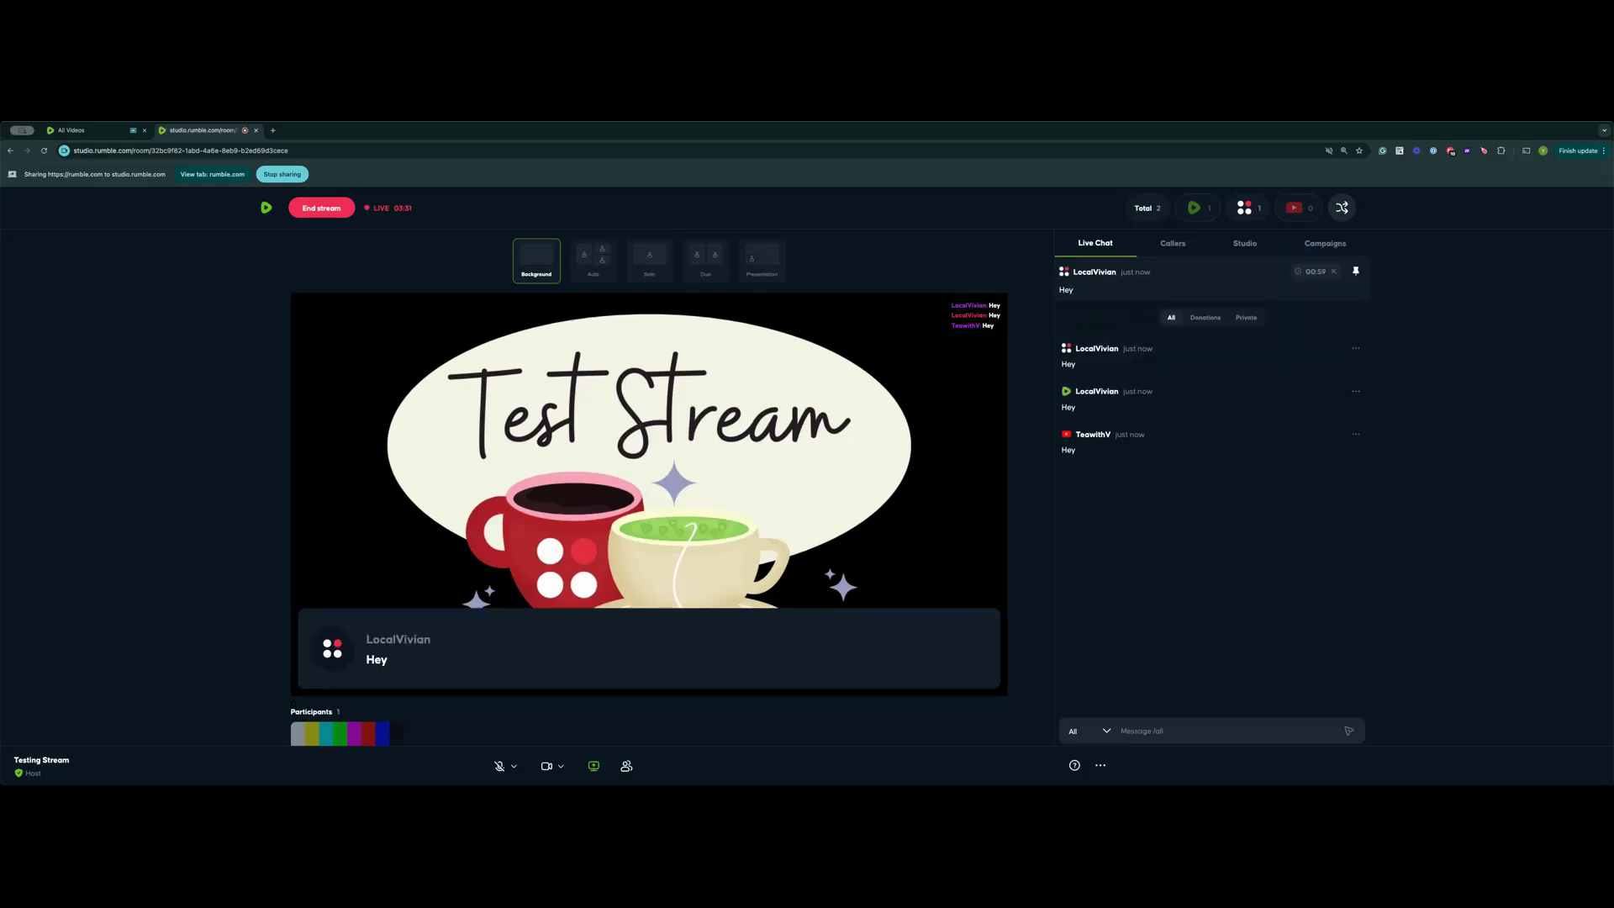
click(1355, 392)
click(1351, 336)
End the live stream on all connected destinations.
click(307, 209)
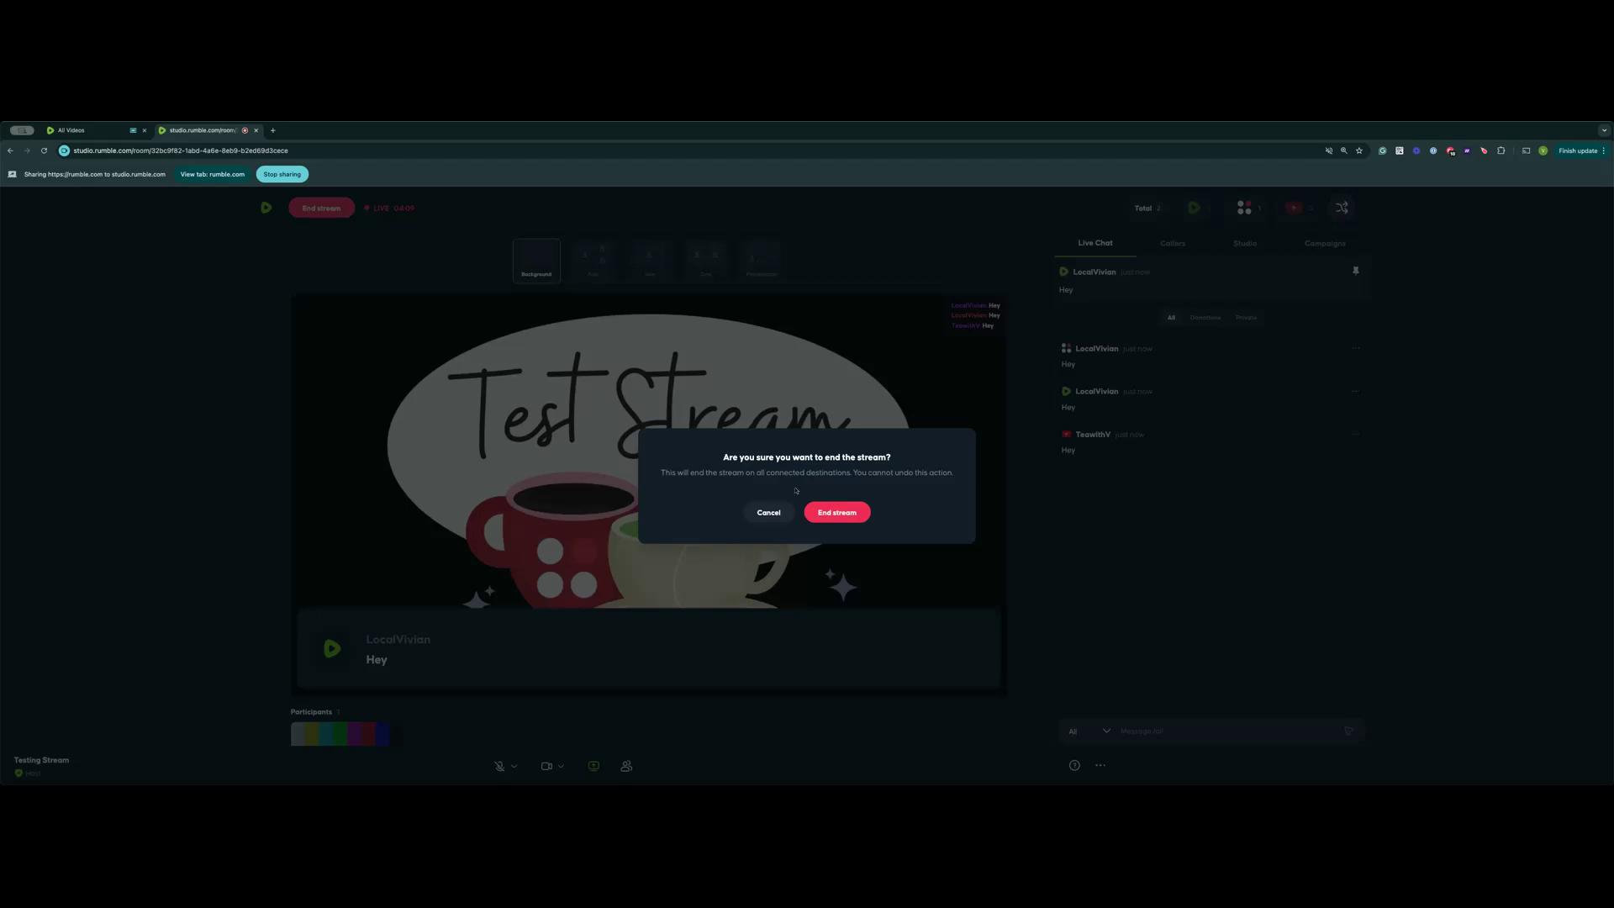
click(838, 512)
scroll(686, 580, down, 1)
scroll(686, 580, down, 2)
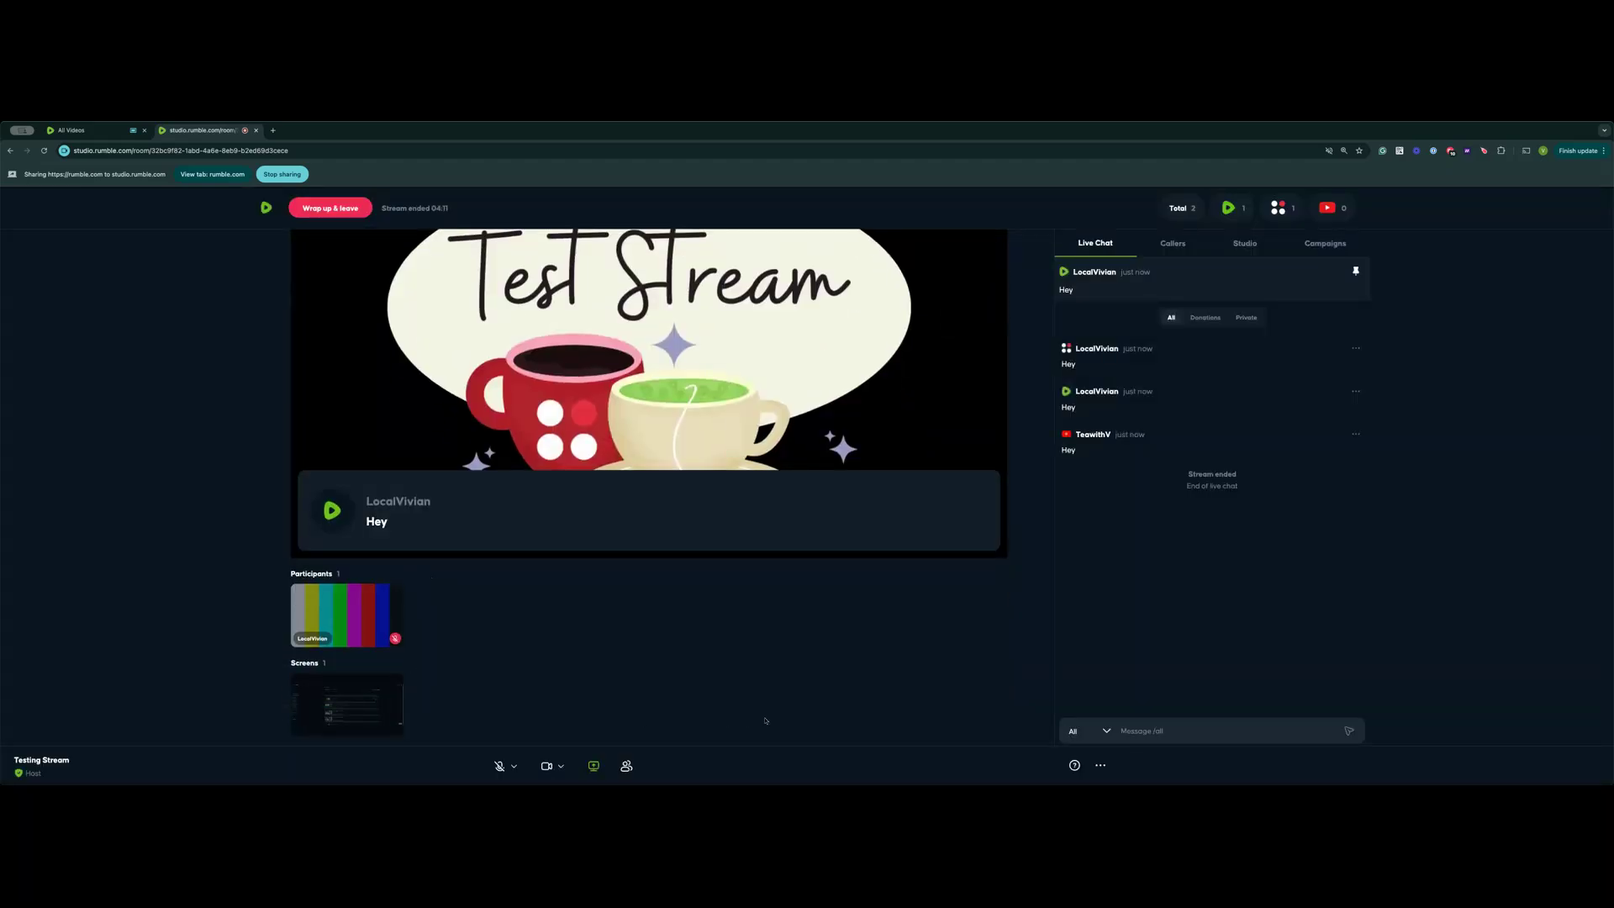
Wrap up and leave the studio room, and reload the Studio home page to refresh the video list.
scroll(765, 721, up, 2)
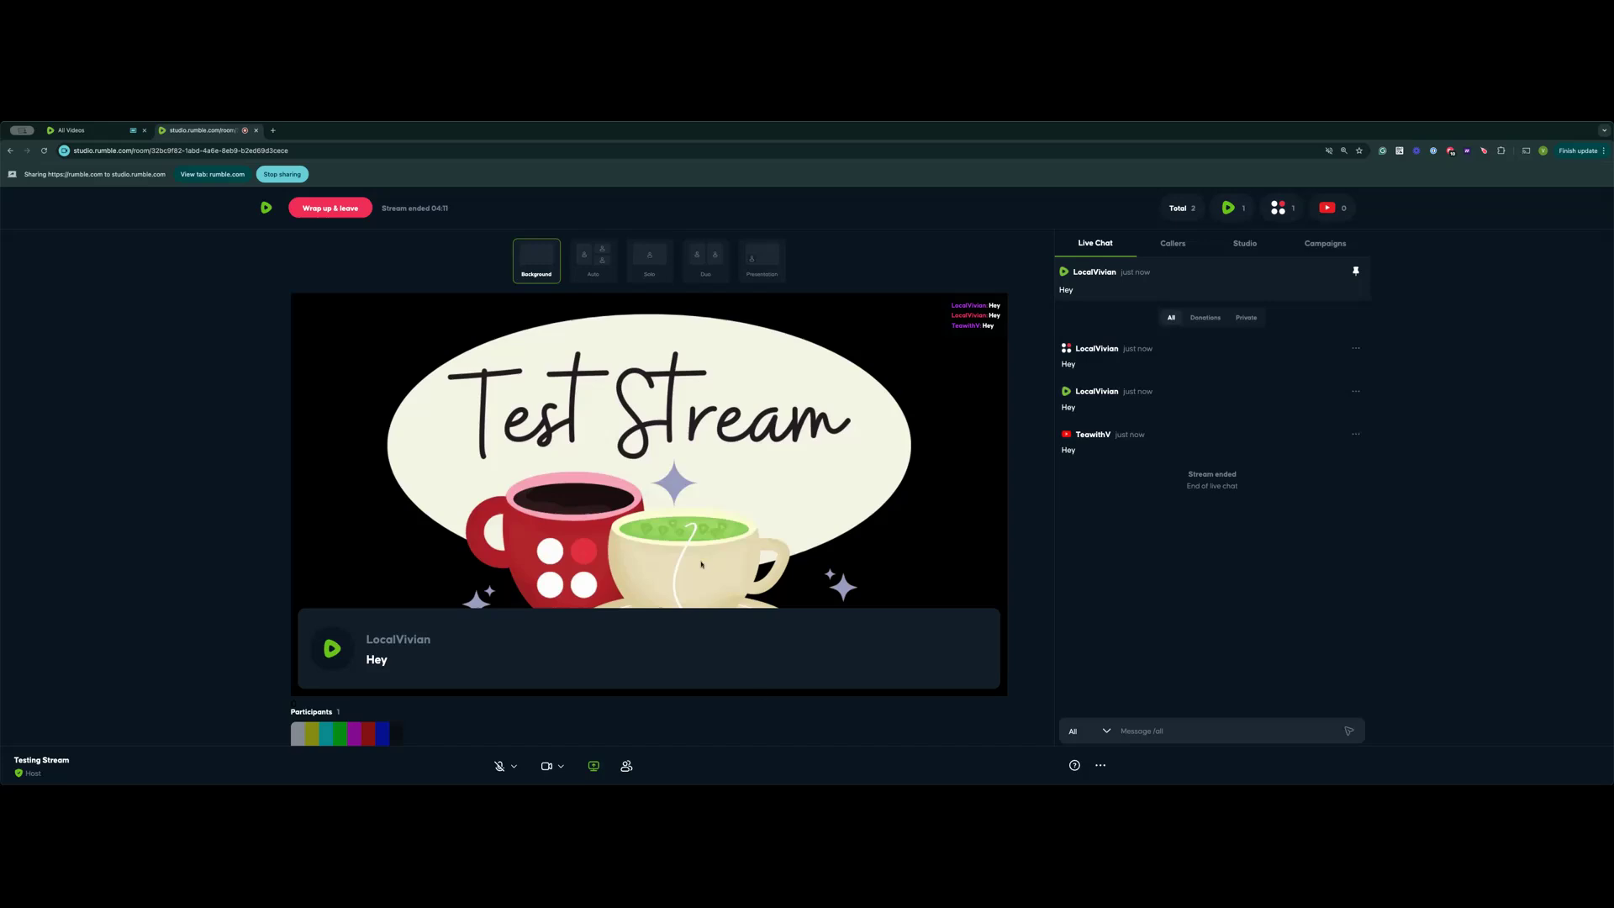
click(341, 214)
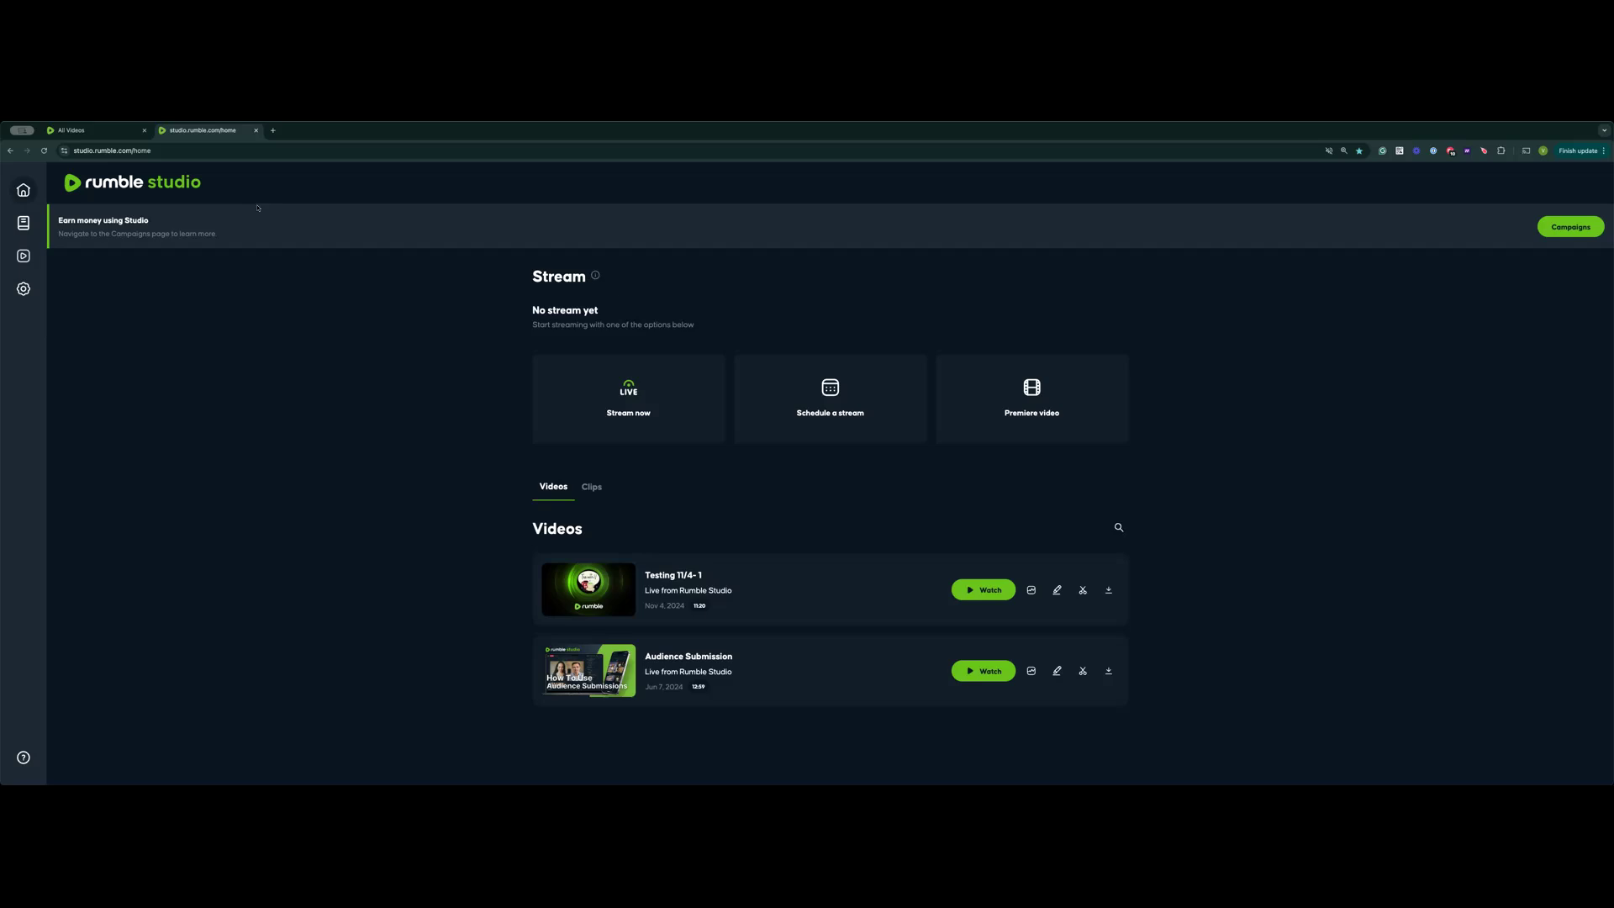
click(42, 152)
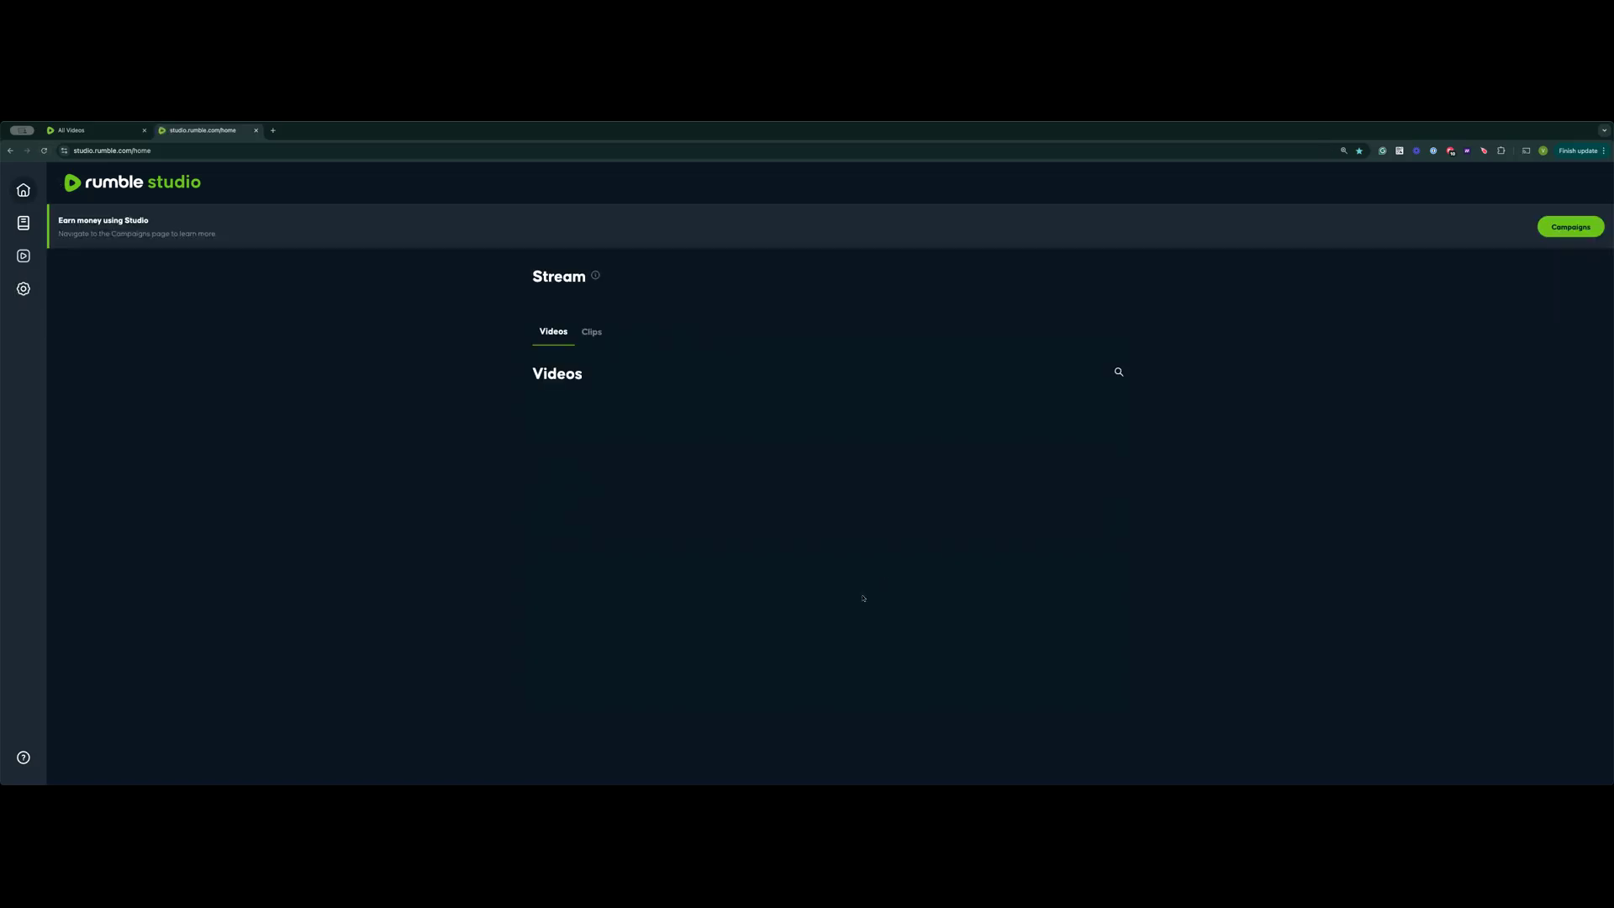